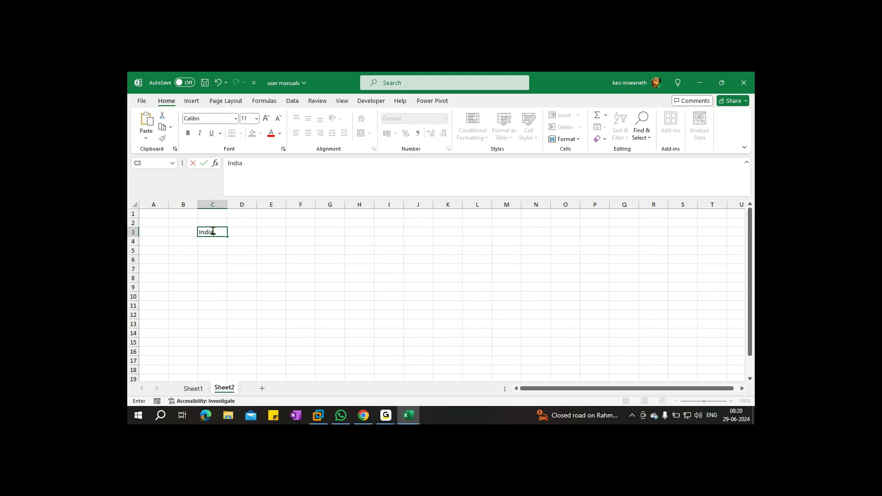
Enter India in C3 and Singapore in E3, autofitting column E to fit
key(Tab)
key(Tab)
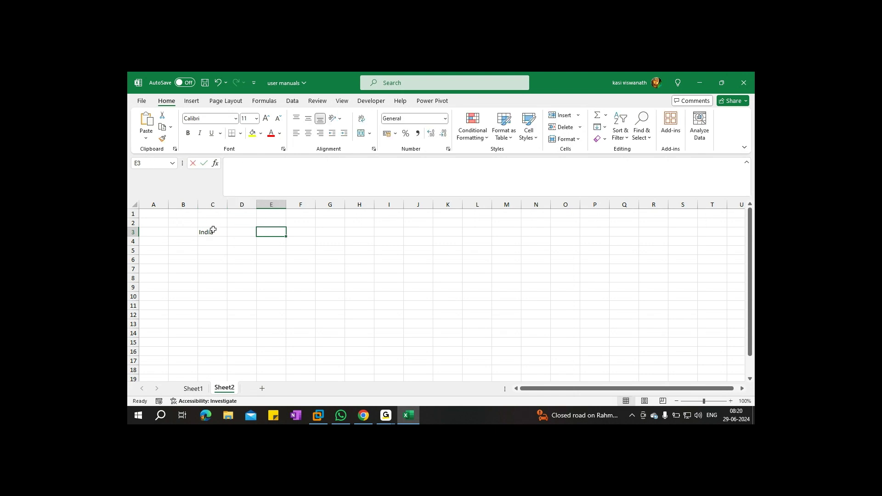
text(Singapore)
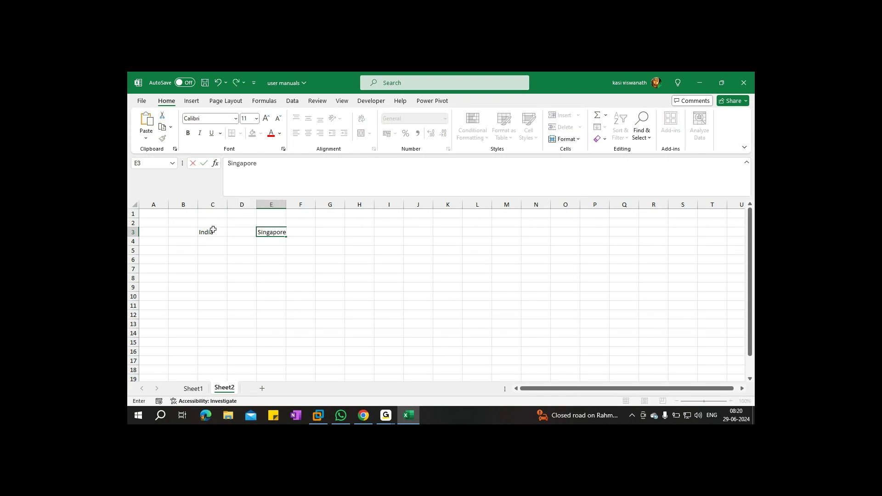
click(281, 205)
double_click(286, 204)
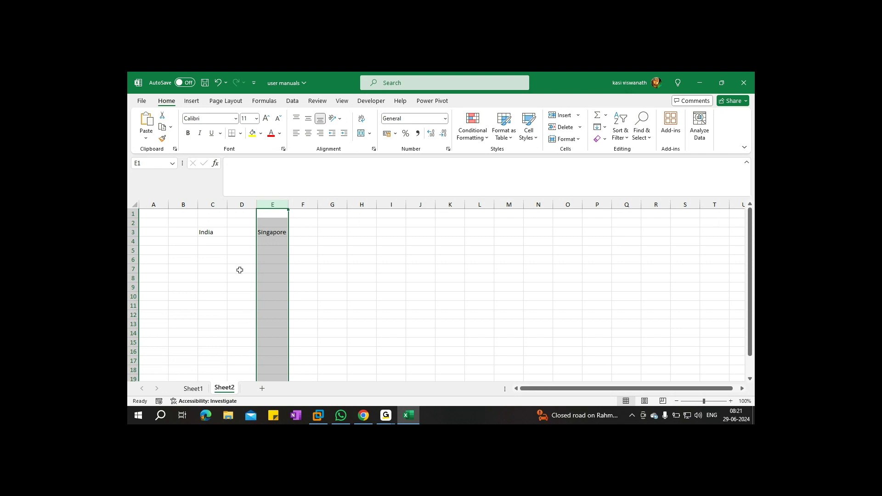
List CGST, SGST, IGST and UT GST down cells C5:C8
click(209, 247)
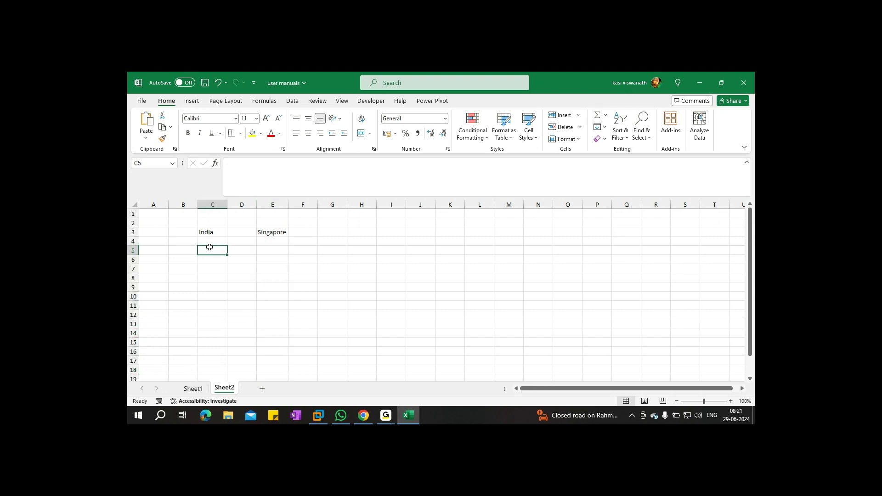
text(CGST)
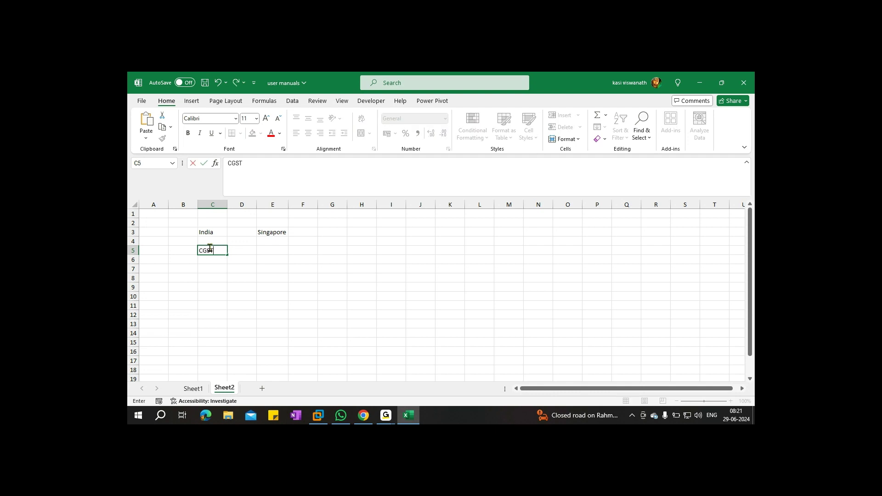
key(Return)
text(S)
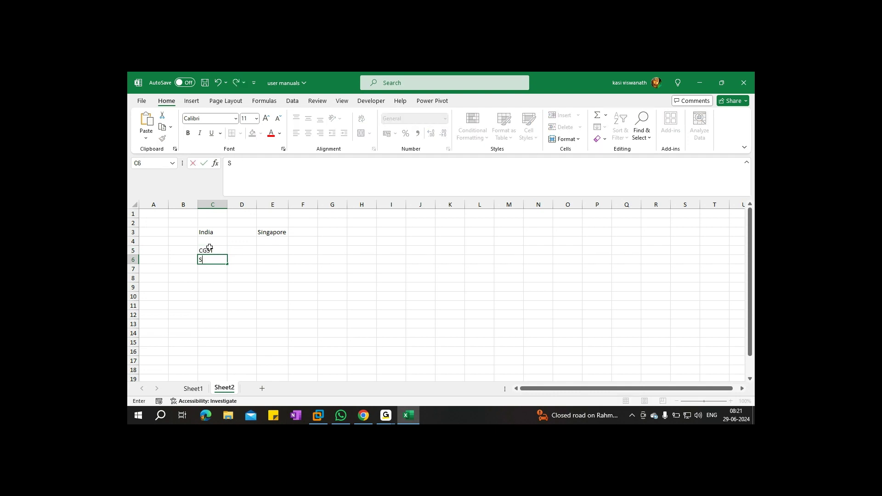
text(GST)
key(Return)
text(IGST)
key(Return)
text(UT GST)
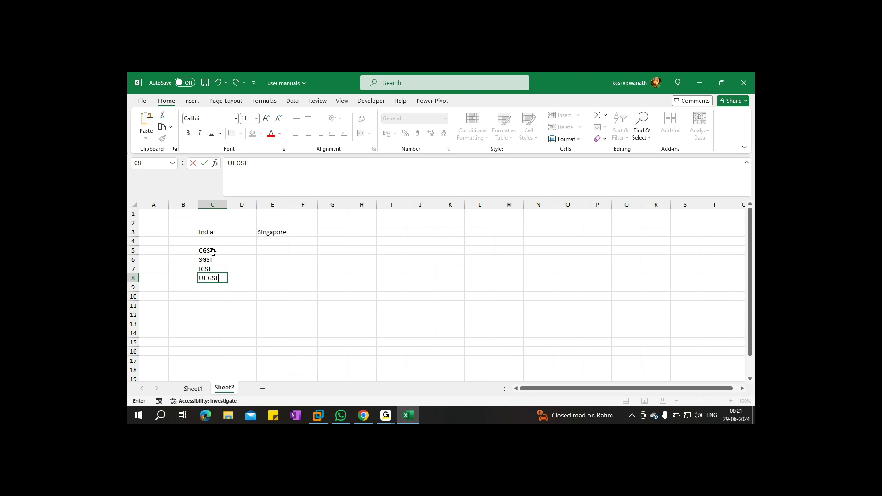
Merge B5:B8 into one cell labelled GST
drag(214, 250, 215, 259)
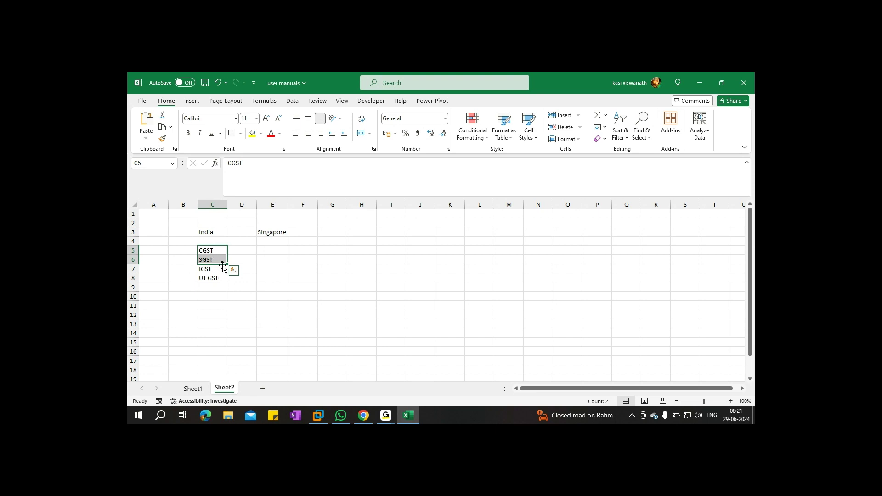
click(216, 268)
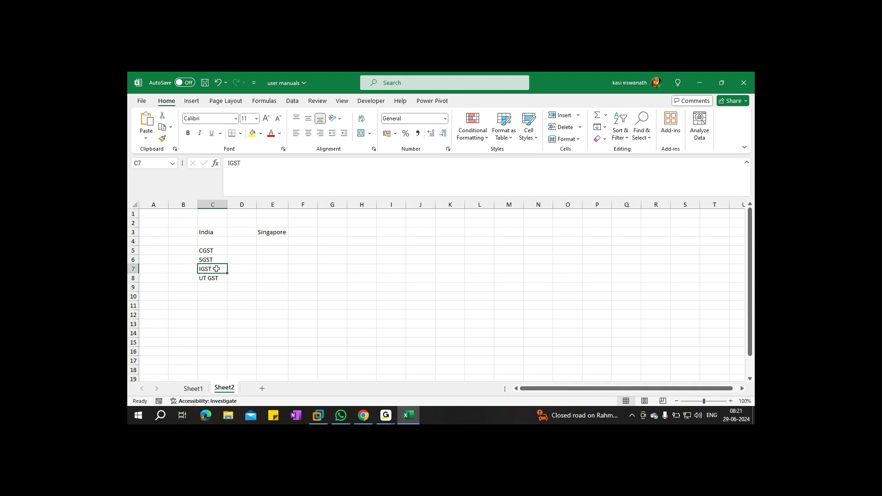
click(218, 279)
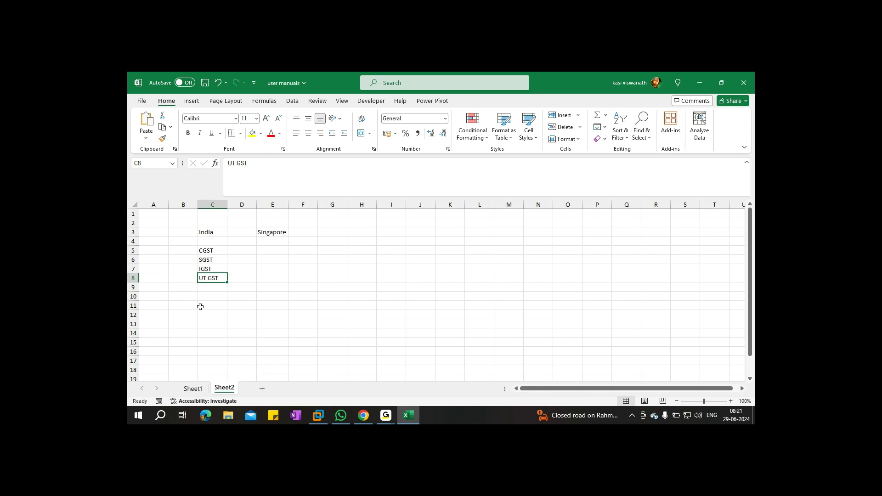
drag(215, 253, 192, 279)
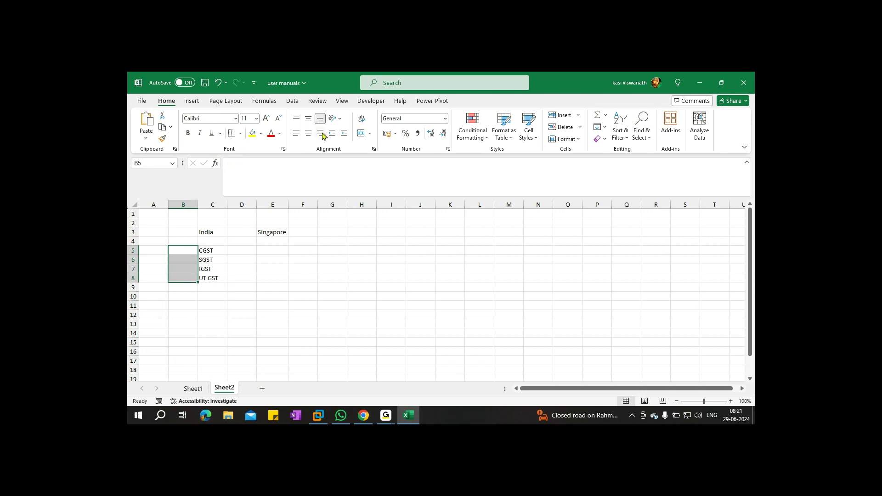
click(361, 134)
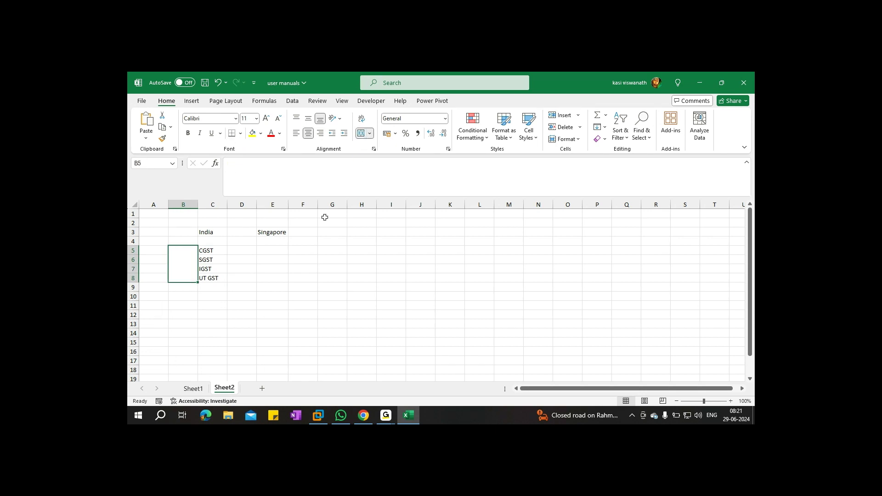
text(GST)
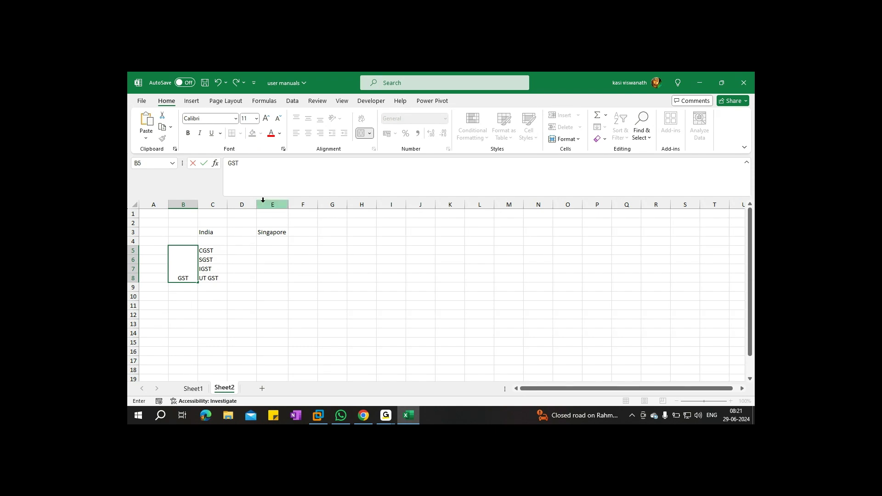
Insert a blank column D, shifting Singapore to F3
click(243, 204)
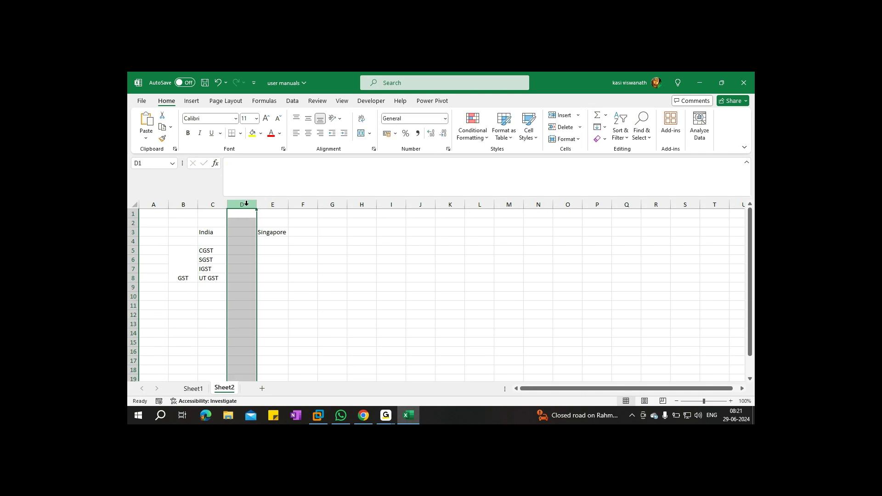
right_click(246, 203)
click(288, 296)
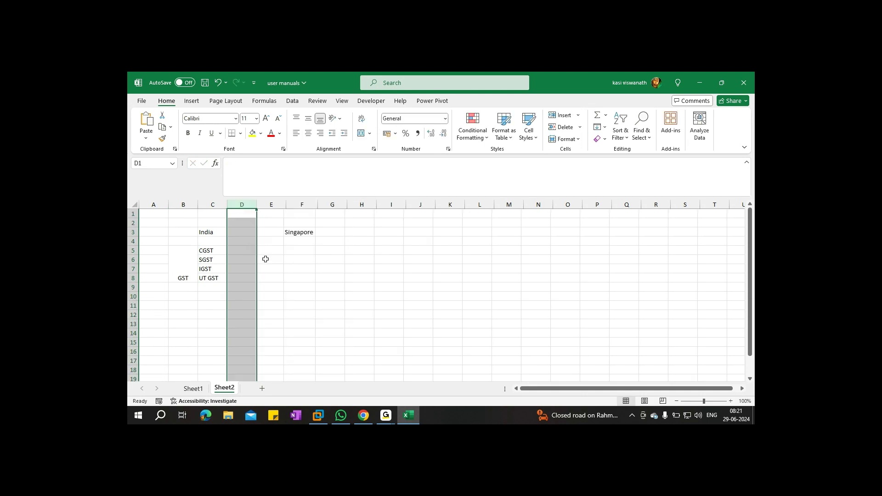
click(241, 231)
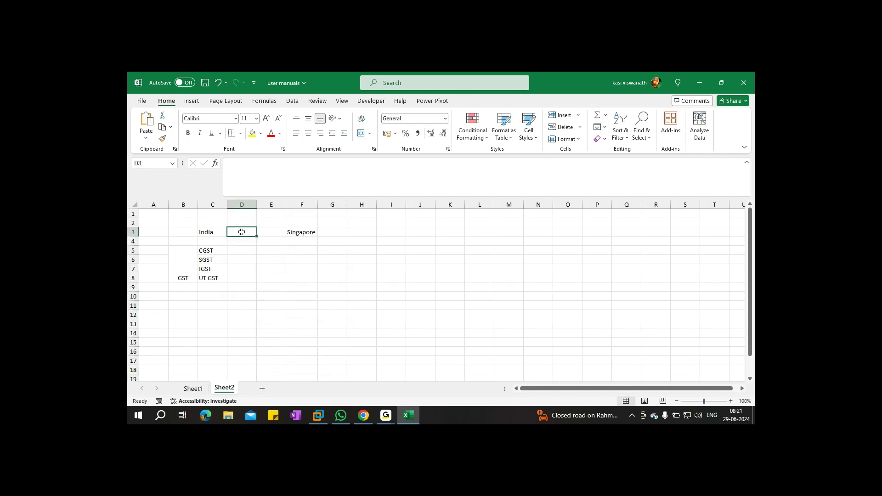
Head column D with Percentages and autofit its width
text(Percen)
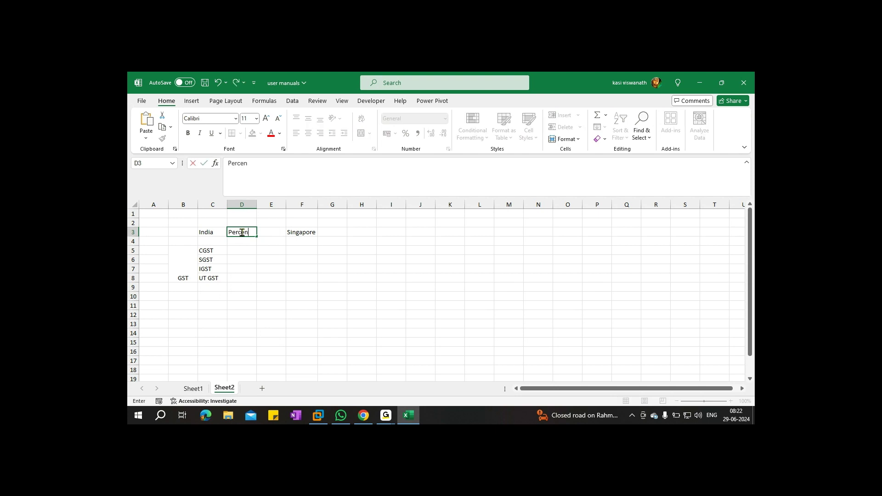
text(tages)
double_click(257, 205)
click(256, 204)
Merge D5:D6 and enter the rates 5, 12, 18, 28
click(253, 249)
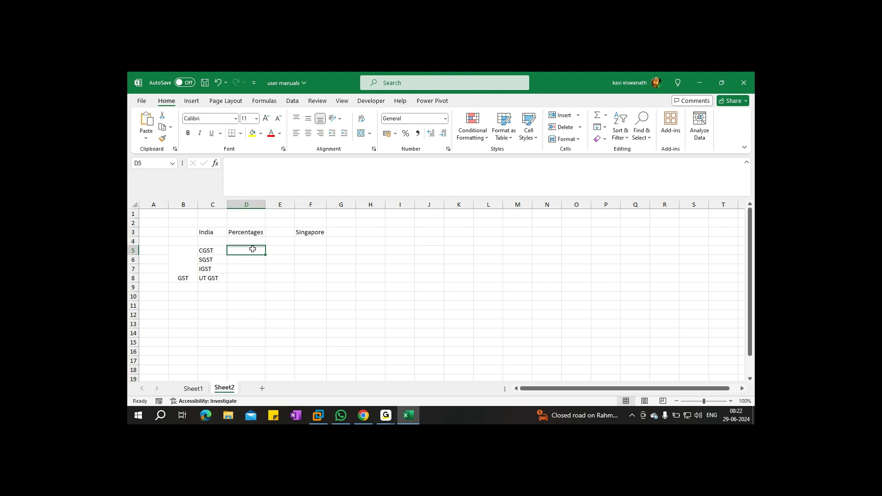
drag(253, 249, 252, 276)
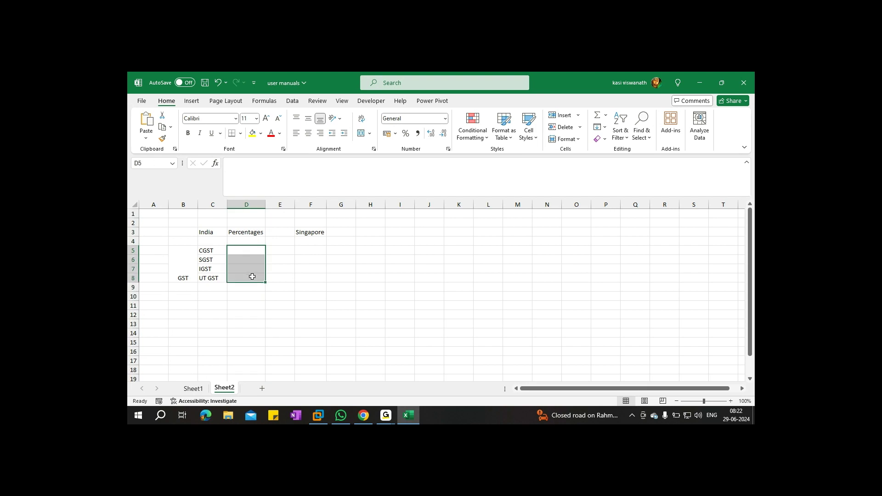
double_click(240, 250)
drag(239, 250, 240, 260)
click(359, 136)
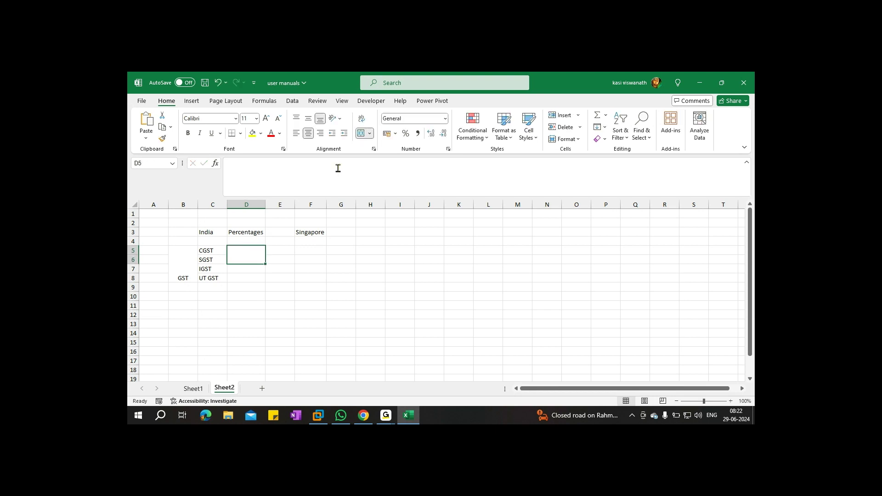
text(5, 12, 18,)
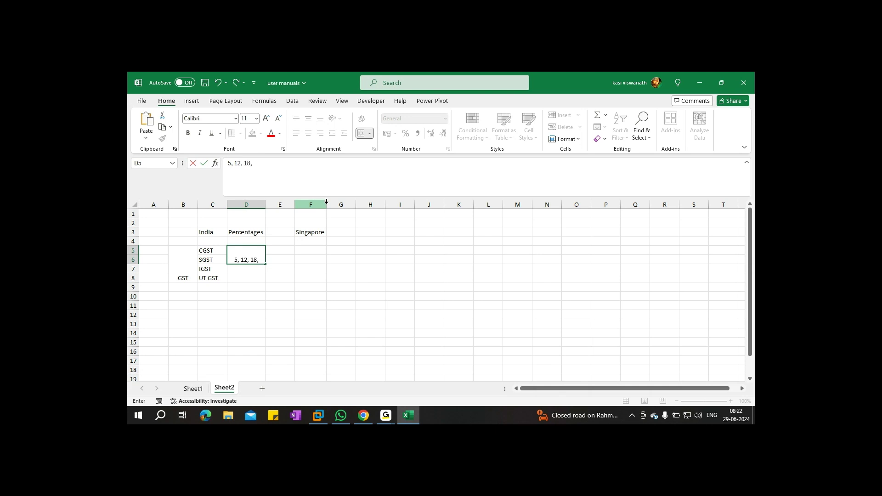
text( 28)
key(ctrl+s)
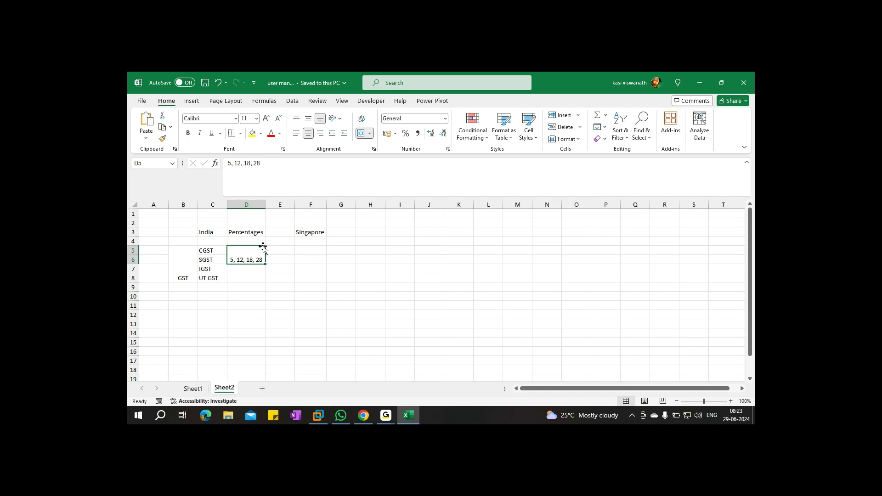
Enter 18 in D7 and D8 for IGST and UT GST, then save
click(268, 312)
click(245, 269)
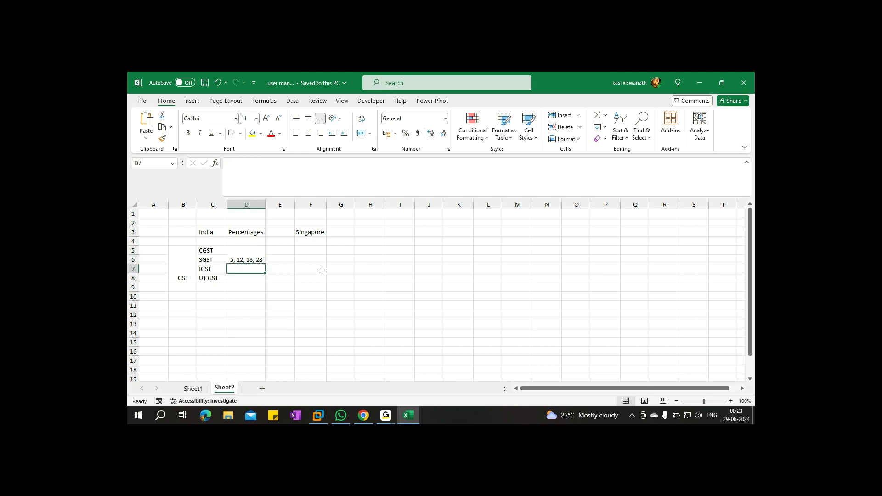
text(18)
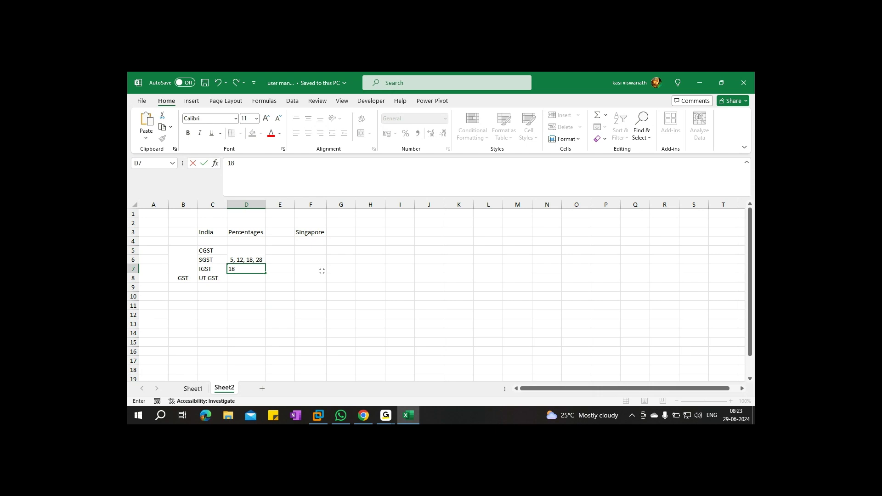
click(242, 278)
text(18)
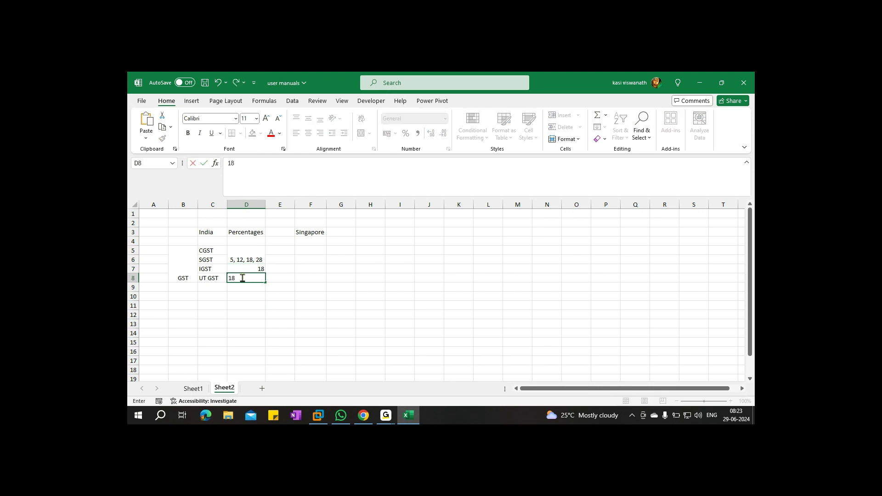
click(262, 306)
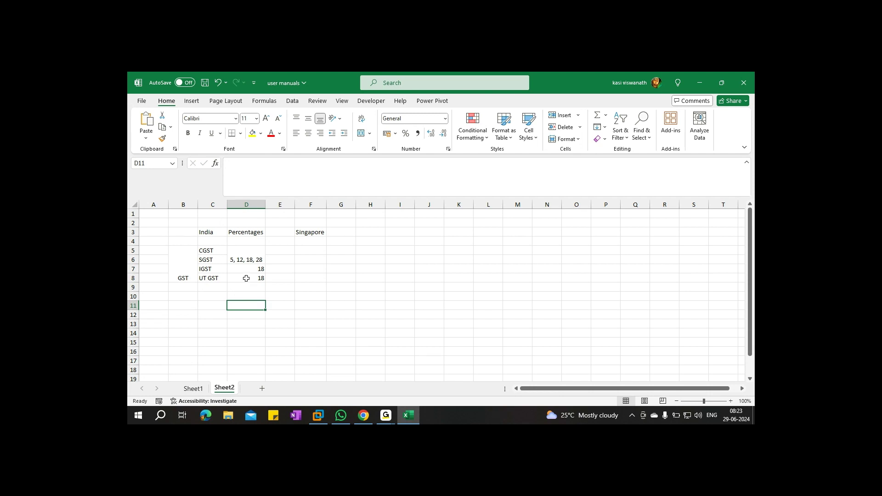
key(ctrl+s)
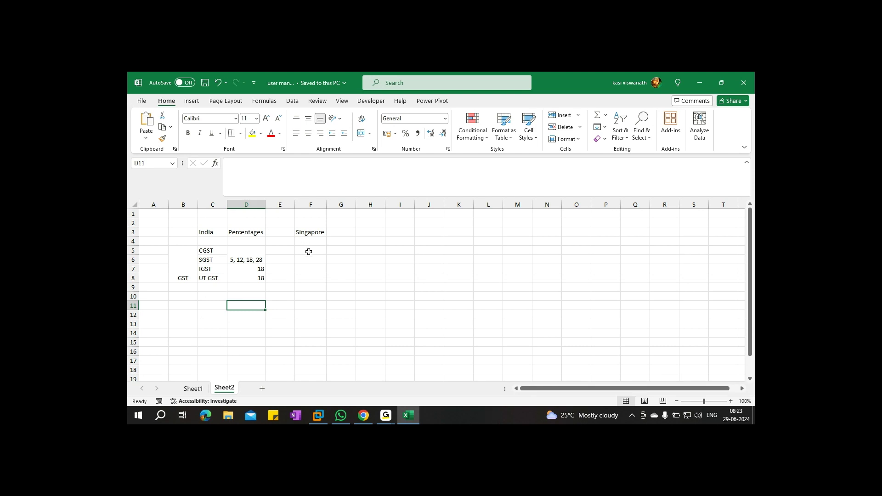
Merge F5:F8 under Singapore and label it GST
drag(309, 251, 304, 276)
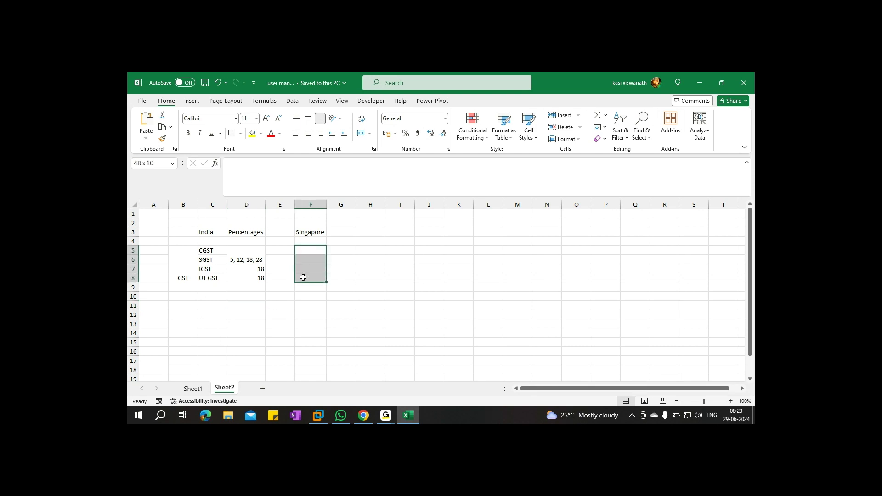
click(361, 133)
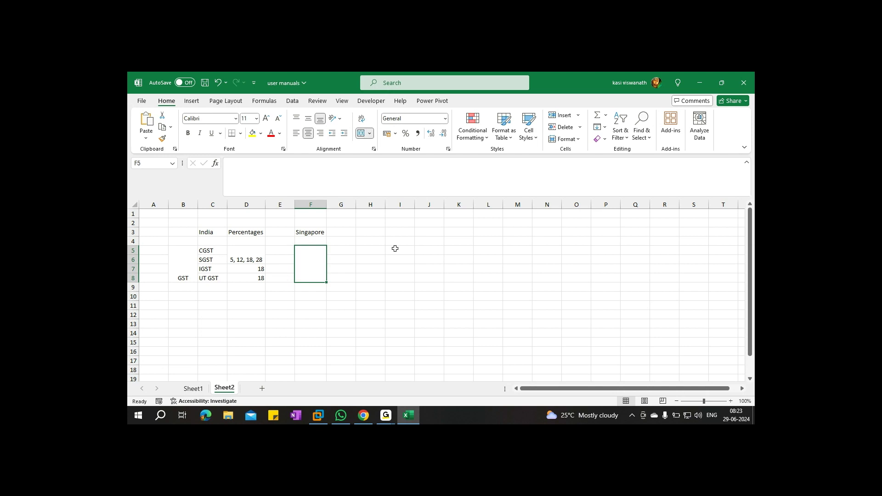
text(gst)
key(BackSpace)
key(BackSpace)
text(ST)
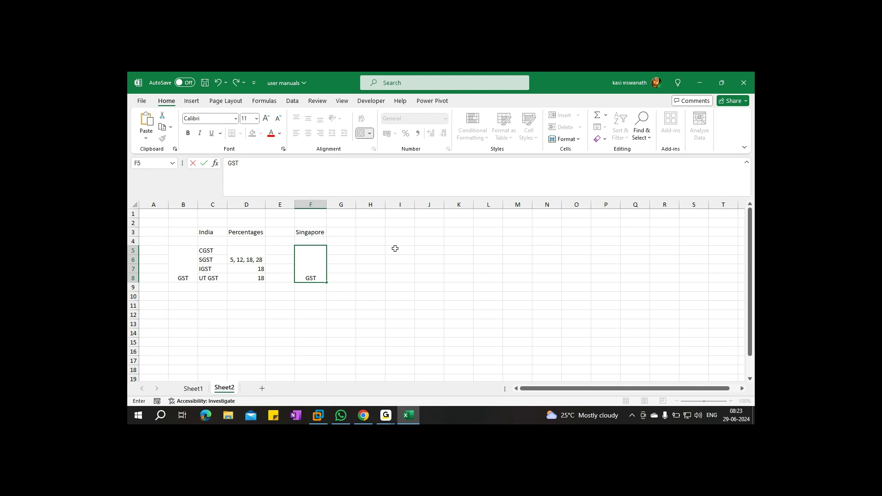
Merge G5:G8 and enter the 9% Singapore rate
drag(344, 250, 347, 279)
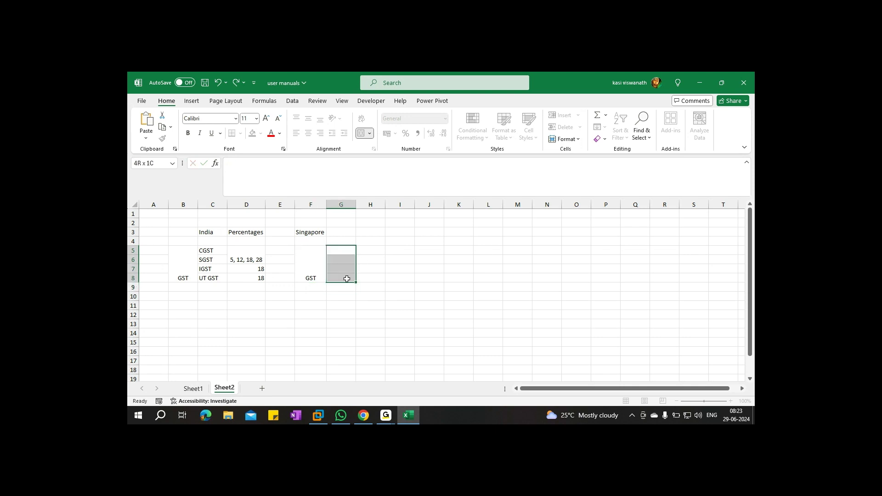
click(362, 133)
double_click(345, 253)
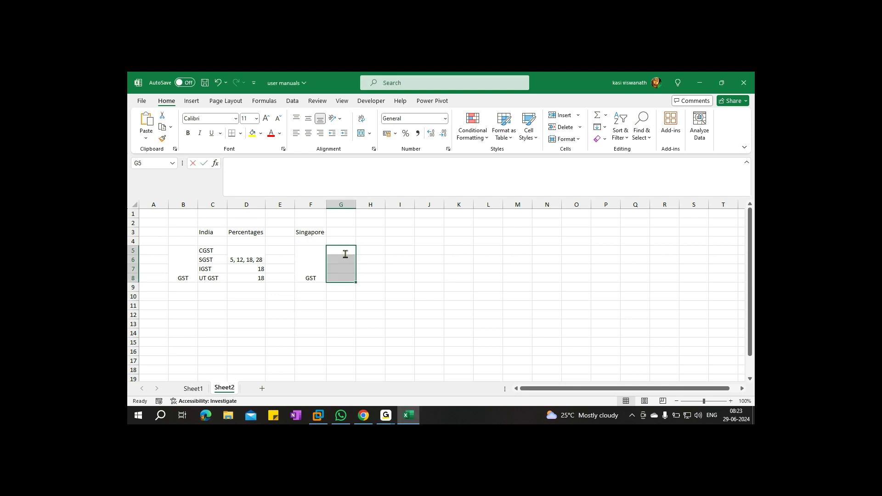
click(398, 277)
drag(339, 252, 340, 276)
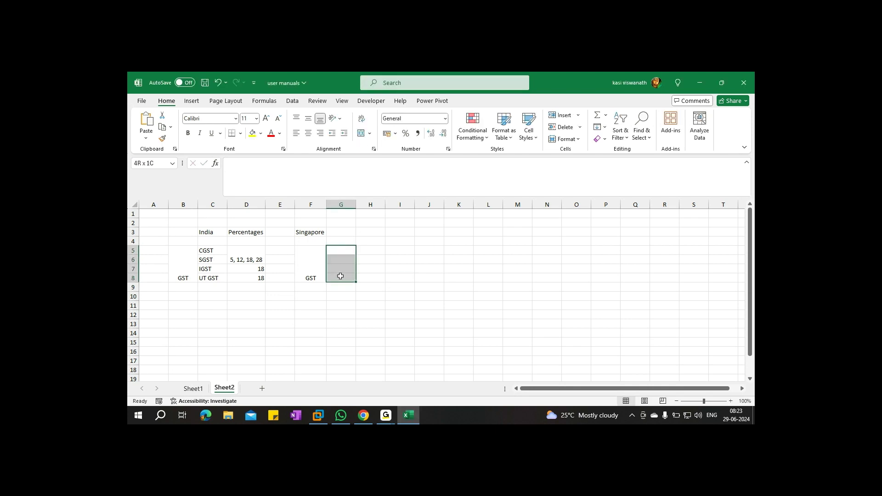
click(362, 133)
text(9)
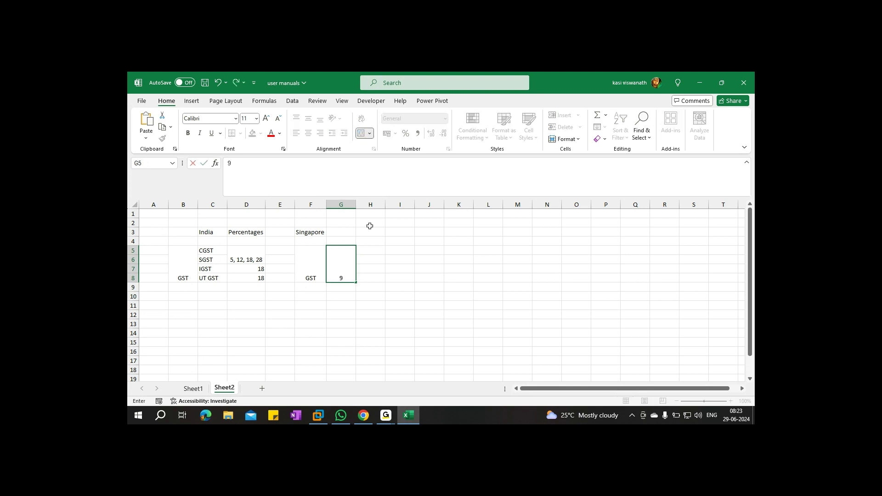
text(%)
Apply All Borders to the India/Singapore table B3:G8
drag(181, 231, 342, 279)
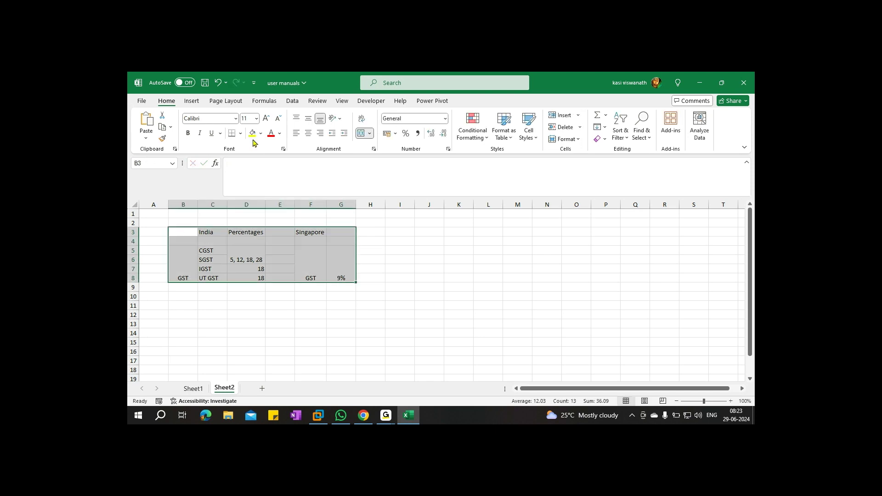
click(240, 133)
click(248, 226)
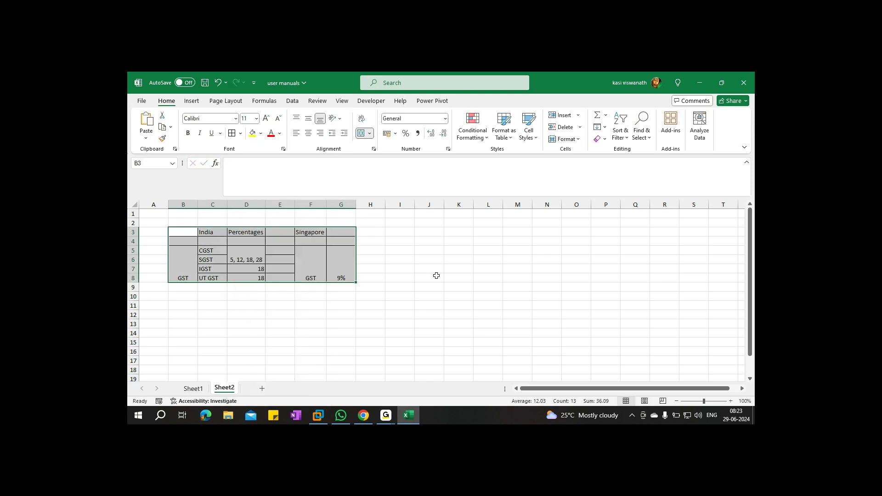
click(440, 289)
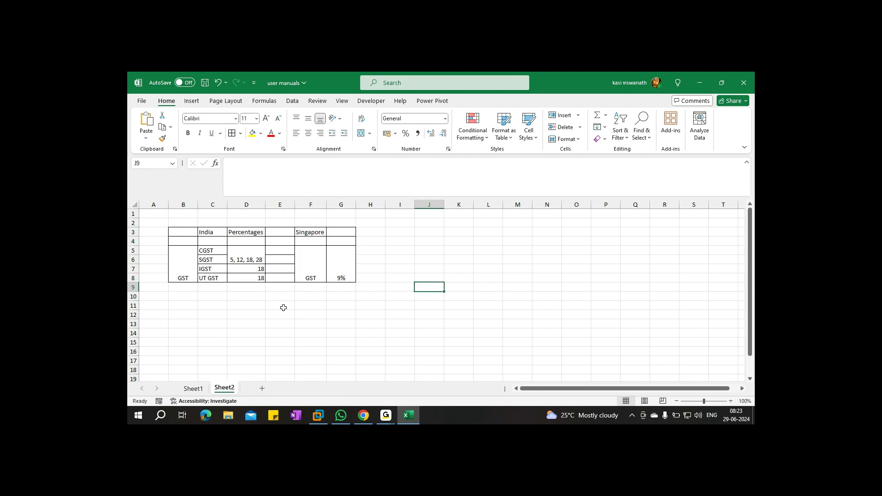
Copy the Percentages heading from D3 into G3 and widen column G
click(342, 233)
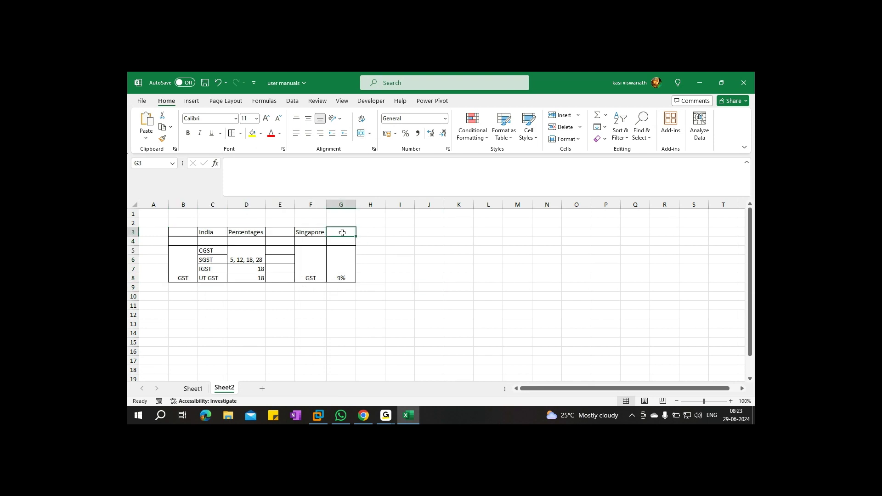
click(241, 234)
key(ctrl+c)
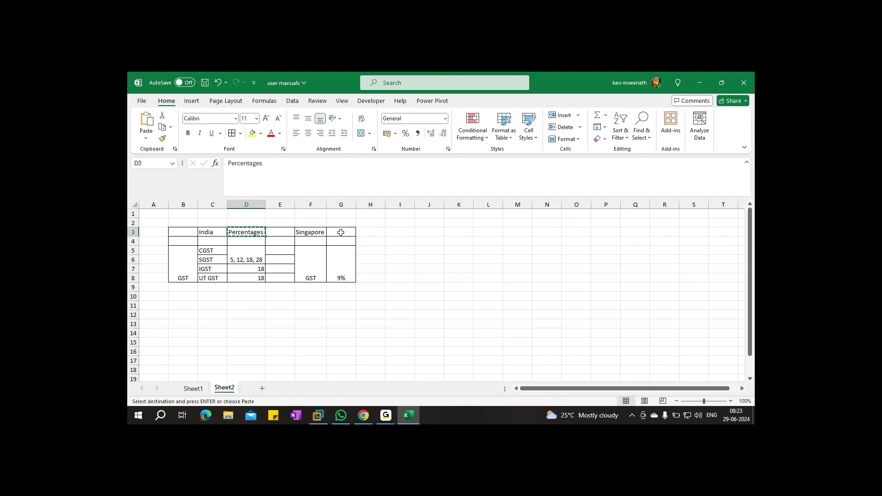
click(341, 232)
key(ctrl+v)
drag(355, 207, 364, 206)
Fill header row B3:G3 yellow, save, and start typing CGST in C11
drag(179, 232, 345, 233)
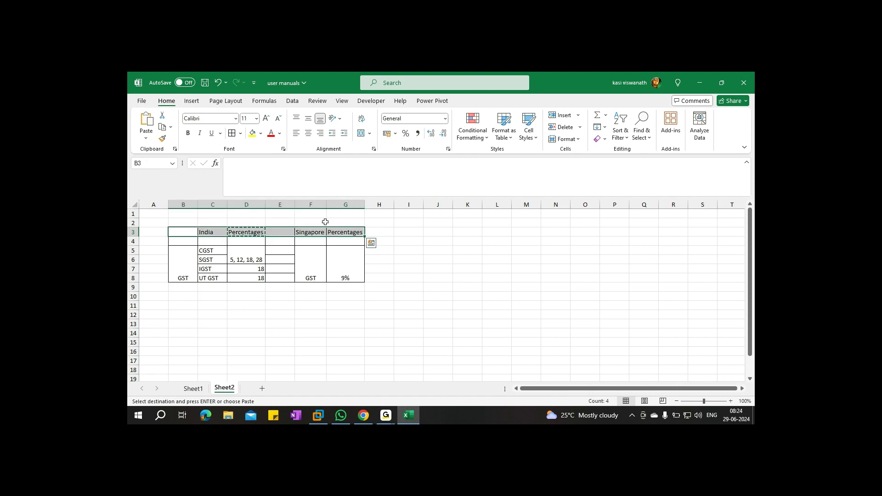
click(252, 133)
key(ctrl+s)
click(464, 306)
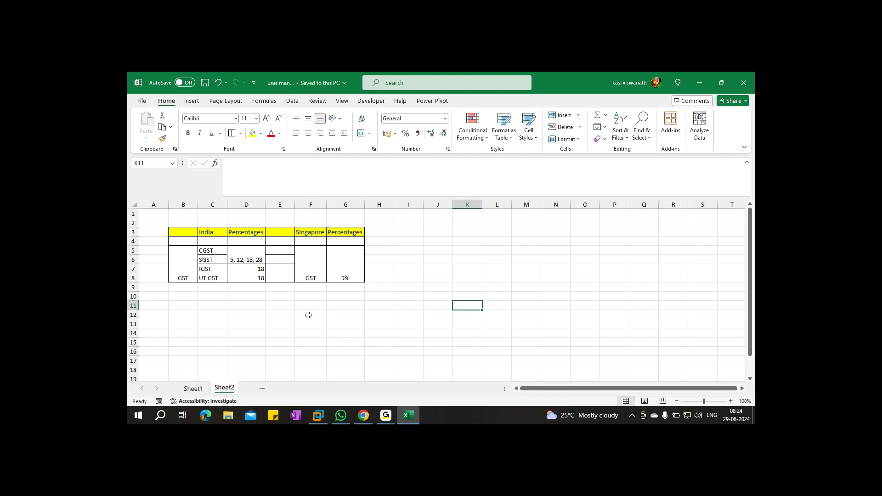
click(208, 305)
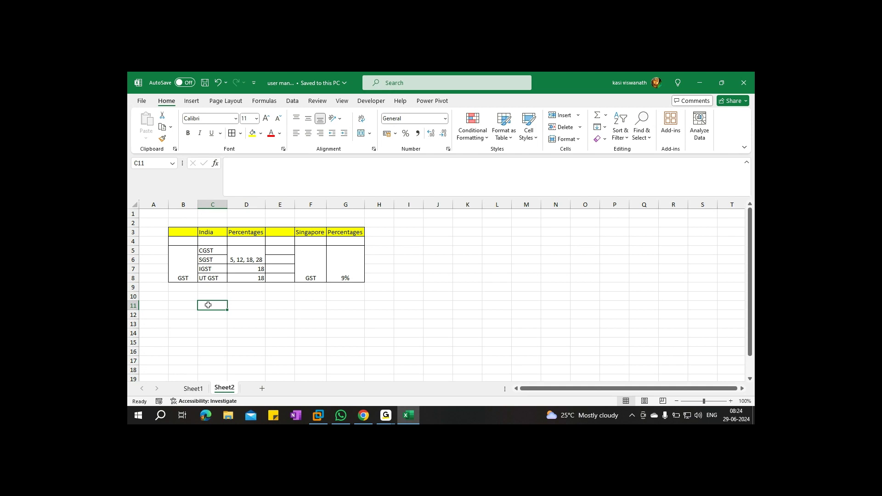
text(C)
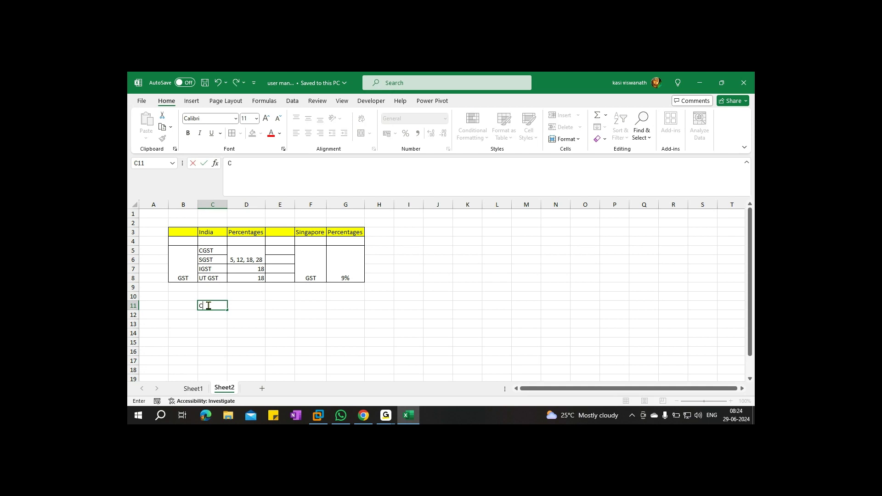
text(GST)
Give CGST and SGST rates of 2.5% in rows 11 and 12
key(Tab)
text(2.)
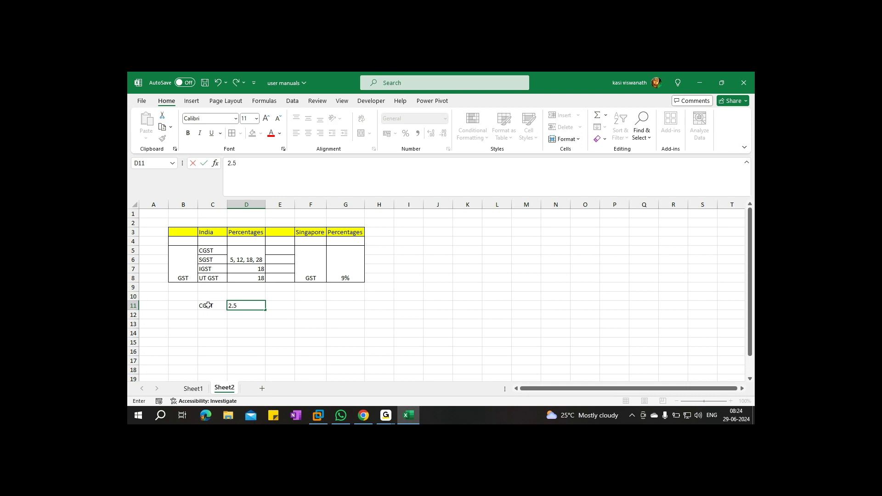
text(5%)
key(Return)
text(SGST)
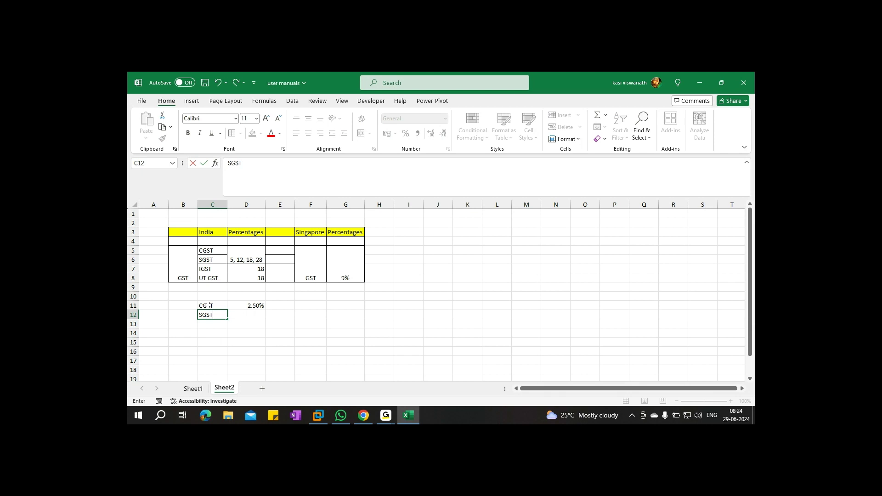
key(Tab)
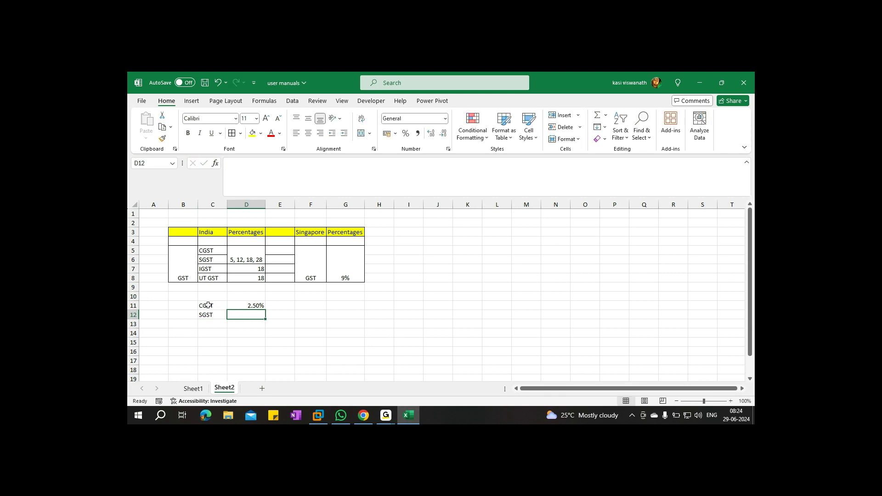
text(2.5%)
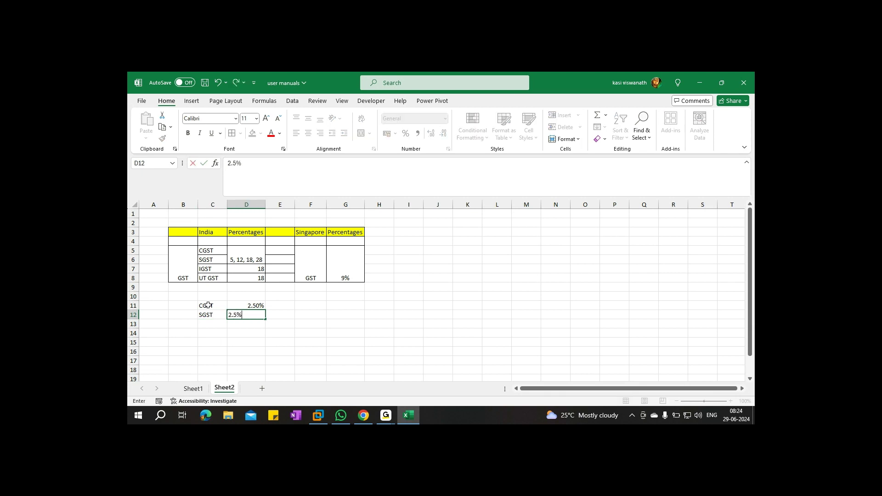
key(Return)
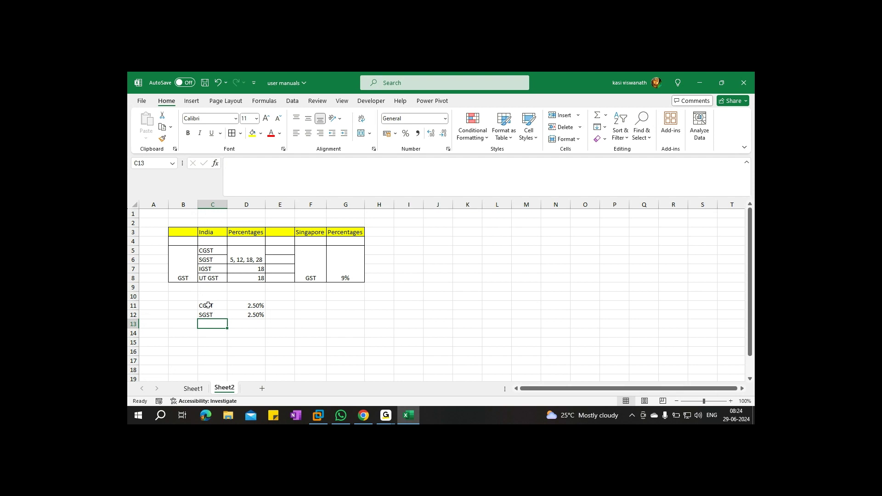
Enter GST (P) 9% in F11:G11 and GST (S) 9% in F12:G12, then save
click(311, 307)
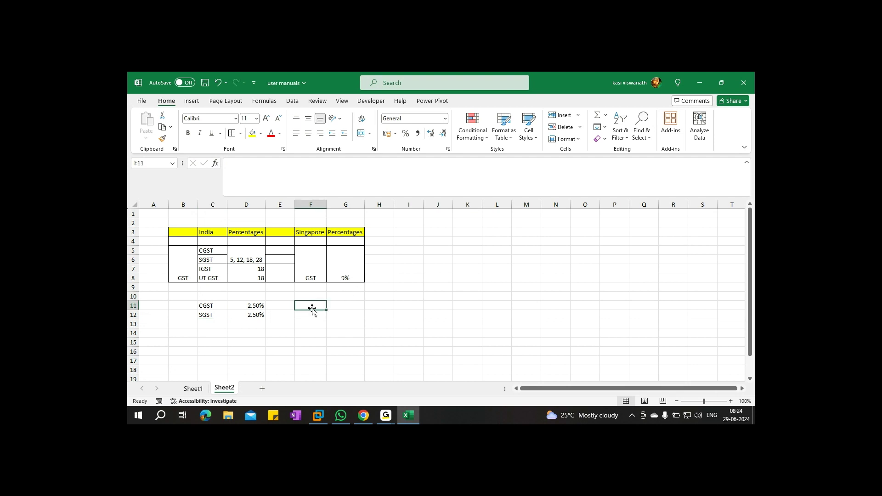
text(GST (P)
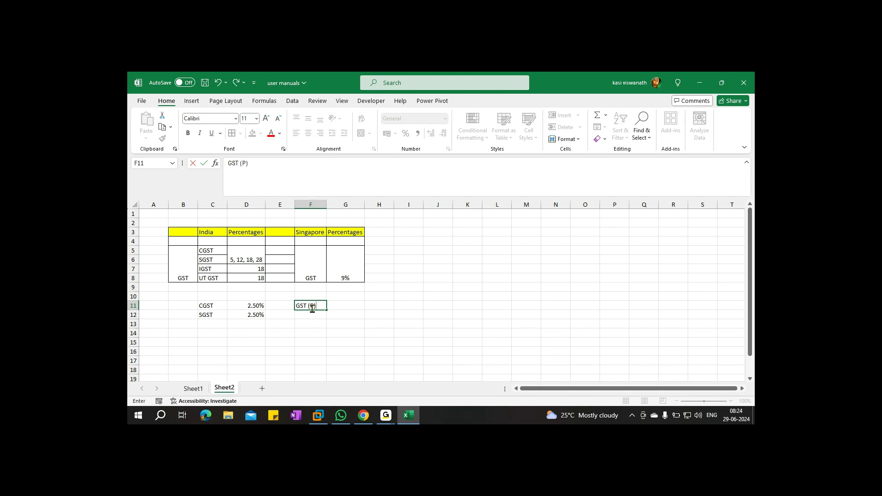
key(Tab)
text(9%)
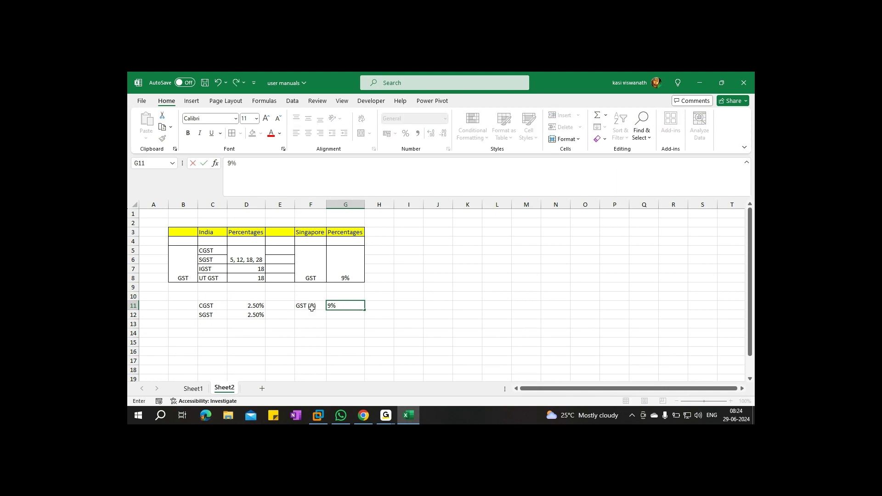
key(Return)
text(GST (P))
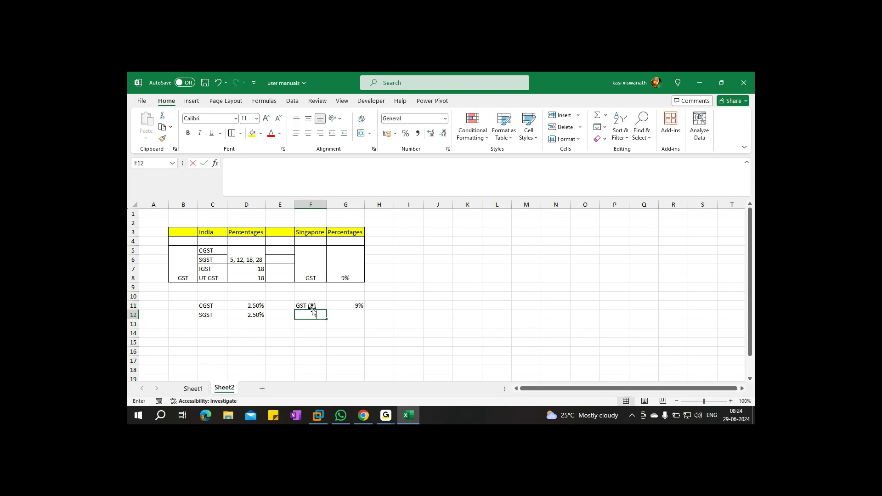
key(BackSpace)
key(BackSpace)
text(S))
key(Tab)
text(9%)
key(ctrl+s)
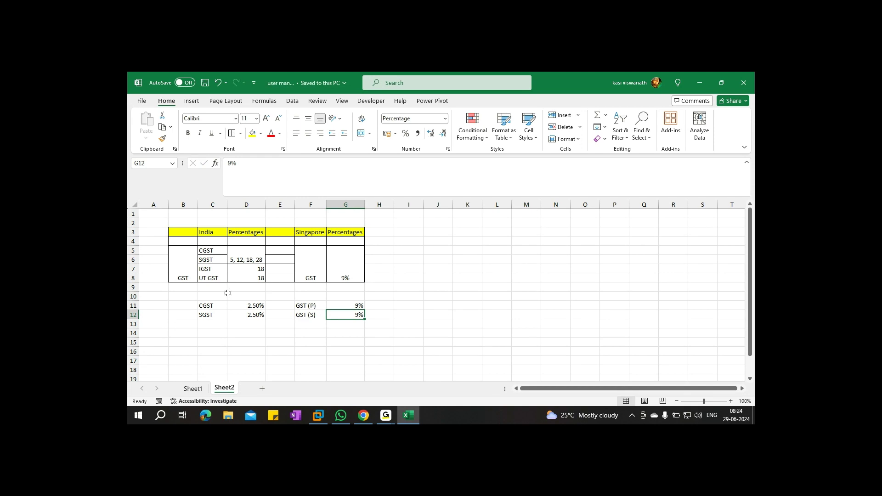
Border rows B9:G12 and check the merged D5, F5 and G5 cells
drag(180, 288, 355, 315)
click(374, 361)
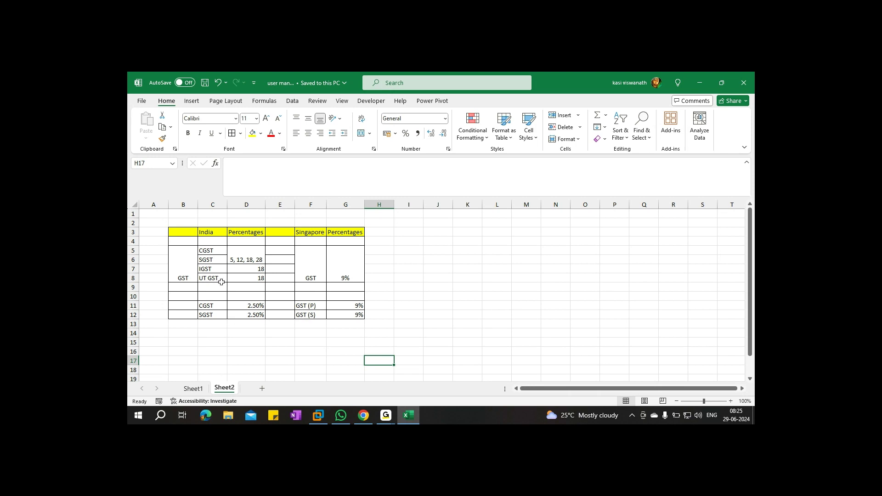
click(251, 255)
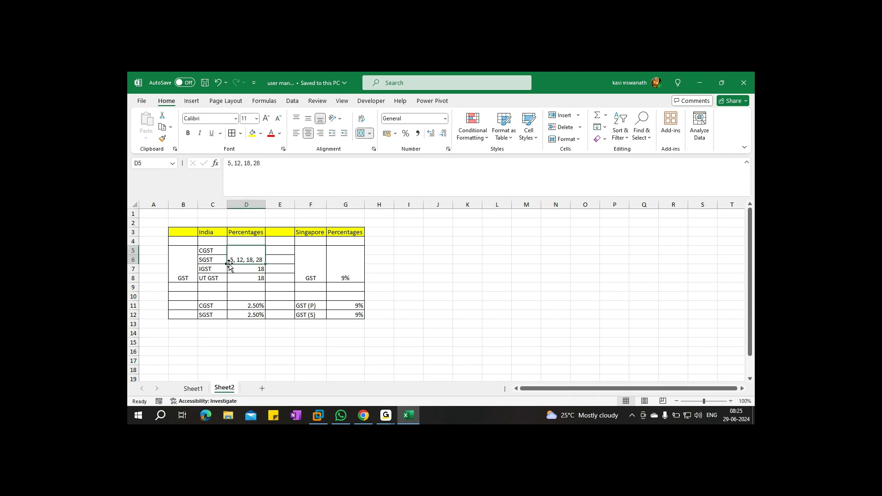
click(316, 271)
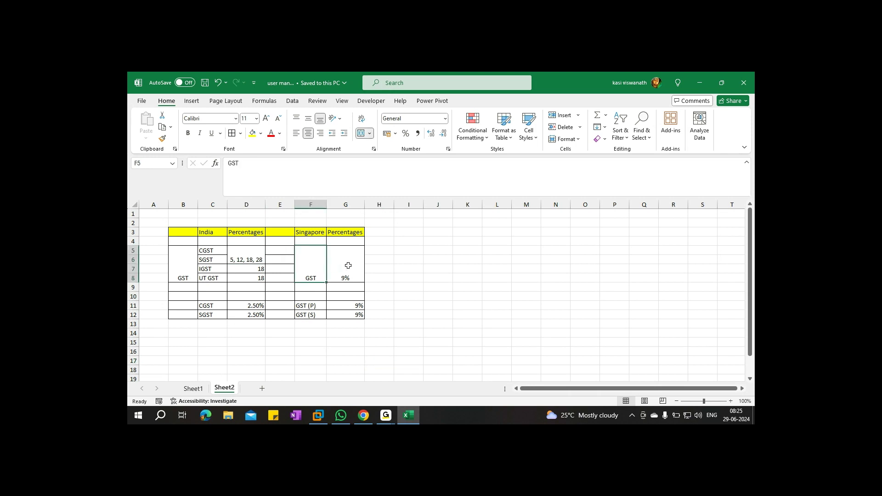
click(348, 265)
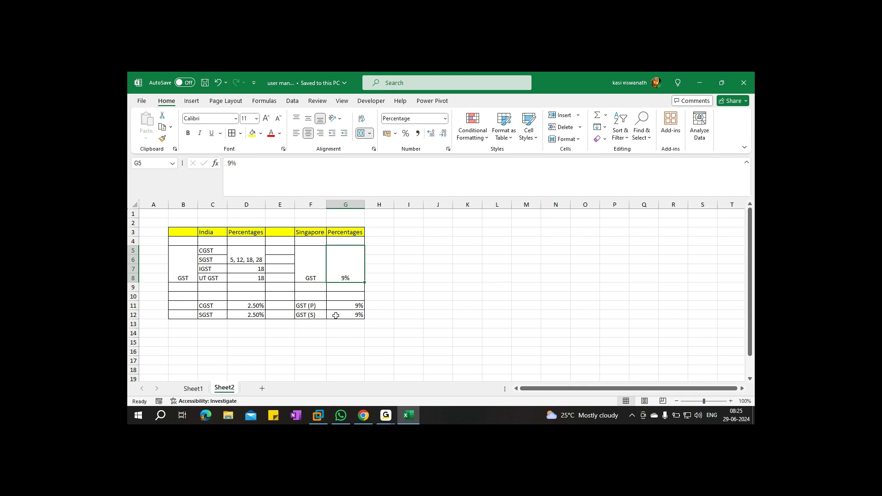
scroll(201, 339, down, 2)
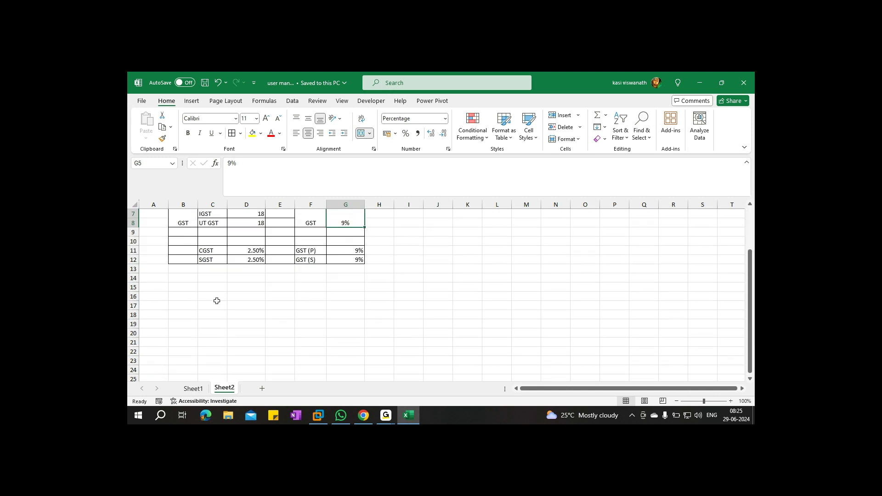
List Individual Customer, Individual Vendor and Customer = Vendor in C17:C19
click(217, 303)
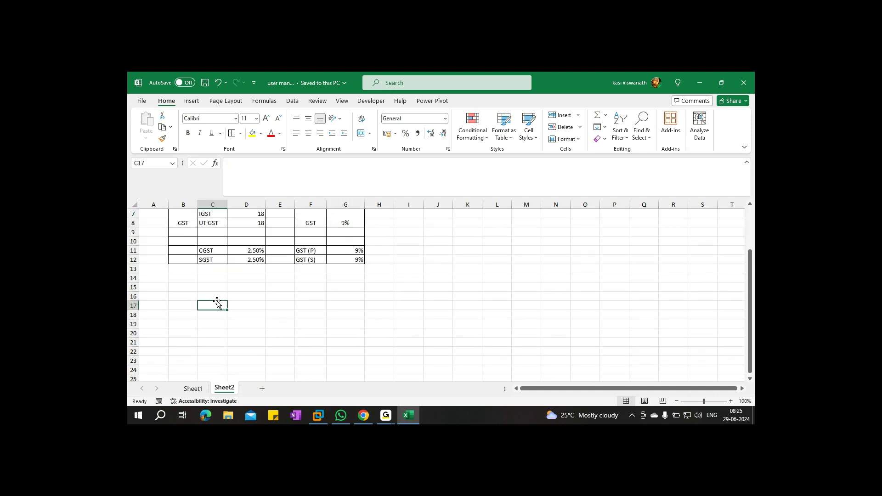
text(Individual C)
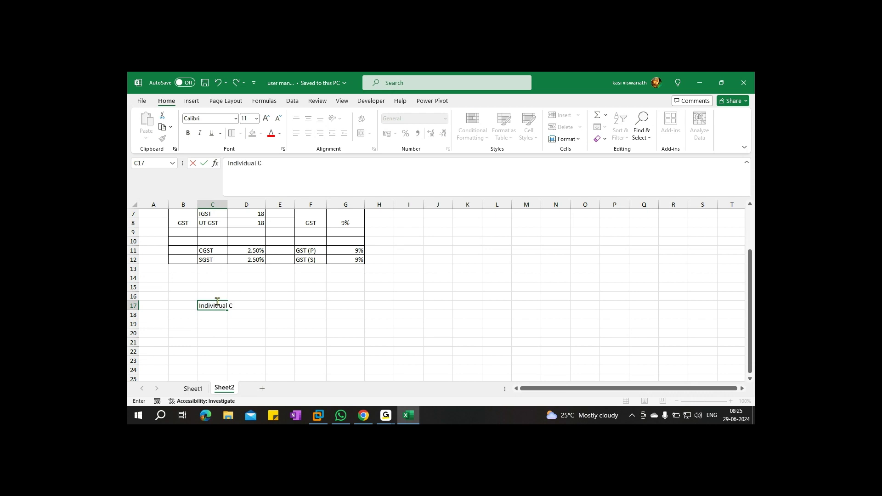
text(ustomer)
key(Return)
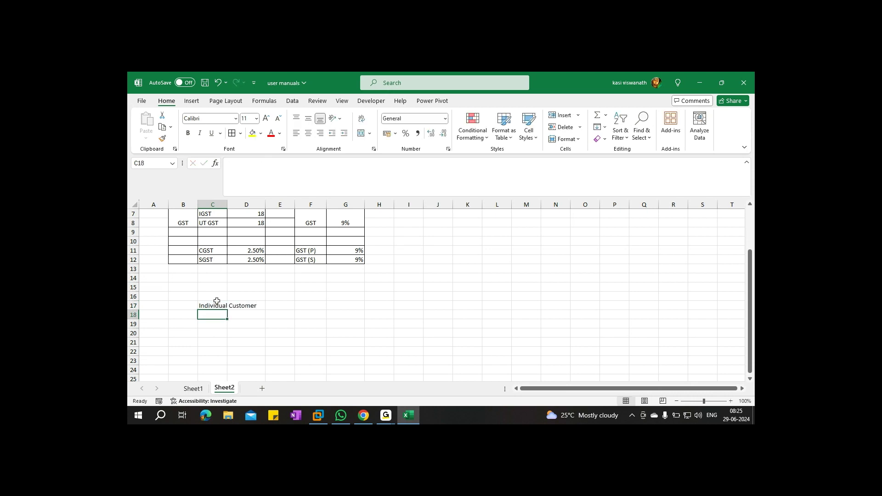
text(Individual )
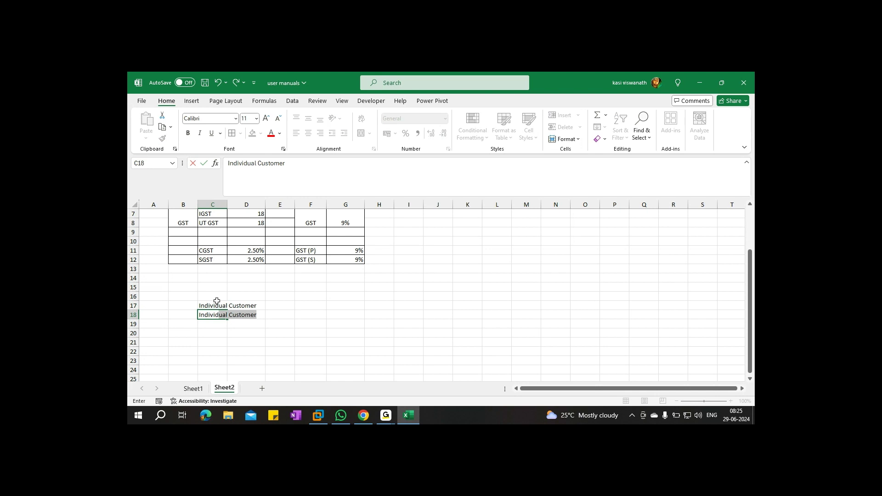
text(Vendo)
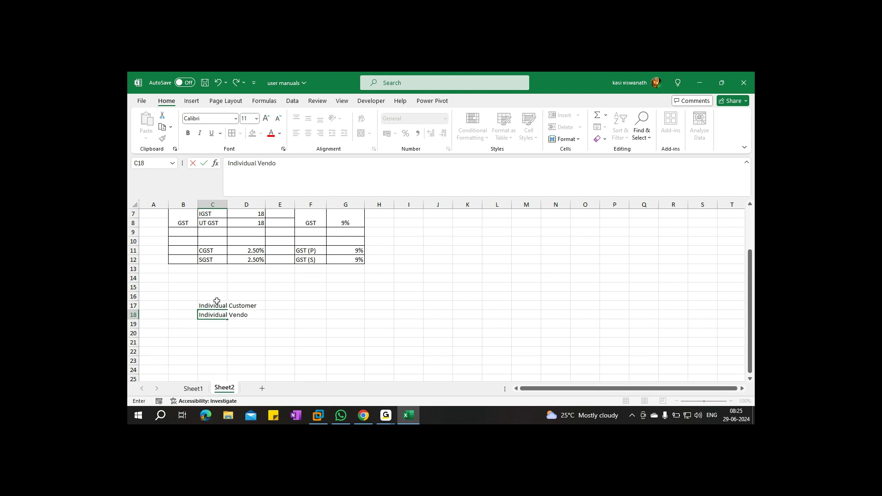
text(r)
key(Return)
text(Customer = Vendor)
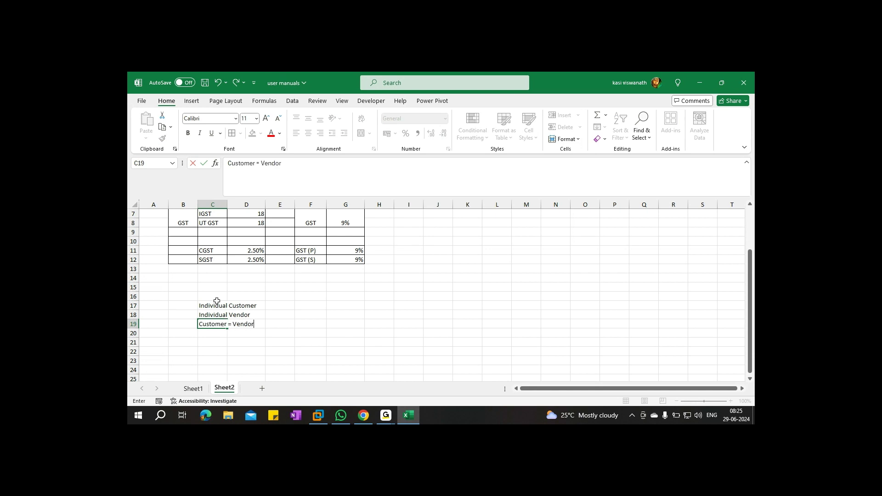
key(ctrl+s)
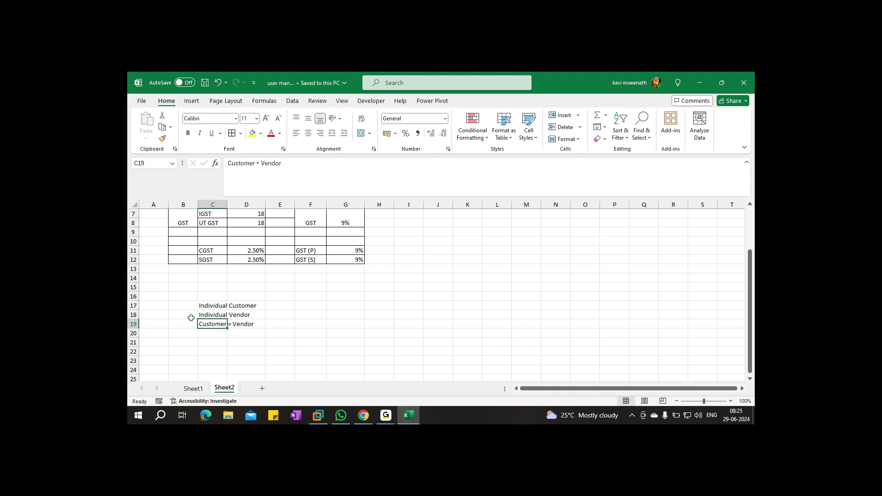
Add the bold red heading "Customer Components:" in B16 and save
click(189, 294)
text(C)
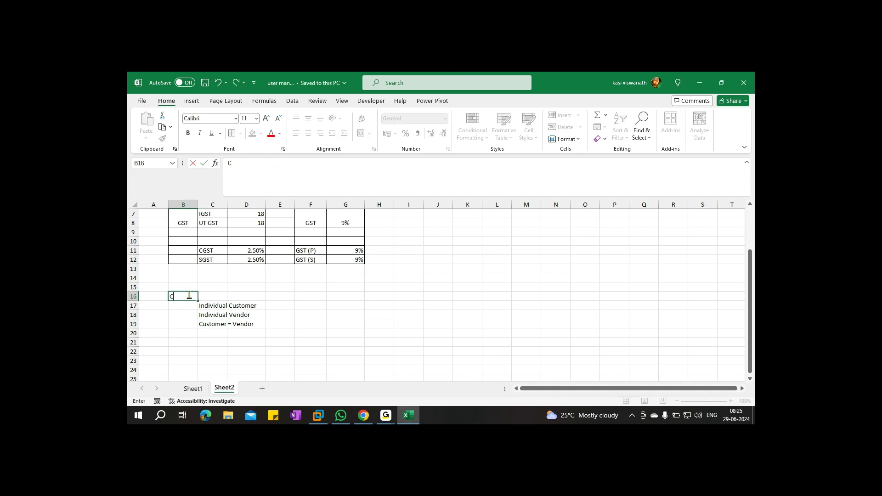
text(ustomer Component)
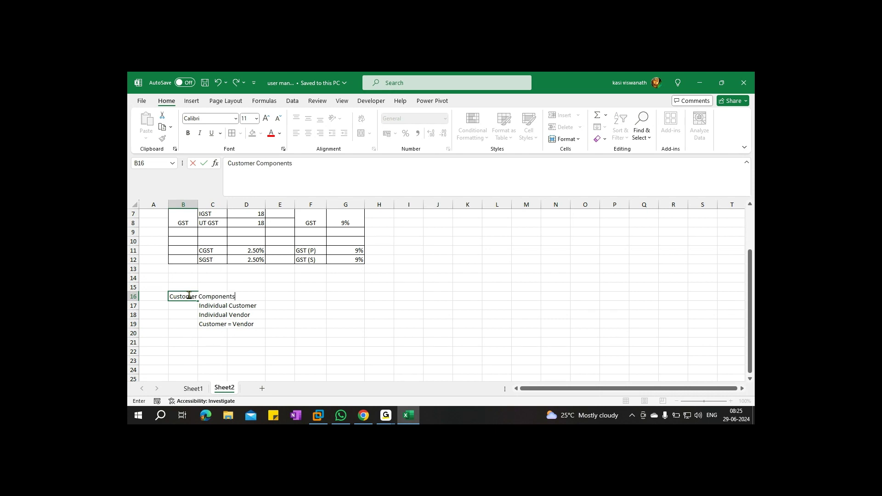
text(s)
key(ctrl+Return)
click(272, 134)
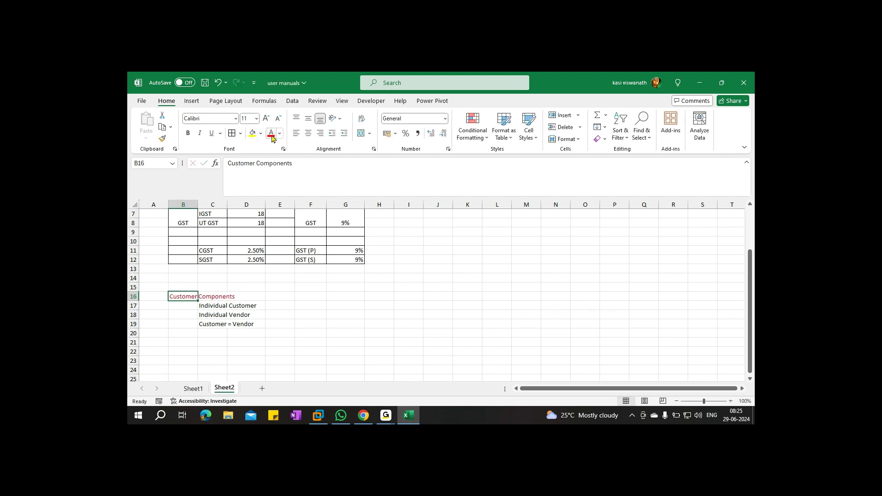
key(ctrl+b)
key(ctrl+s)
double_click(180, 296)
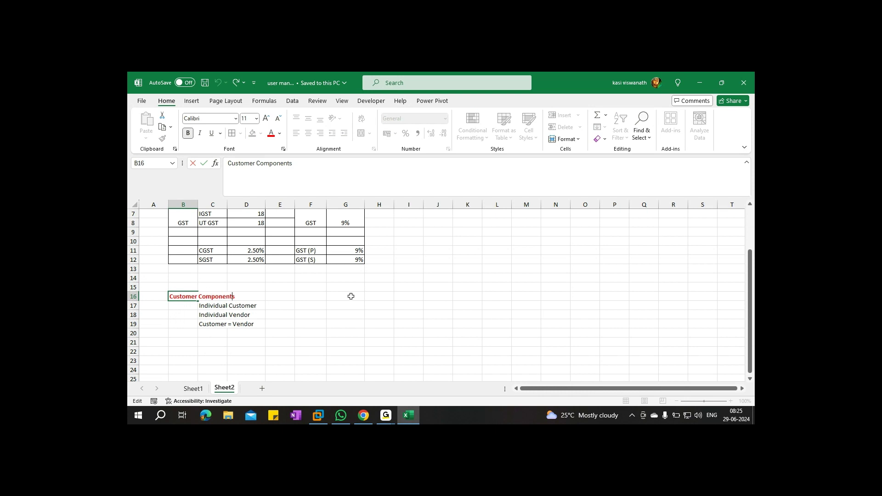
text(:)
key(ctrl+Return)
click(354, 345)
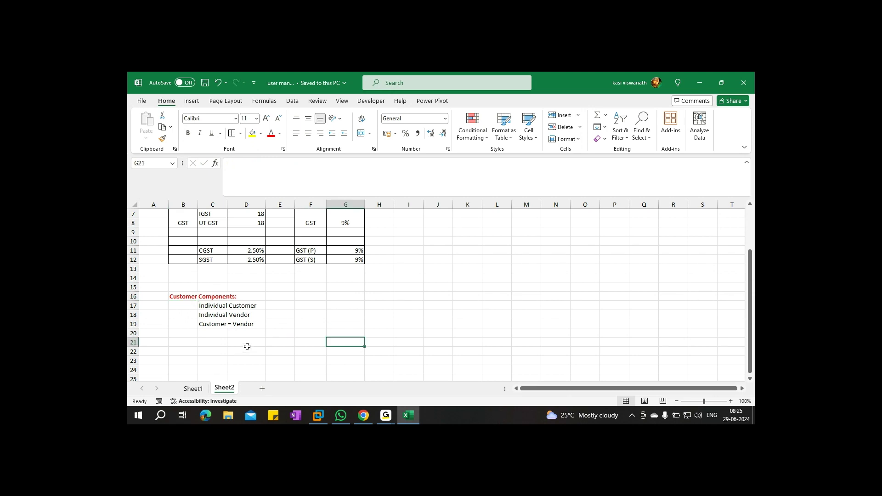
Enter 18% in F17 for Individual Customer and 5% in F18 for Individual Vendor
click(308, 306)
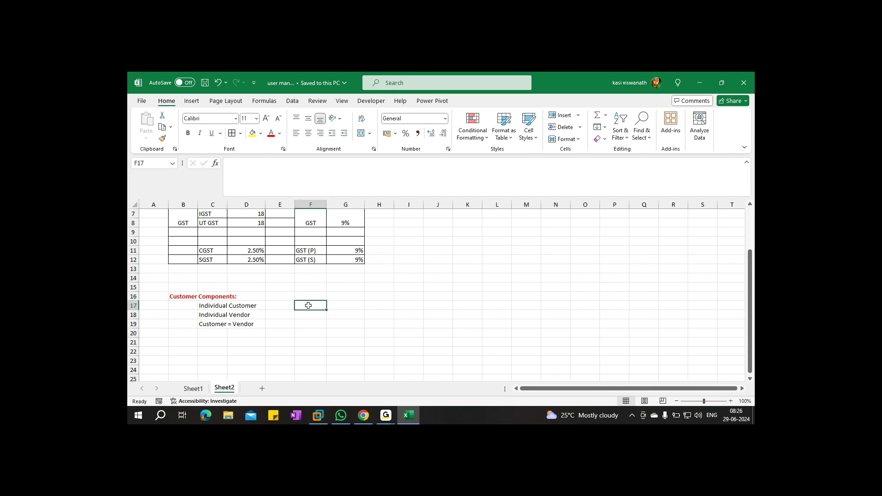
text(18%)
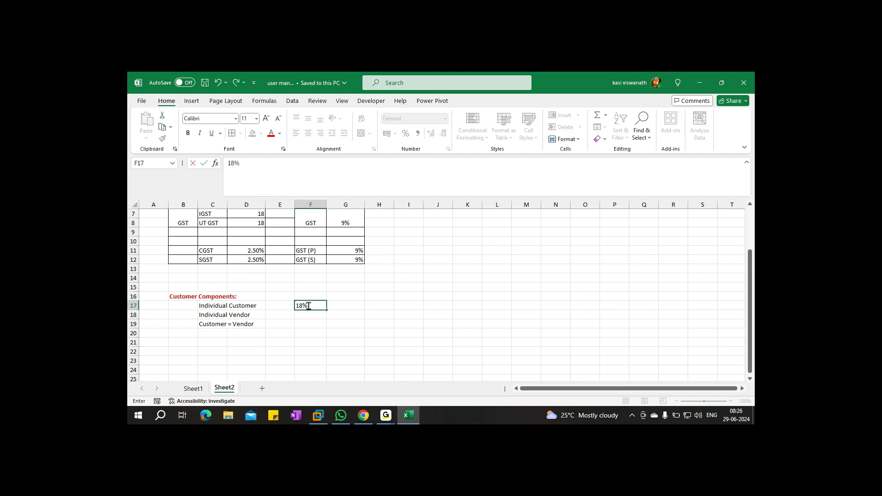
click(309, 314)
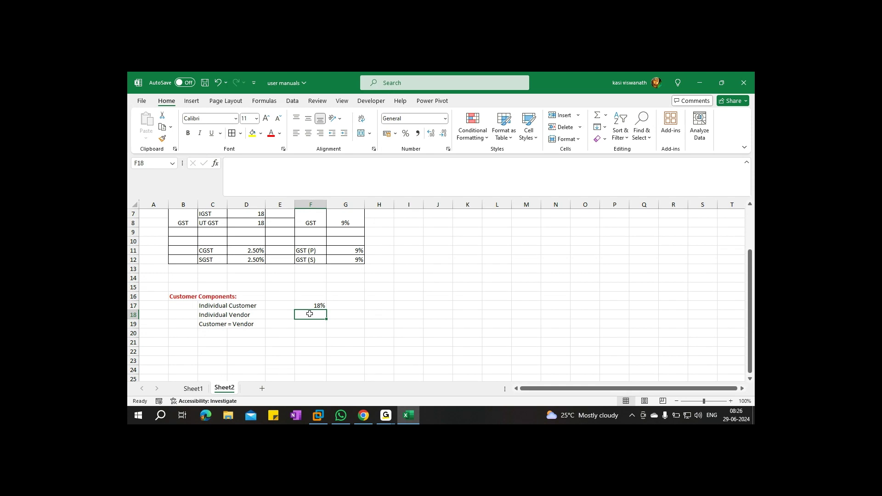
text(5%)
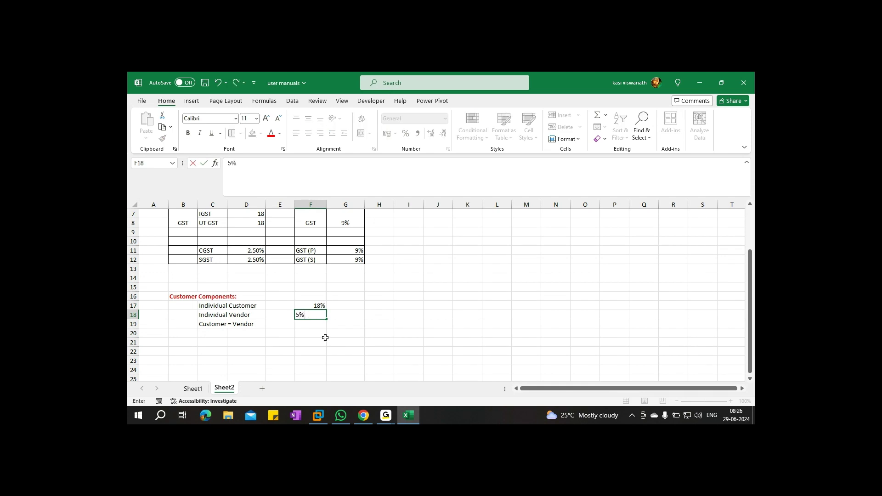
key(Return)
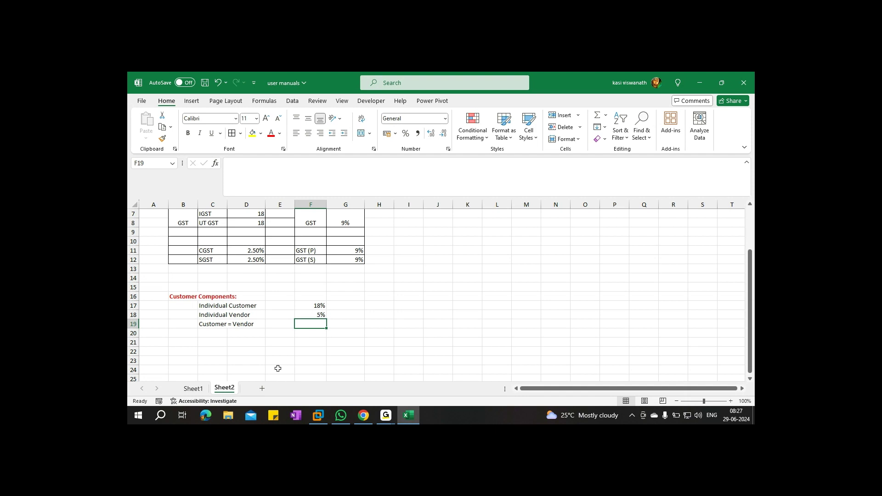
Add ECC and S/4 headers in H16:I16 with yellow fill
click(381, 296)
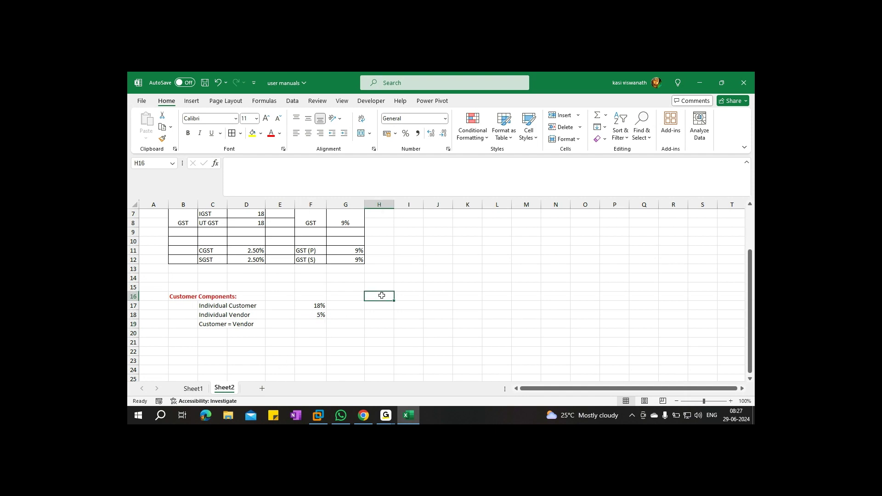
text(ECC)
key(Tab)
text(S.)
text(4)
key(BackSpace)
key(BackSpace)
text(/4)
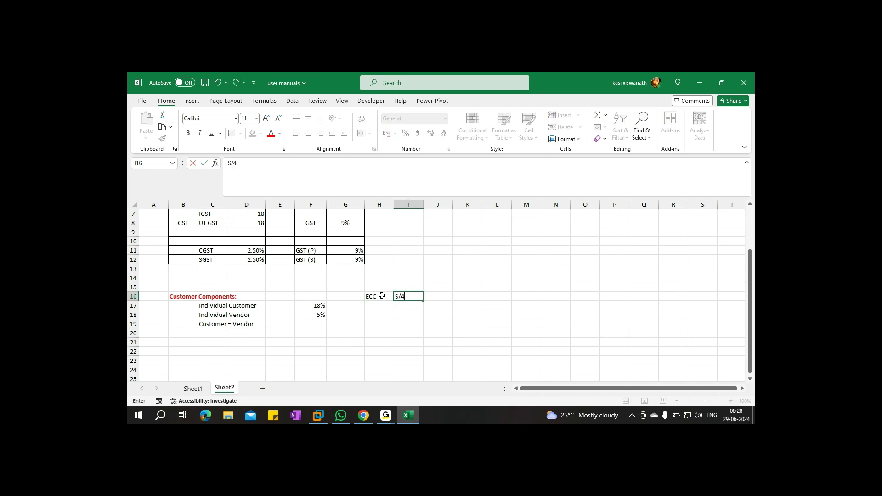
click(374, 295)
drag(375, 295, 408, 296)
click(252, 133)
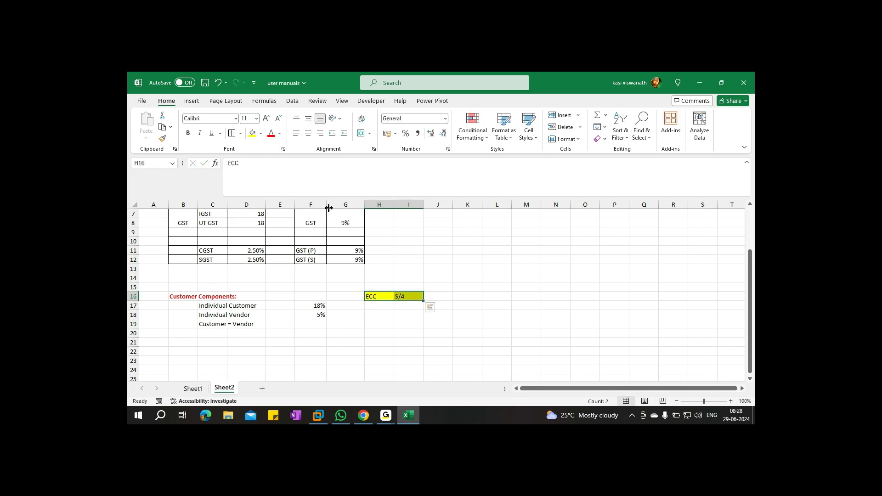
List FD01 and FK01 under ECC in H17:H18
click(376, 305)
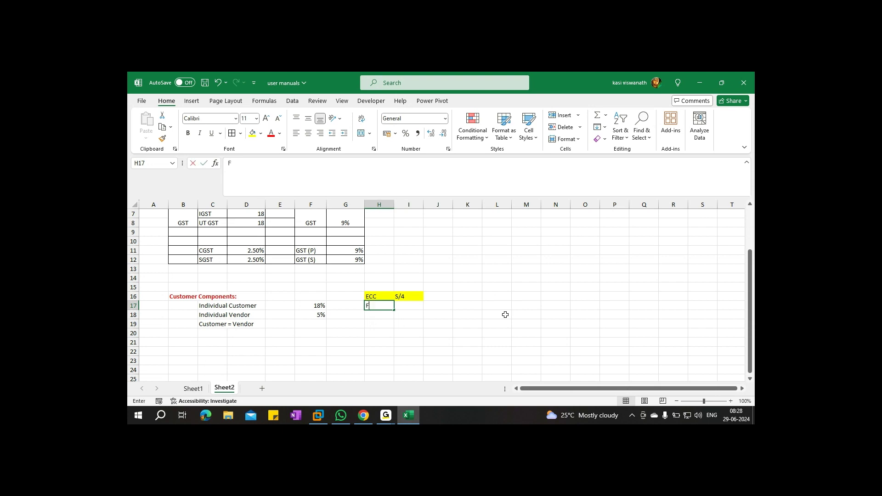
text(FD)
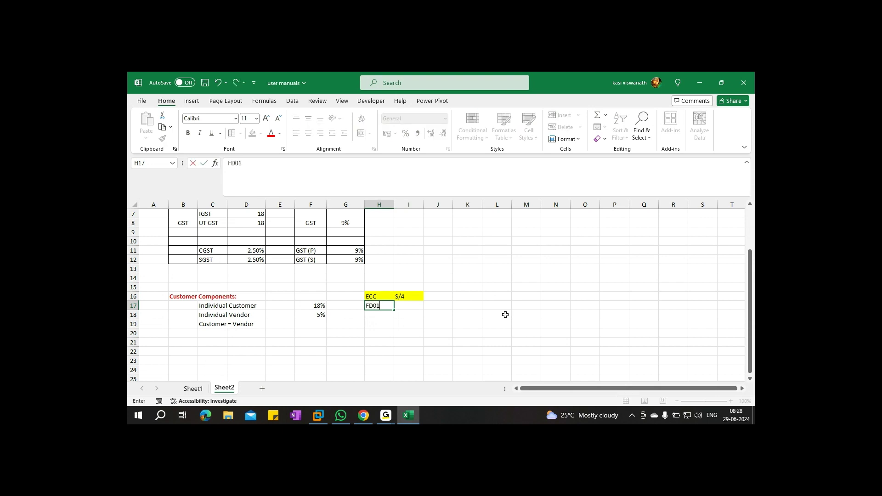
text(01)
key(Return)
text(FK0)
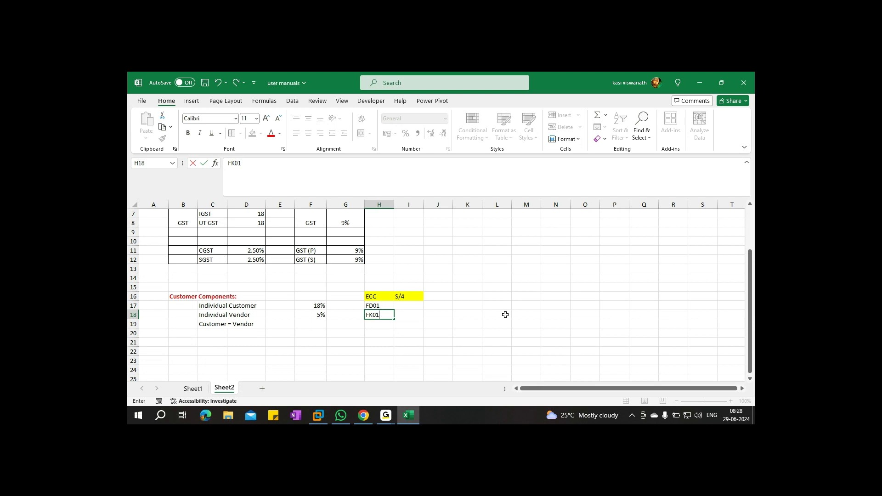
Merge I17:I19 under S/4 and enter B.P in it
drag(407, 306, 409, 325)
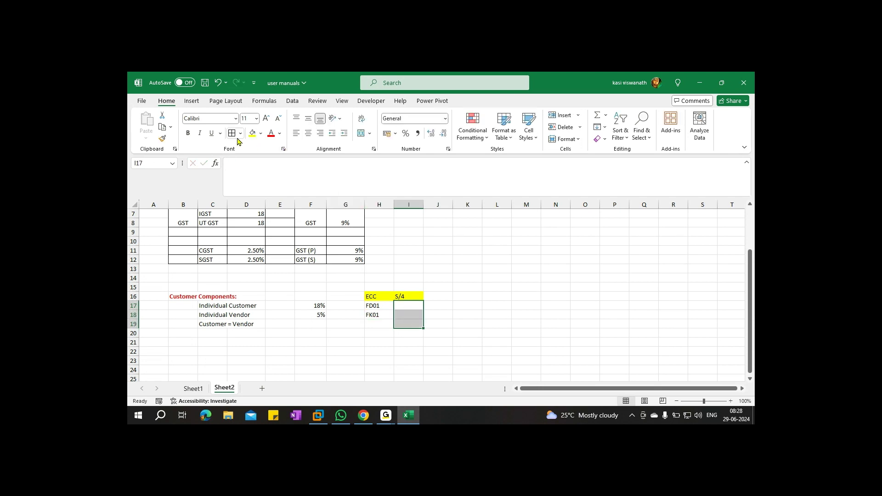
click(359, 133)
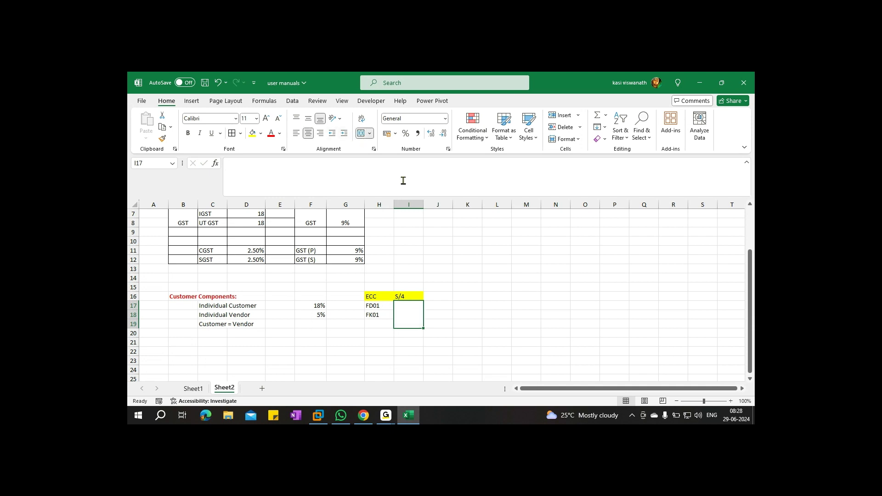
text(B.P)
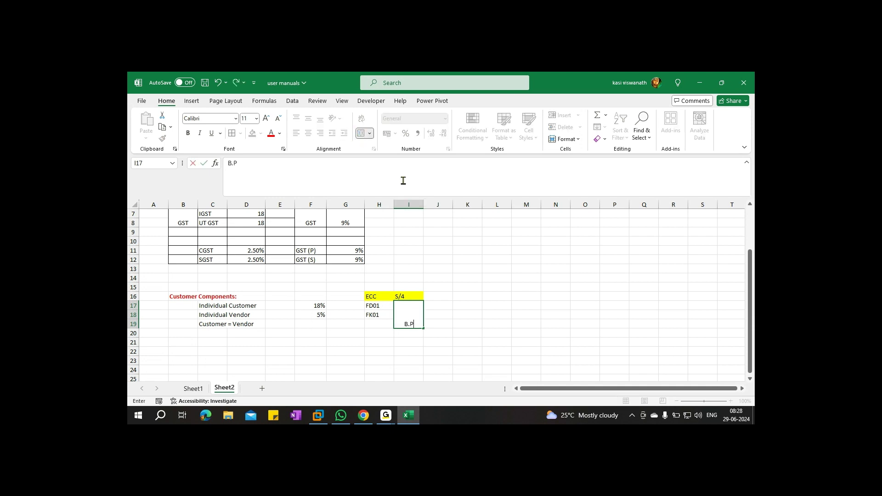
key(ctrl+s)
Apply All Borders to B16:I19, make B.P bold, and save the workbook
drag(186, 300, 411, 325)
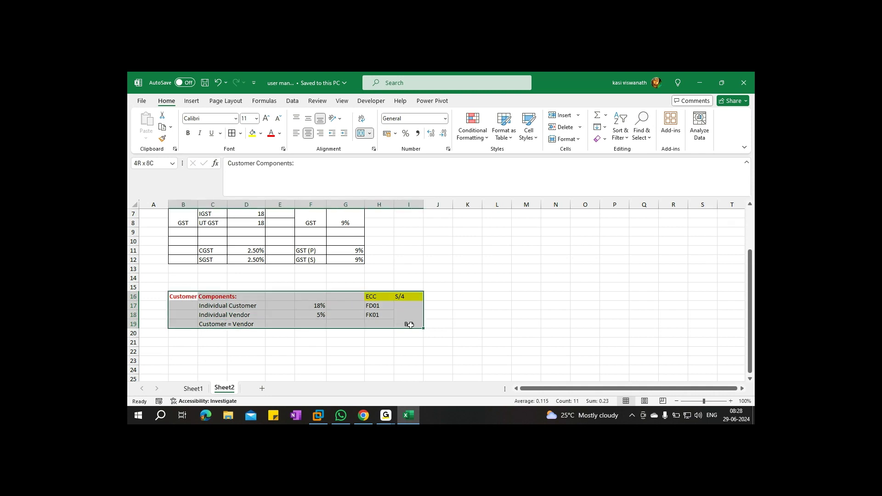
click(232, 133)
key(ctrl+s)
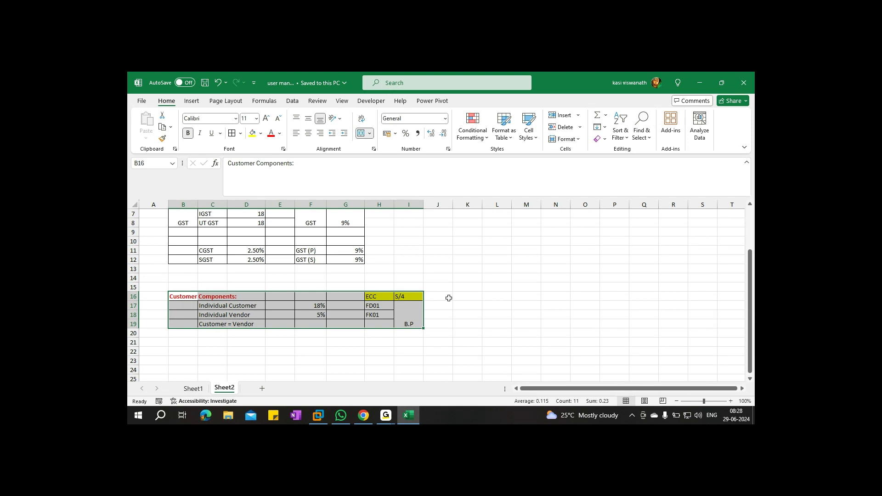
click(411, 317)
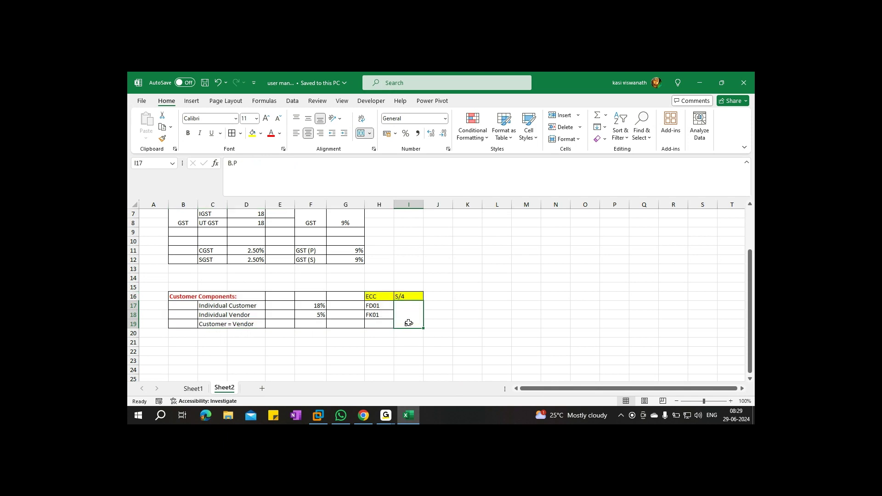
key(ctrl+b)
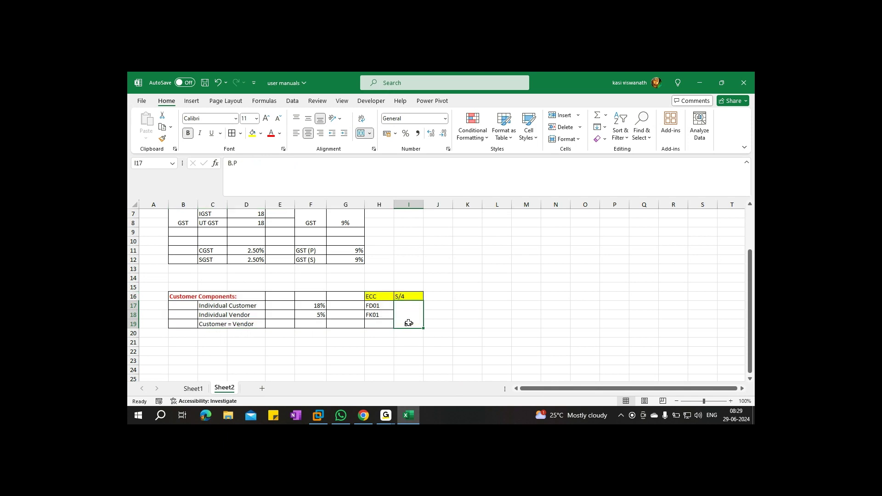
key(ctrl+s)
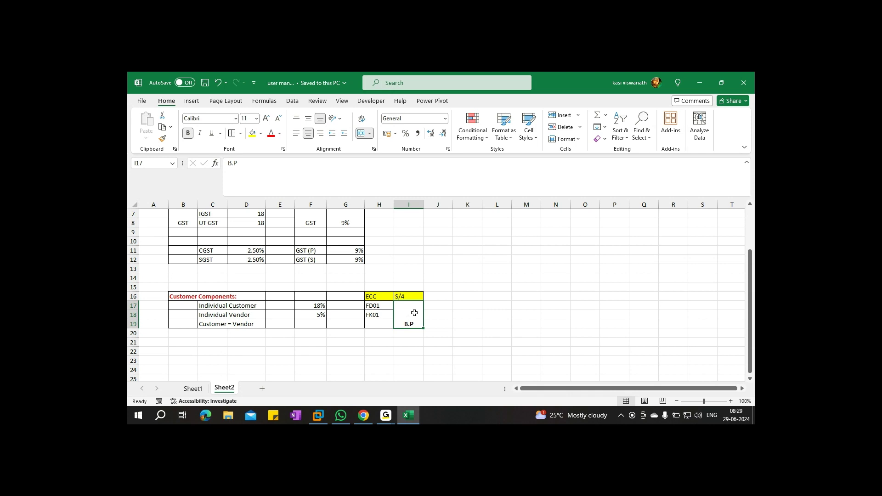
click(528, 252)
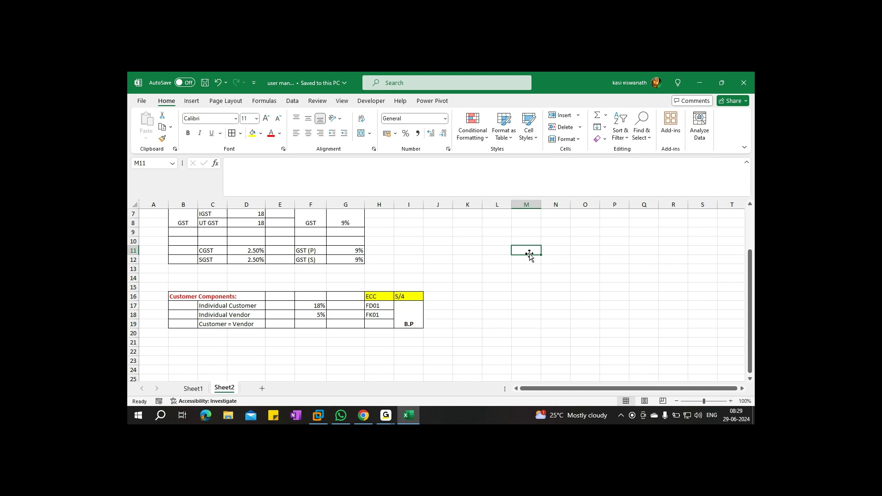
Merge M11:N12, enter FO01, save the workbook, and minimize Excel
drag(529, 255, 556, 260)
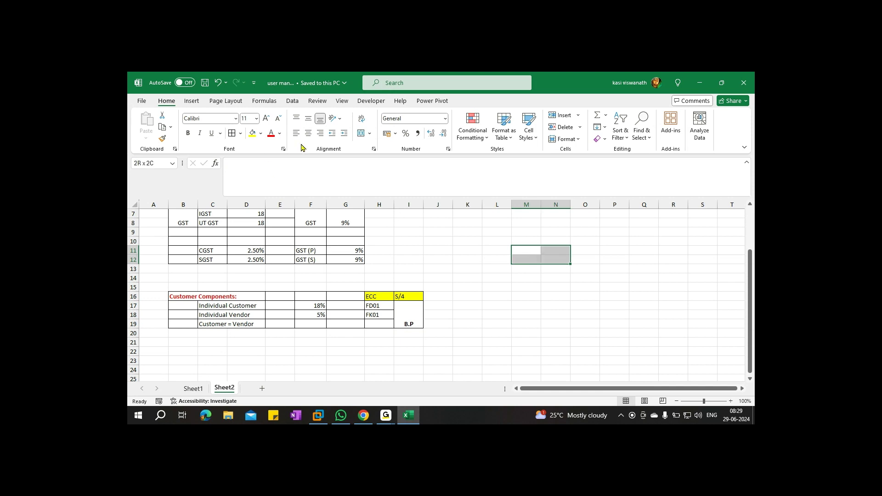
click(360, 133)
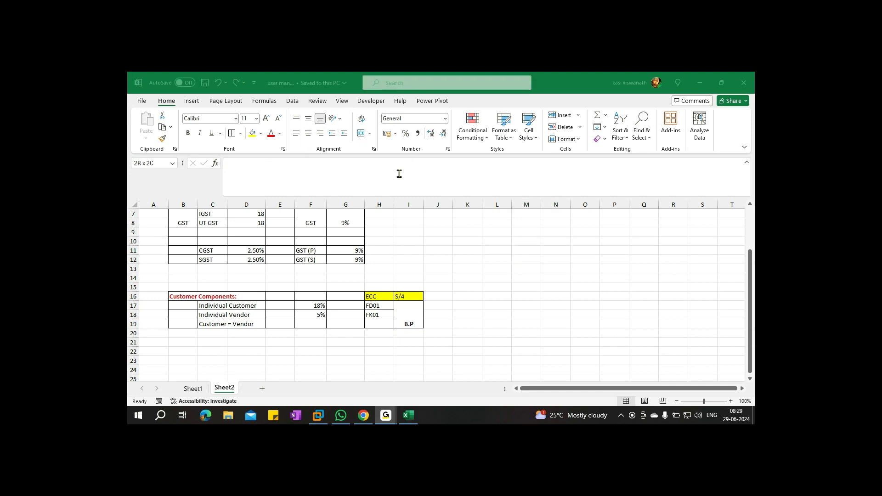
click(529, 258)
drag(529, 251, 544, 257)
click(361, 133)
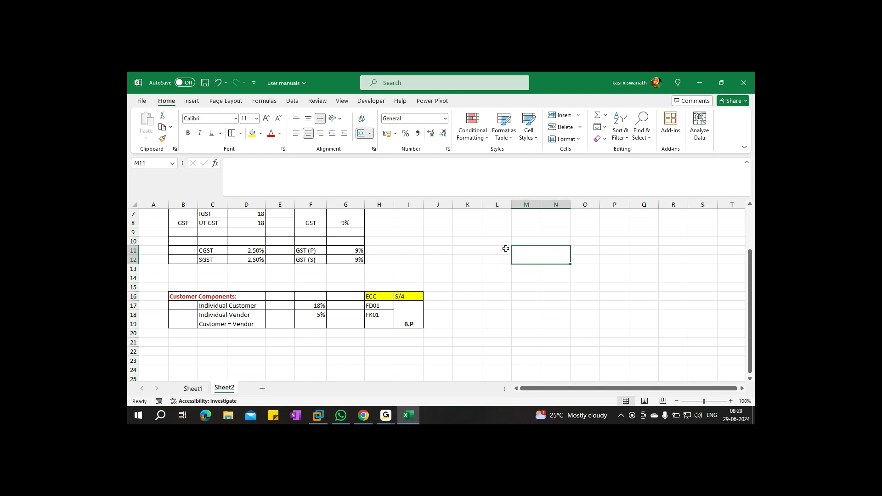
text(FO01)
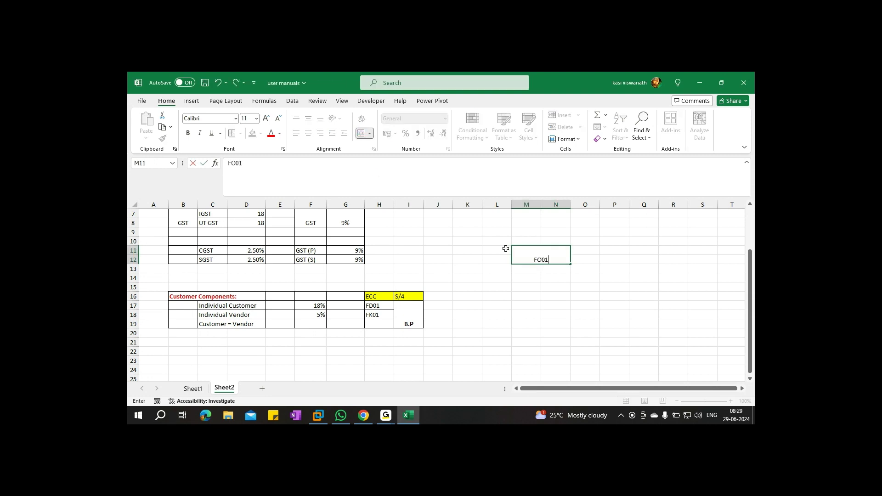
key(ctrl+Return)
key(ctrl+s)
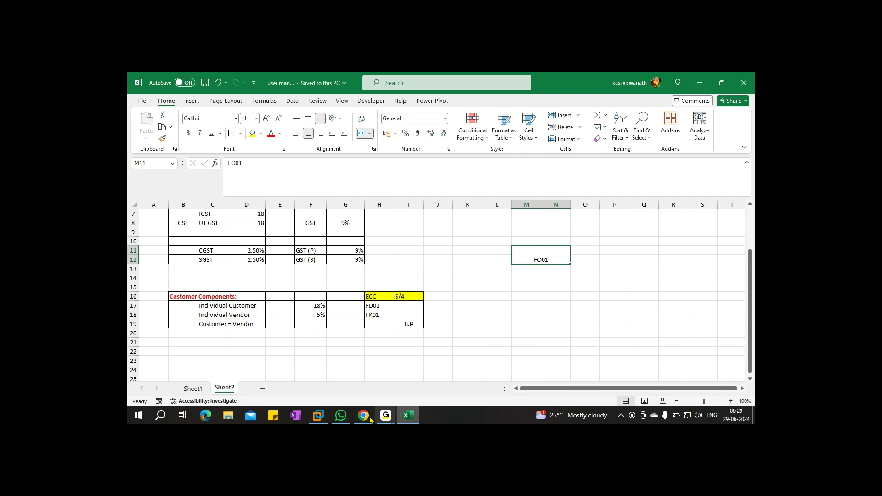
click(699, 83)
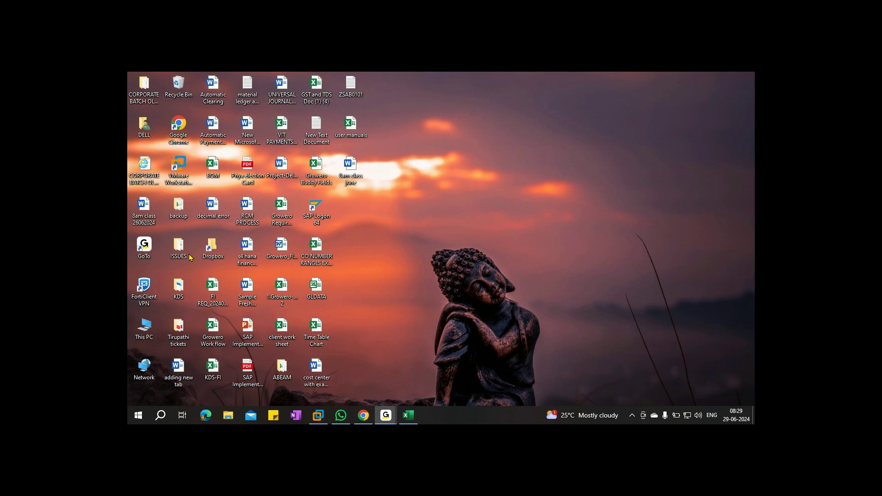
Launch SAP Logon 64 from the desktop, then return to the Excel workbook
click(317, 213)
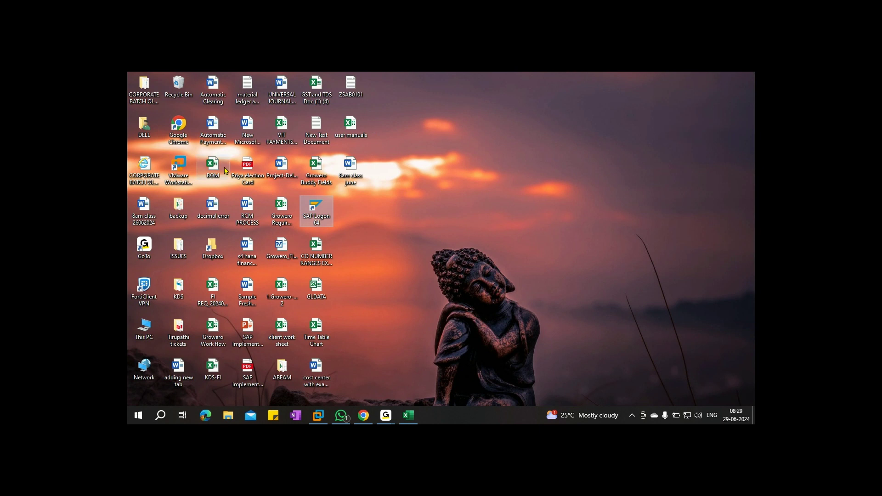
key(Return)
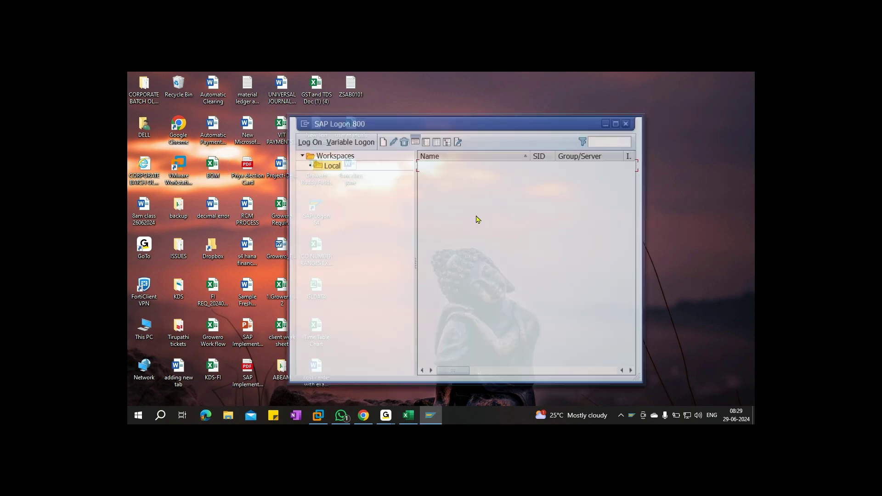
click(408, 415)
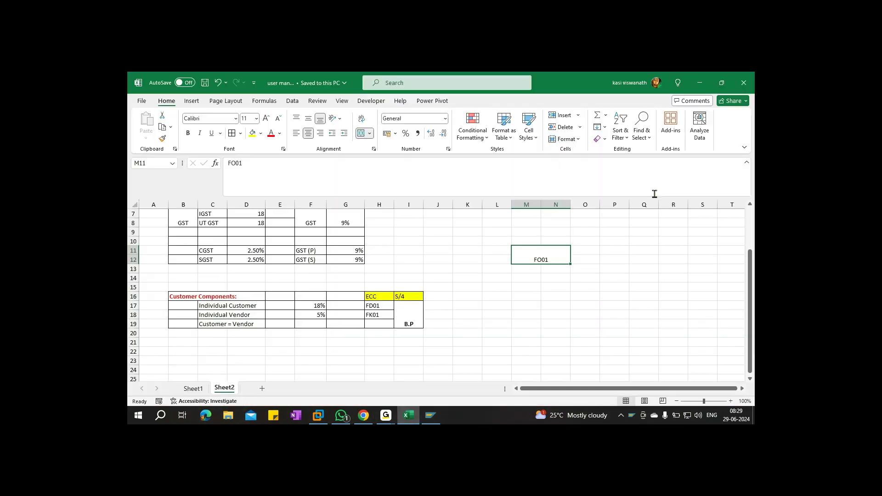
Add INDIA COMPANY in O11, AB01 in merged M13:N14, and SINGAPORE Company in O13
click(588, 252)
text(INDIA)
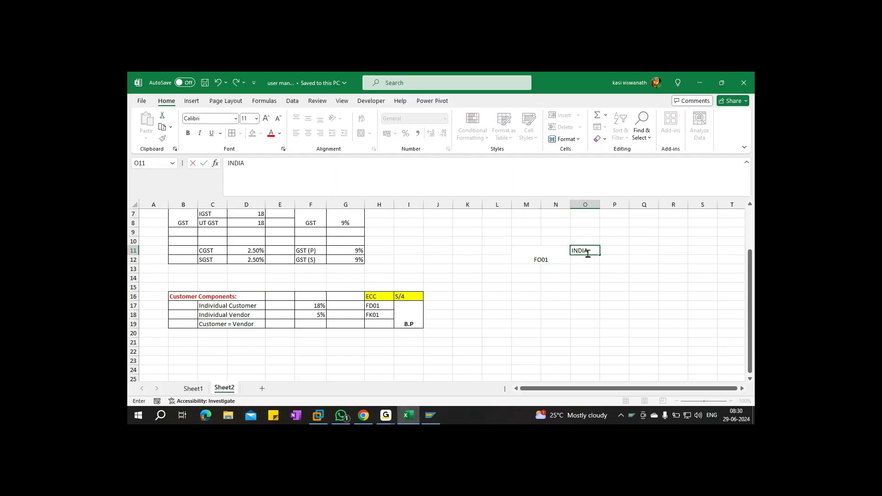
text( COMPANY)
drag(532, 278, 551, 270)
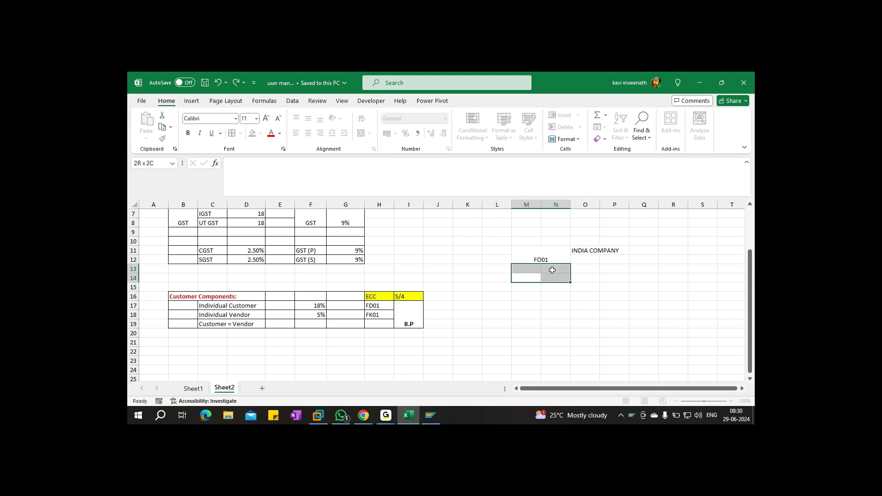
click(361, 133)
text(AB01)
key(Tab)
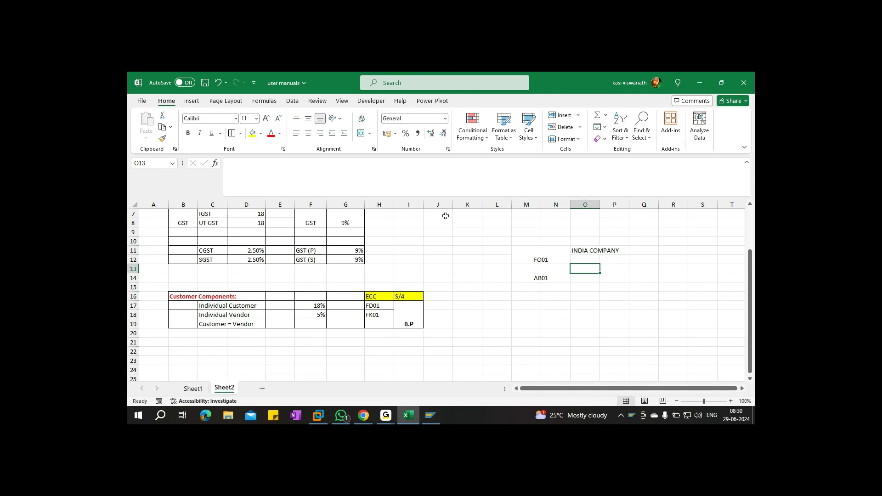
text(SINGAPORE COM)
key(BackSpace)
key(BackSpace)
key(BackSpace)
text(Company)
key(ctrl+Return)
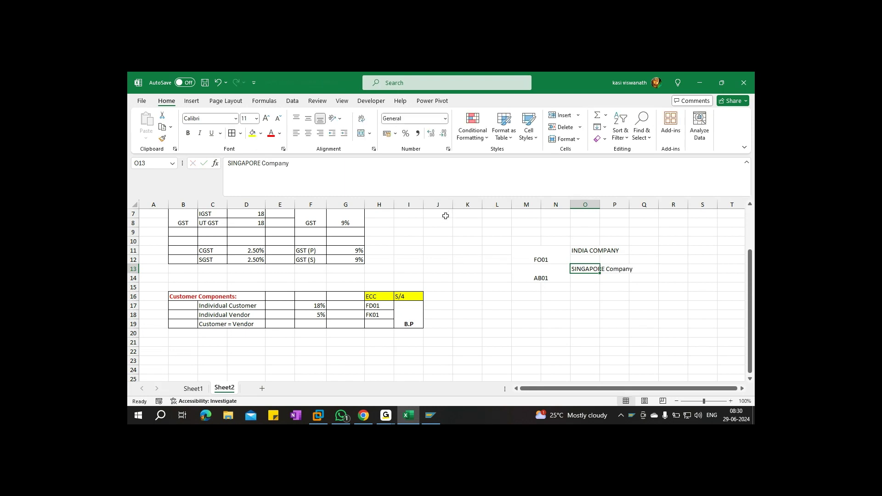
Border M11:P15, autofit column O, and color FO01 red
drag(529, 251, 607, 288)
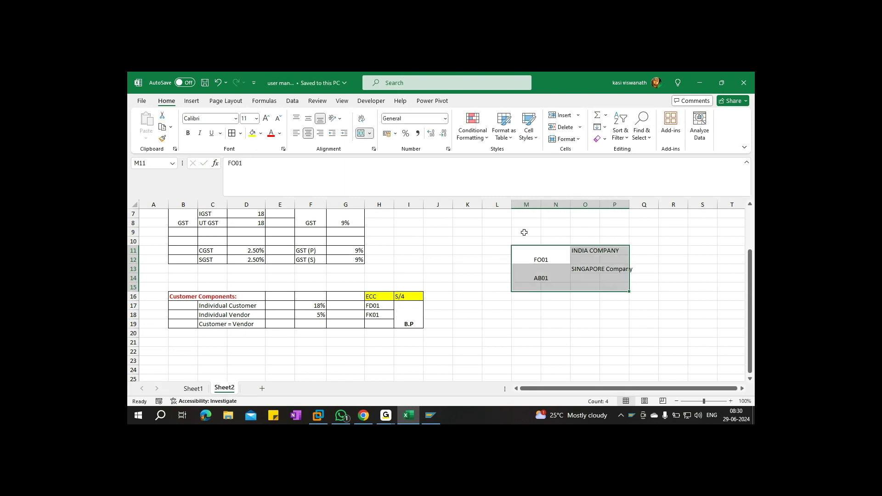
click(232, 133)
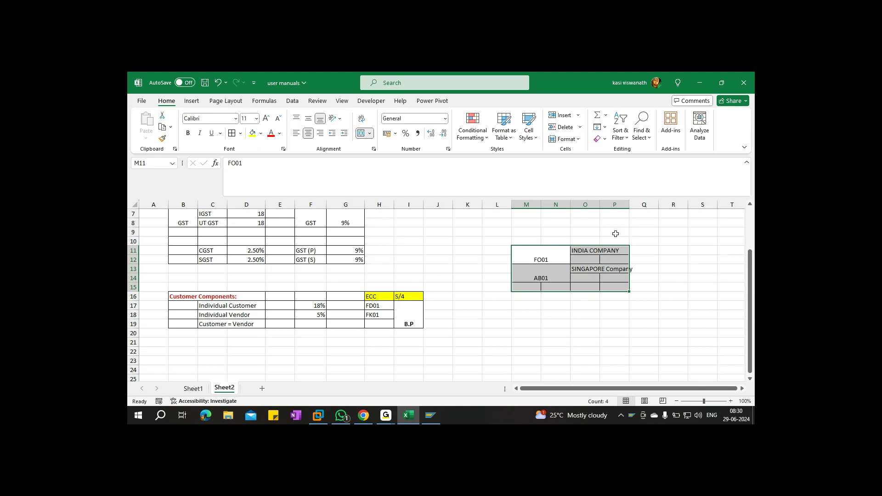
double_click(600, 204)
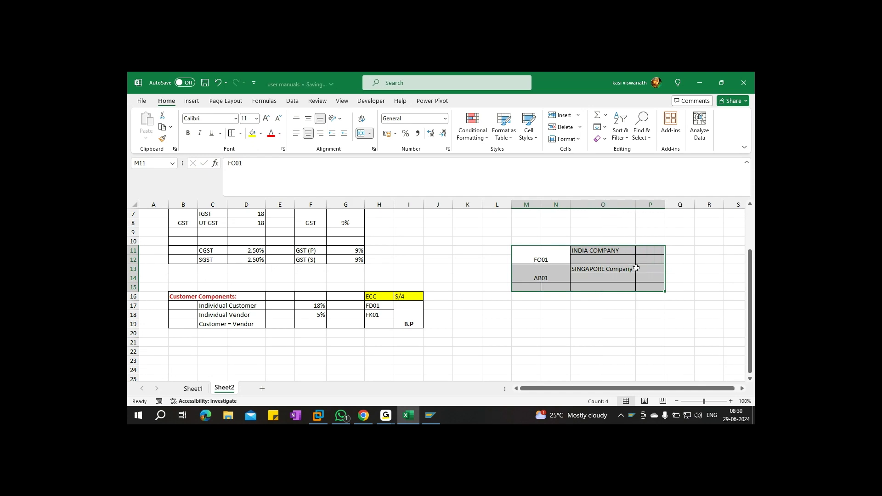
click(581, 325)
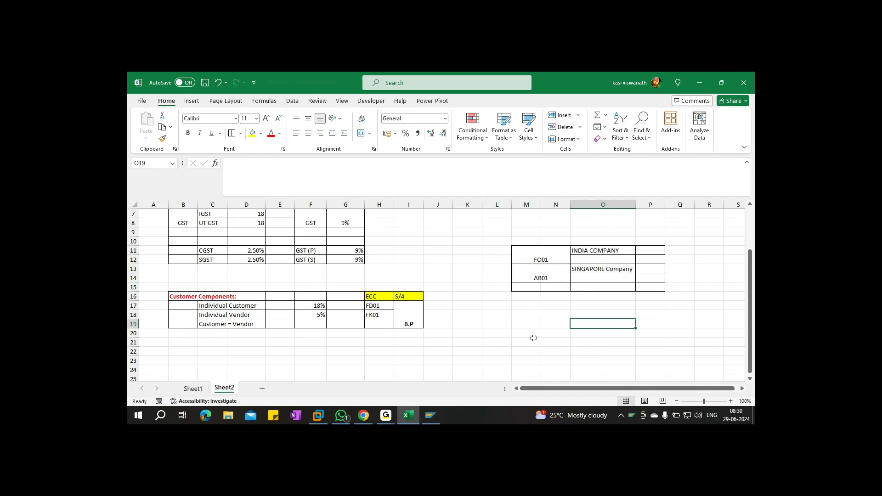
click(546, 255)
click(271, 133)
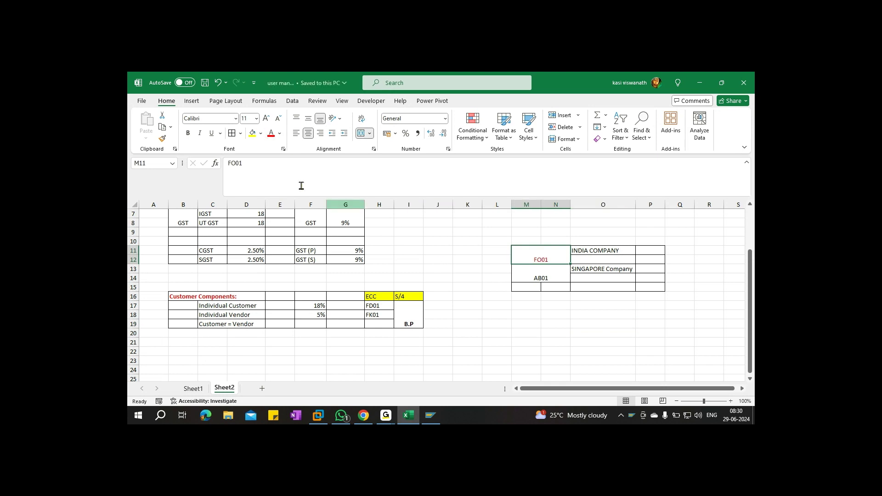
Set FO01 to font size 22 and save the workbook
click(256, 119)
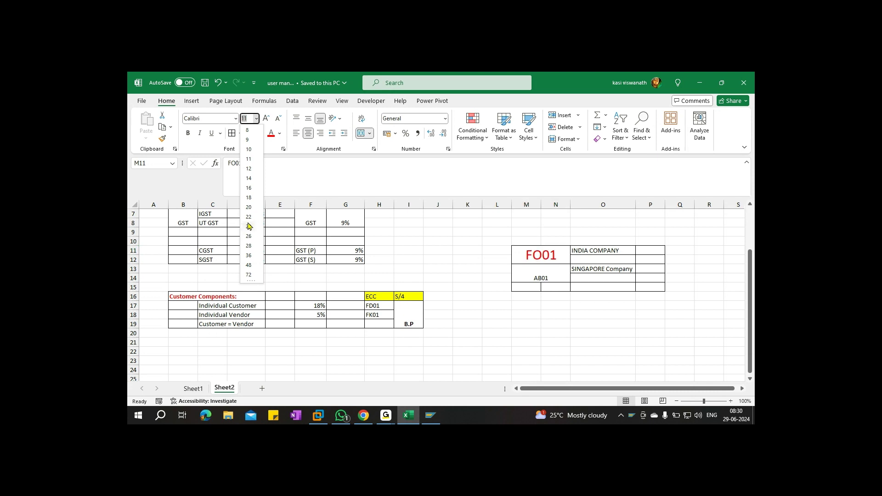
click(248, 217)
key(ctrl+s)
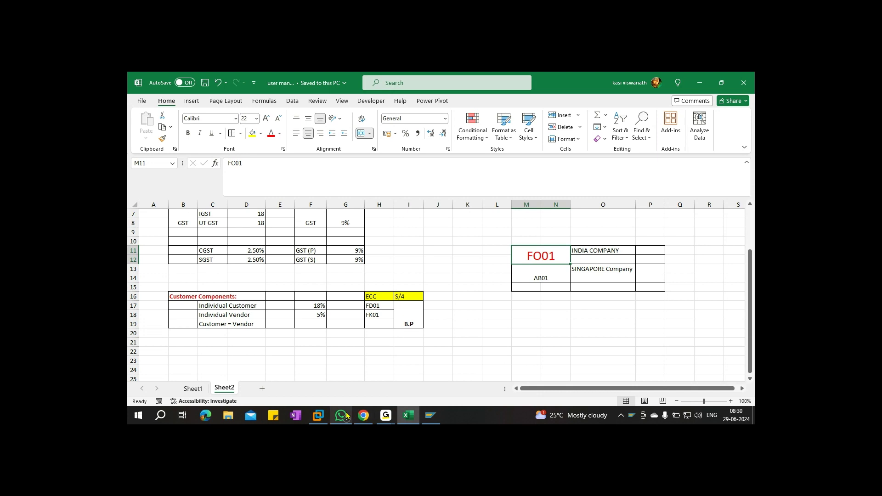
Enter fd01 in P11 and fk01 in P12
click(645, 253)
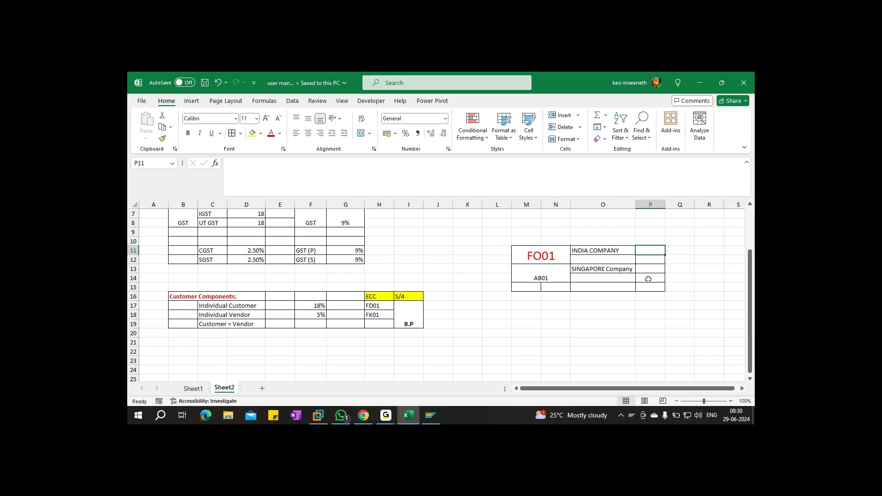
text(fd01)
key(Return)
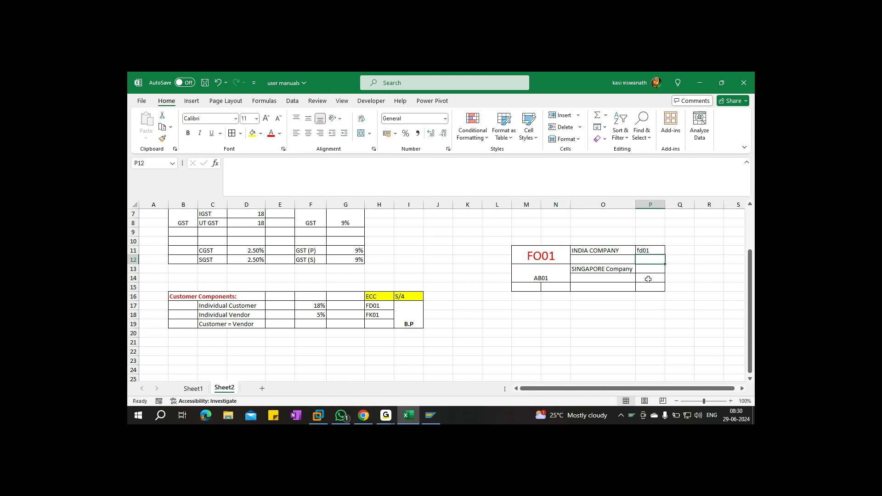
text(fk0)
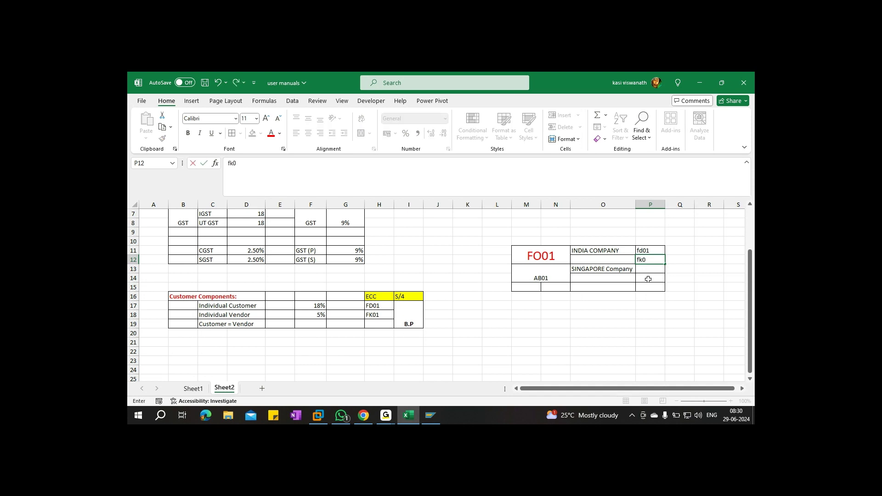
text(1)
key(ctrl+Return)
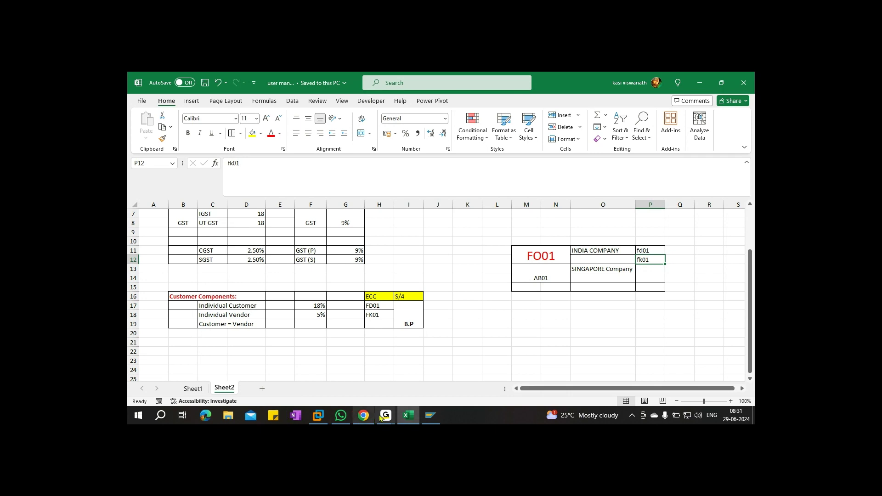
click(430, 415)
Connect to the SAP system and log in with the user name and password
click(439, 189)
double_click(440, 190)
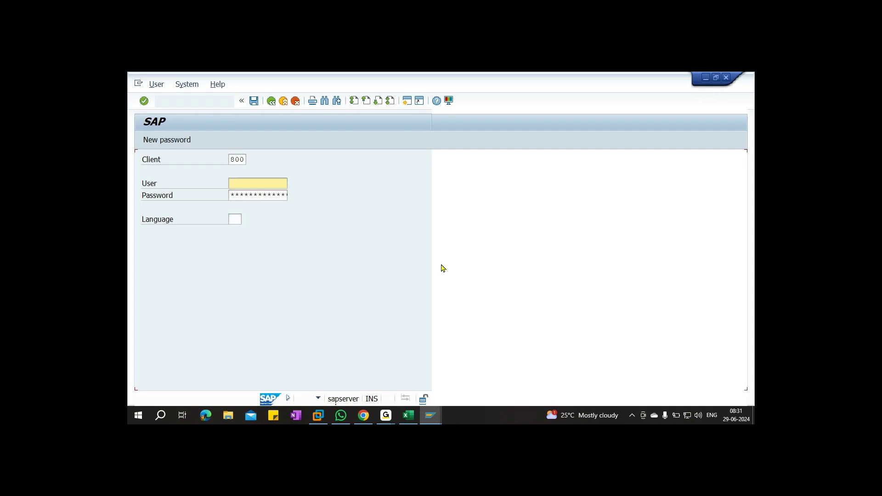
text(viswanath)
key(Tab)
text(*******)
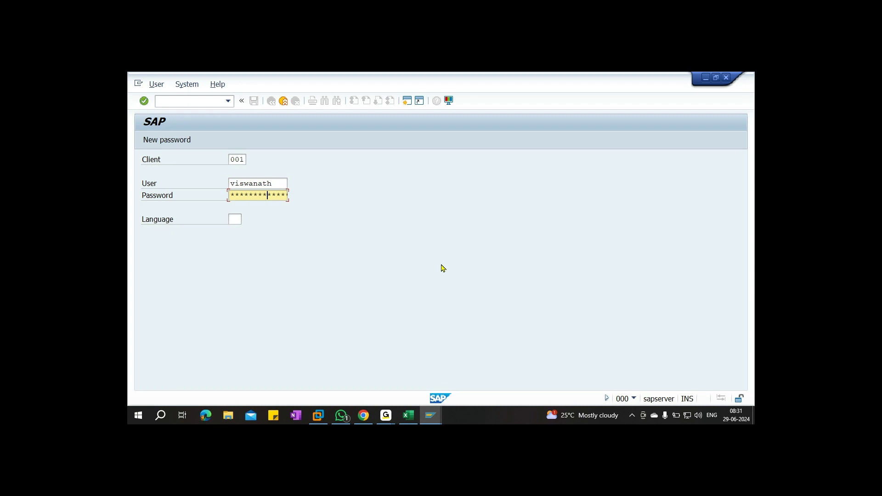
key(Return)
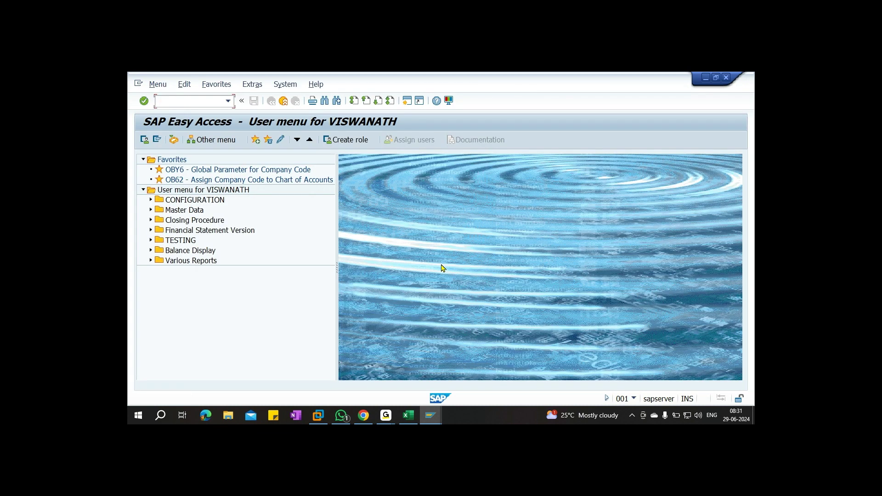
Run FD01 with company code FD01 and the FORD CUSTOMER account group, then continue
text(fd01)
key(Return)
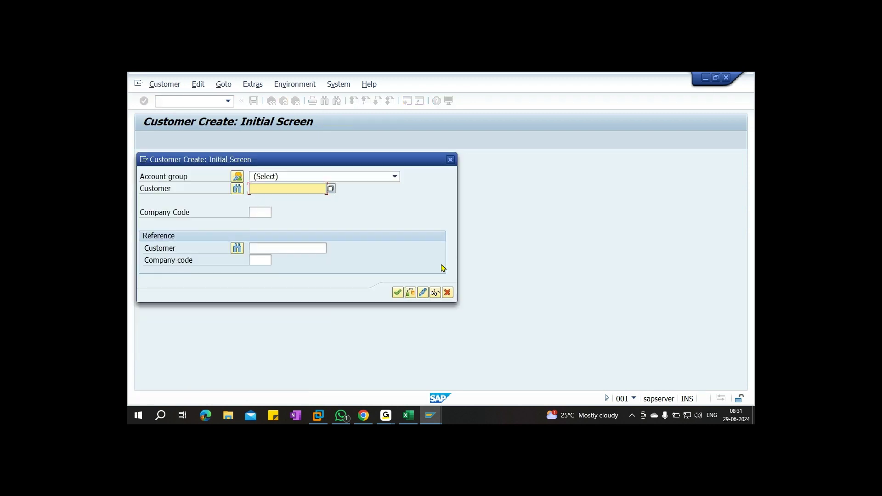
key(Tab)
text(FD01)
key(shift+Tab)
key(shift+Tab)
text(F)
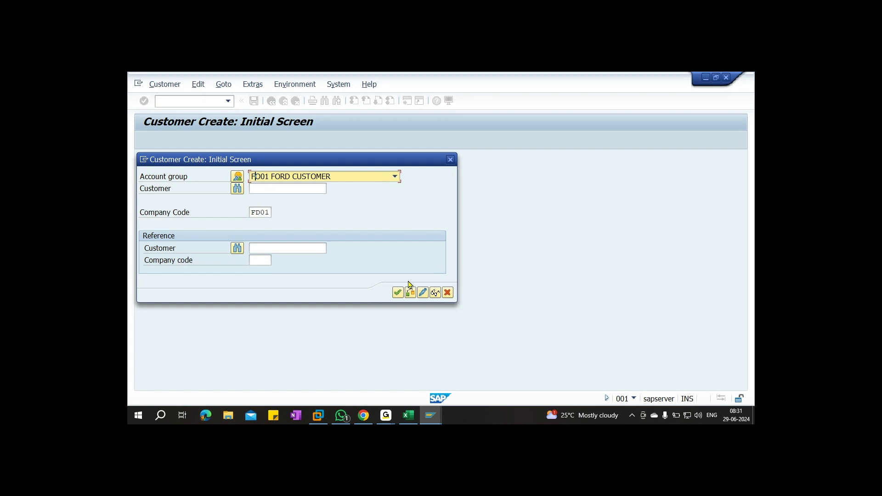
click(397, 293)
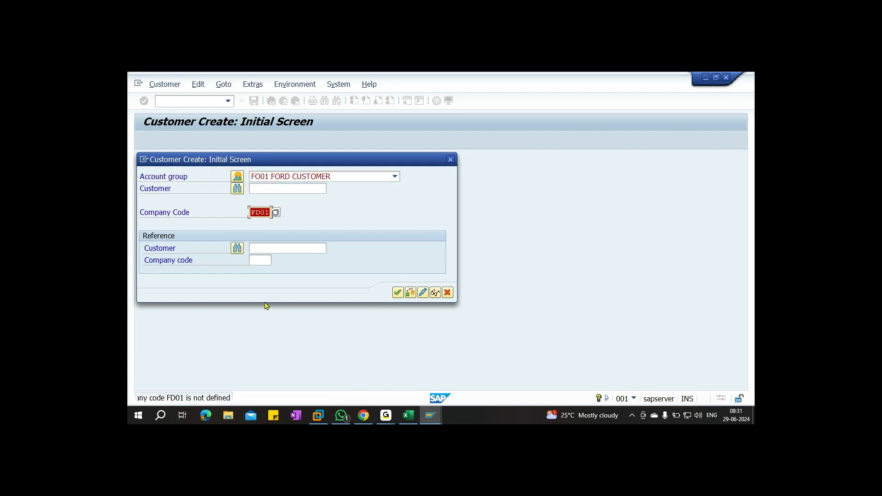
text(FD01)
key(Return)
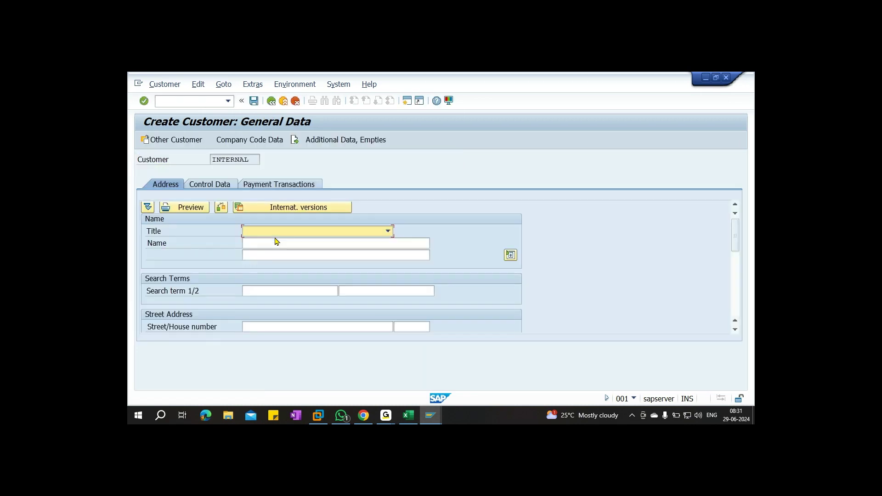
Enter title Mr., the customer's name, and its search term
text(Mr)
click(276, 243)
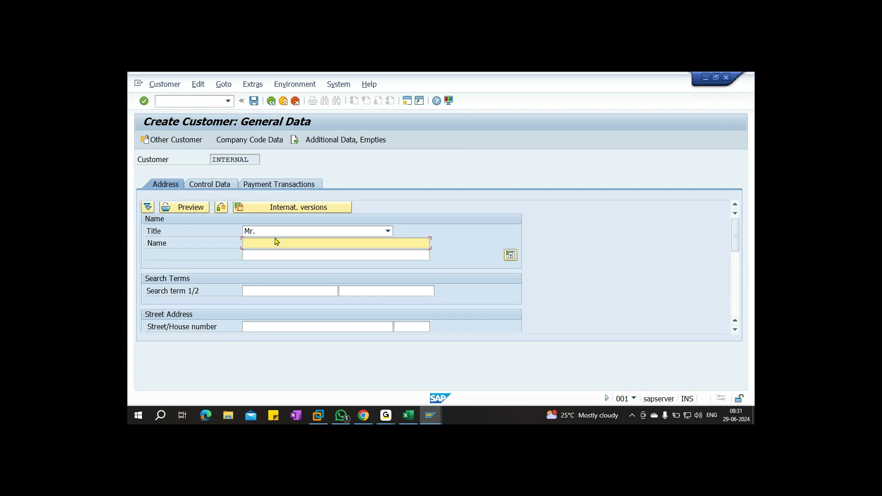
text(OM)
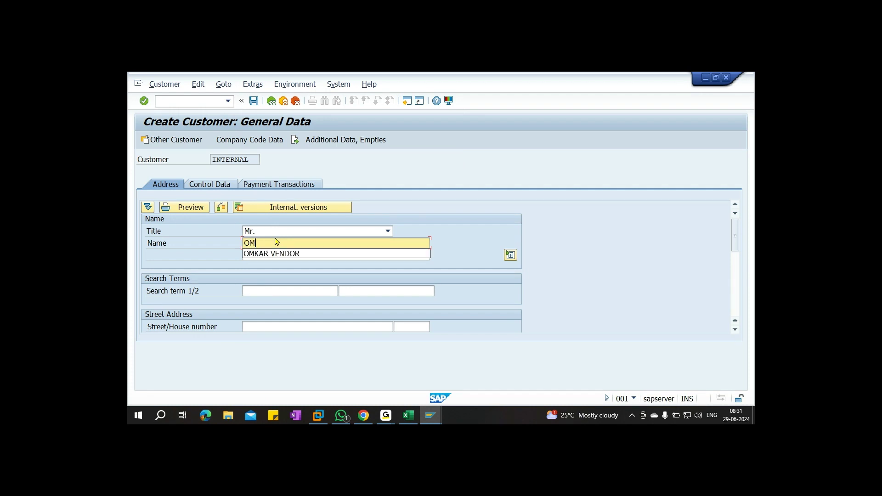
text(KAR CUSTOMER)
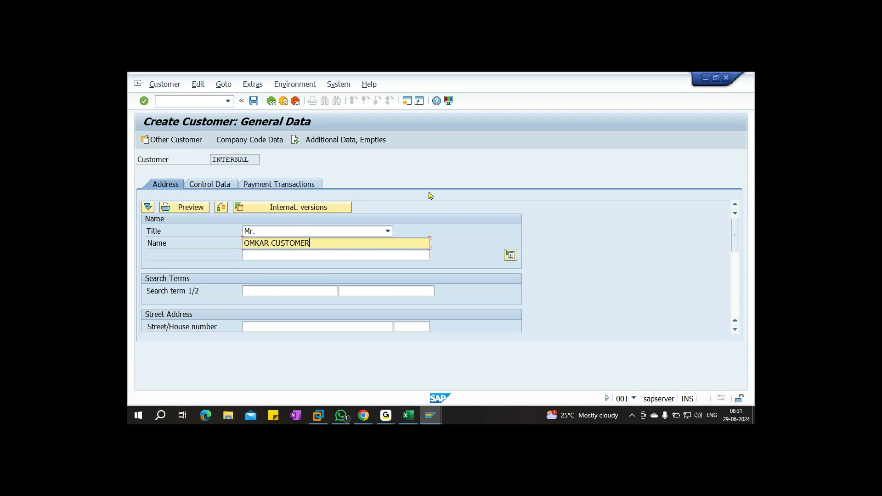
click(272, 294)
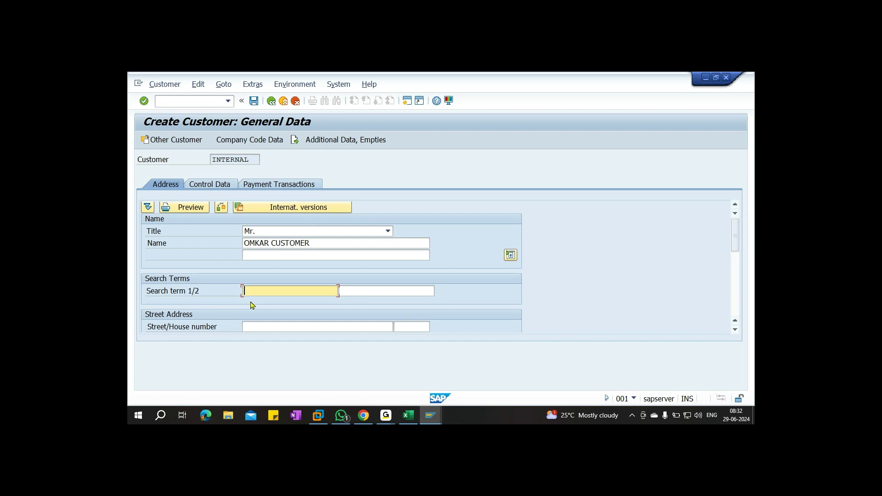
text(OMKAR)
key(Tab)
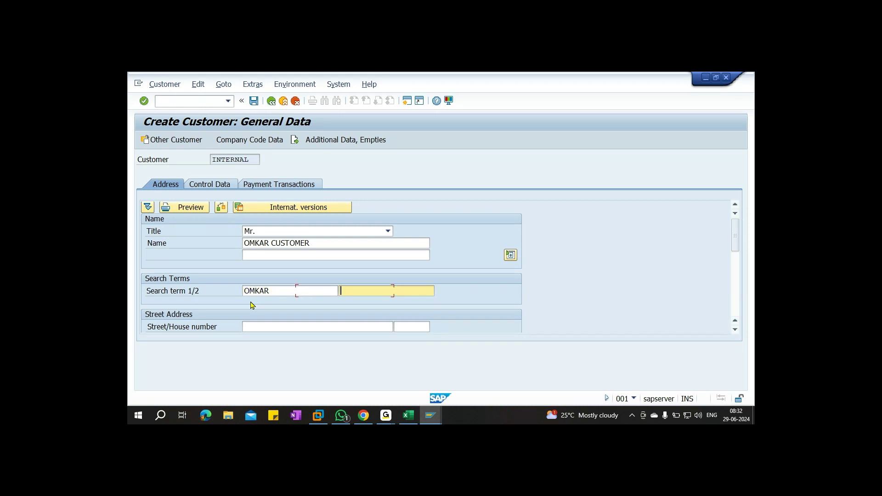
Fill in city HYDERABAD, country IN, and region 36
key(Tab)
key(Tab)
key(Tab)
key(Tab)
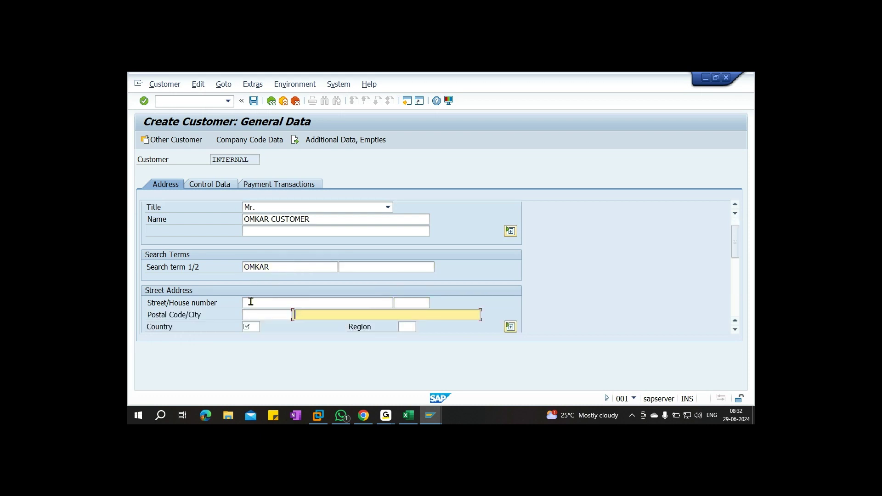
text(HYDERABAD)
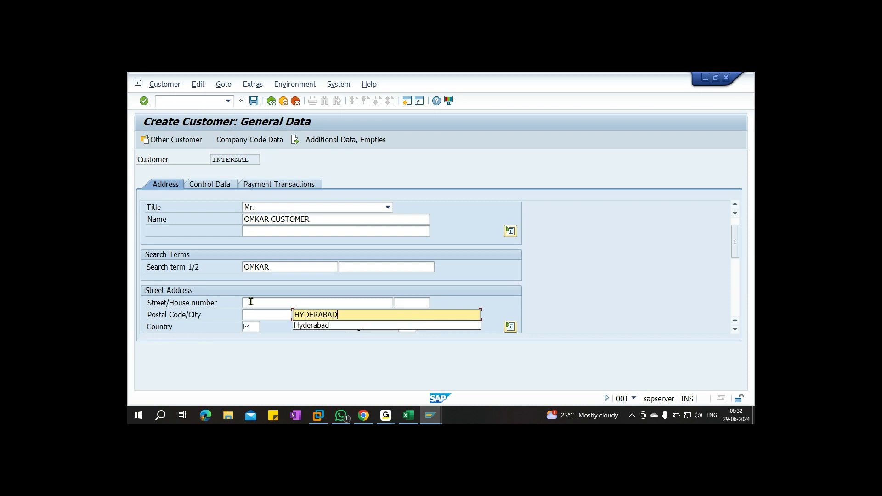
key(Tab)
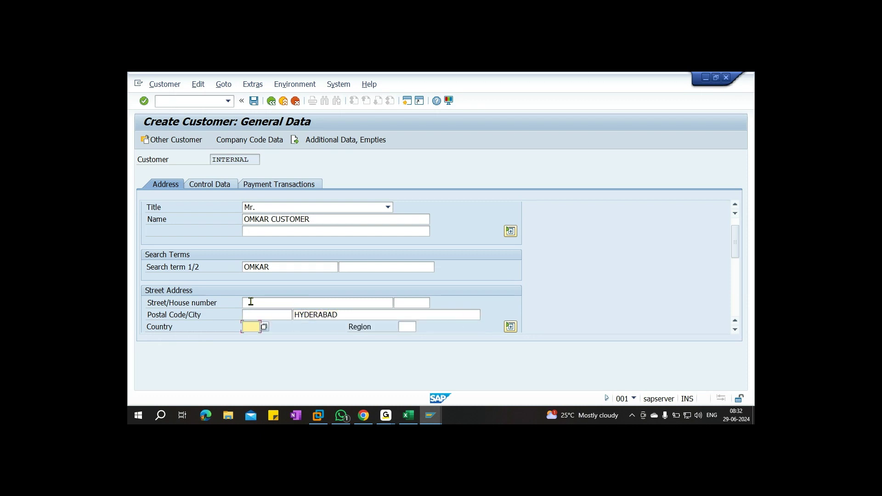
text(IN)
key(Tab)
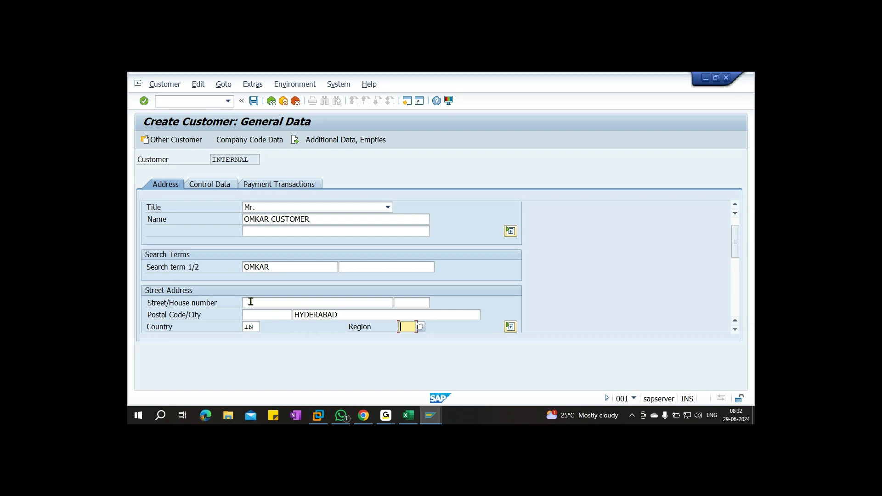
text(36)
key(Tab)
key(Tab)
key(Tab)
key(Tab)
key(Tab)
key(Tab)
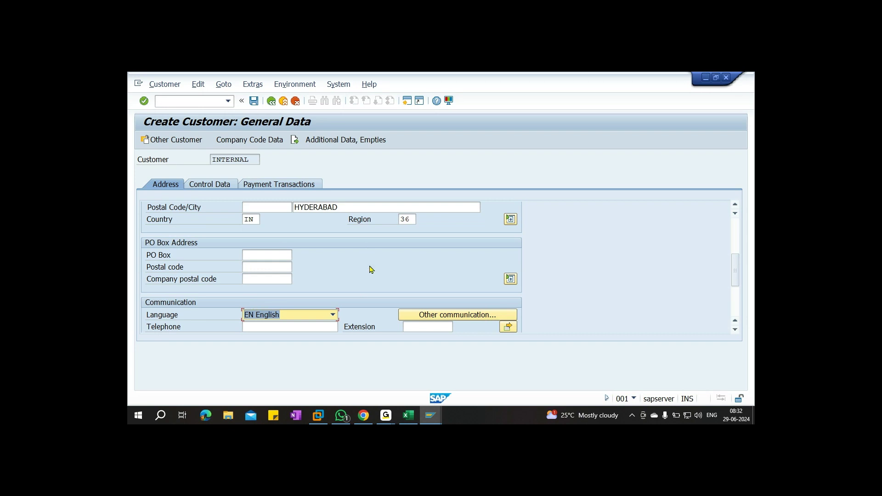
In Control Data, enter GST NO 00 and tick Sales/pur.tax
click(221, 185)
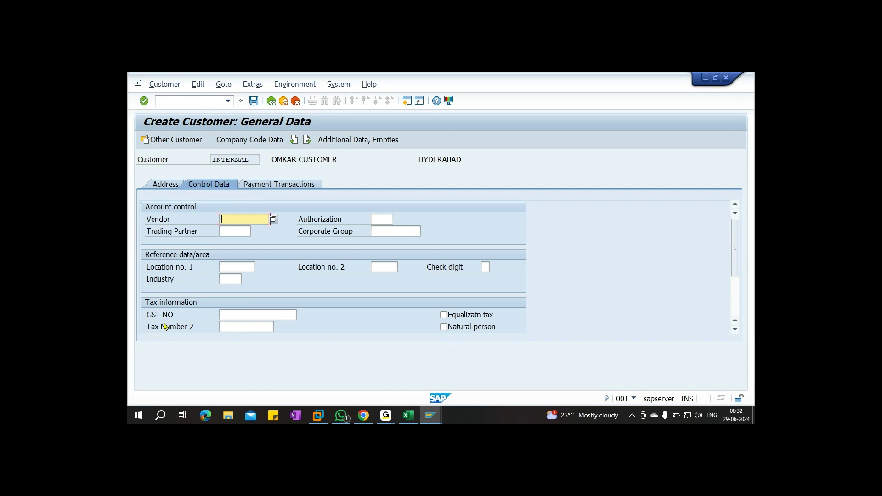
scroll(190, 307, down, 1)
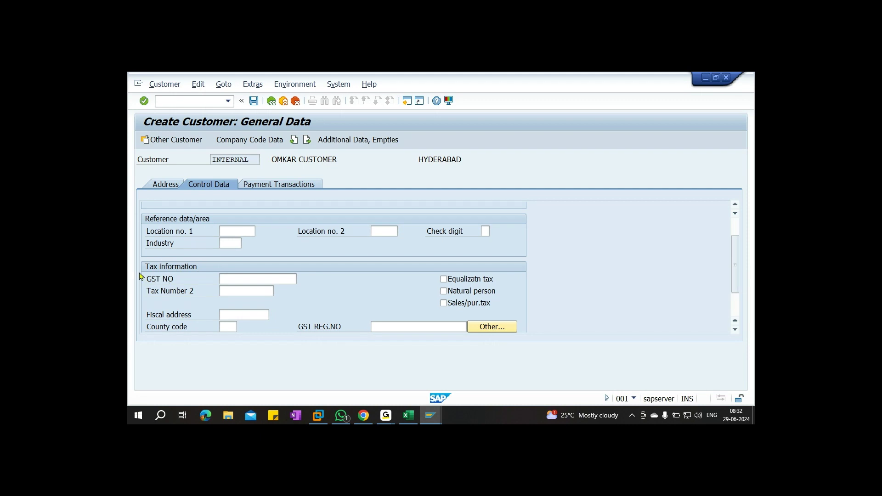
click(241, 279)
text(00)
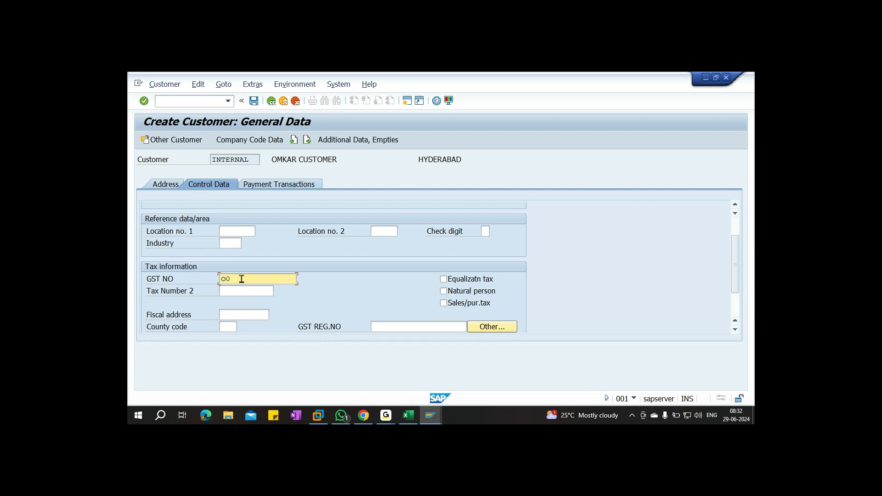
click(443, 303)
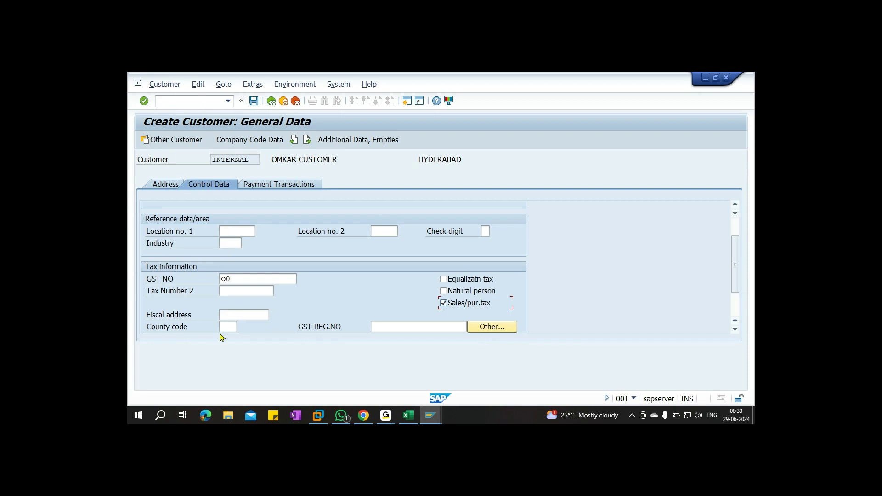
click(408, 415)
Note General Data in R11 and Company Code Data in R12, autofitting column R
click(709, 253)
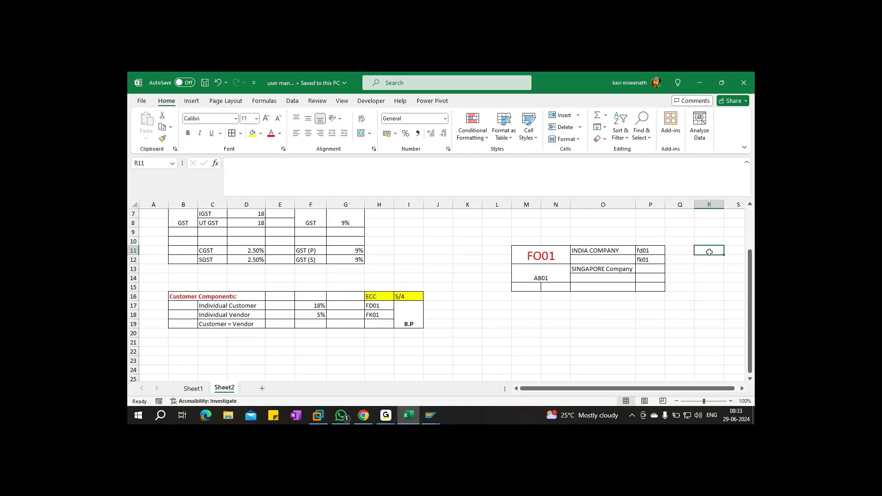
text(Ge)
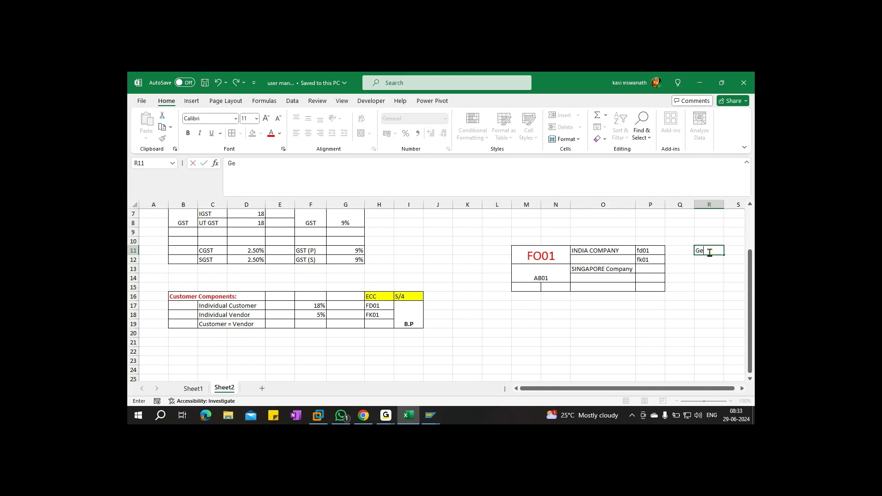
text(nera lData)
click(721, 250)
key(BackSpace)
click(712, 261)
text(Co)
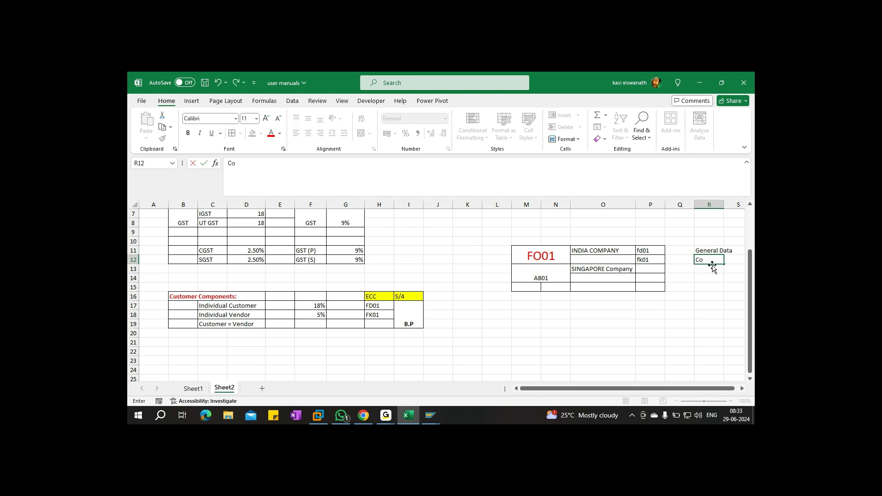
text(mpany Code Data)
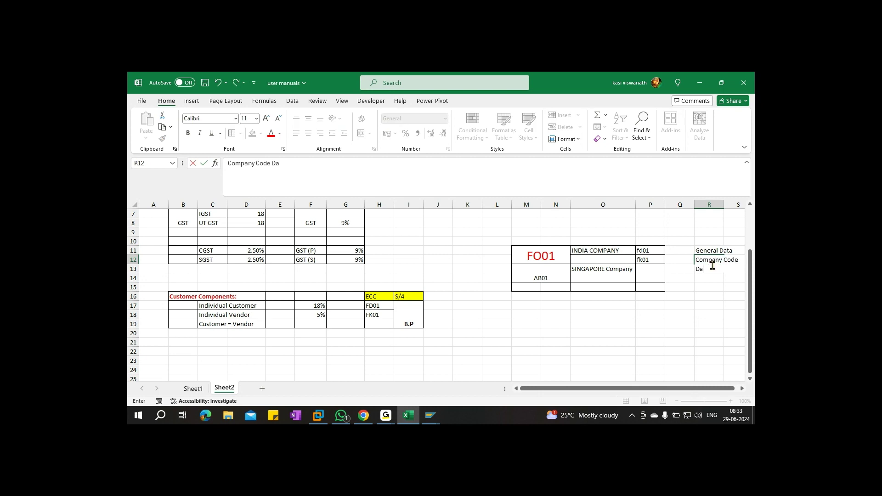
click(719, 204)
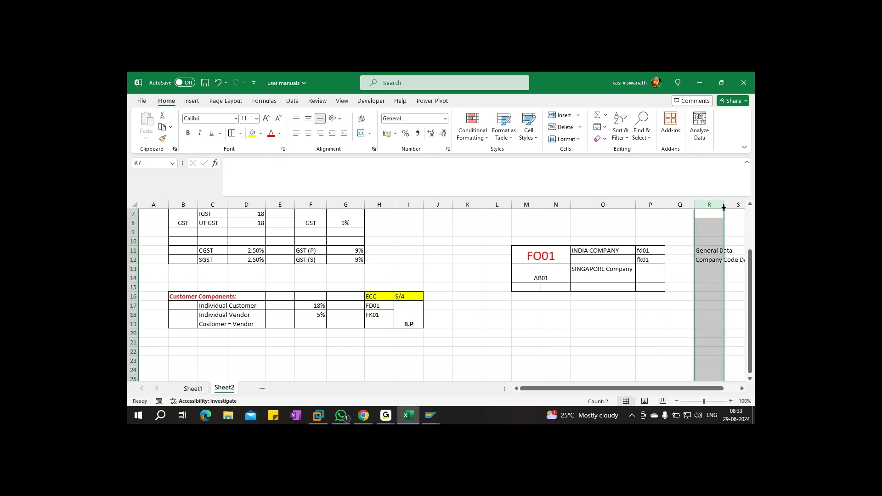
double_click(724, 204)
drag(613, 391, 633, 391)
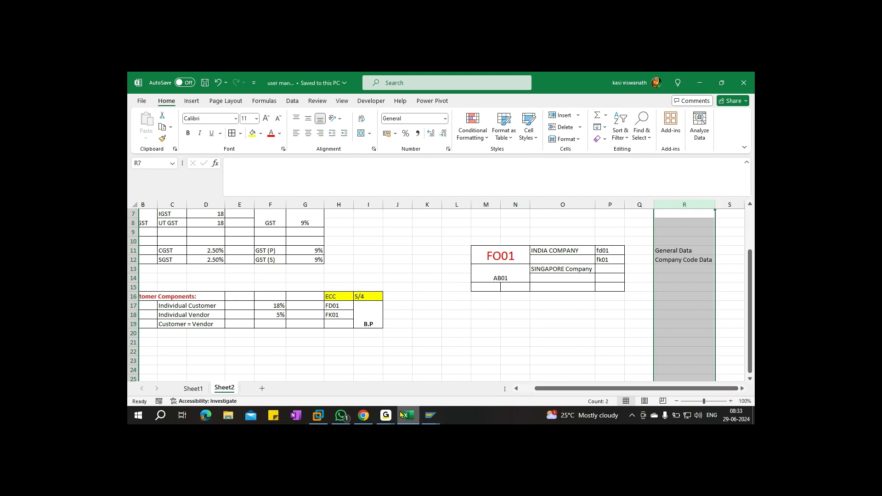
mouse_move(428, 418)
click(453, 383)
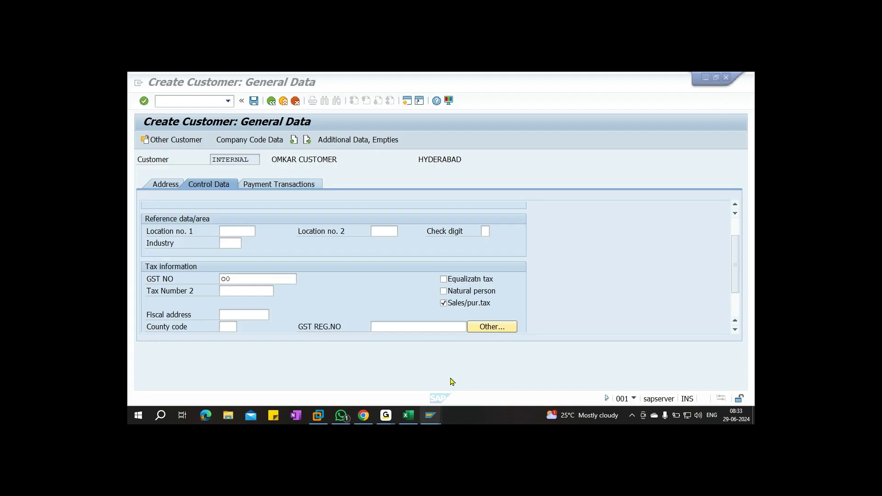
In Company Code Data, choose reconciliation account 200101 and sort key 031
click(245, 140)
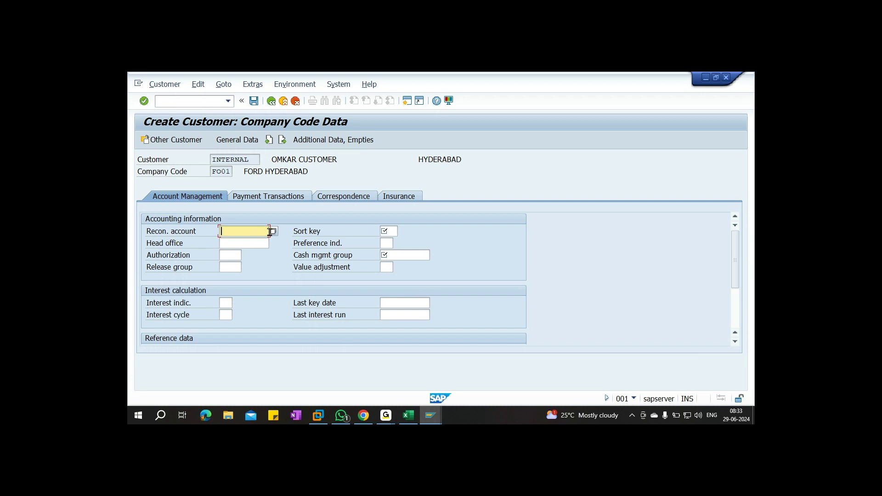
click(273, 231)
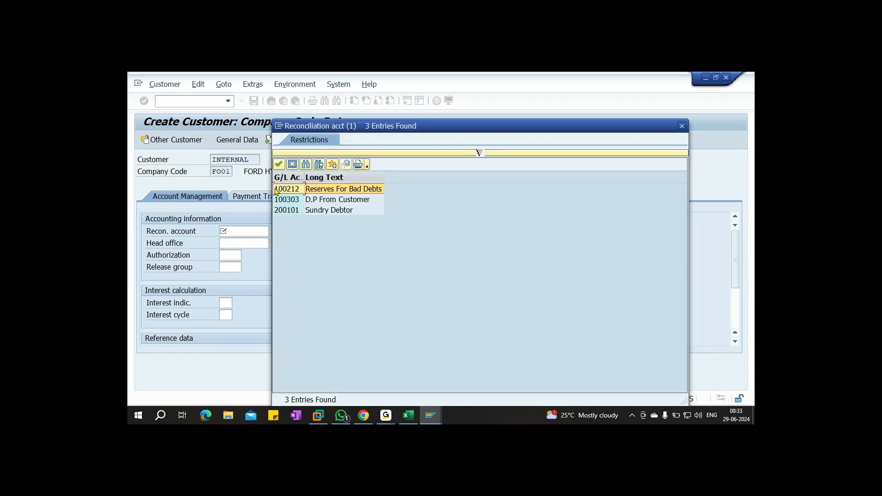
click(310, 212)
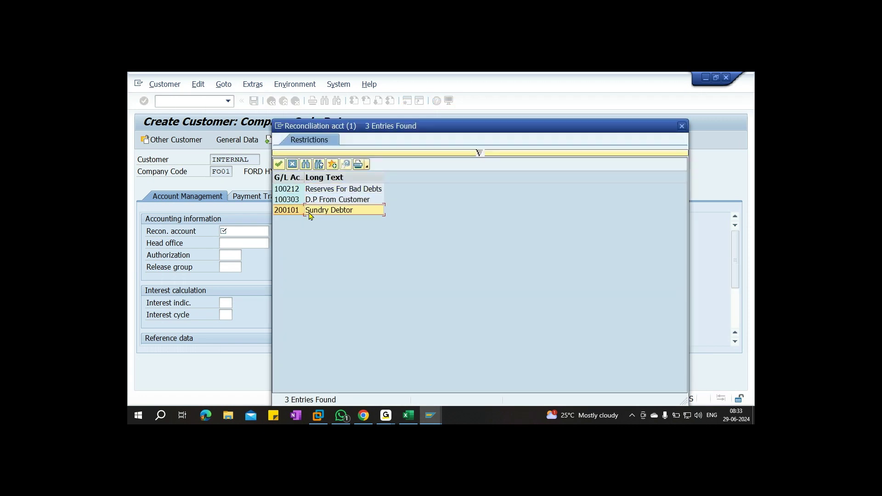
double_click(342, 210)
click(389, 231)
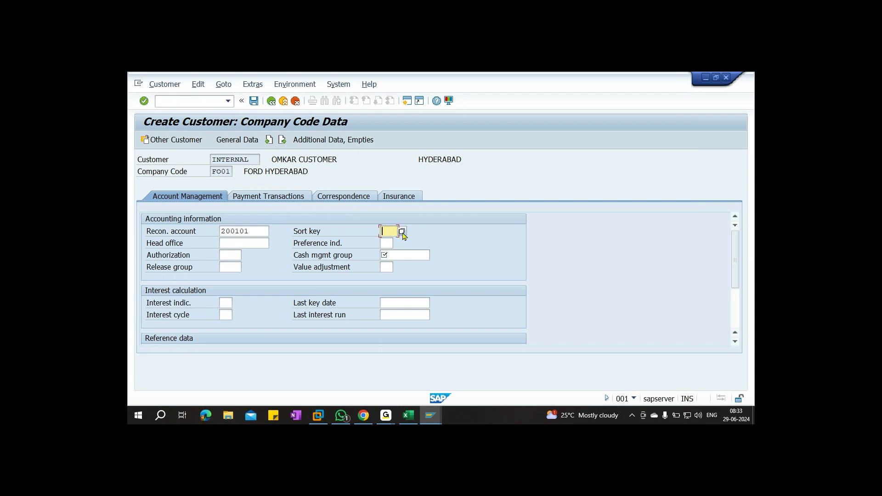
click(402, 232)
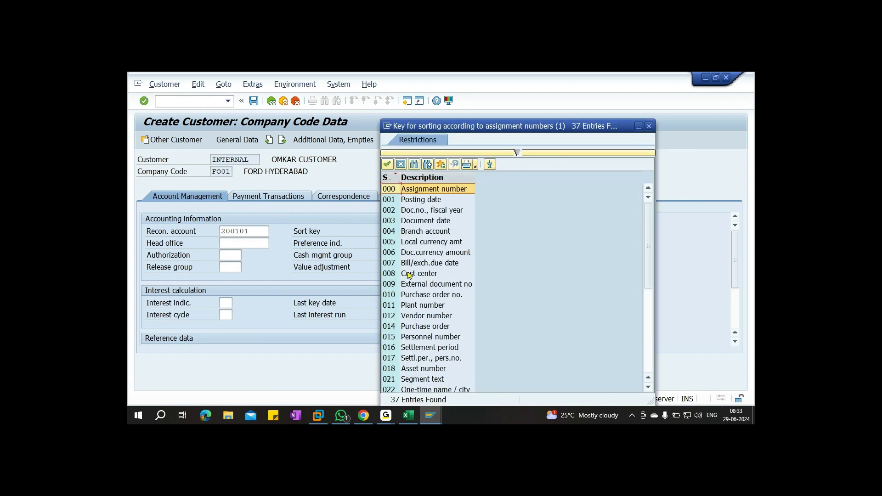
scroll(410, 281, down, 5)
click(399, 306)
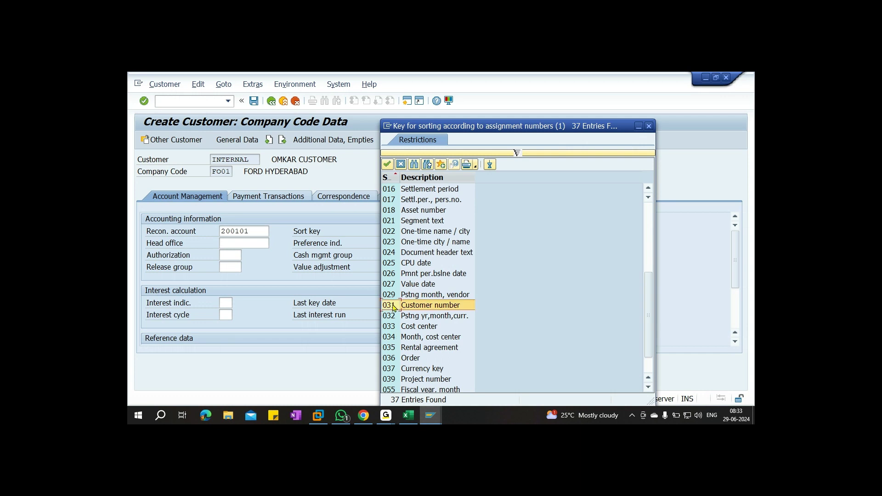
double_click(437, 306)
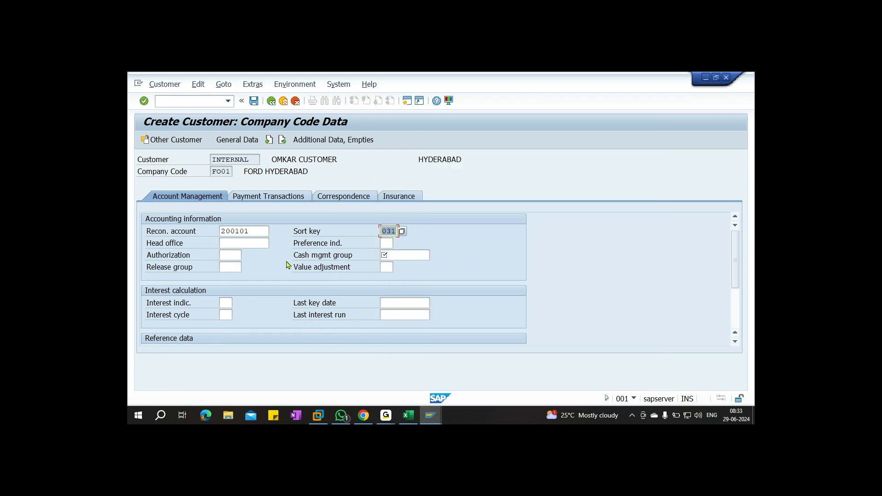
Choose cash management group E2 Domestic customers
click(398, 257)
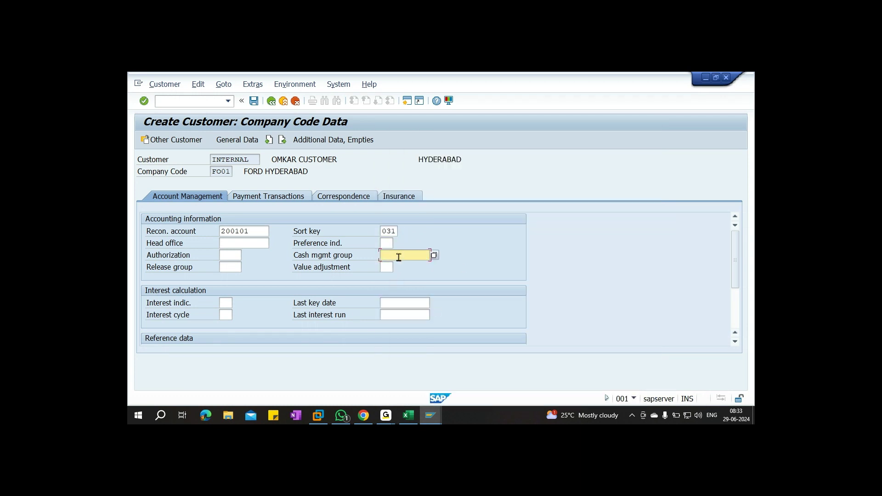
click(433, 256)
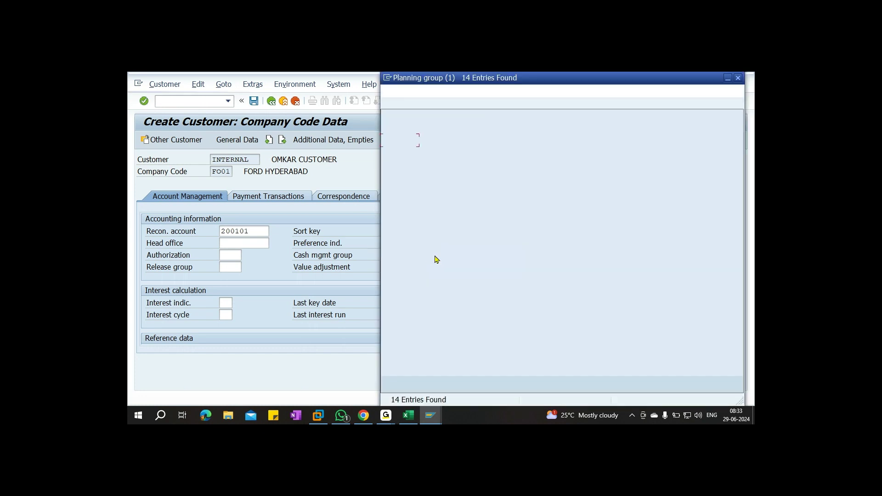
click(476, 216)
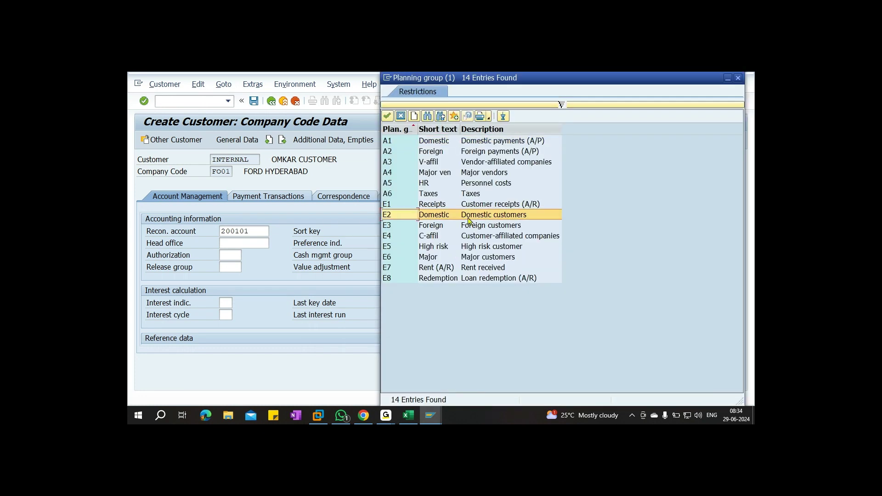
double_click(509, 215)
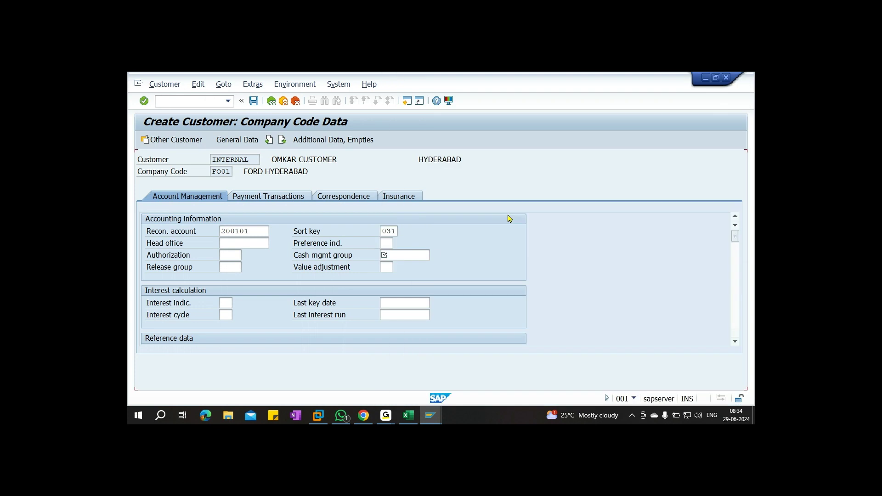
click(264, 197)
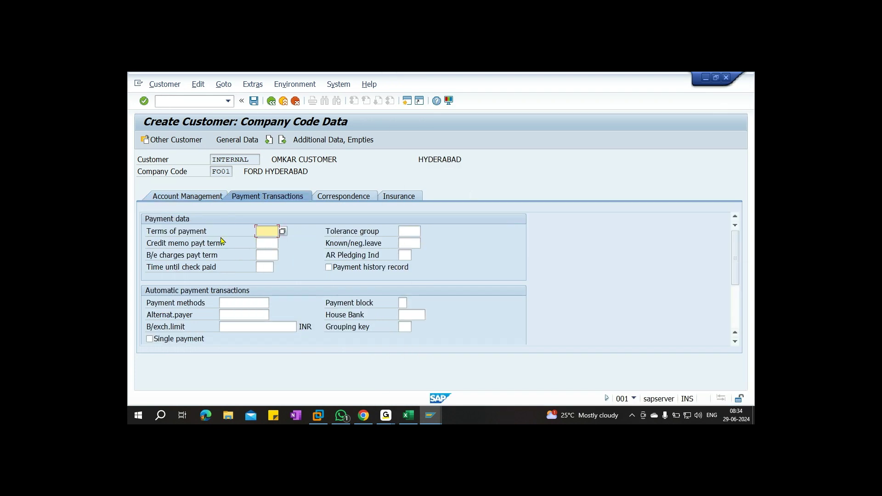
Add payment terms 0001, save the new FO01 customer and close the creation popup
text(0001)
click(255, 104)
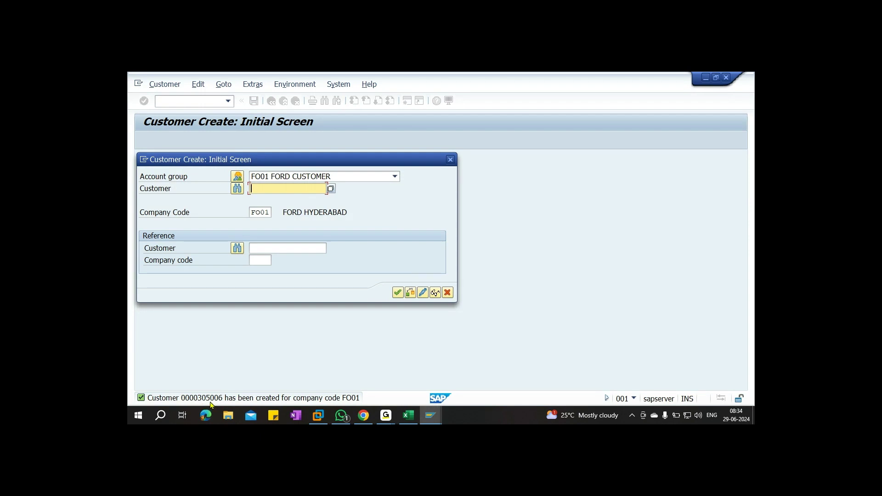
click(451, 160)
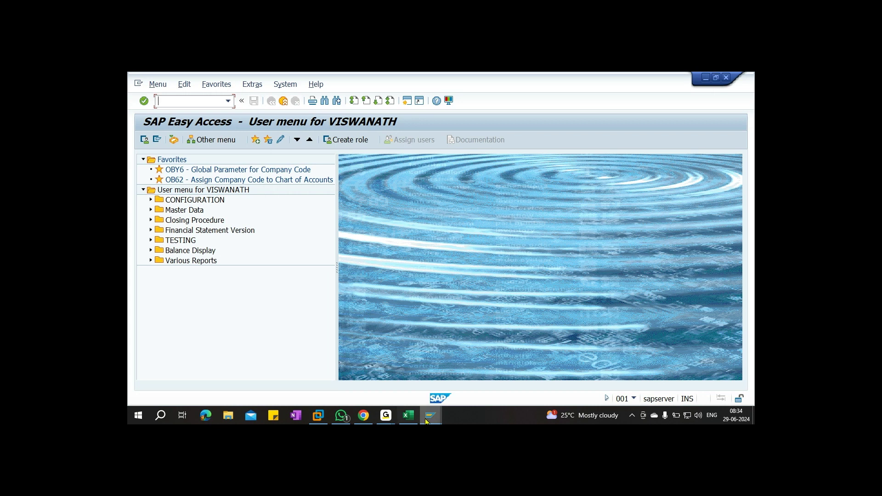
Check the FK01 code in the Excel notes and start vendor creation with FK01
click(407, 417)
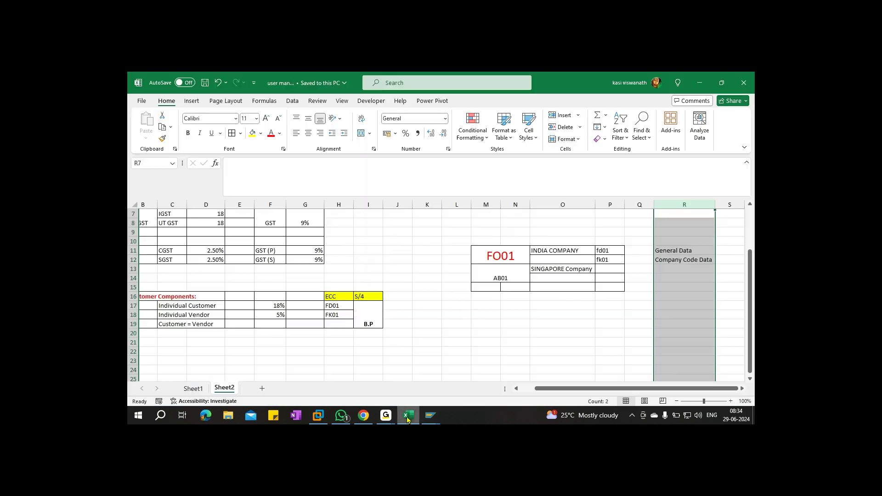
click(614, 259)
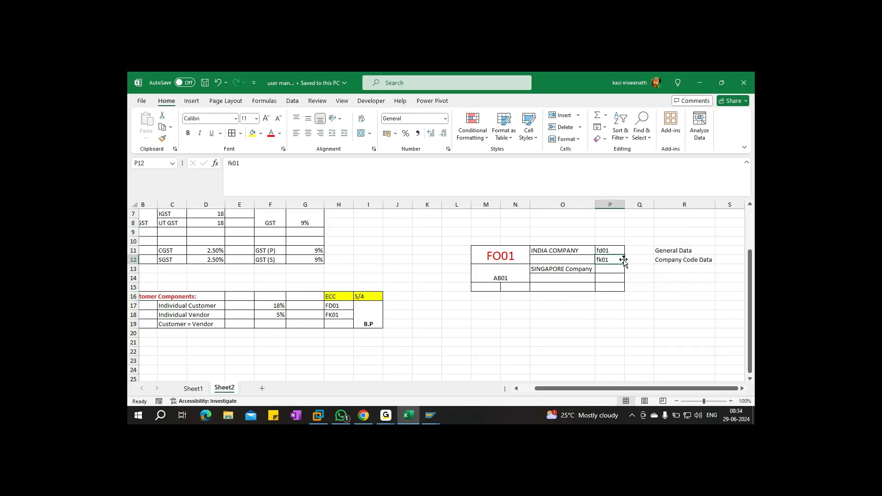
key(alt+Tab)
text(fk)
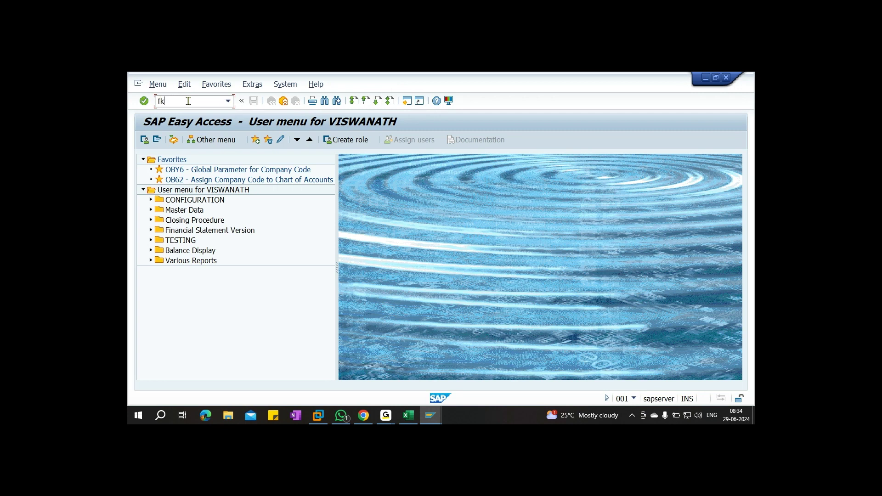
text(01)
key(Return)
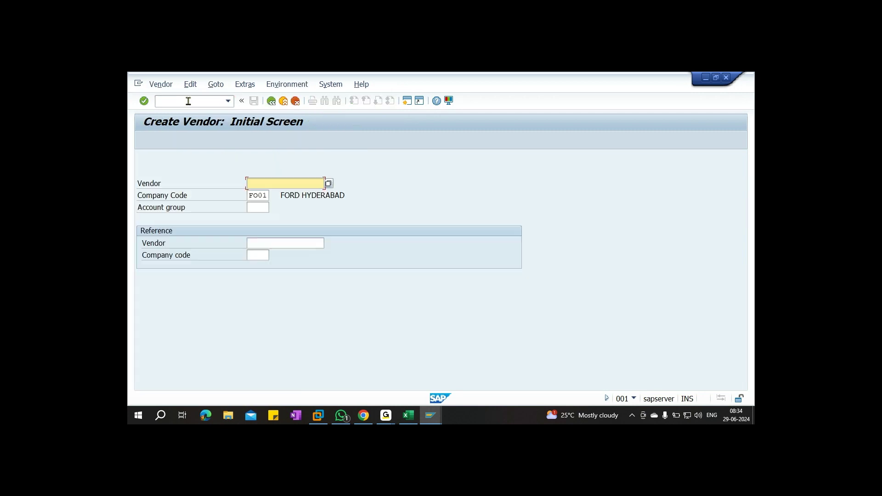
Enter account group FO01 and set the vendor's title to Mr
key(Tab)
key(Tab)
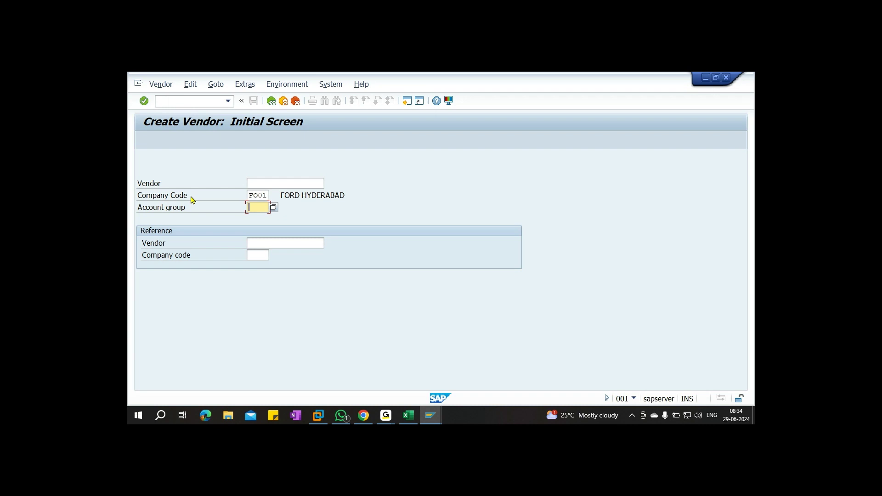
text(fo01)
key(Return)
text(Mr.)
key(Tab)
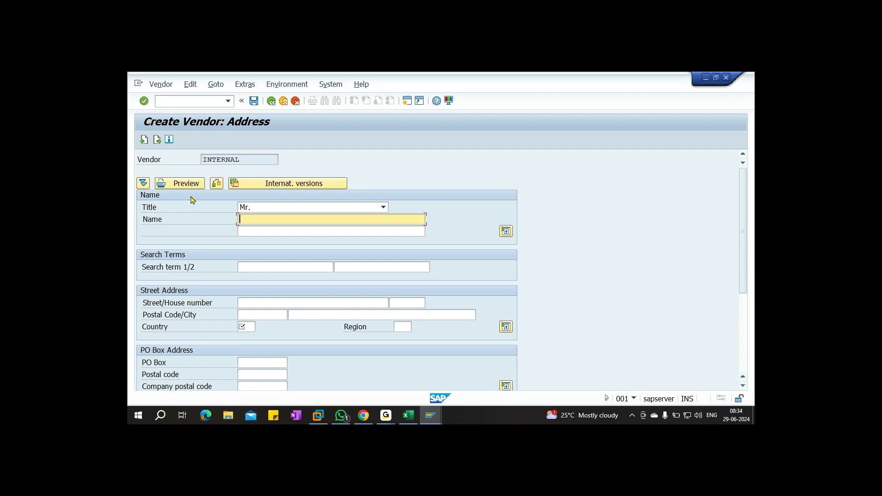
Fill in the vendor's name and search term from the input history
text(o)
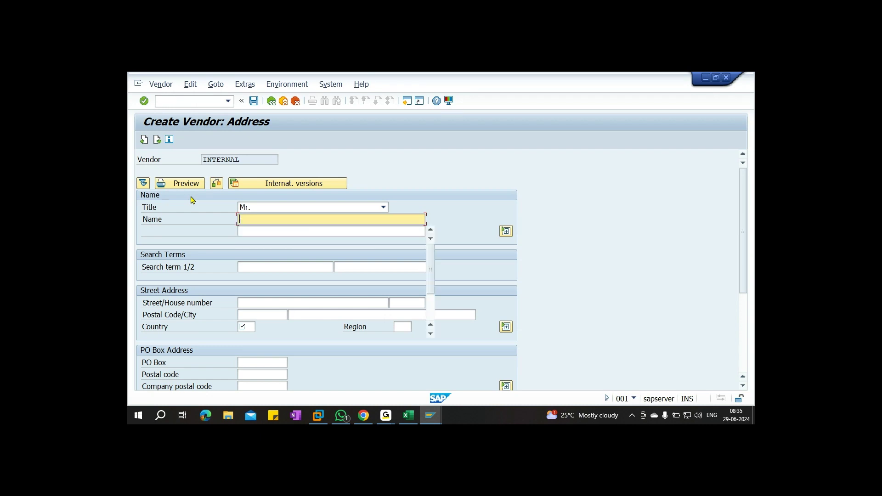
key(BackSpace)
text(Om)
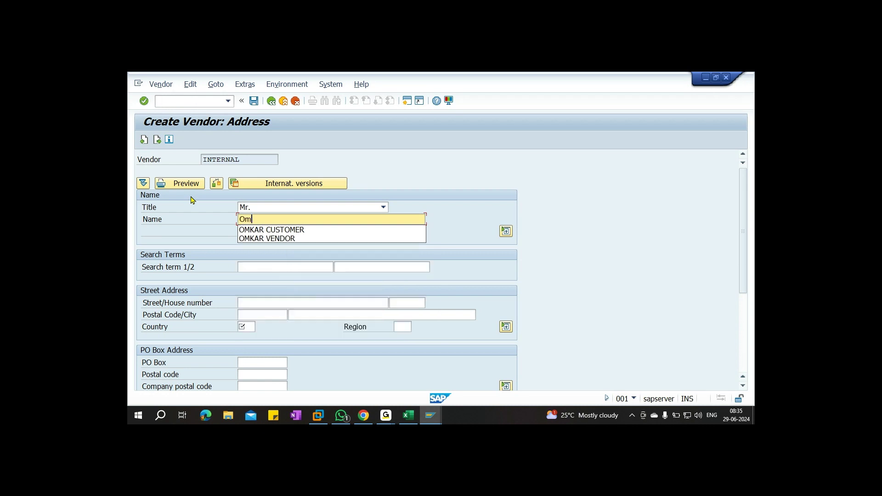
text(MKAR)
key(Down)
key(Down)
key(Return)
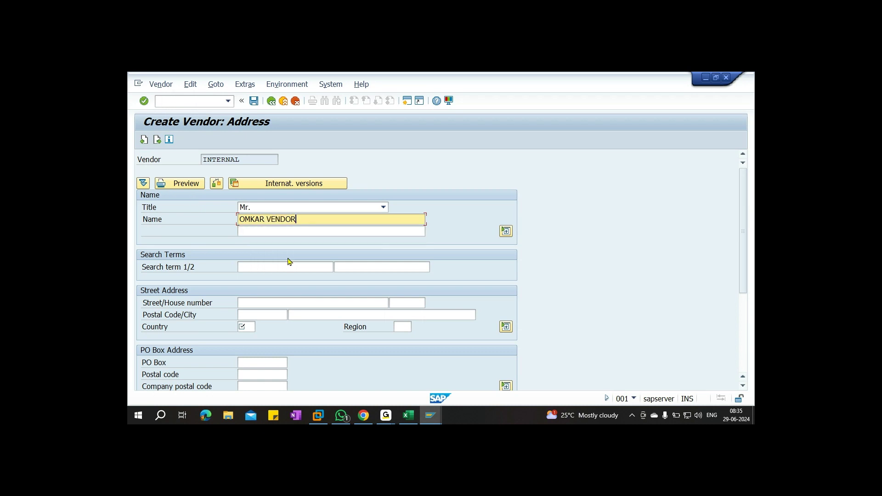
click(263, 267)
text(O)
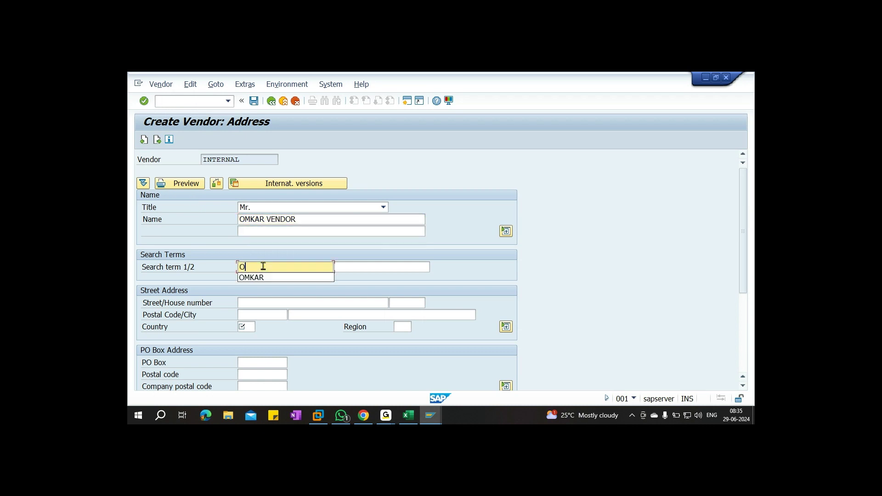
click(261, 278)
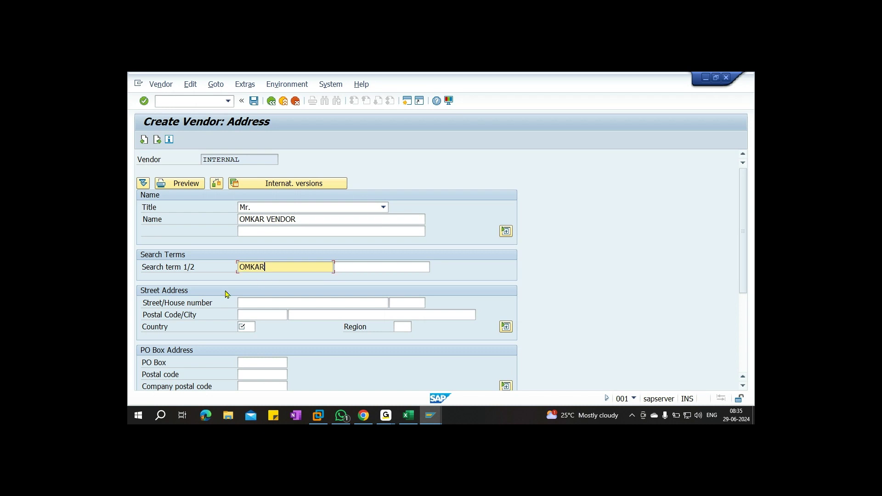
Set city HYDERABAD, country IN and region 36, then continue to control data
click(323, 316)
text(HYDE)
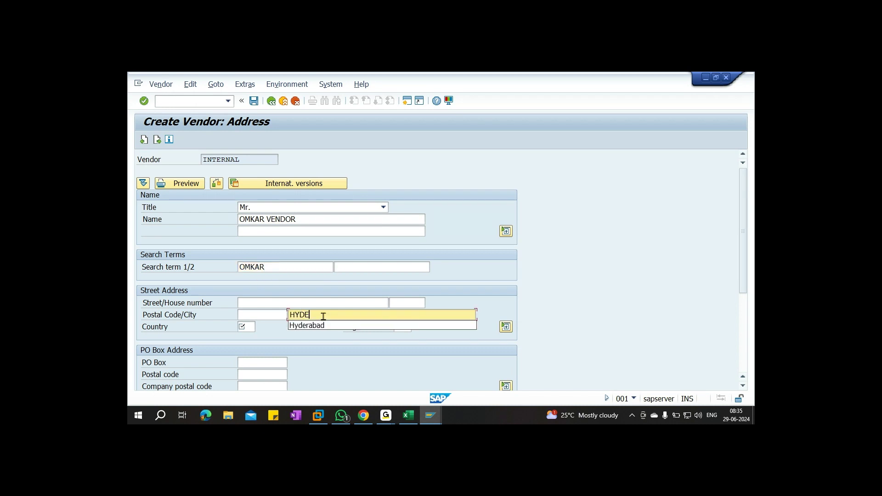
text(RABAD)
click(244, 326)
text(IN)
key(Tab)
text(36)
scroll(244, 325, down, 3)
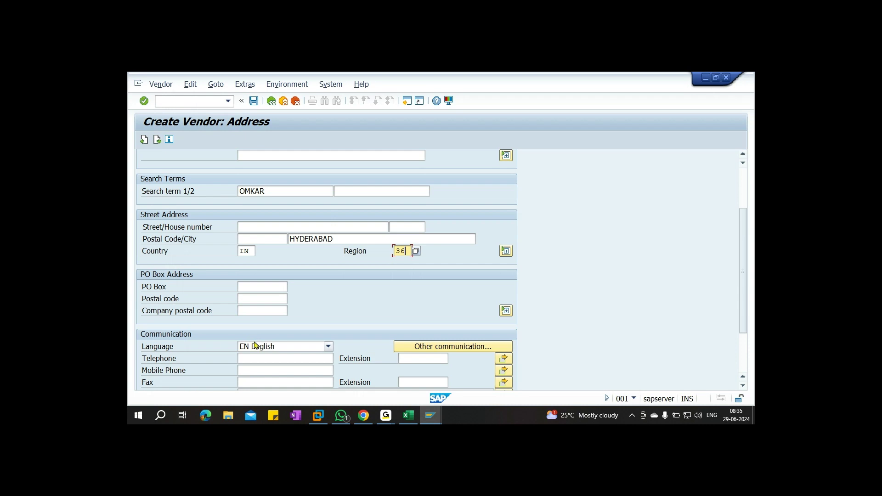
scroll(271, 328, up, 3)
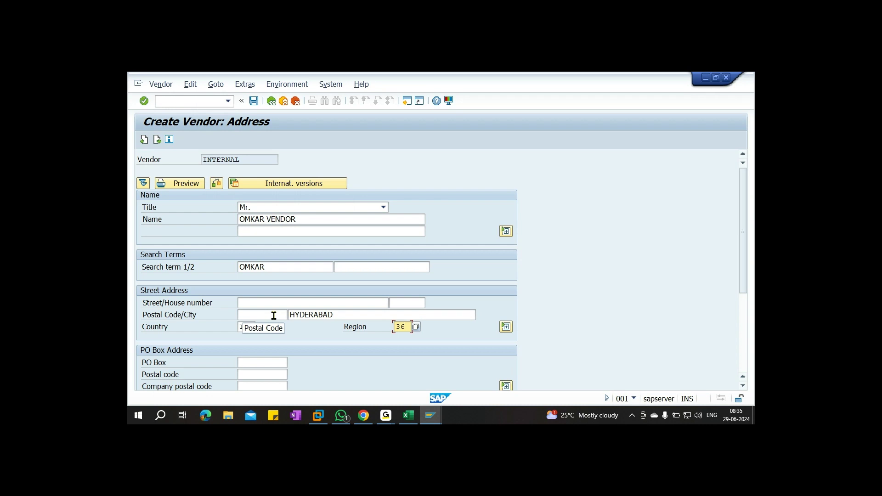
key(Return)
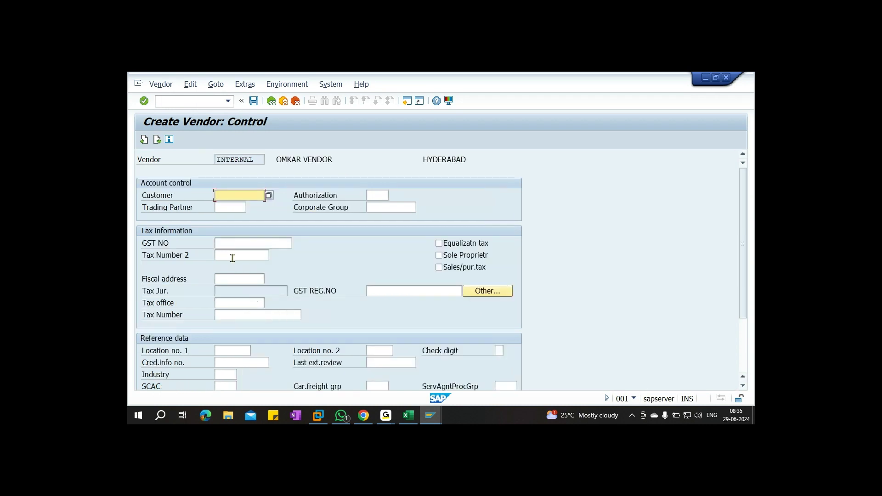
Enter the vendor's GST number, tick Sales/pur.tax, and advance to FO01 accounting information
click(245, 243)
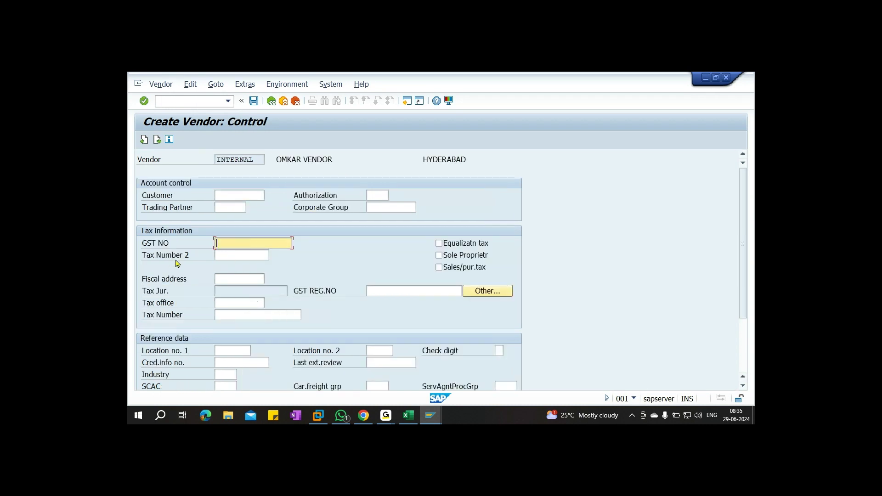
text(IO)
click(438, 268)
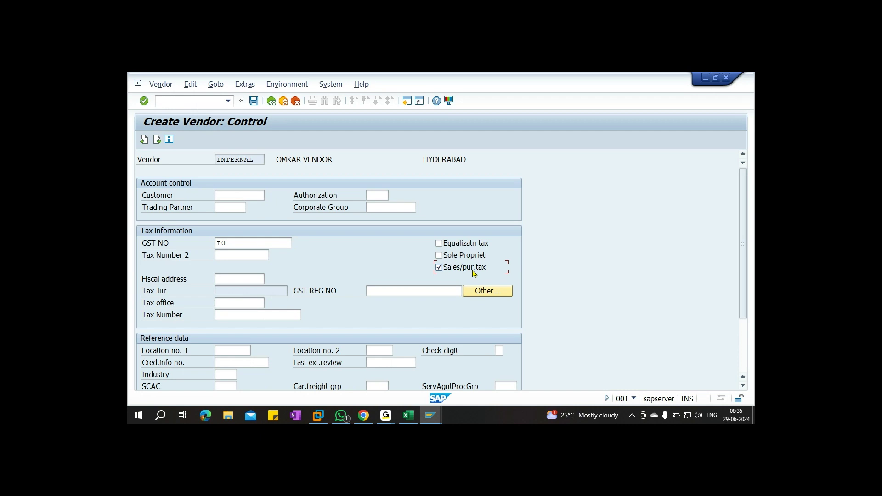
key(Return)
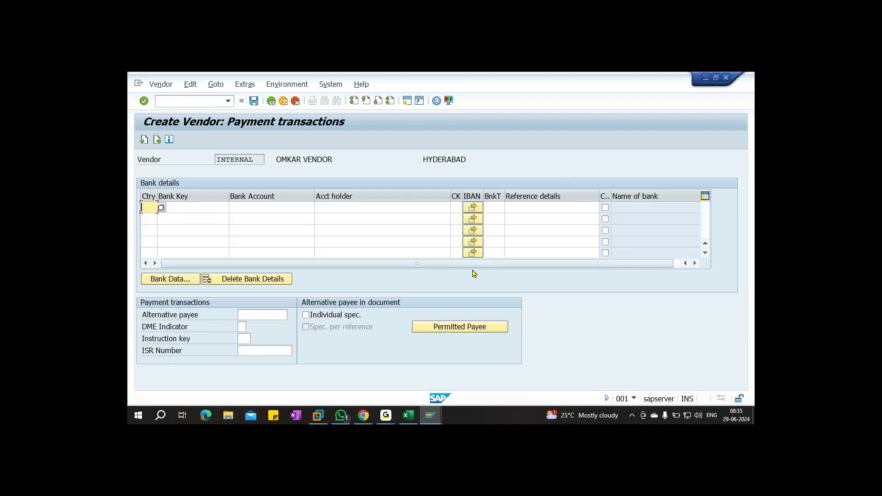
key(Return)
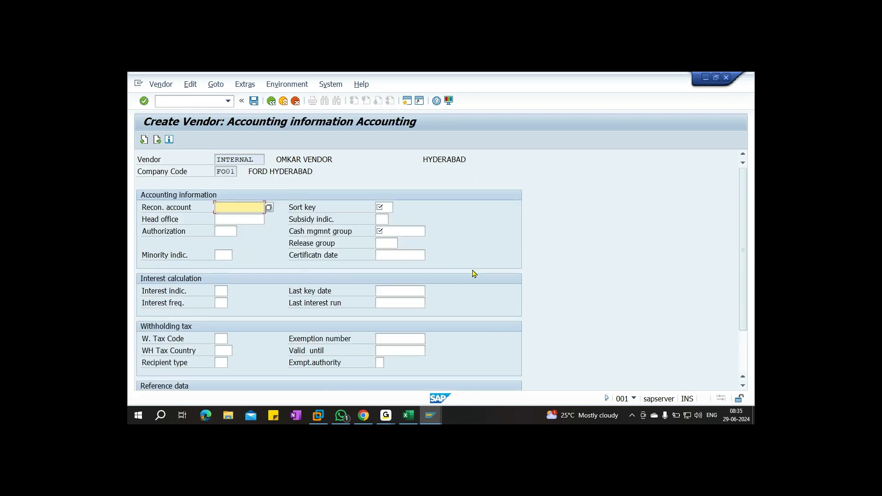
Pick reconciliation account 100301, sort key 012 and cash management group A1
key(F4)
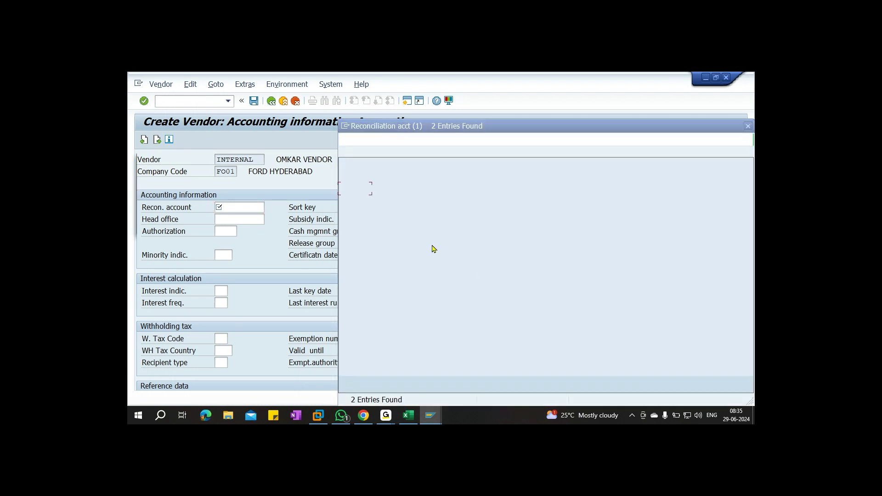
double_click(408, 189)
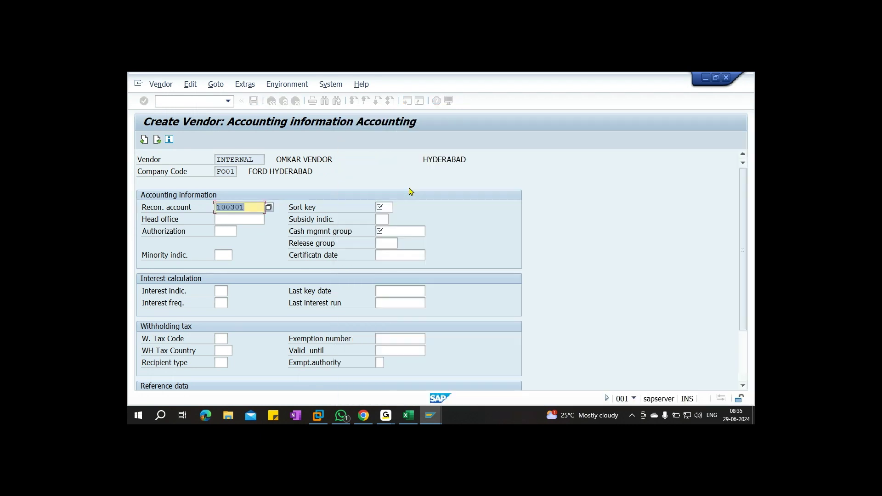
click(388, 209)
click(396, 208)
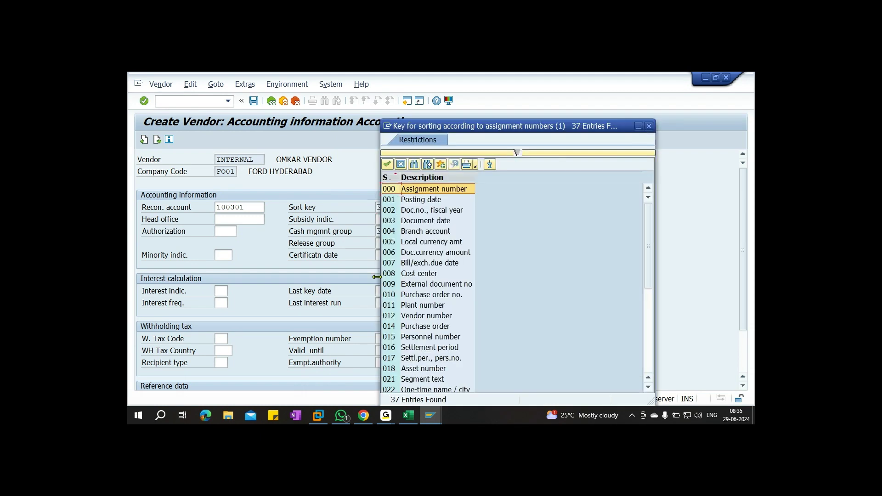
double_click(420, 317)
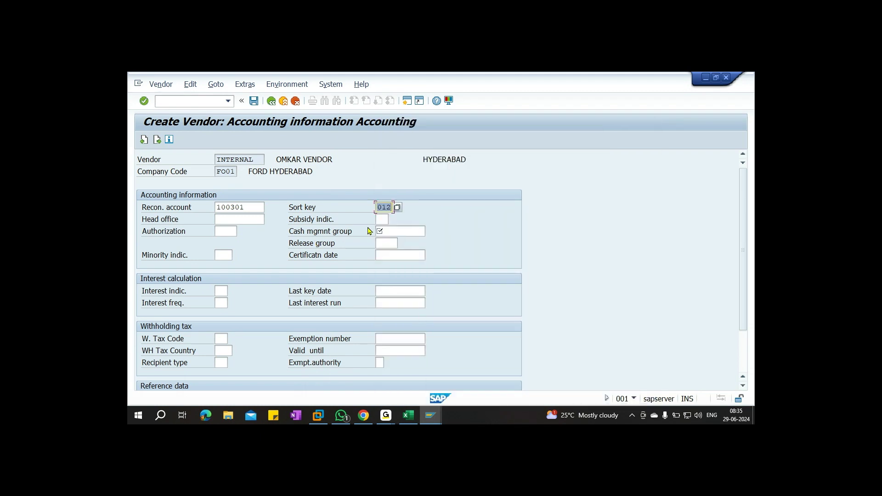
click(383, 231)
key(F4)
click(498, 143)
click(498, 142)
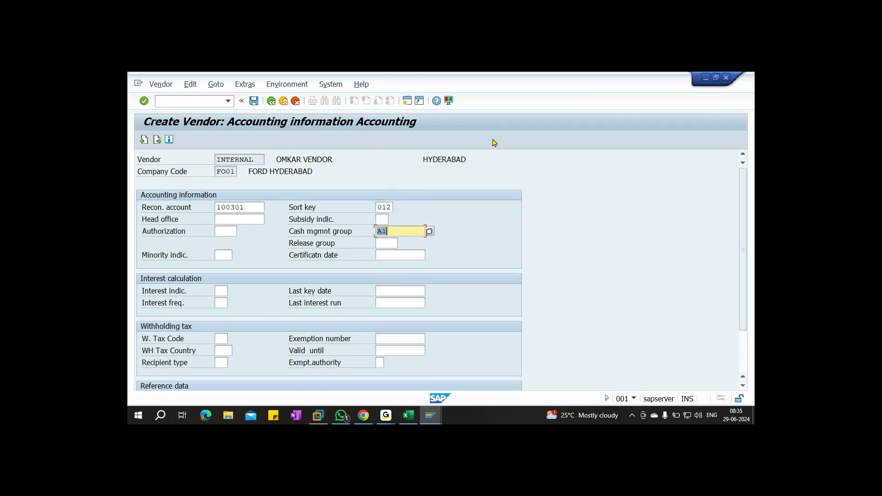
Set payment terms 0001 and save the new vendor
key(Return)
text(0001)
key(ctrl+s)
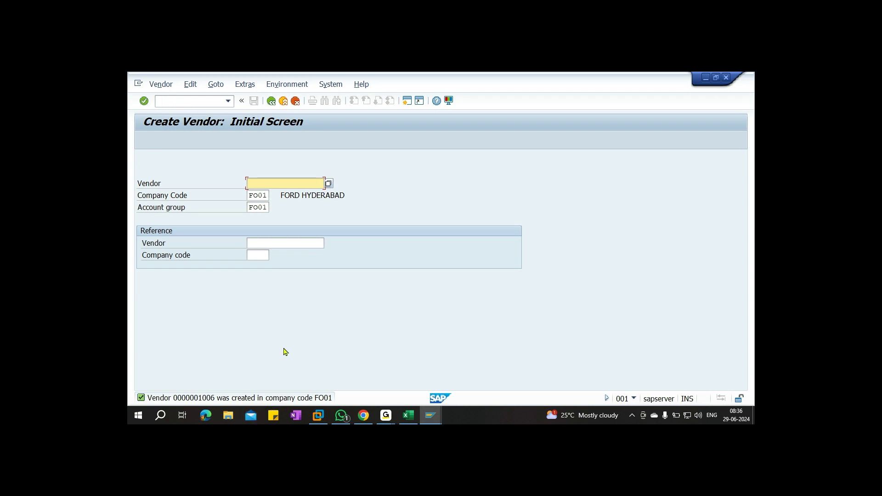
Open the customer's General Data > Control Data in change mode for FO01
click(174, 101)
text(/N)
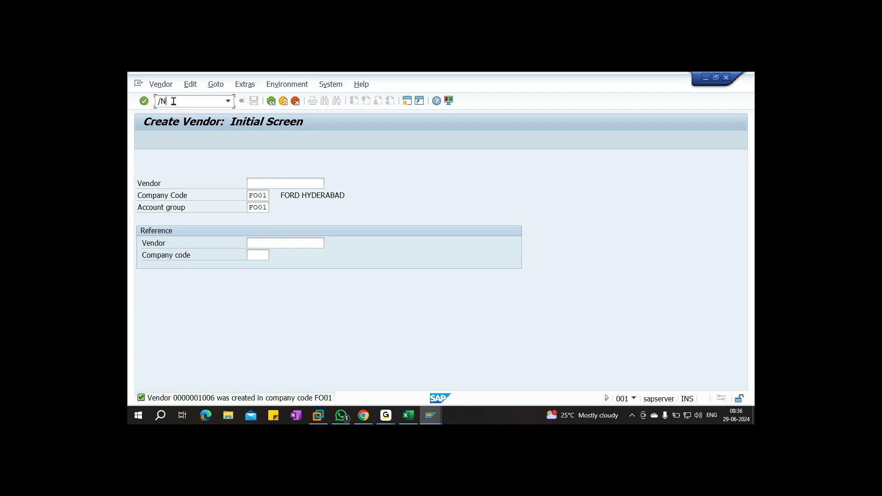
text(FK02)
key(Return)
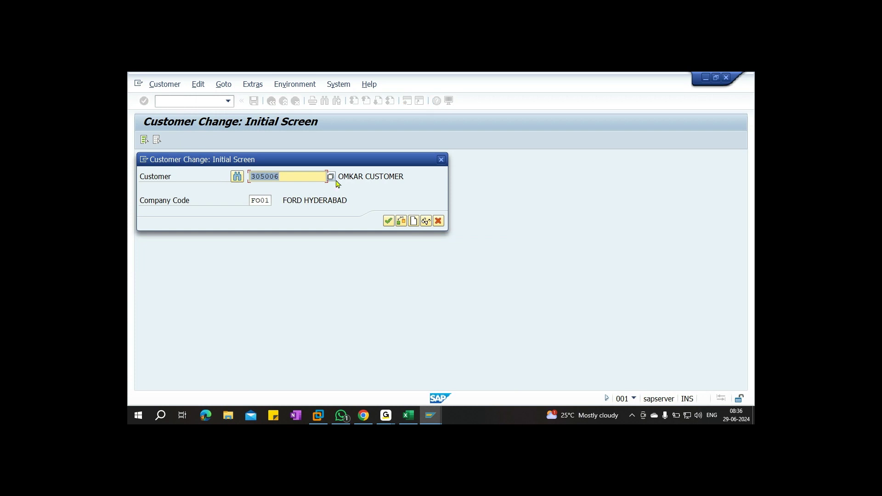
click(388, 221)
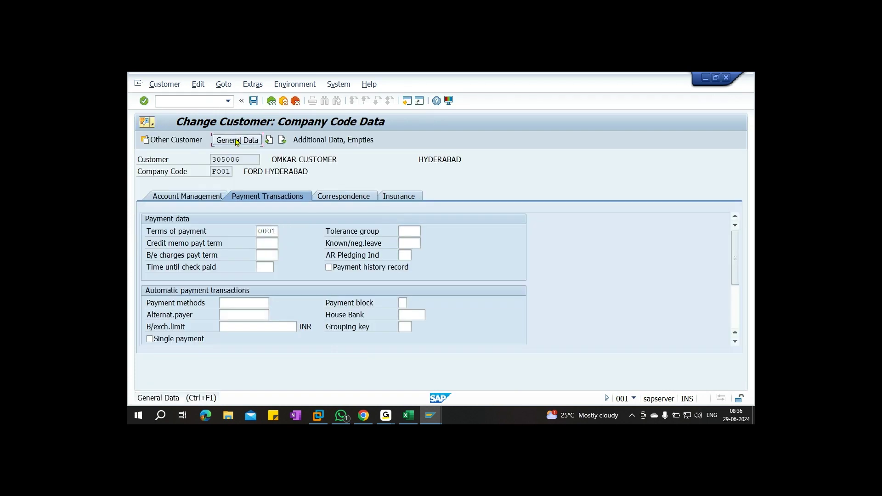
click(231, 140)
click(212, 186)
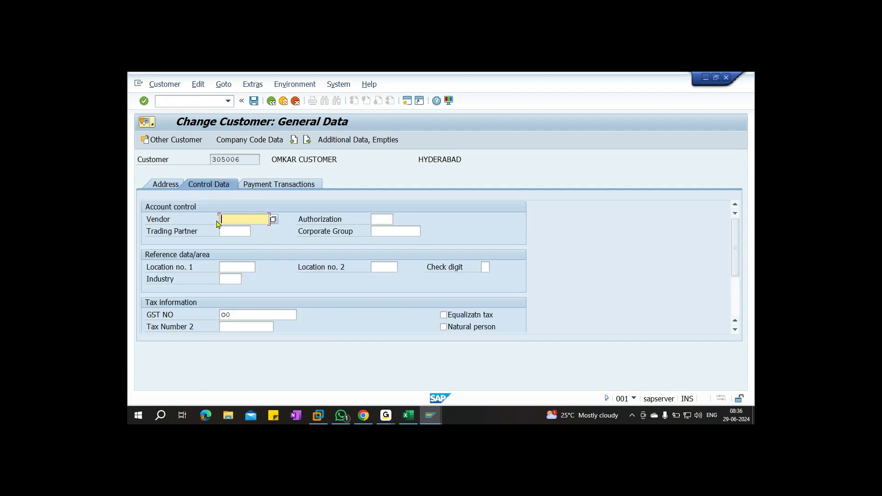
Put the newly created vendor in the customer's Vendor field and save the change
click(273, 219)
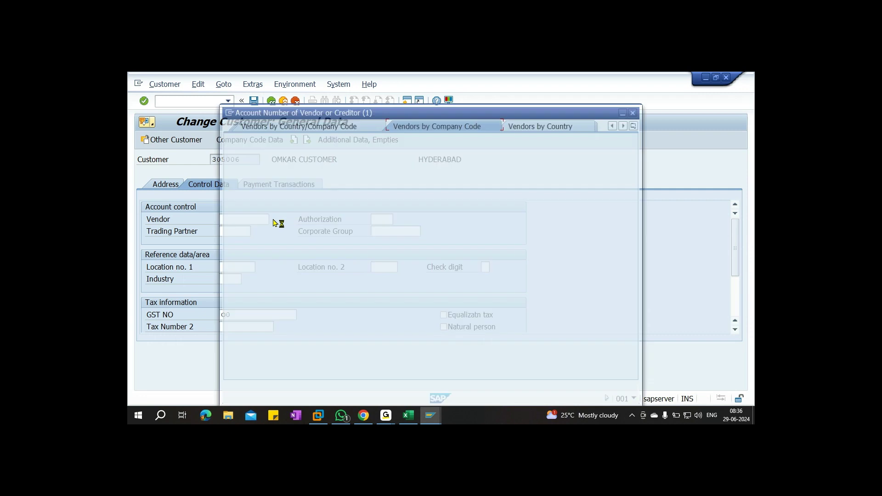
click(592, 391)
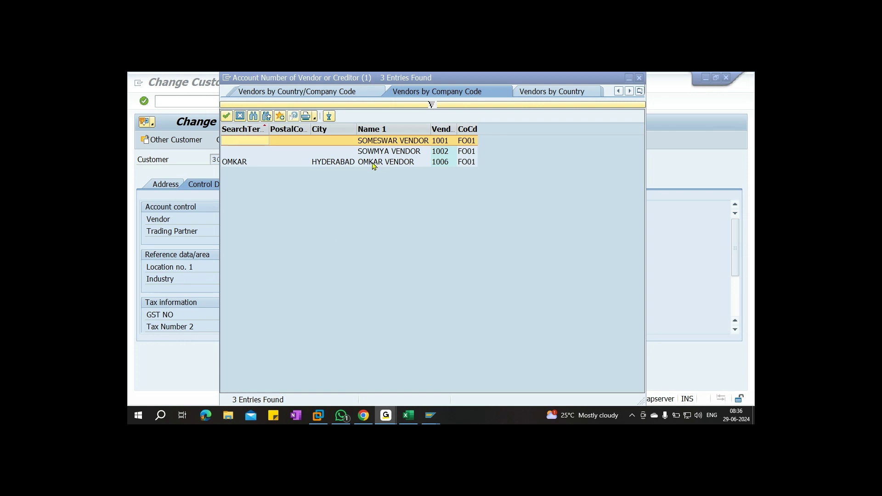
click(234, 162)
double_click(235, 162)
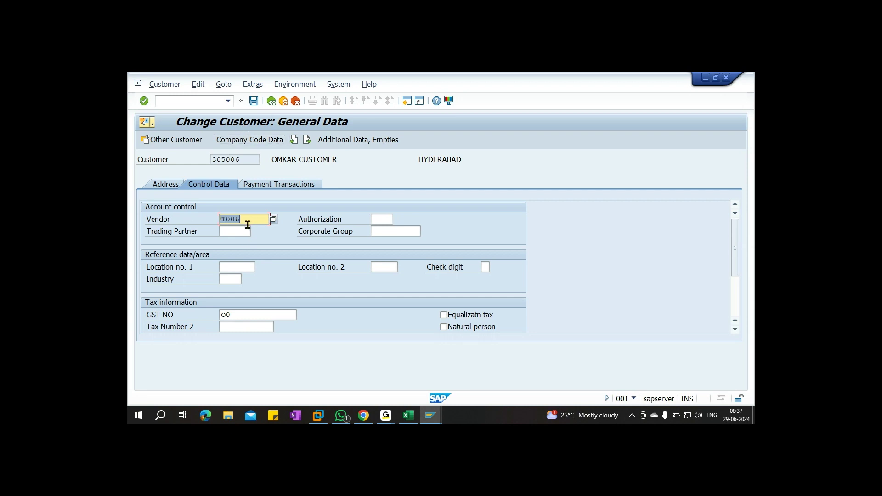
key(Return)
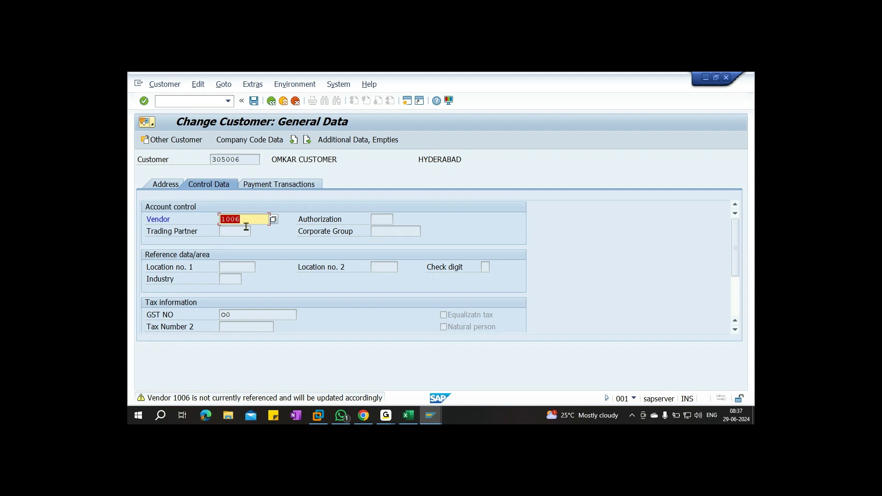
key(Return)
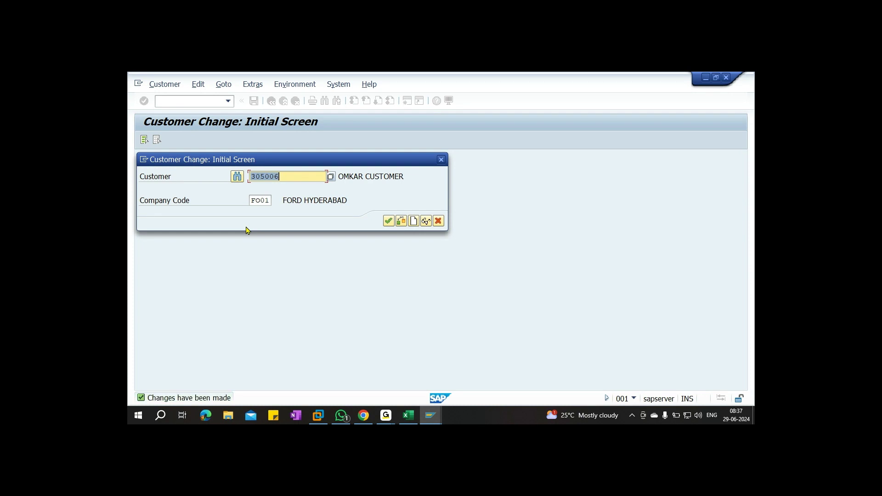
Open vendor 1006's control data in change mode with FK02
click(438, 221)
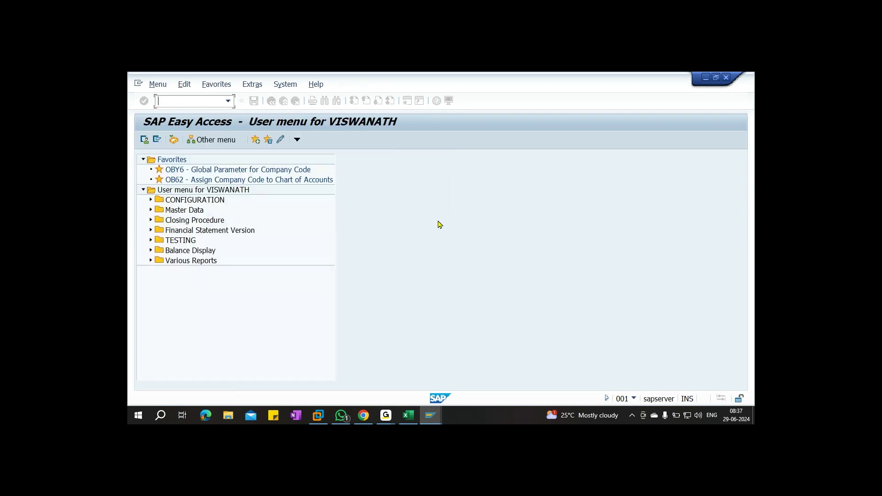
text(fk02)
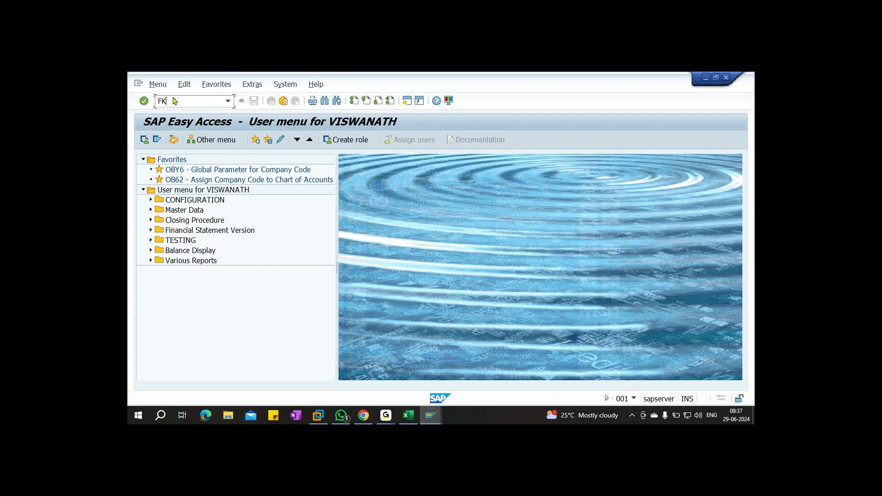
key(Return)
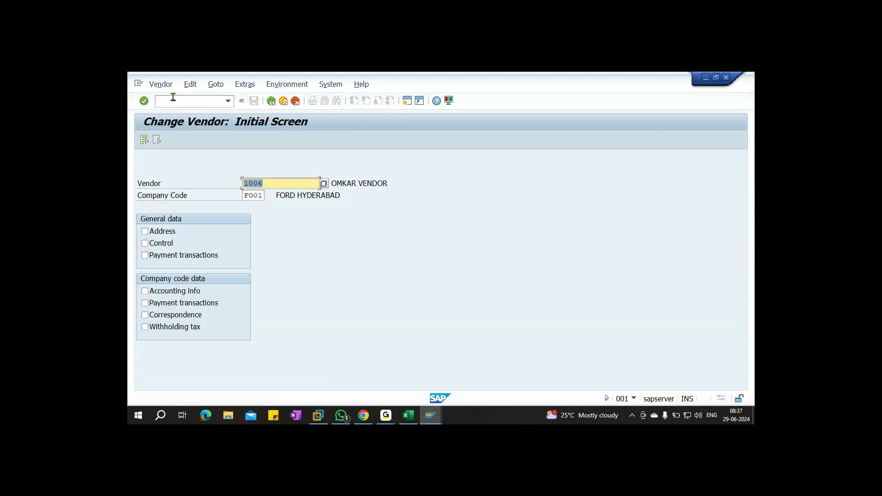
click(162, 247)
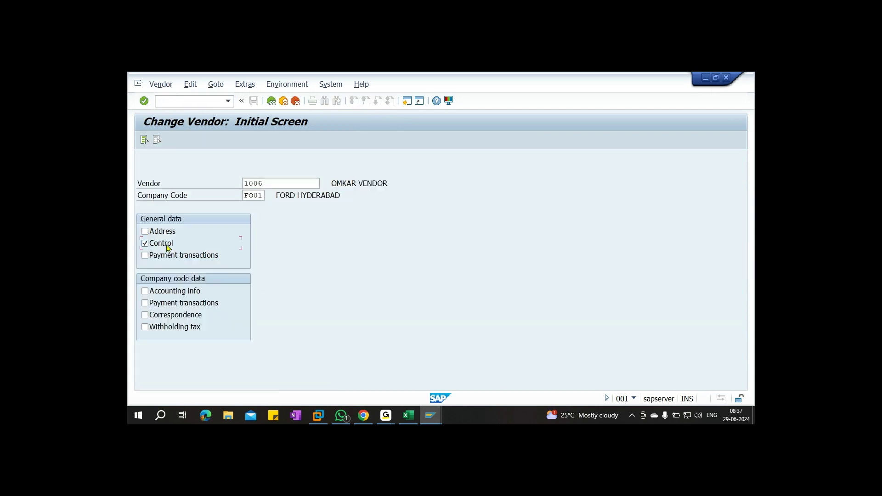
key(Return)
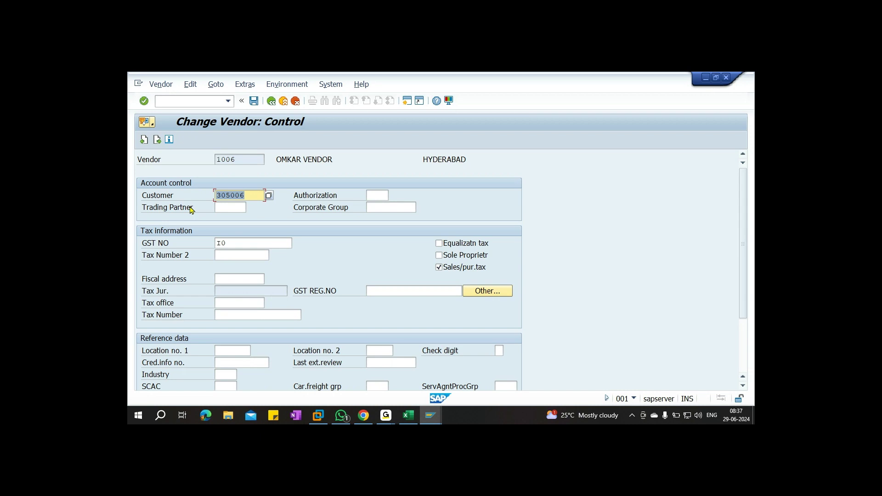
Review the FO01 customer list for the linked customer, save the vendor, and return to Excel
click(269, 195)
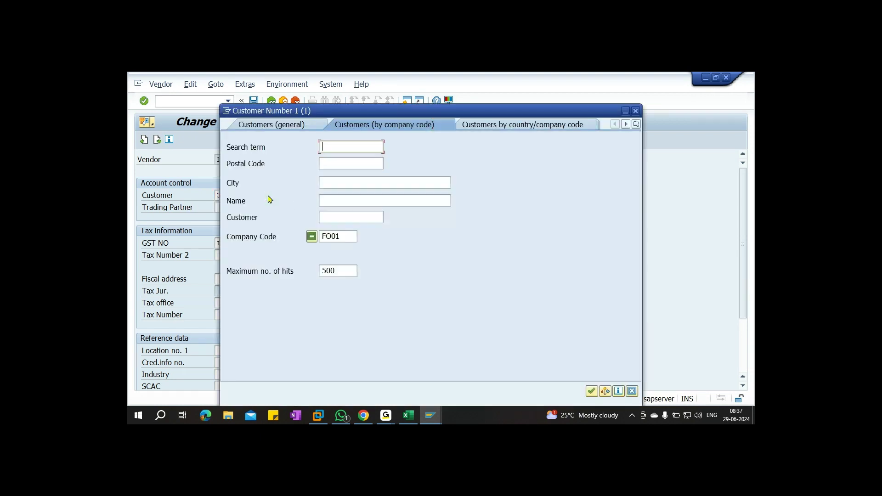
click(591, 390)
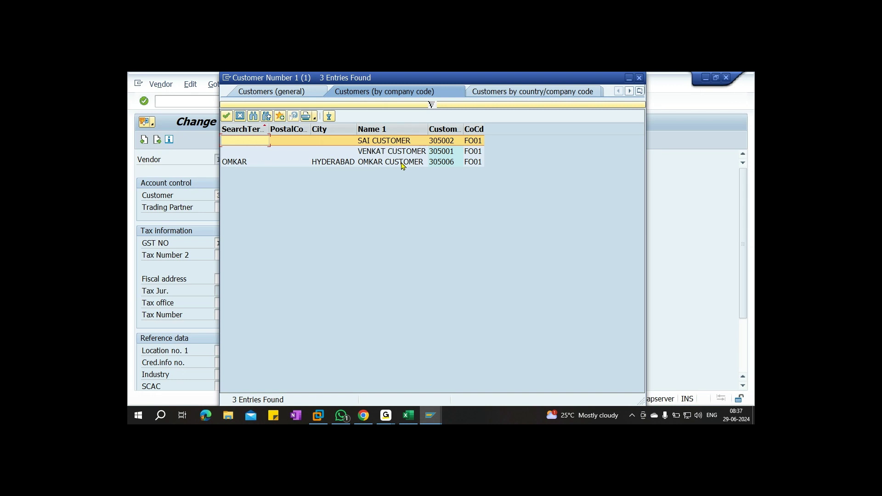
click(639, 78)
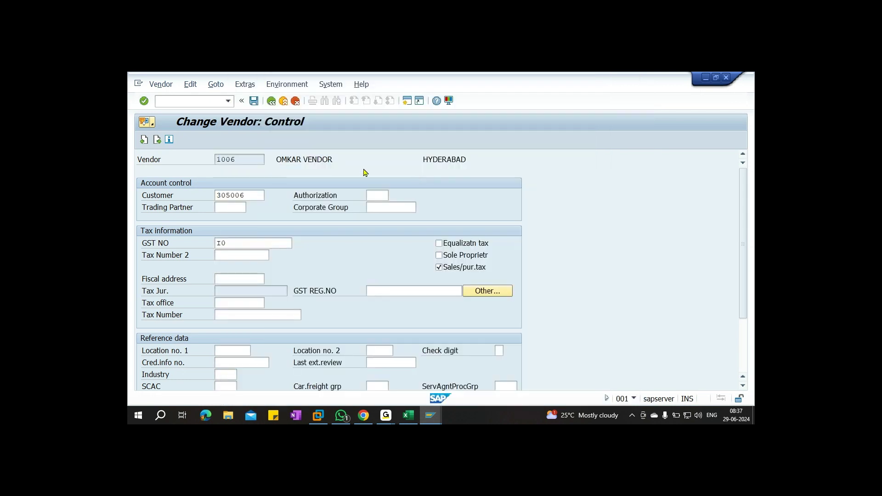
click(254, 101)
click(409, 416)
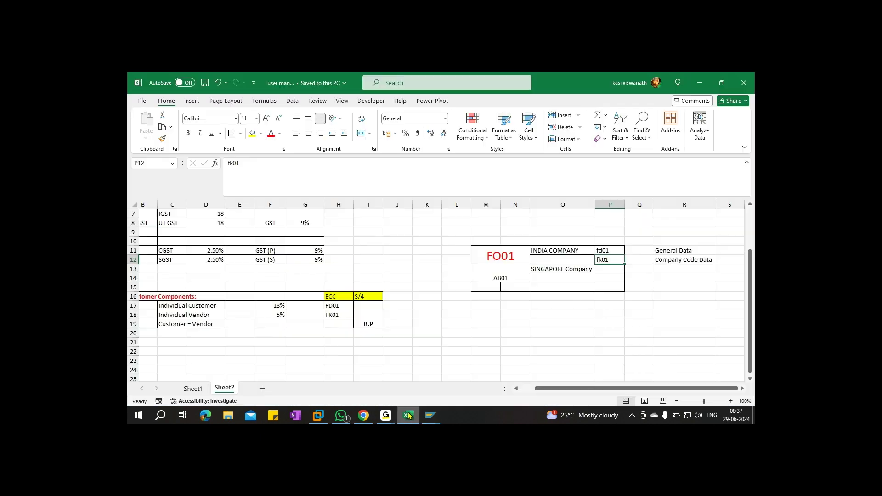
click(200, 307)
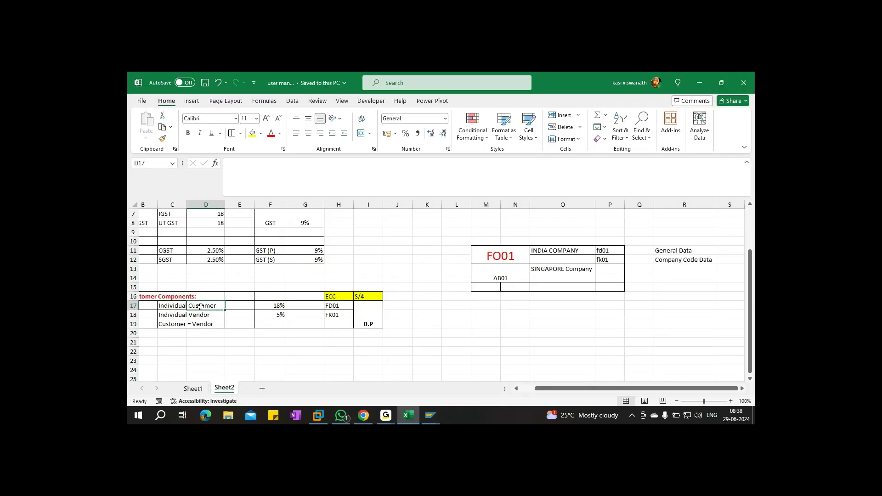
click(202, 315)
click(203, 324)
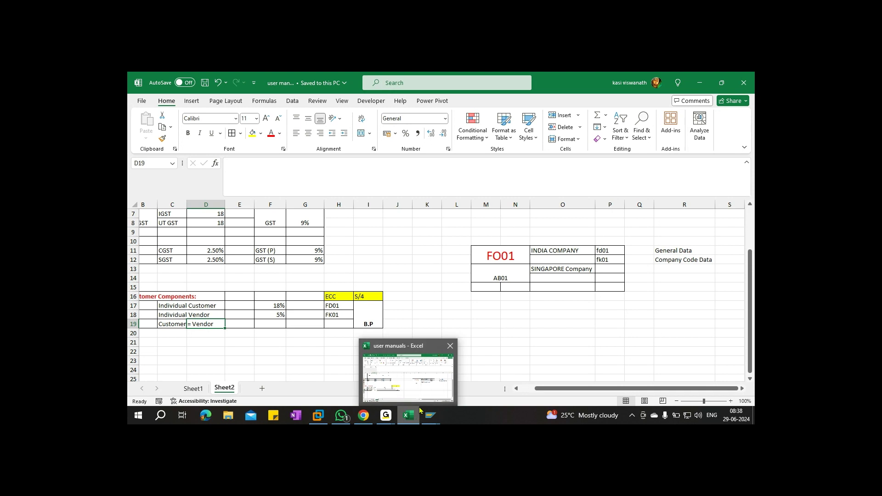
click(199, 345)
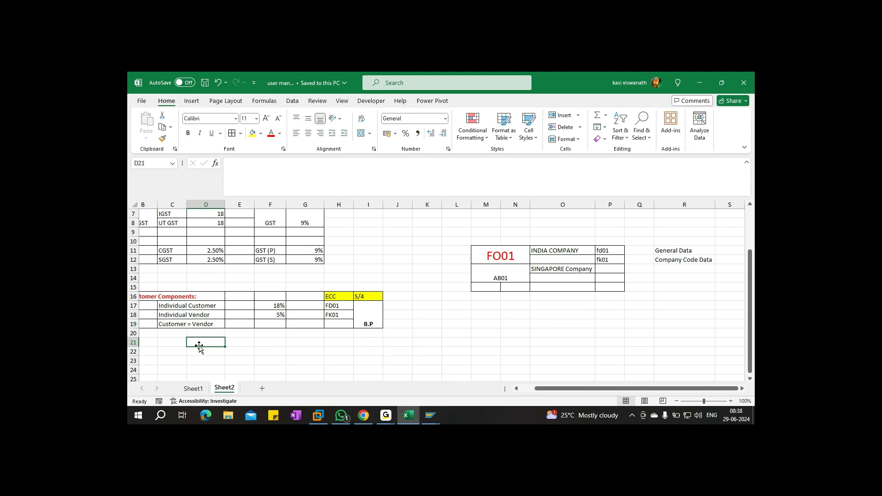
Enter Purchases Invoice Value 50000 with 5% tax and Sales Invoice Value 100000 with 18% tax
key(Left)
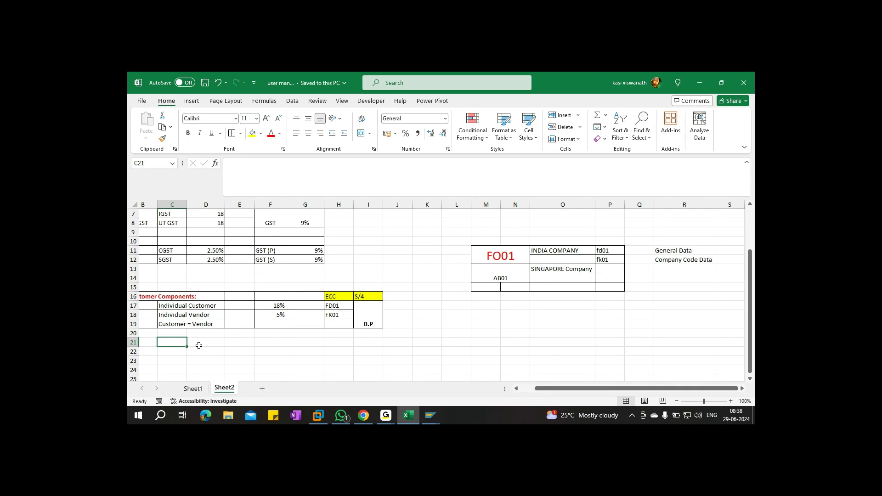
text(Purchases)
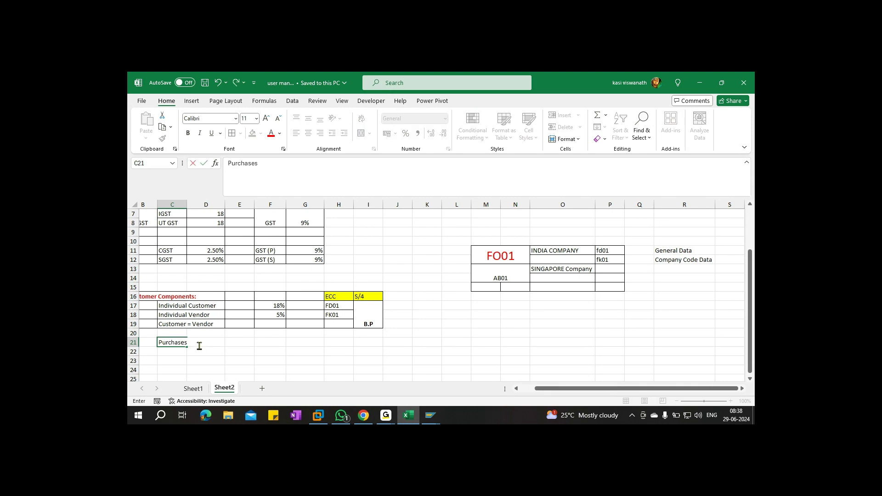
text( Invoice Value)
key(Tab)
key(Tab)
key(Tab)
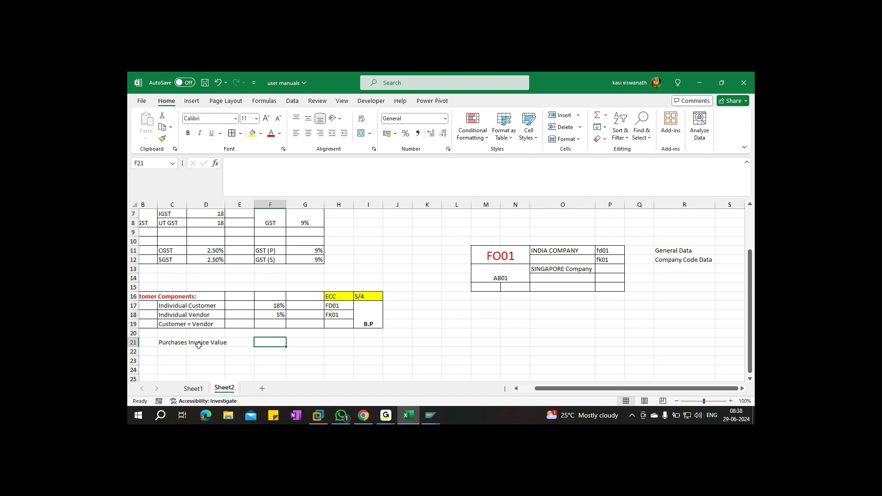
text(50000)
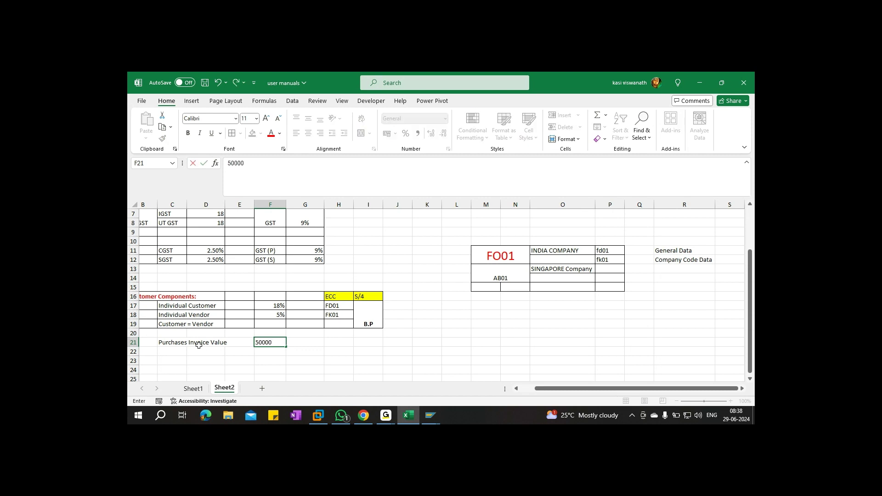
key(Return)
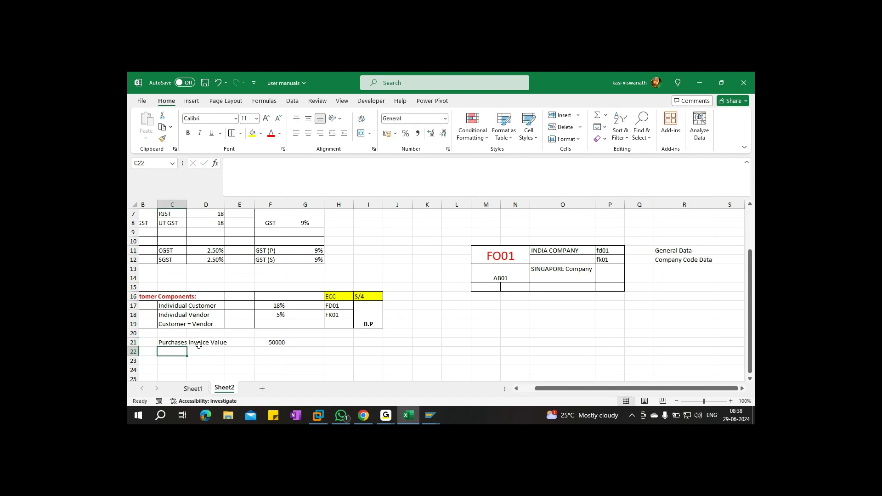
text(Sales Invo)
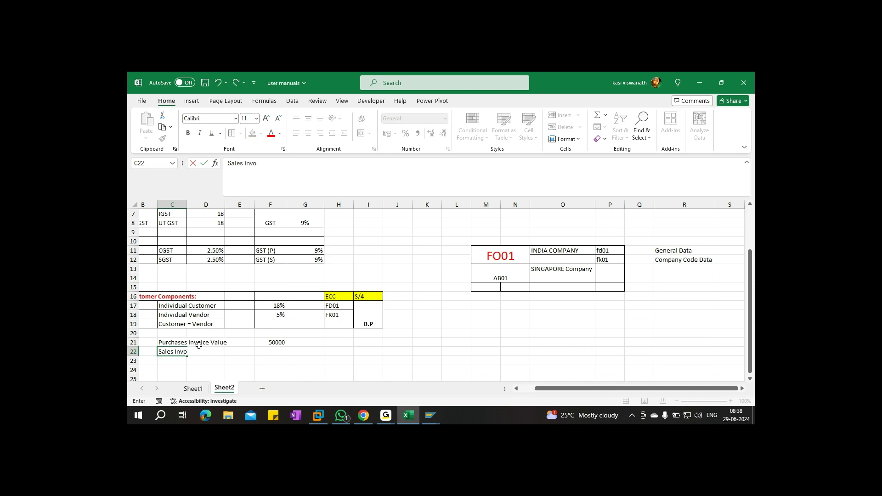
text(ice Va)
key(Right)
key(Right)
key(Right)
text(1)
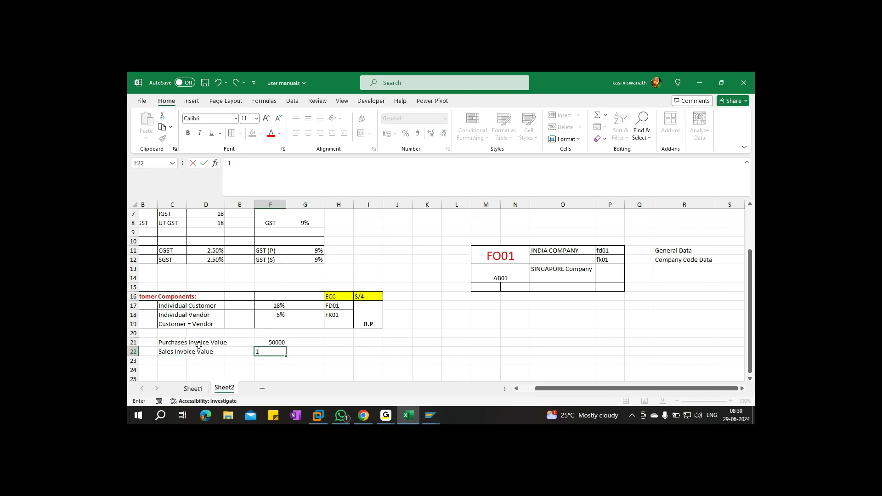
text(00000)
click(313, 341)
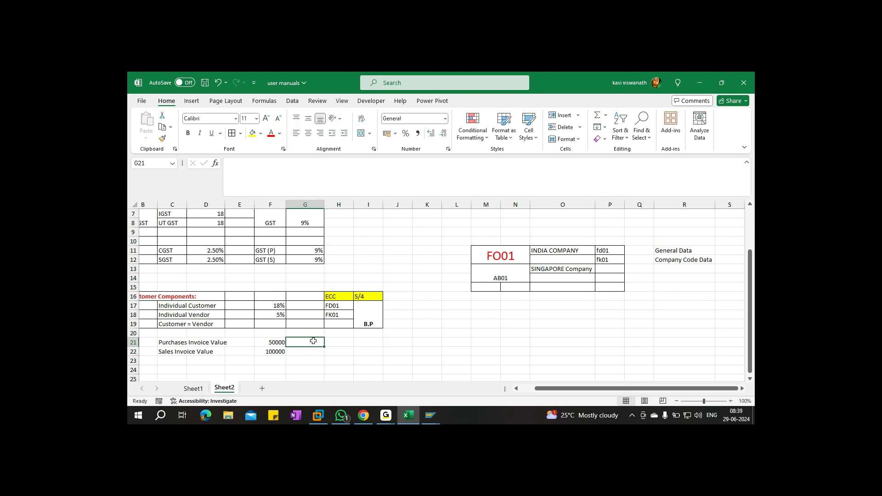
text(5% tax)
click(306, 353)
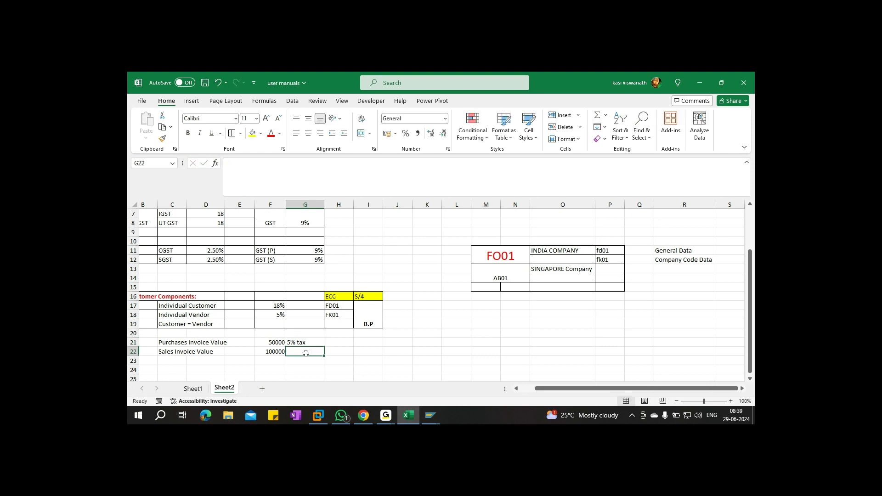
text(18% tax)
key(ctrl+s)
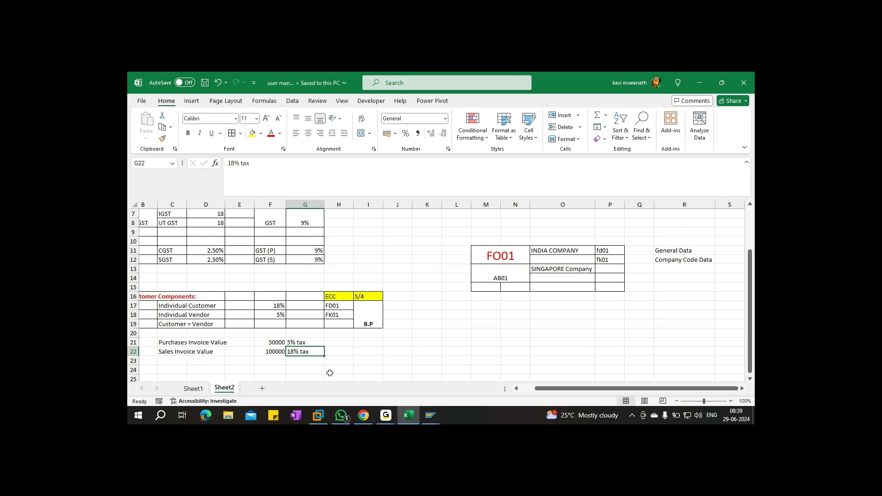
Colour the tax notes in G21:G22 red and save the workbook
drag(297, 344, 298, 352)
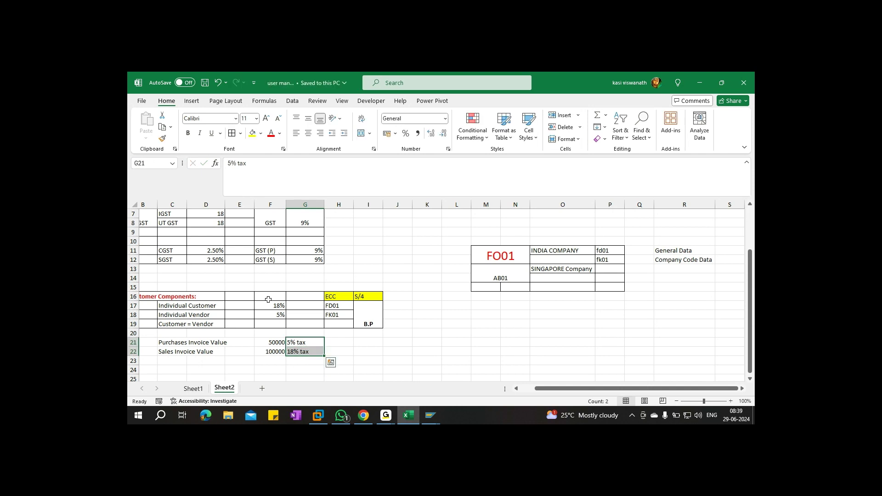
click(271, 133)
key(ctrl+s)
Add FB70 and FB60 in H21:H22 beside the two invoice rows
scroll(408, 334, down, 1)
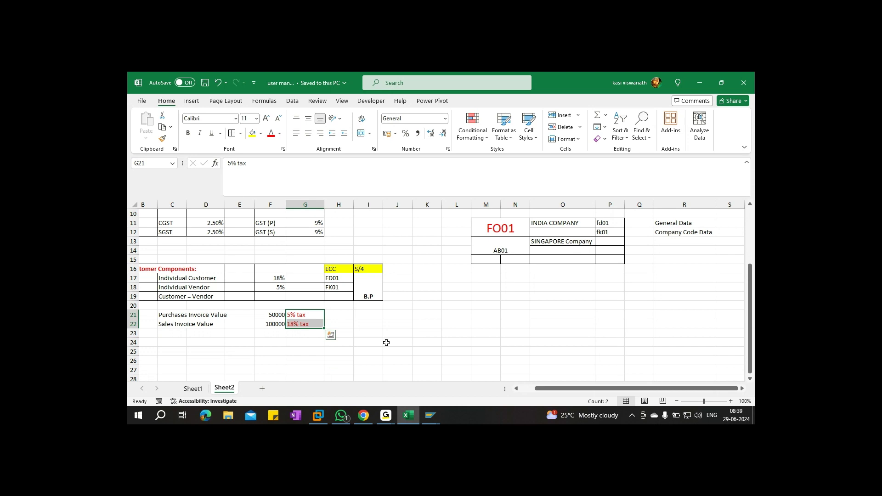
click(338, 315)
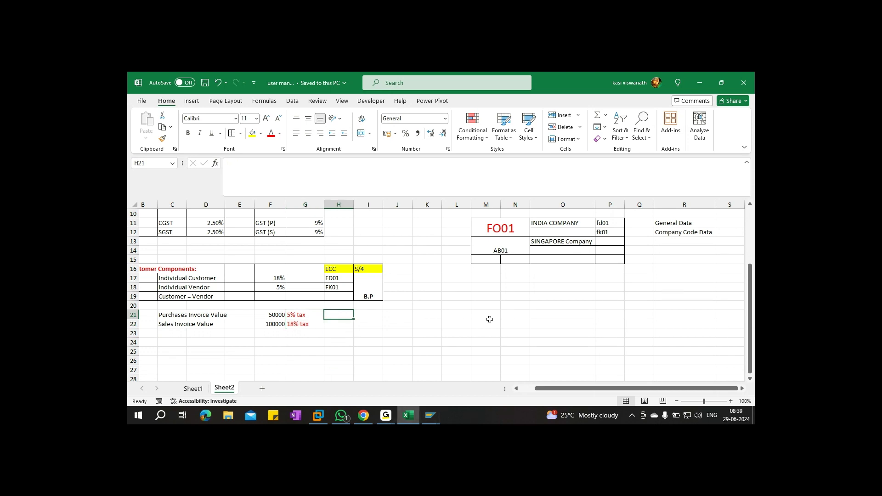
text(FB)
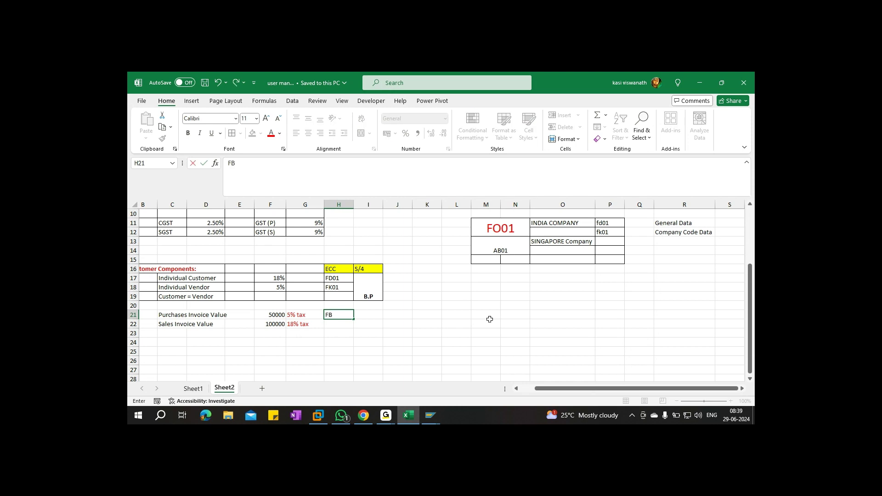
text(70)
key(Return)
text(FB60)
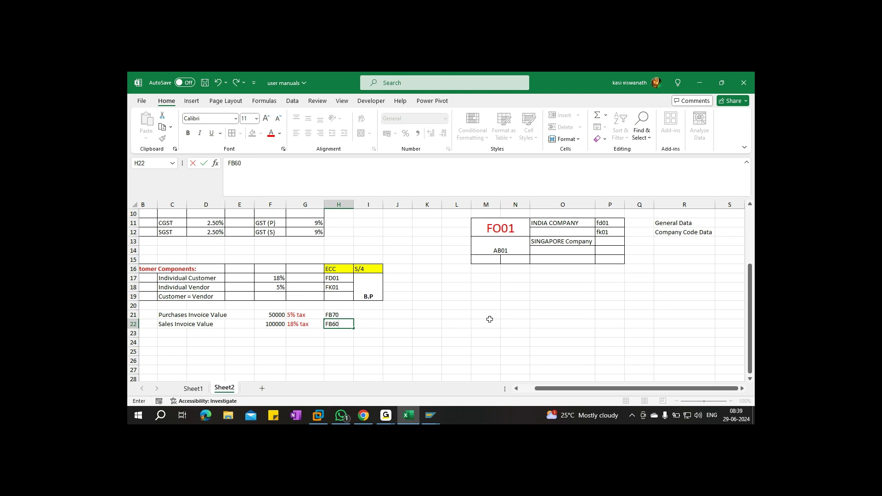
key(alt+Tab)
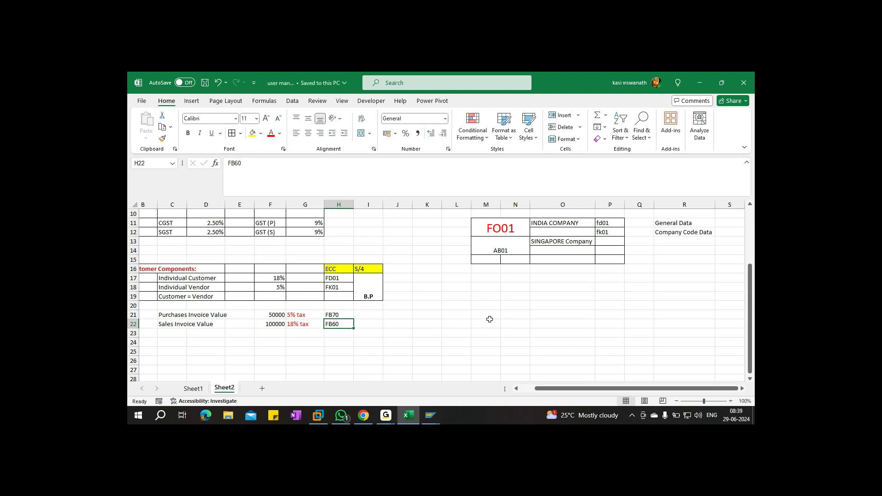
Start FB70 and set the invoice date to 29.06.2024
click(179, 99)
text(/NFB70)
key(Return)
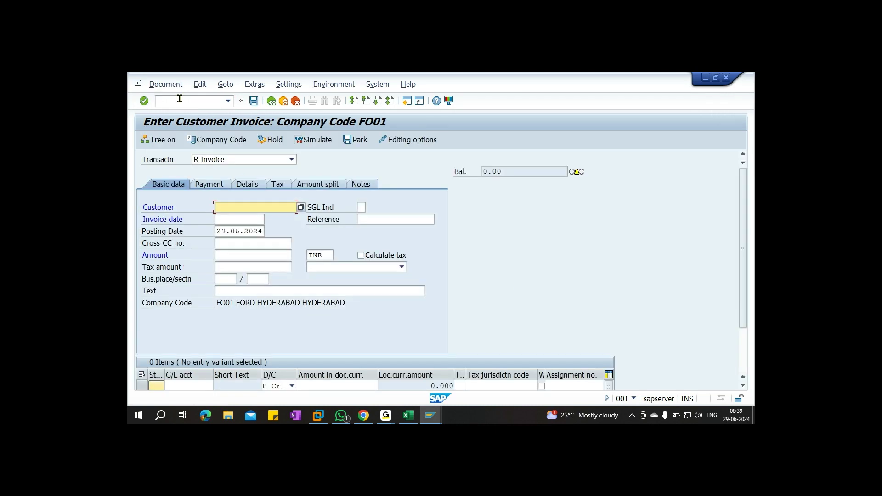
drag(218, 305, 362, 313)
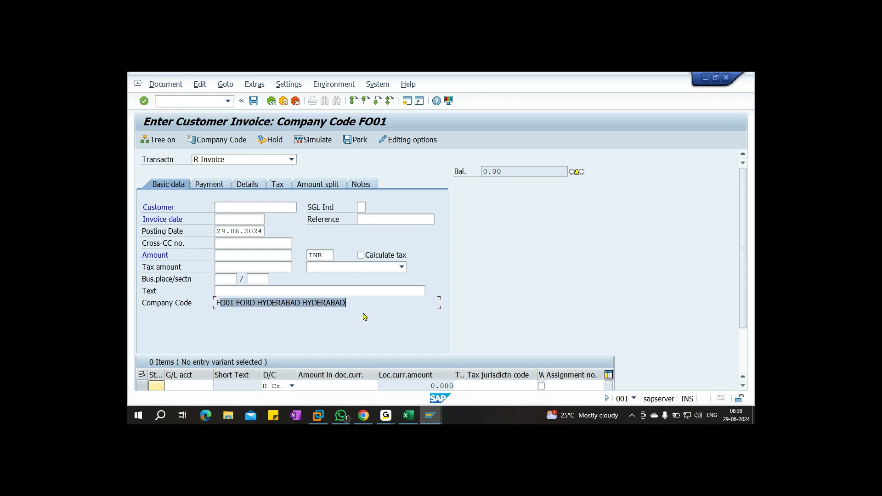
click(236, 220)
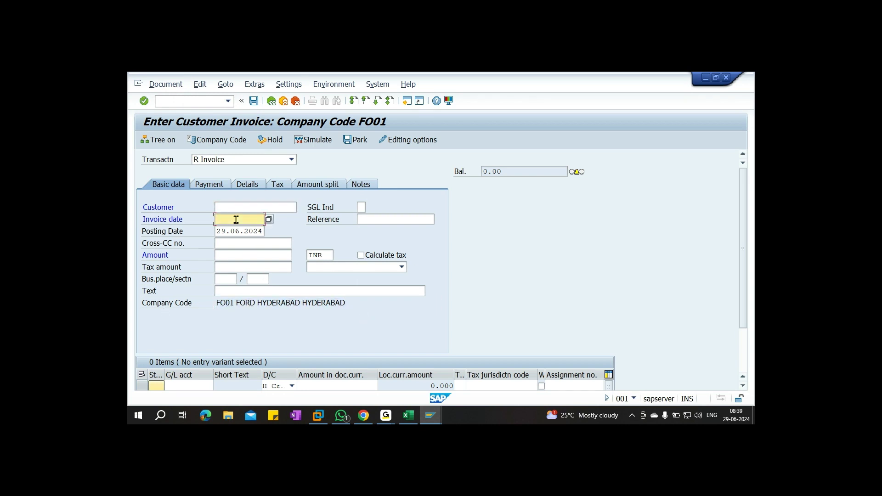
key(F4)
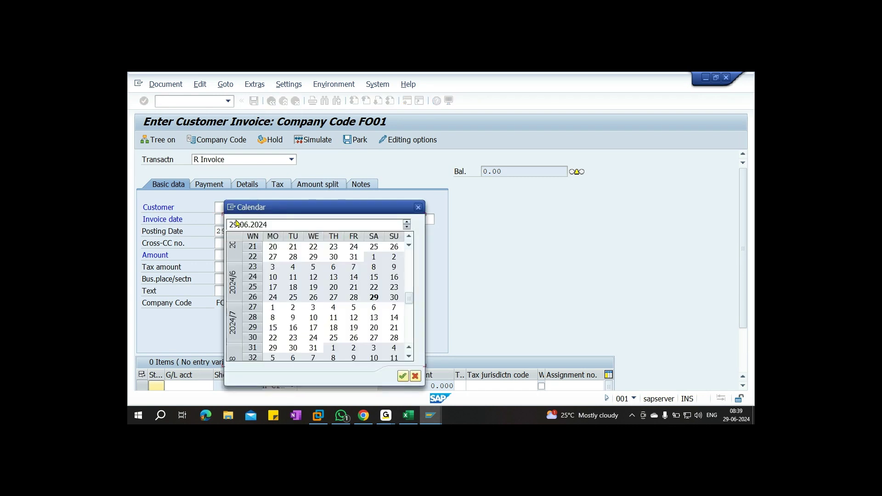
key(Return)
Pick customer 305006 from the search and check the 100000 sales value in Excel
click(221, 208)
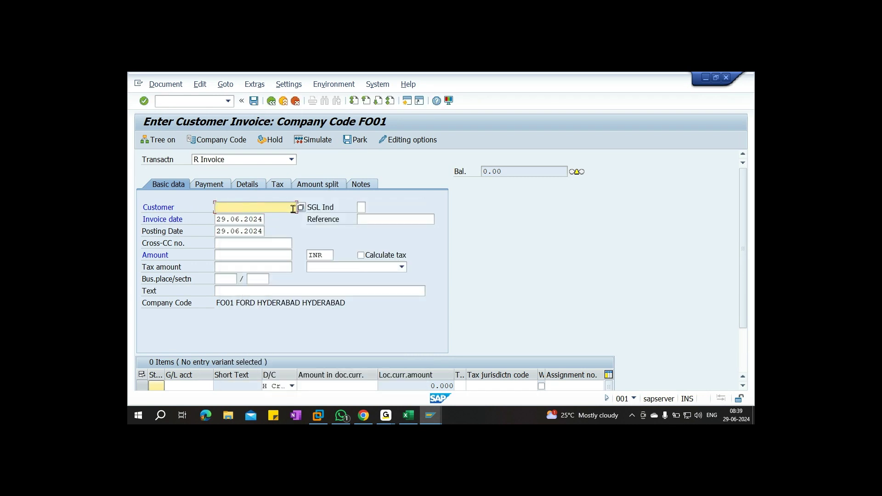
click(293, 208)
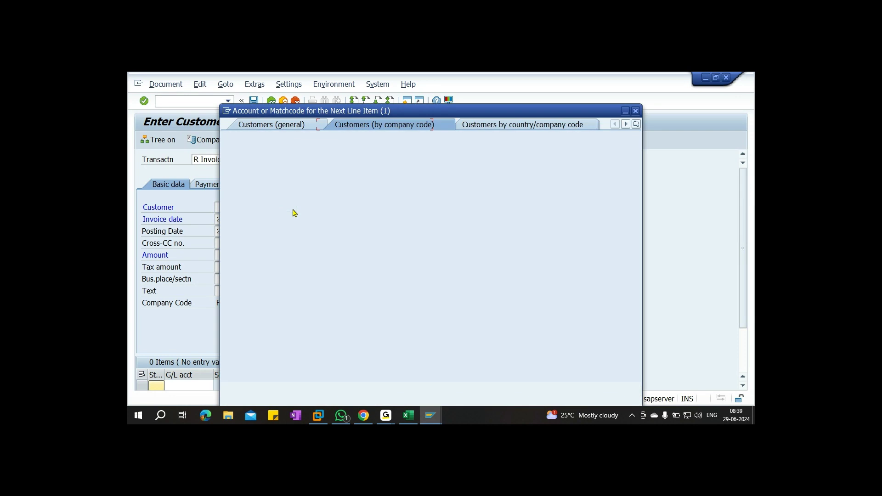
click(591, 391)
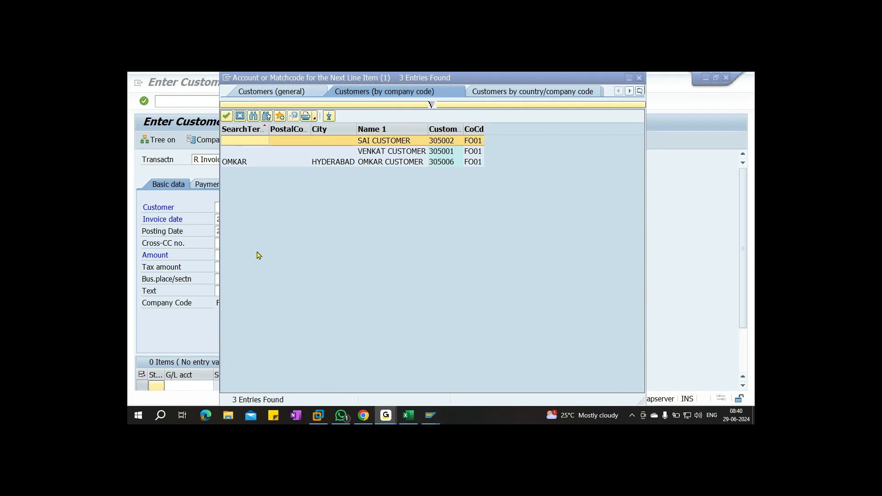
double_click(239, 163)
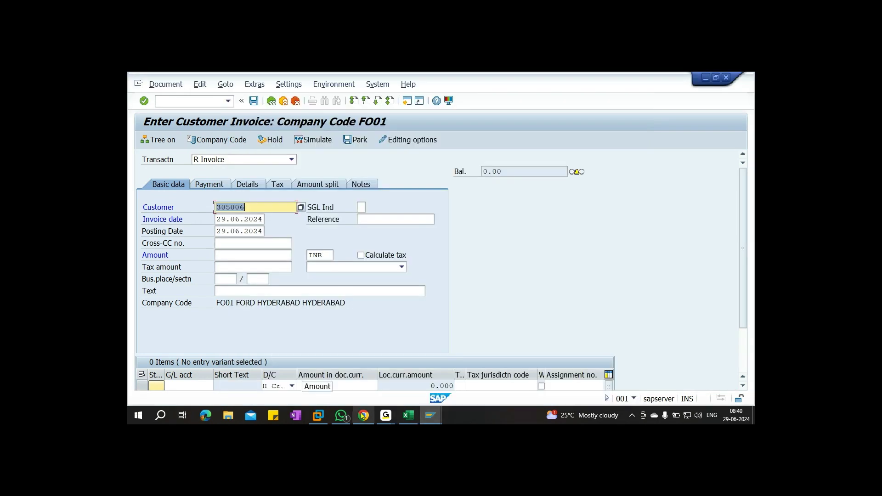
click(407, 412)
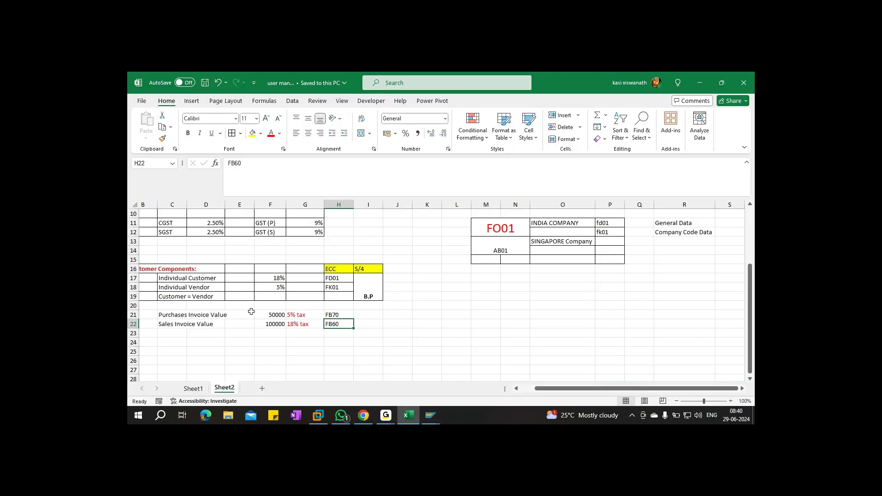
click(262, 324)
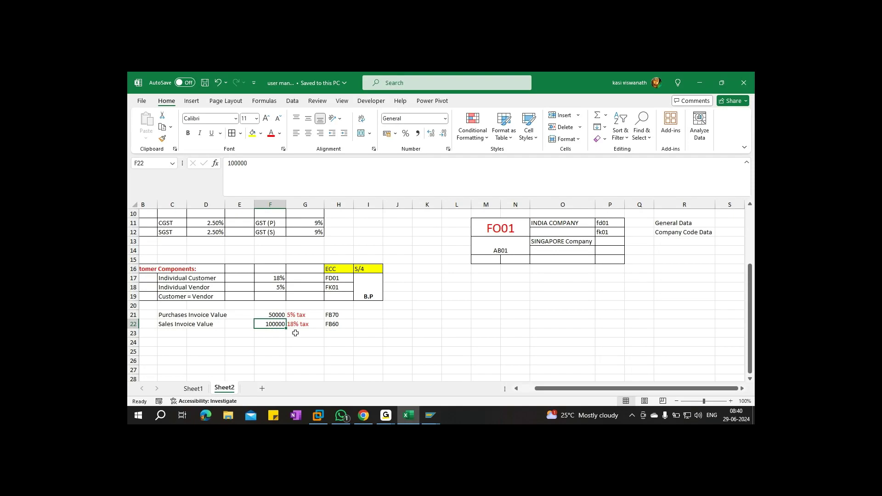
key(alt+Tab)
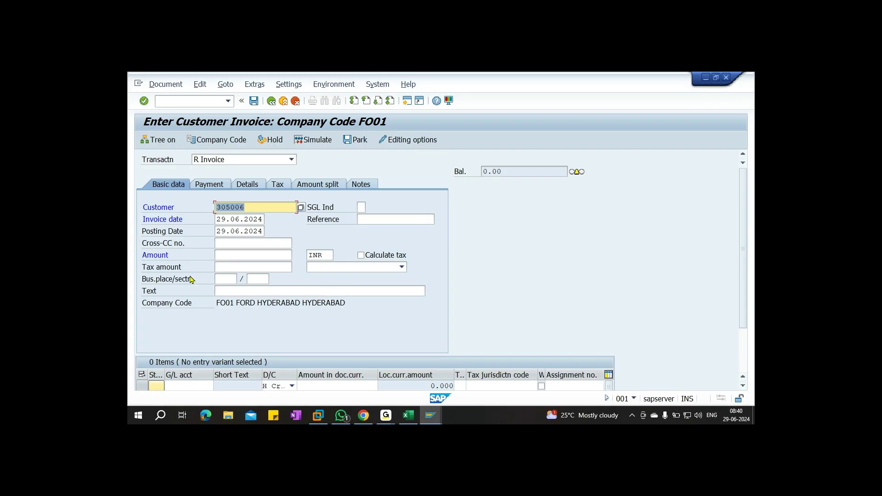
Enter invoice amount 100000 and text TESTING
click(230, 254)
text(118000)
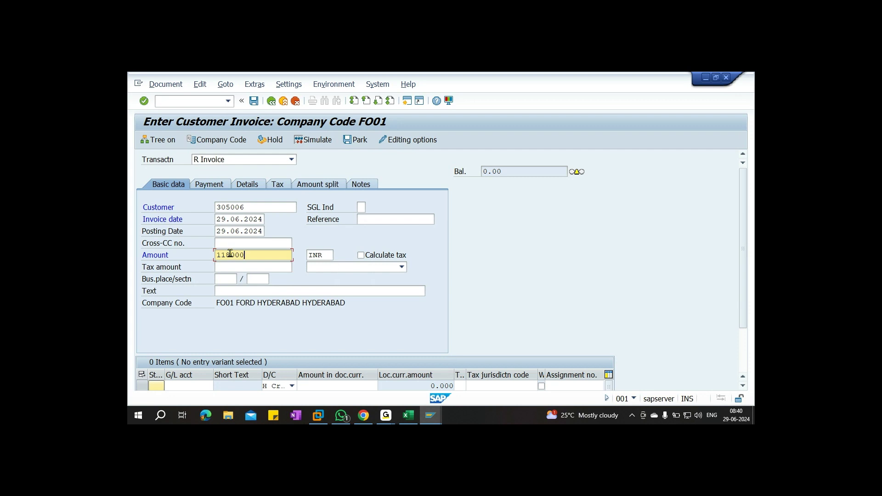
key(BackSpace)
key(BackSpace)
key(BackSpace)
key(BackSpace)
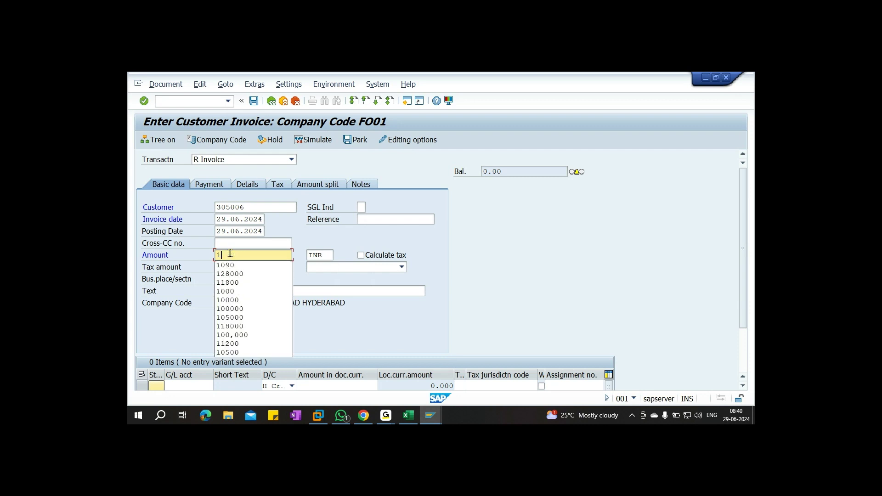
text(00000)
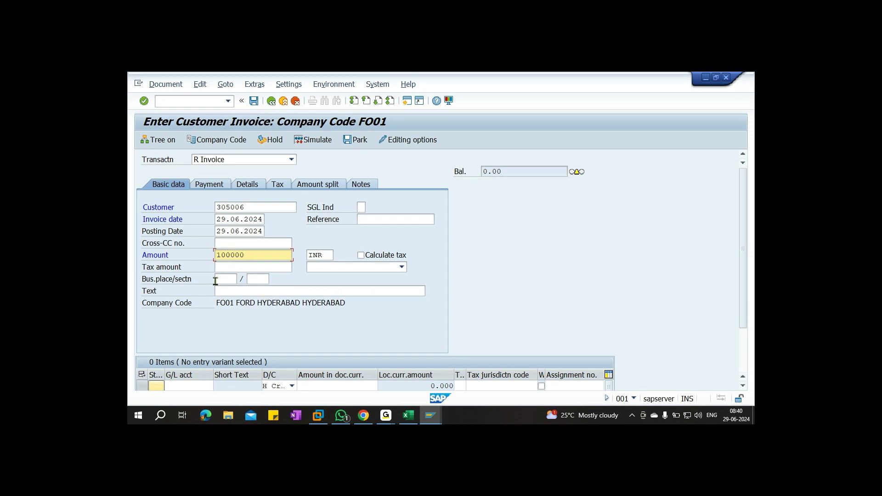
click(256, 291)
text(TESTING)
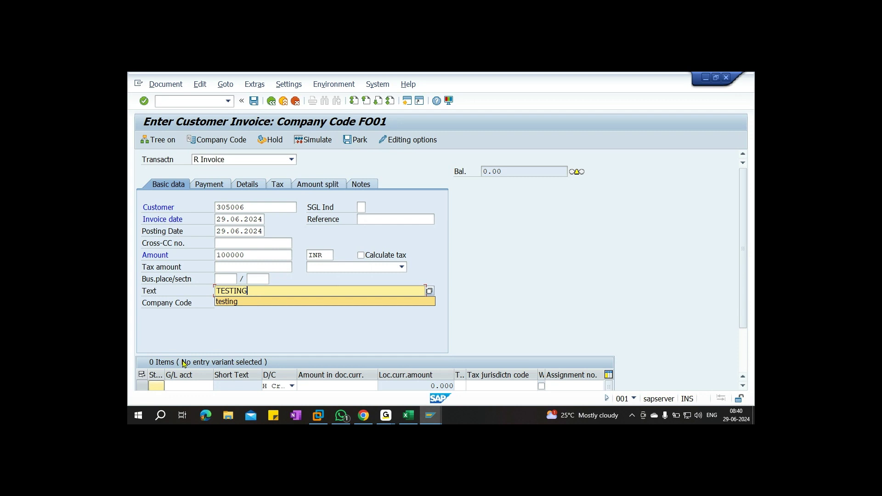
Add a G/L 300000 line of 118000 with GST 18% tax code O1
click(185, 384)
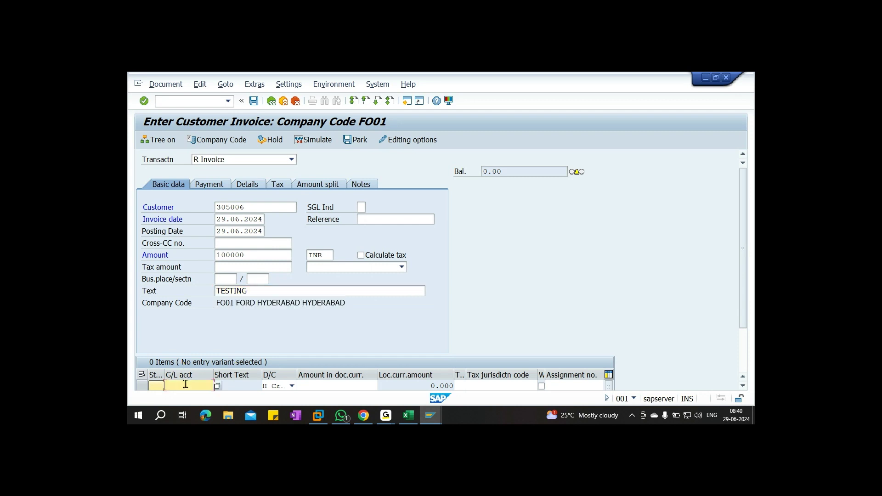
text(300000)
key(Return)
key(Tab)
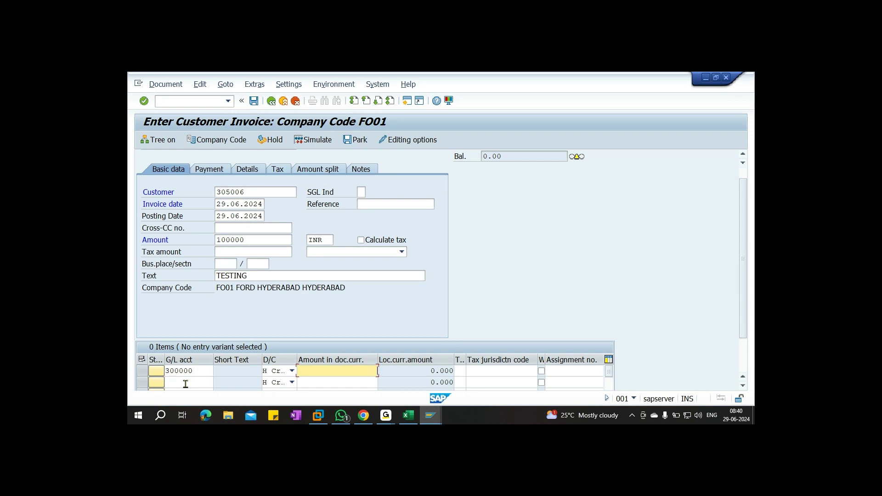
text(1)
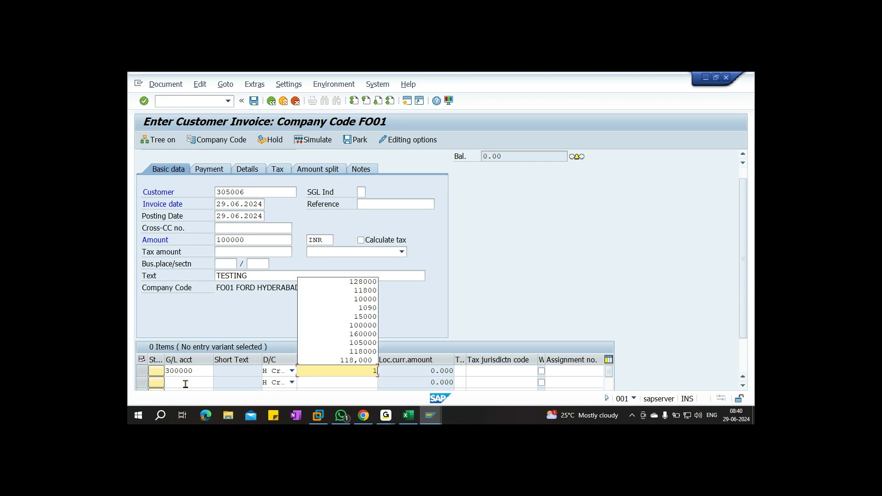
text(18000)
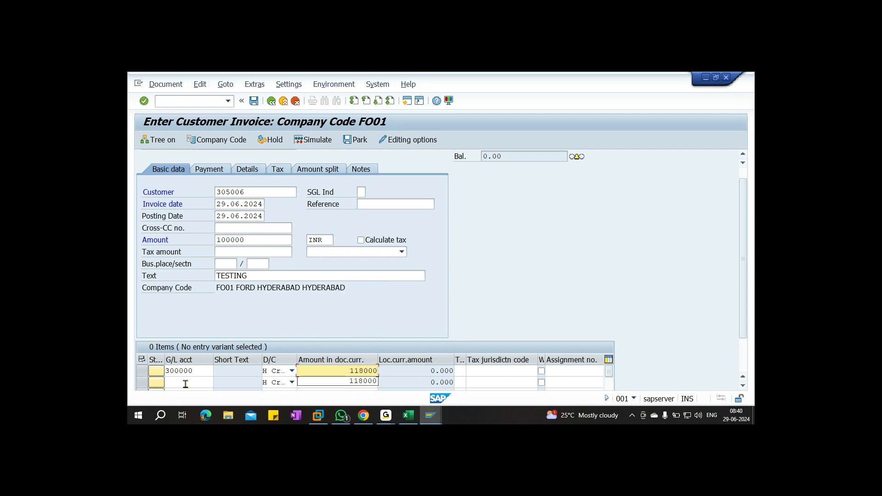
click(459, 372)
click(471, 372)
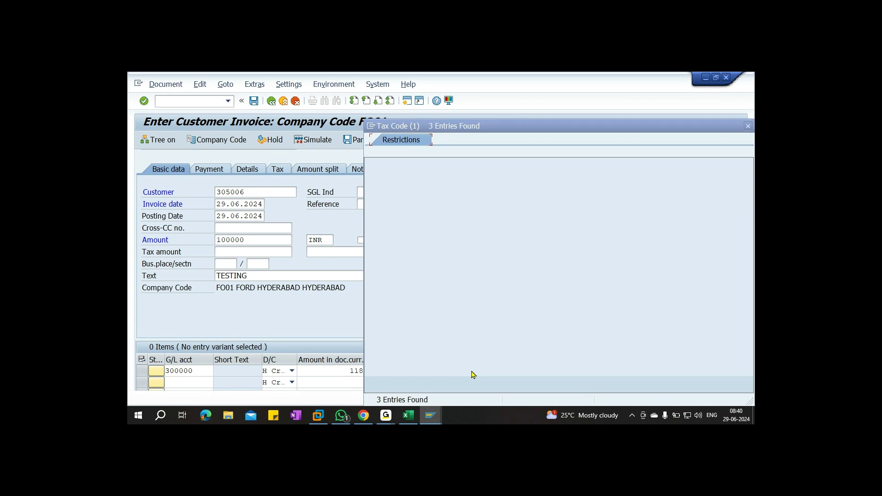
click(409, 200)
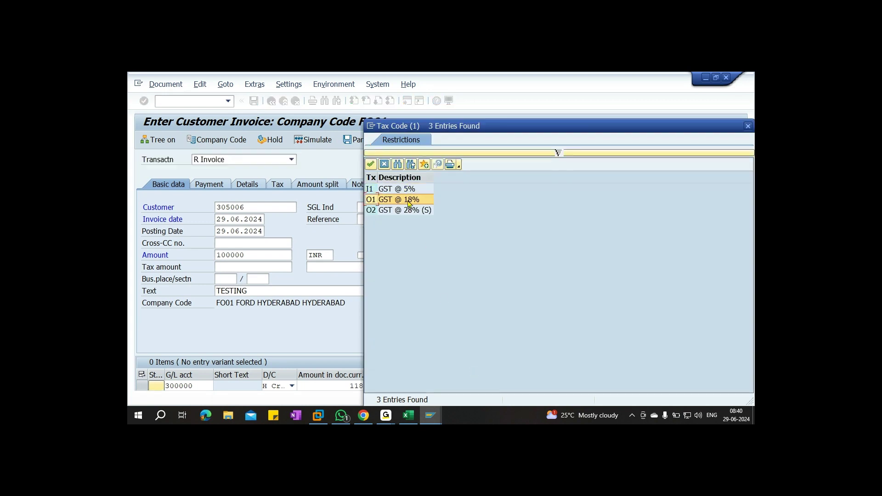
double_click(410, 204)
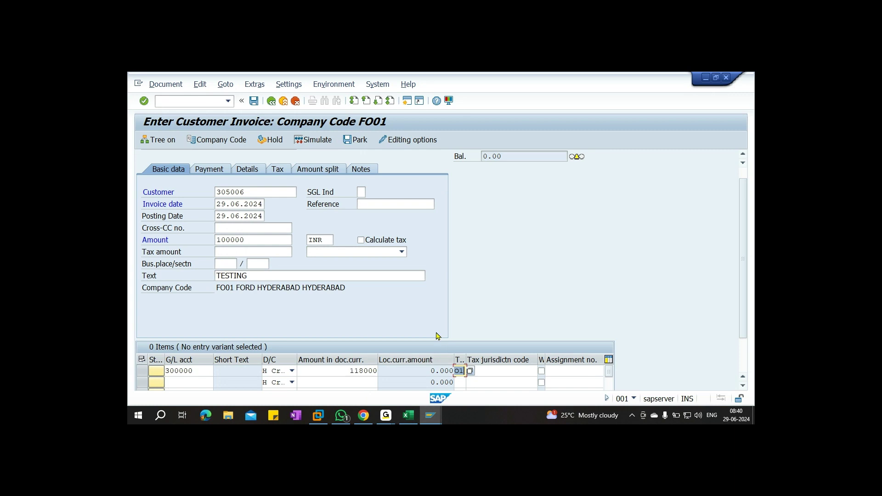
key(Return)
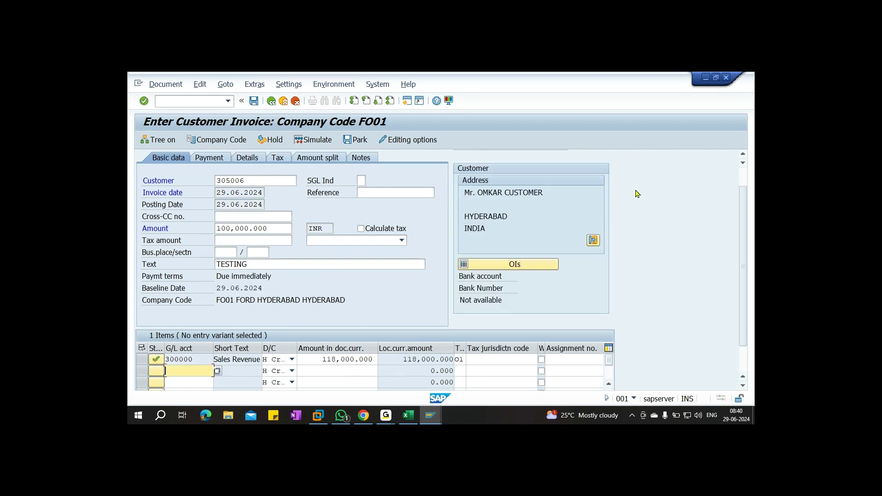
Change the header amount to 118000 to clear the 18,000.000 imbalance
drag(483, 171, 536, 183)
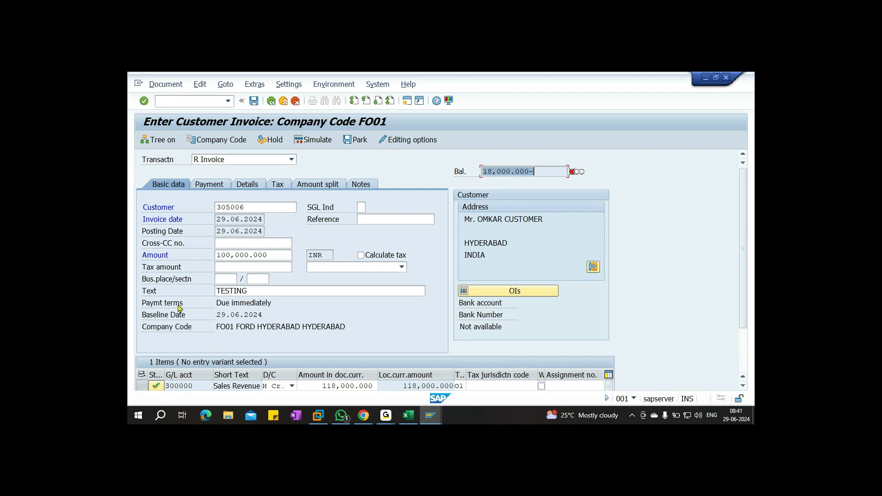
double_click(222, 255)
text(118000)
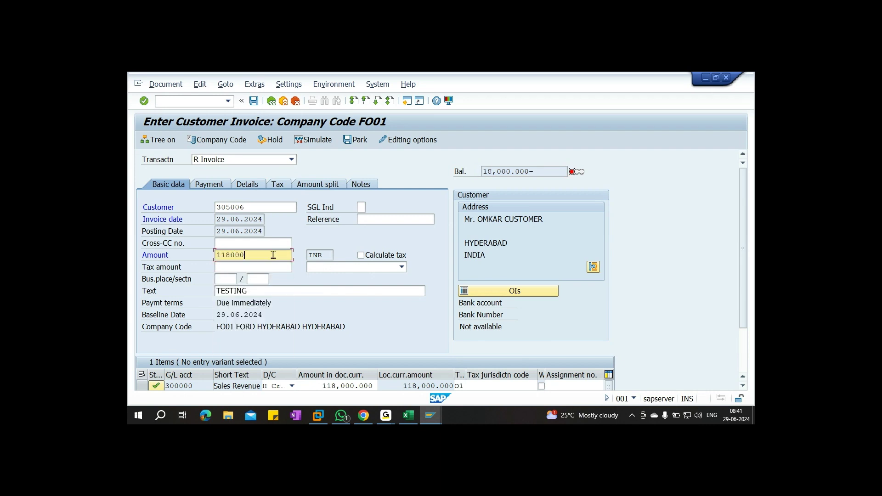
Calculate tax with code O1 (GST @ 18%) and view the invoice's tax details
click(361, 255)
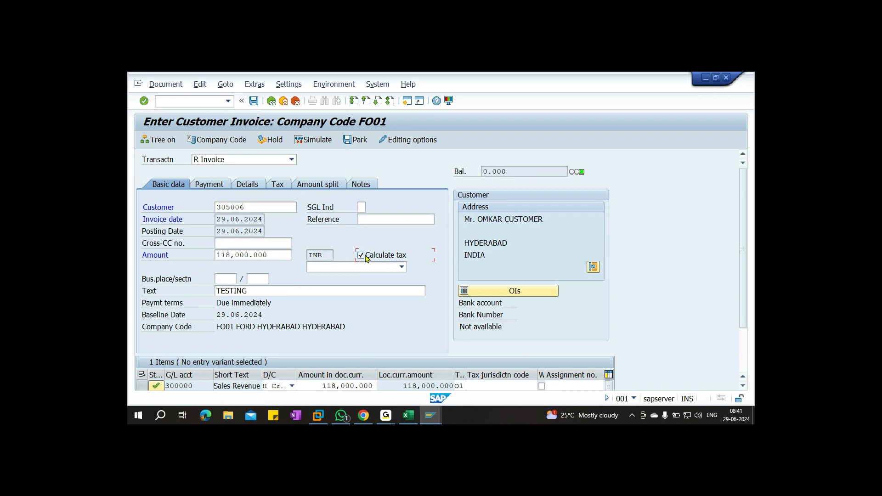
click(402, 268)
click(377, 286)
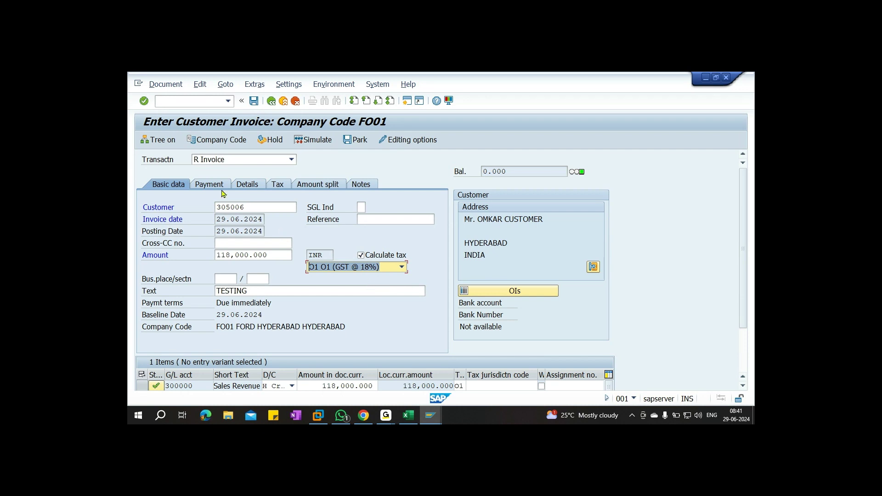
click(278, 185)
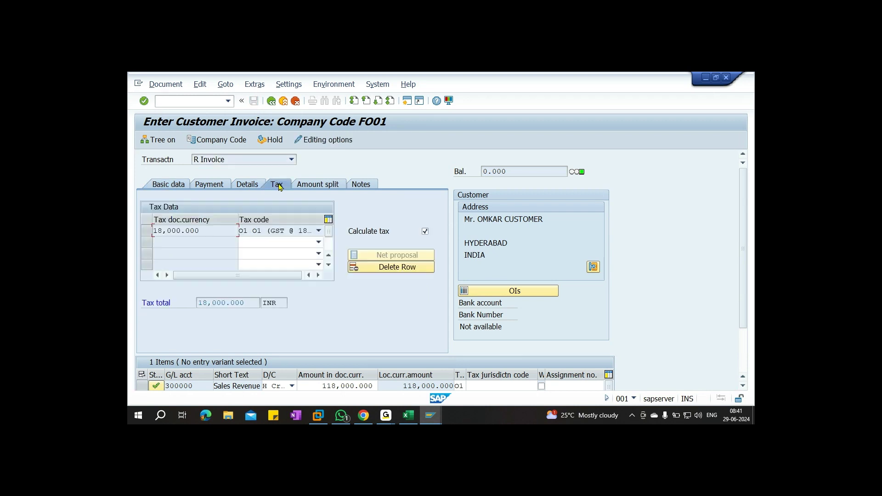
Review the 18,000.000 tax total, then show the payment details with terms 0001
drag(199, 303, 252, 300)
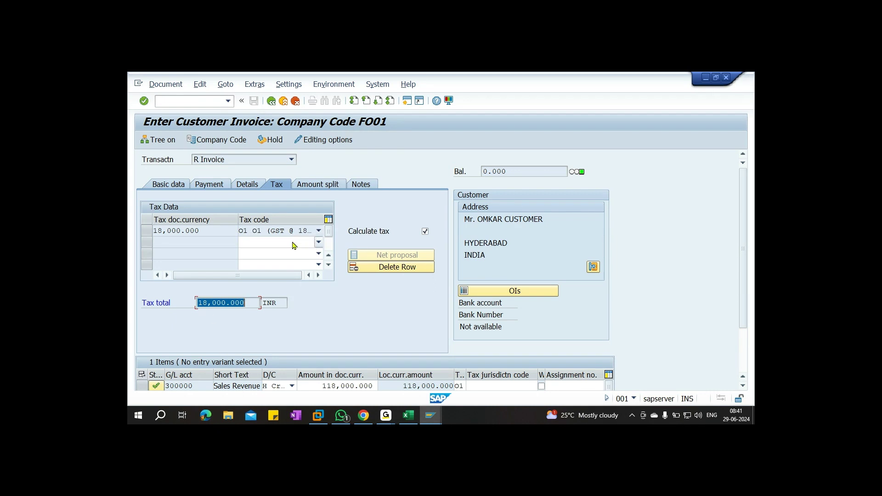
click(210, 186)
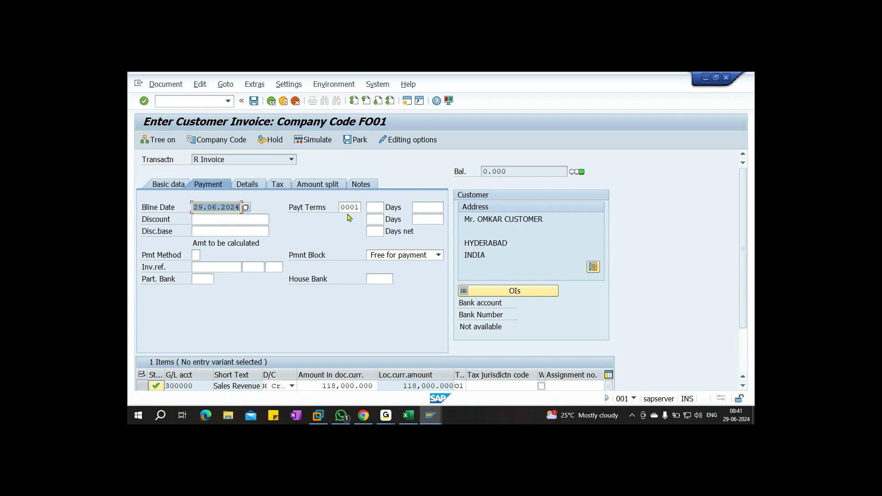
Back on Basic data, simulate the posting to see customer, revenue, CGST and SGST lines
click(166, 185)
click(312, 140)
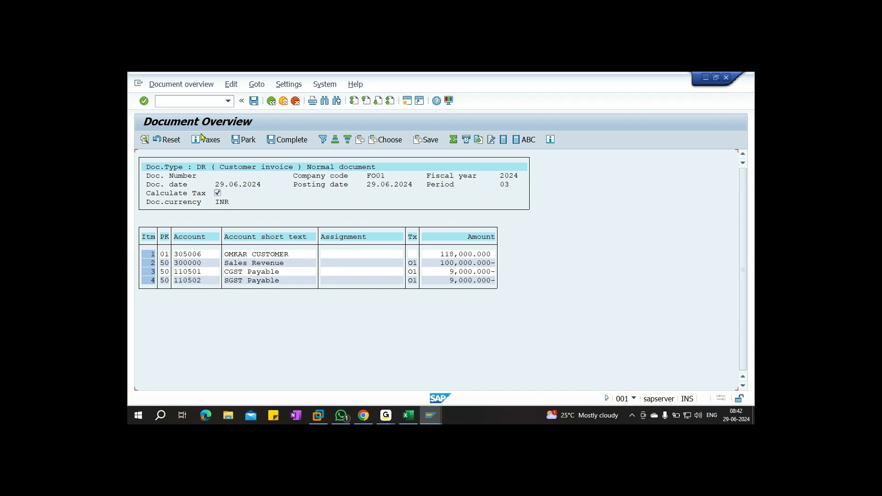
Post the simulated customer invoice, creating document 1013 in company code FO01
click(253, 101)
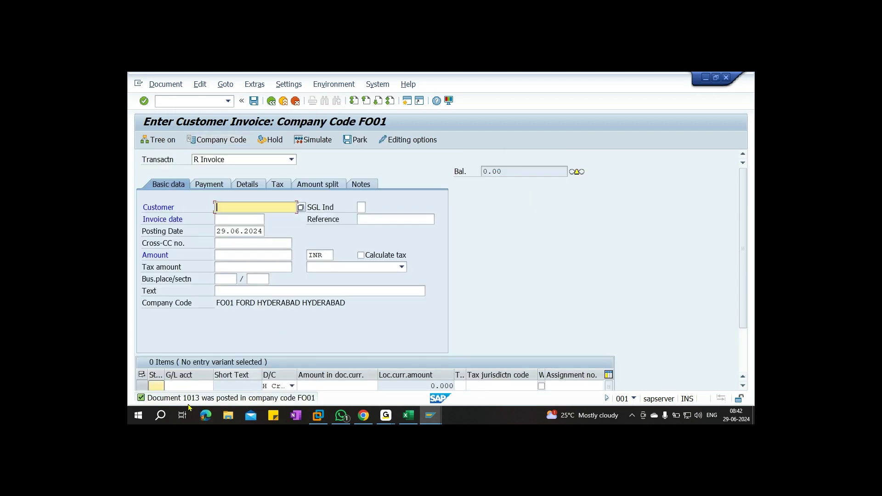
Log sales document 1013 in Excel cell I22 and save the workbook
click(408, 416)
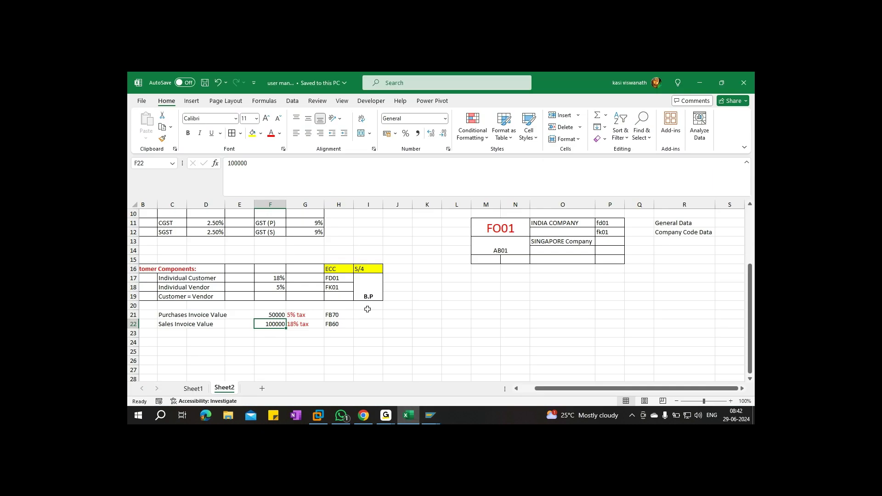
click(372, 315)
text(1010)
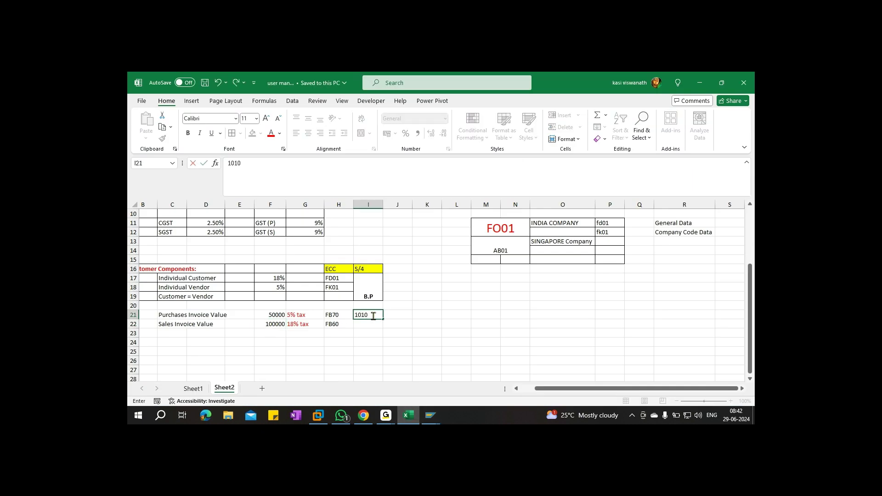
key(ctrl+Return)
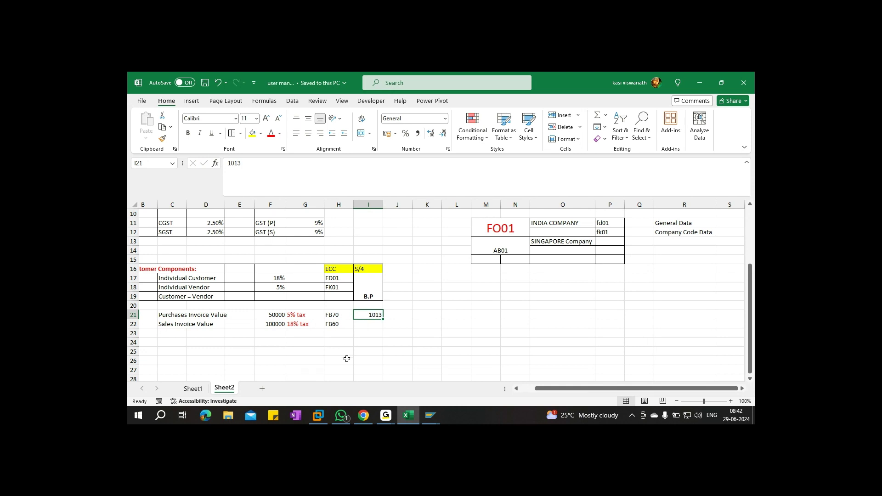
key(ctrl+c)
click(373, 325)
key(ctrl+v)
key(ctrl+s)
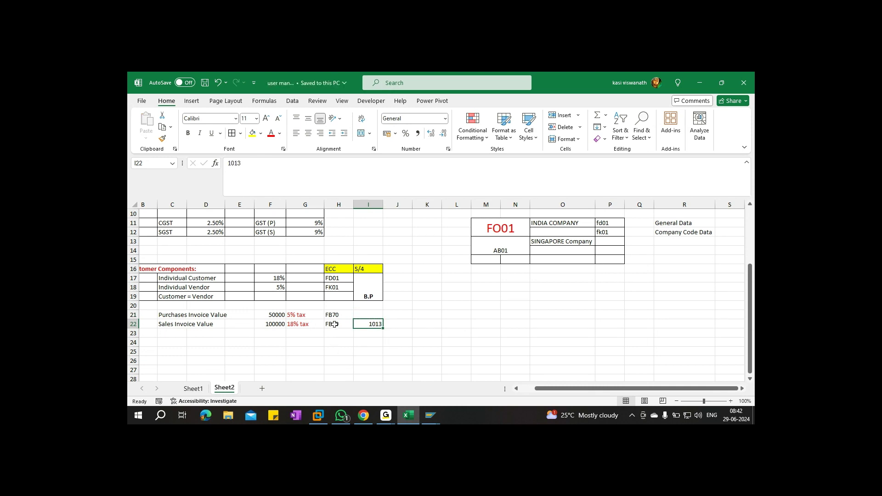
Correct the transaction codes to FB60 in H21 and FB70 in H22, then save
double_click(344, 313)
text(60)
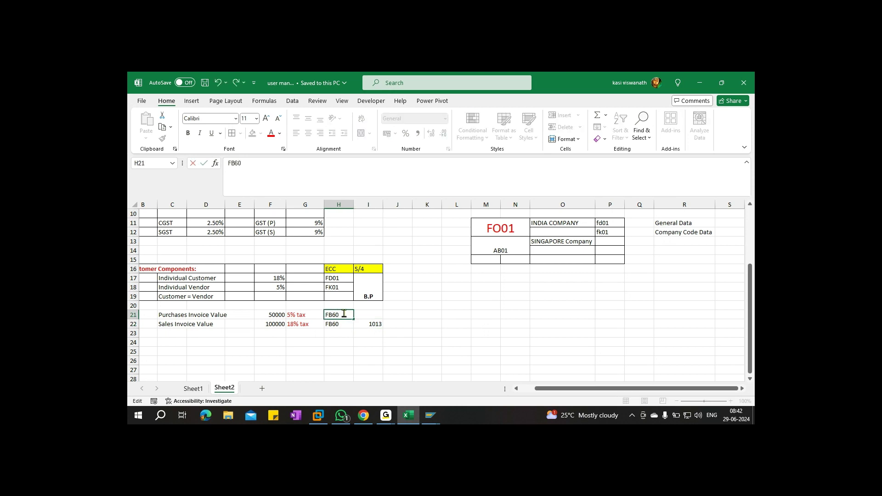
double_click(344, 325)
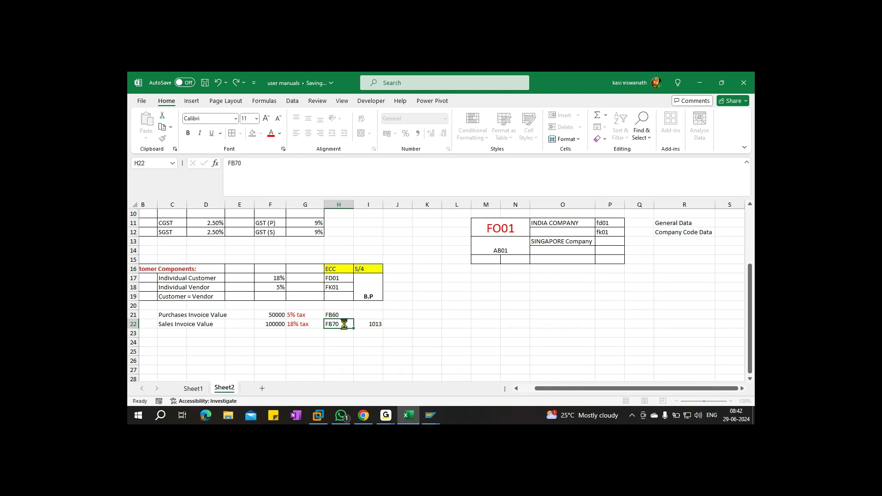
key(ctrl+s)
key(alt+Tab)
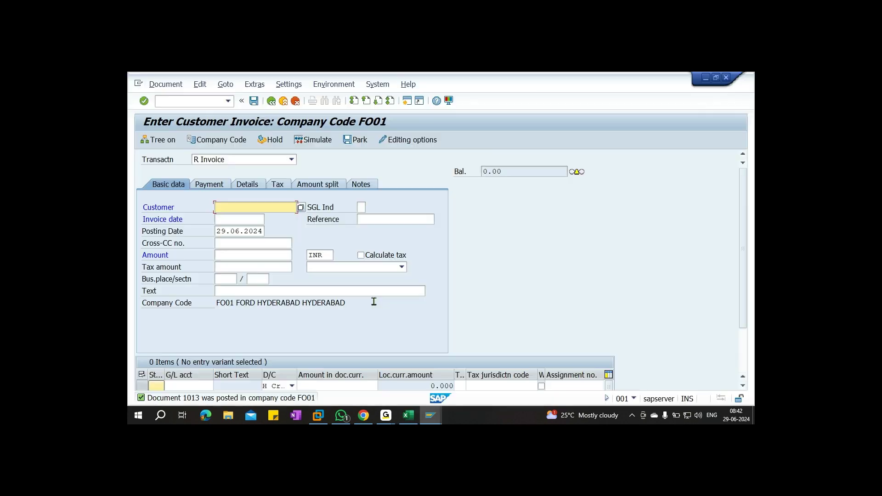
Check the current transaction, then start vendor invoice entry with /NFB60
click(633, 399)
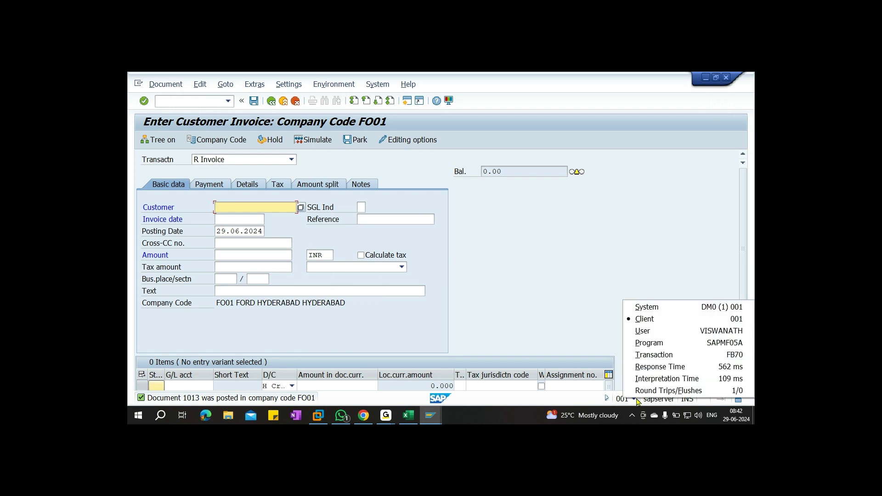
click(709, 358)
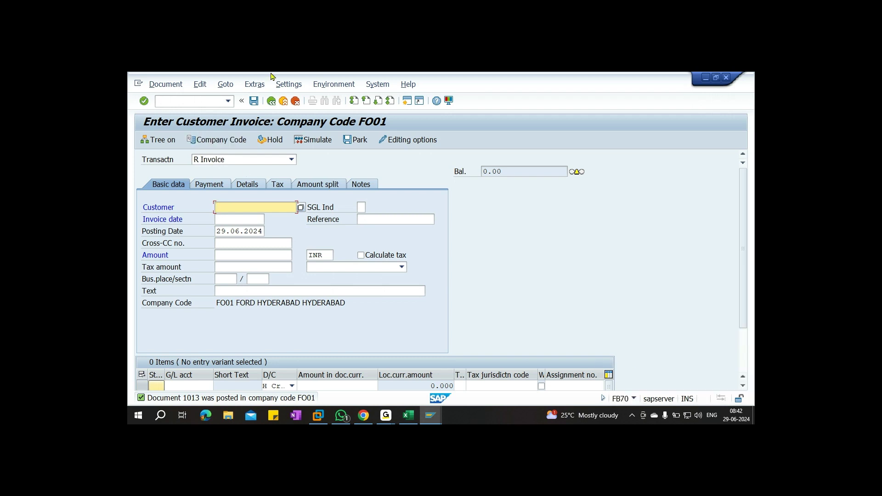
click(175, 98)
text(/NFB60)
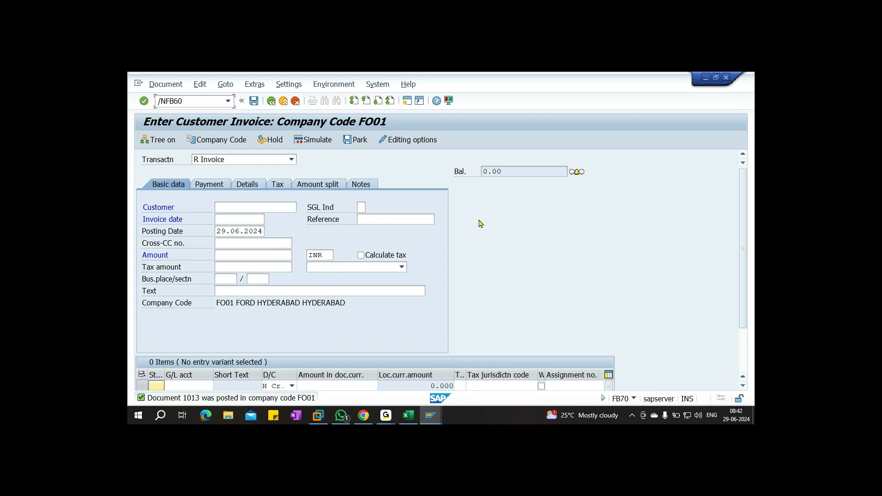
key(Return)
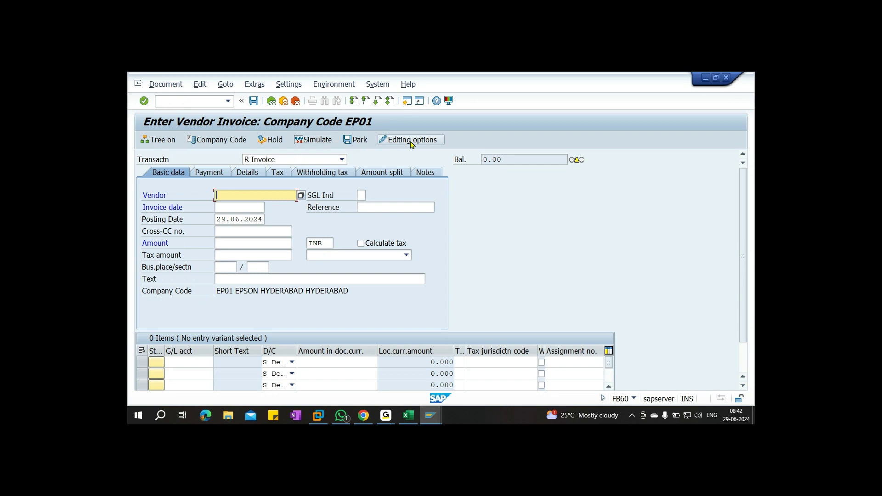
Switch the vendor invoice's company code from EP01 to FO01
click(215, 141)
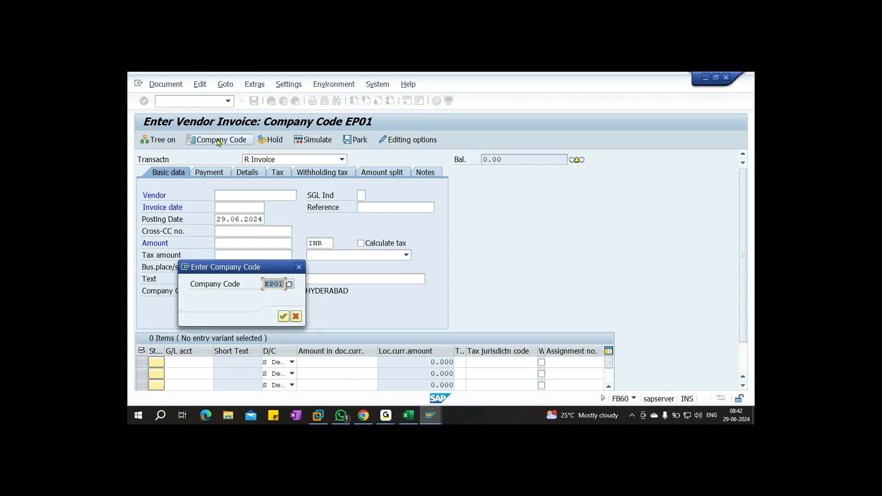
text(FO01)
key(Return)
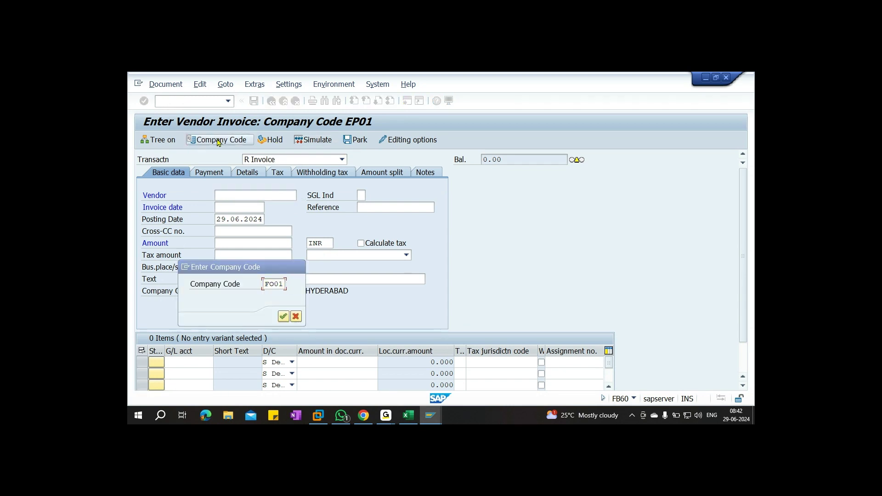
drag(233, 291, 342, 303)
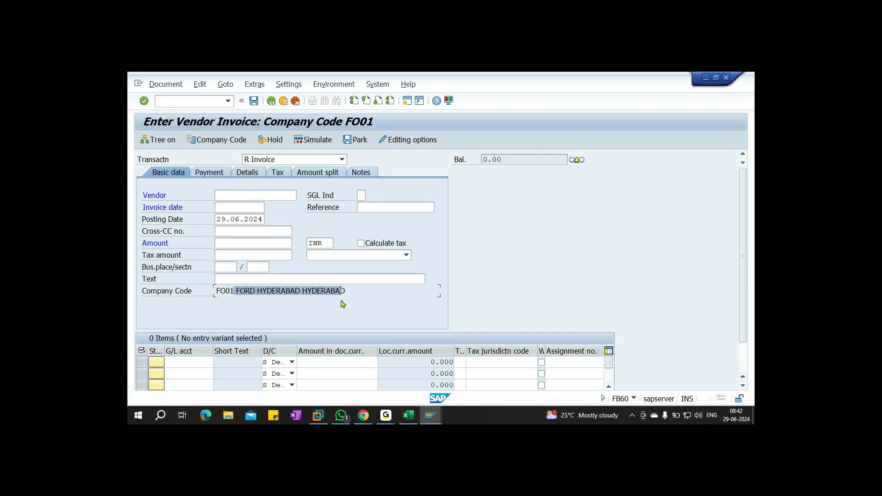
Set the invoice date to 29.06.2024 from the calendar
click(222, 206)
key(F4)
key(Return)
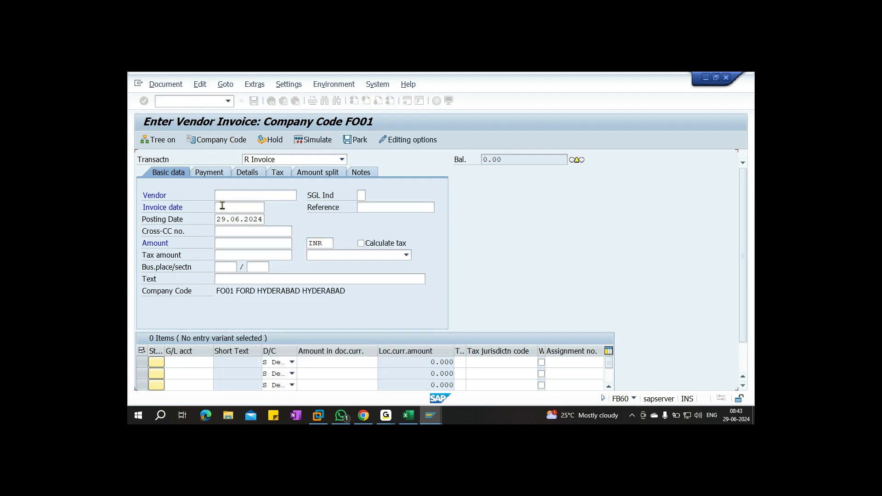
Select vendor 1006 from the FO01 vendor search and check the amount in Excel
click(235, 196)
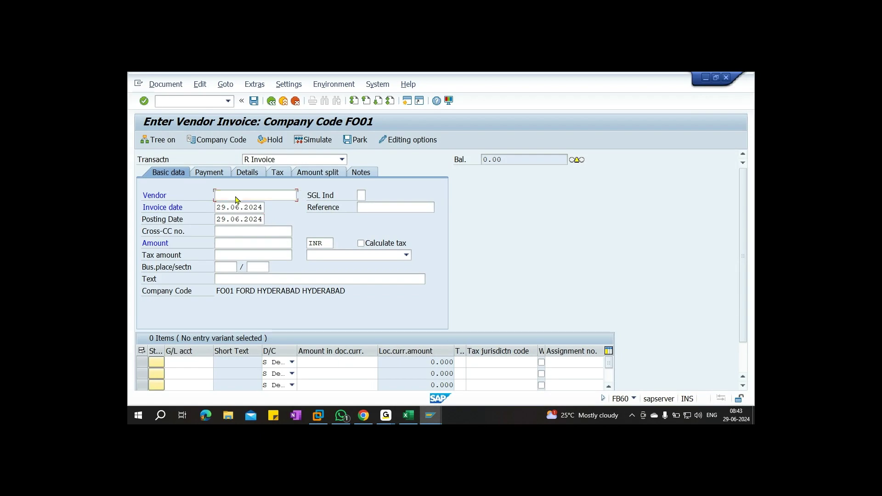
key(F4)
click(592, 390)
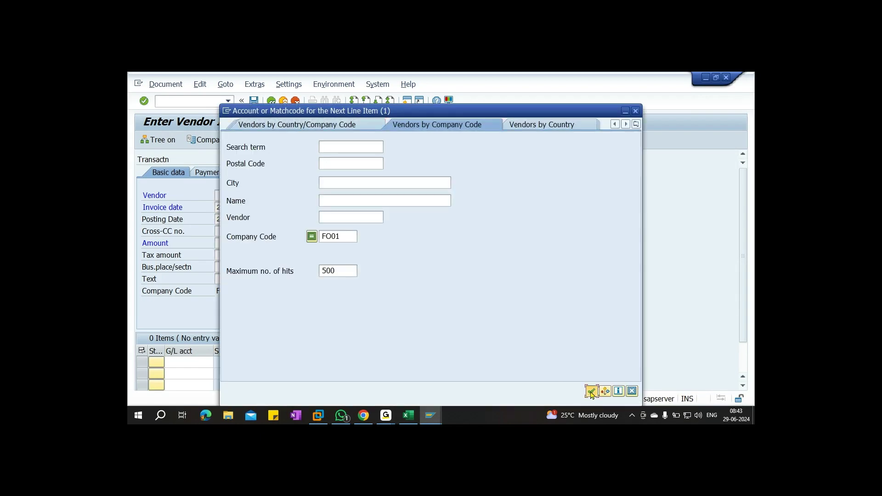
double_click(340, 164)
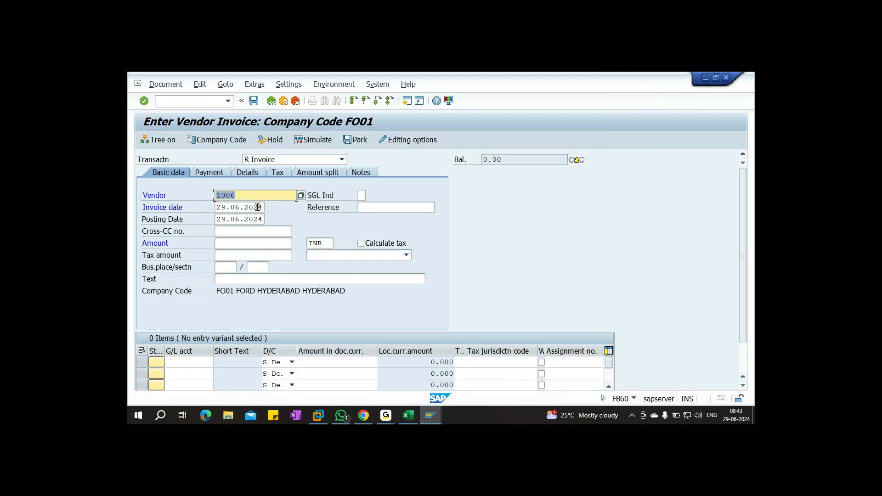
click(235, 243)
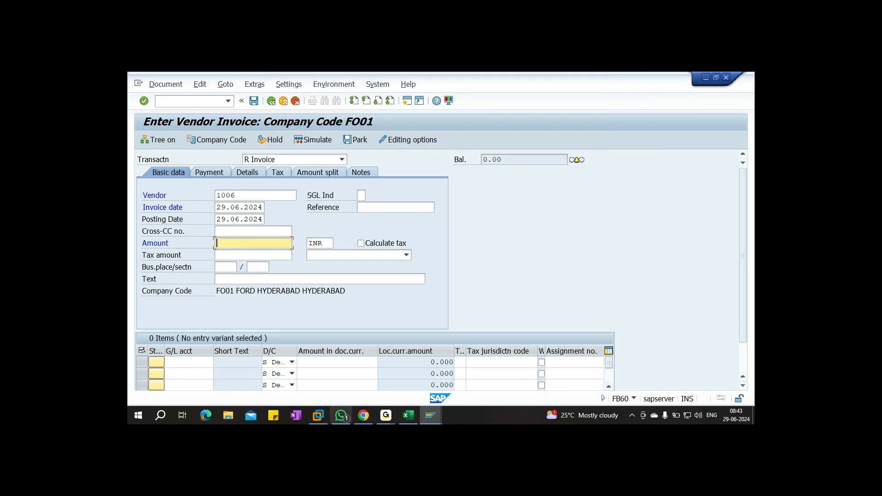
click(408, 416)
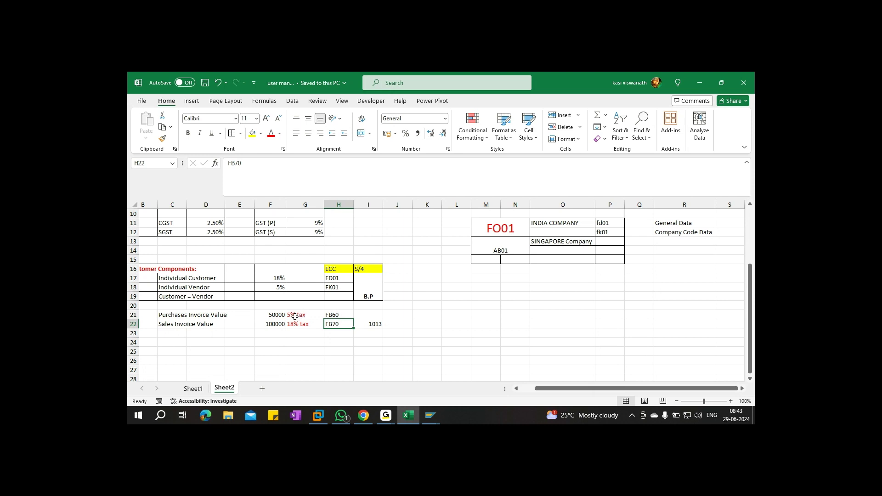
key(alt+Tab)
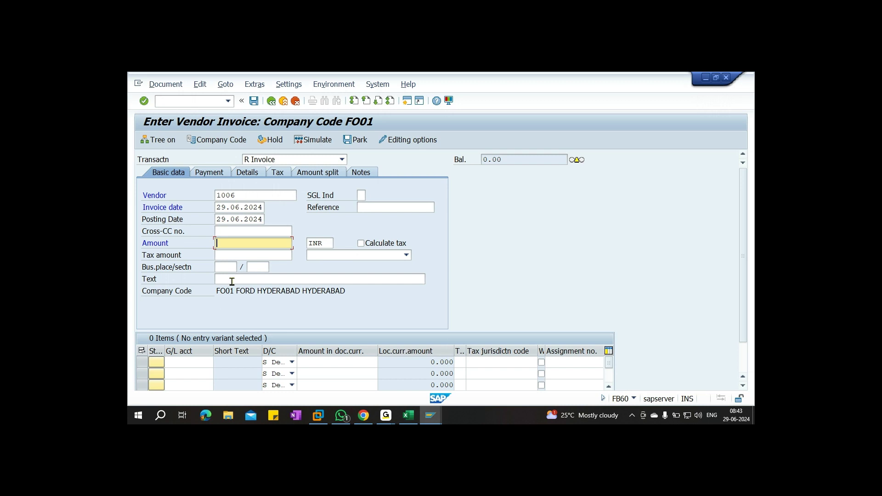
Enter invoice amount 52500 and header text TAX TESTING
text(52500)
click(232, 277)
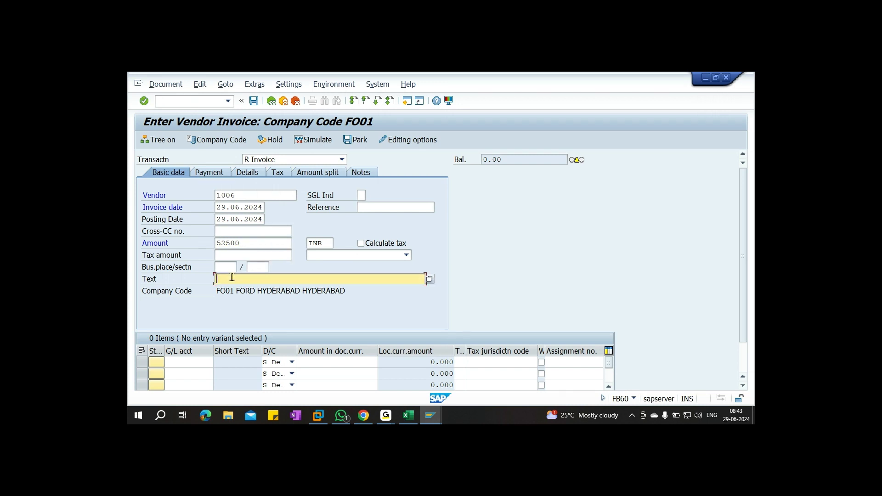
text(TAX TESTING)
Add line 1 debiting G/L 400000 by 52500 with tax code I1 (GST 5%)
click(196, 360)
text(400000)
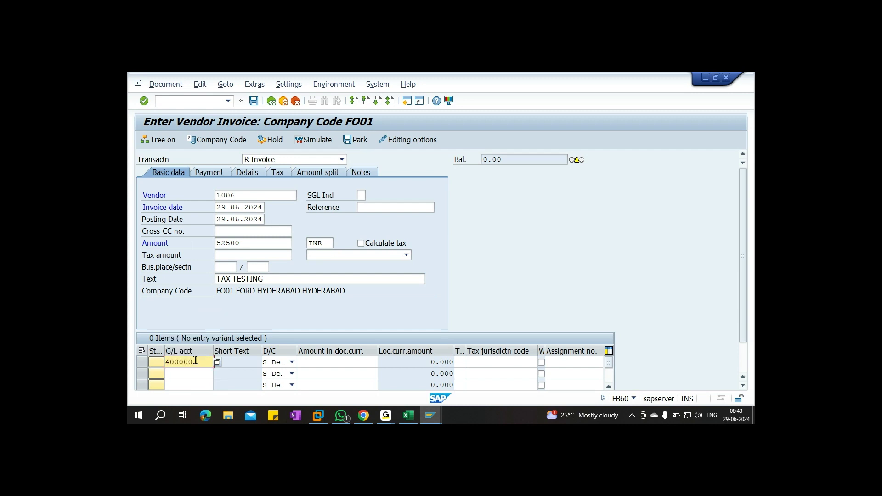
key(Tab)
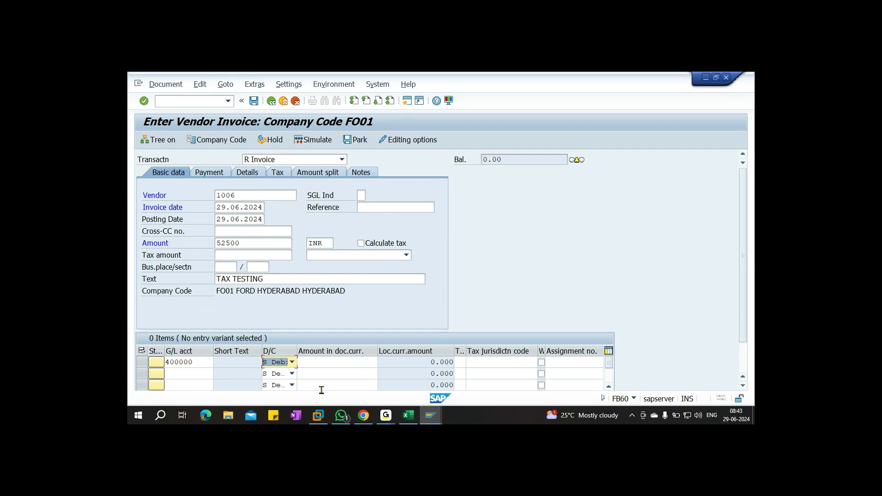
click(323, 363)
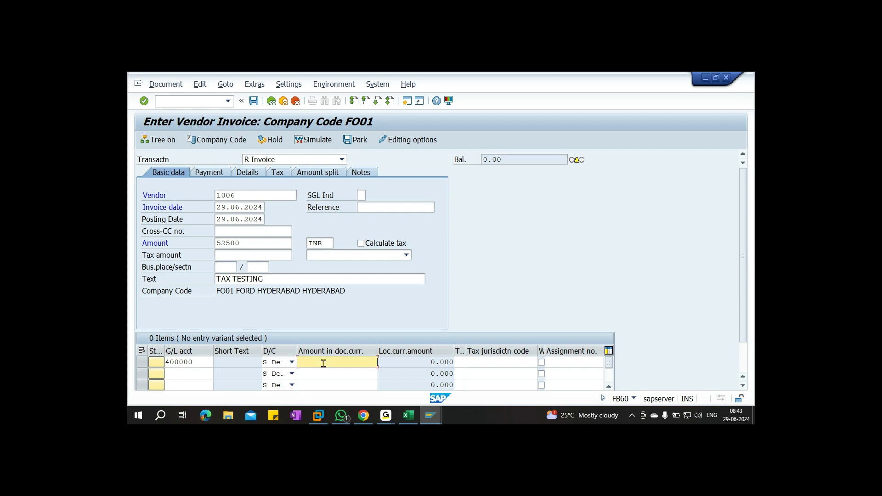
text(52500)
click(460, 363)
click(470, 363)
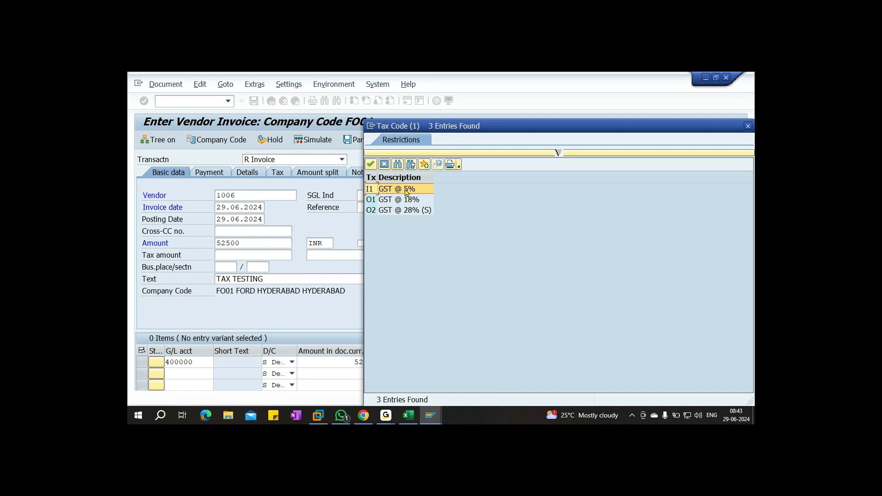
double_click(411, 190)
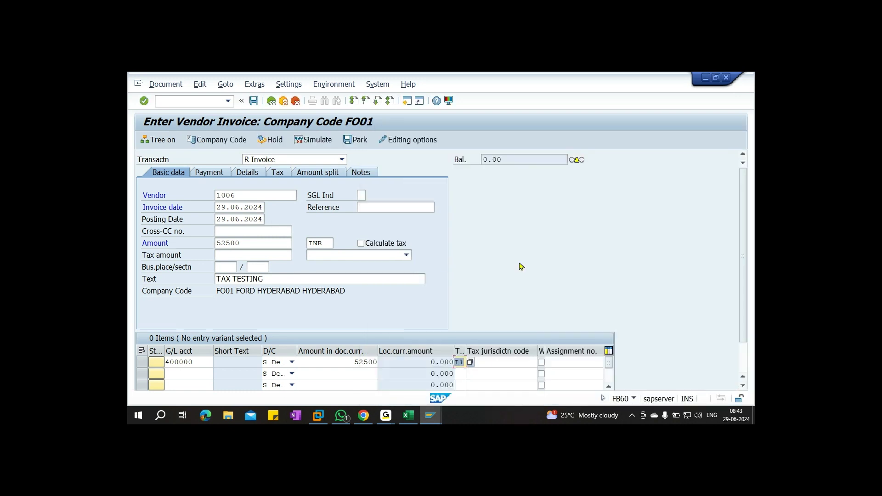
click(407, 416)
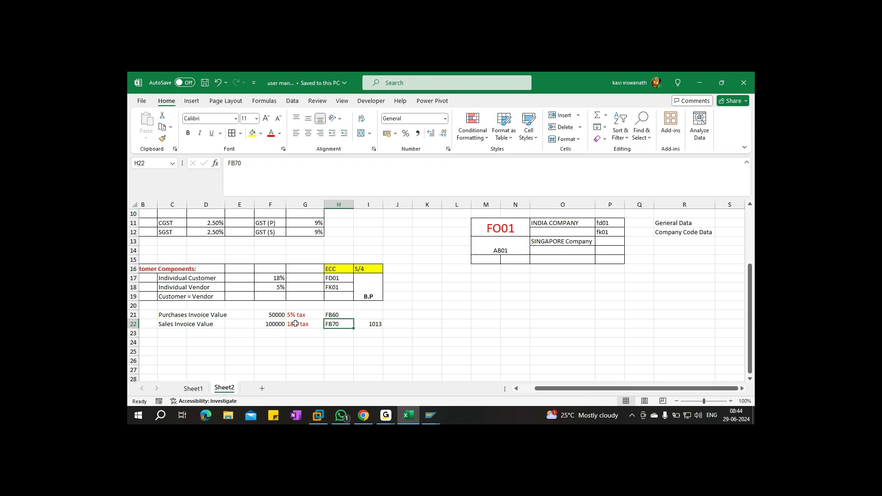
key(alt+Tab)
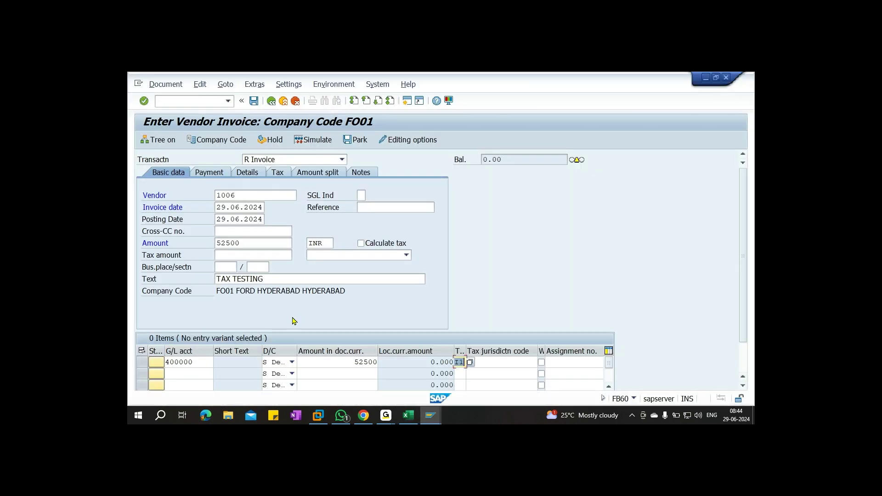
Calculate tax with header code I1 (GST @ 5%), giving 2,500 tax and zero balance
click(369, 247)
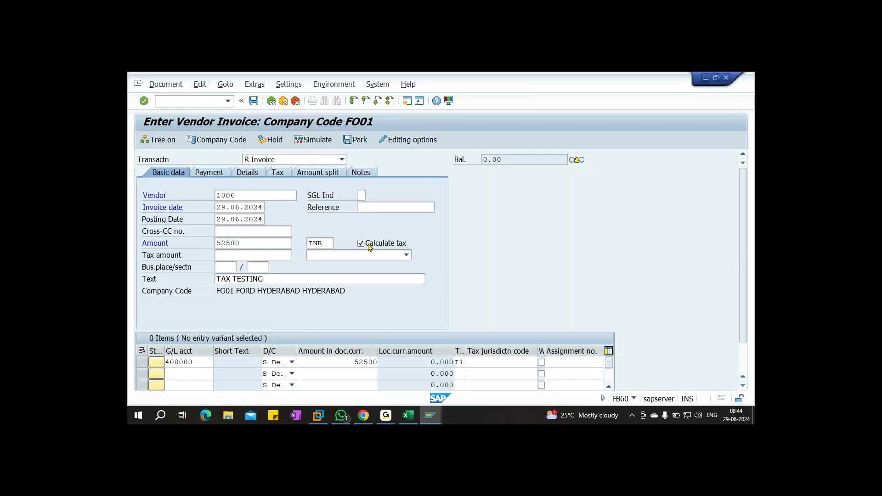
key(Return)
click(508, 161)
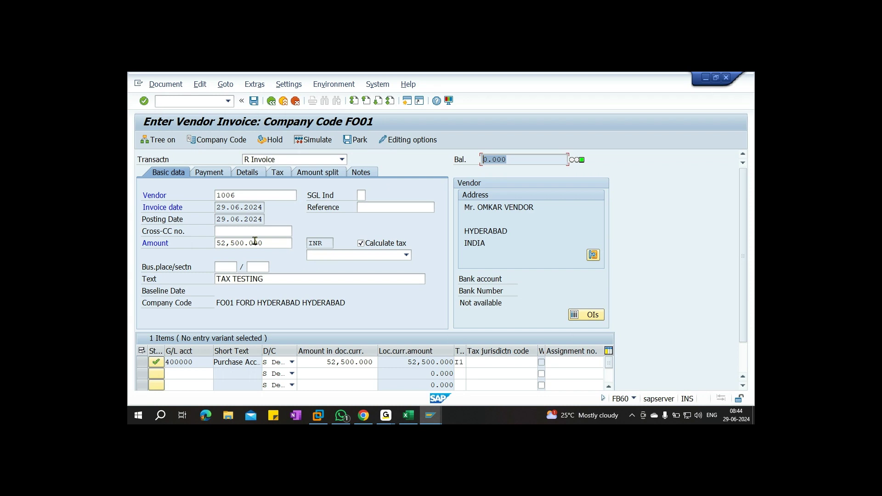
click(406, 255)
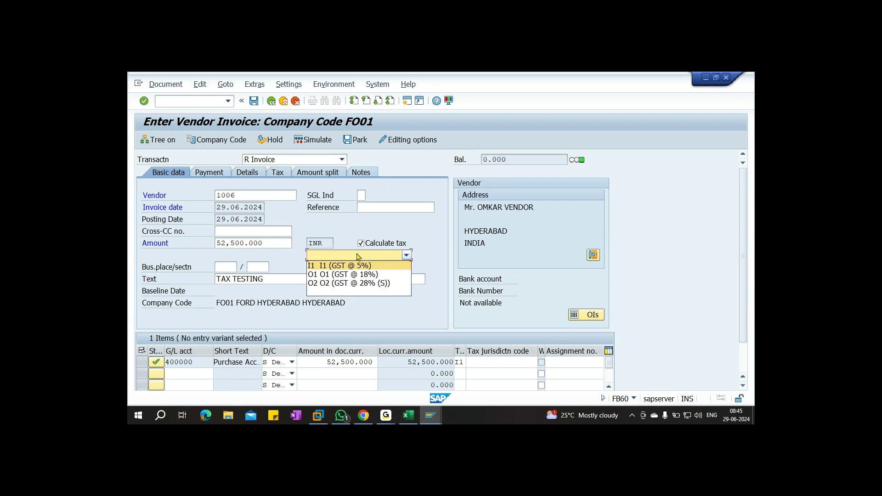
click(347, 267)
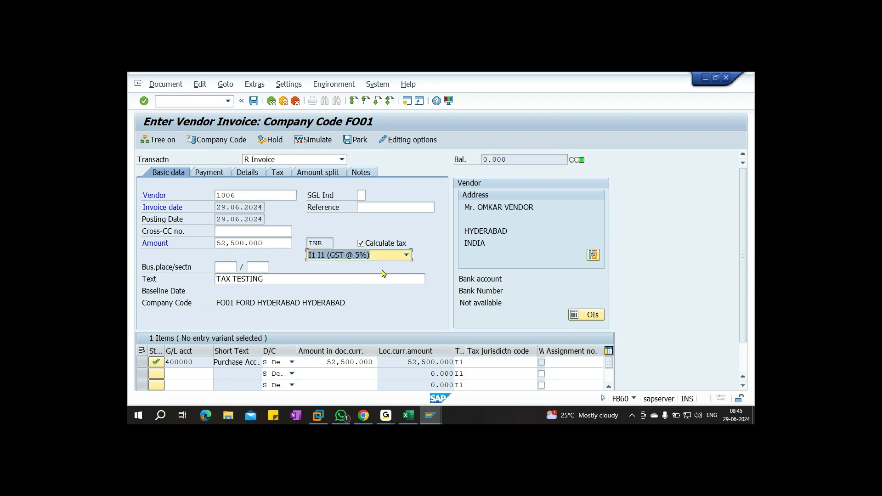
click(508, 161)
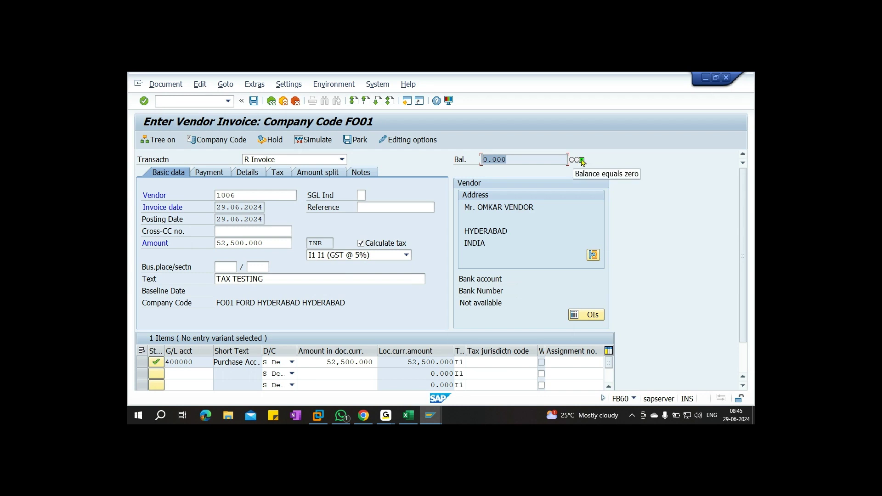
click(277, 174)
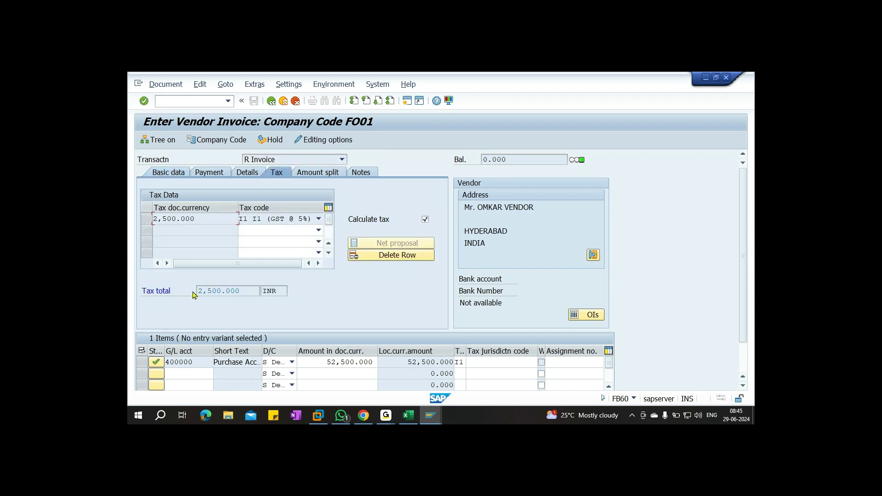
Simulate the 50,000 purchase with 1,250 CGST and SGST, then post it as document 2002
drag(241, 289, 171, 307)
click(178, 174)
click(323, 140)
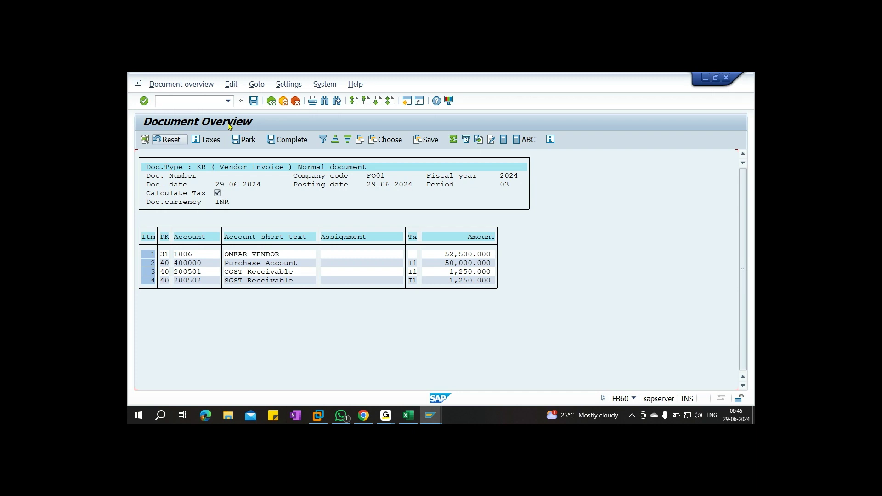
click(254, 100)
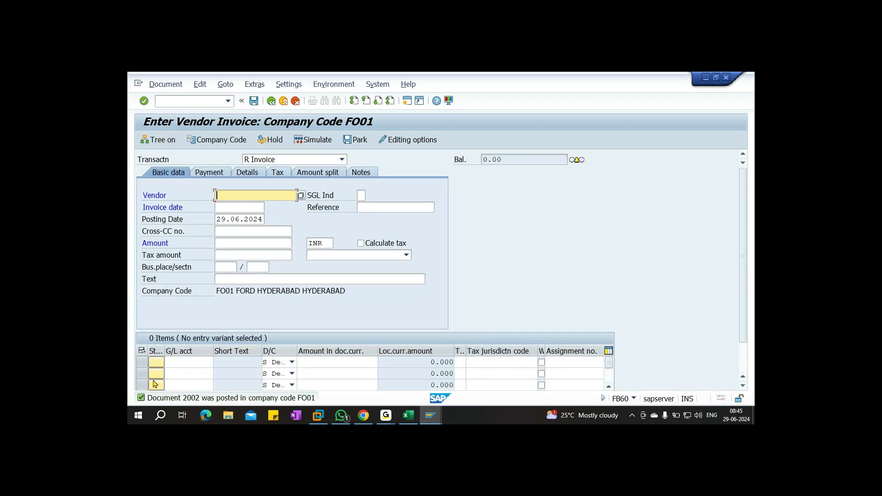
Record document 2002 in I21, tax 2500 in K21 and sales tax 18000 in K22
click(408, 415)
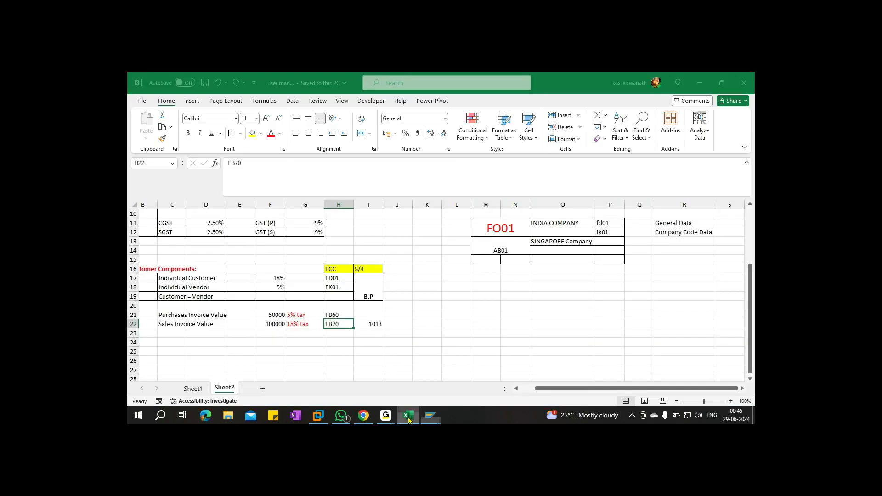
click(373, 315)
text(2002)
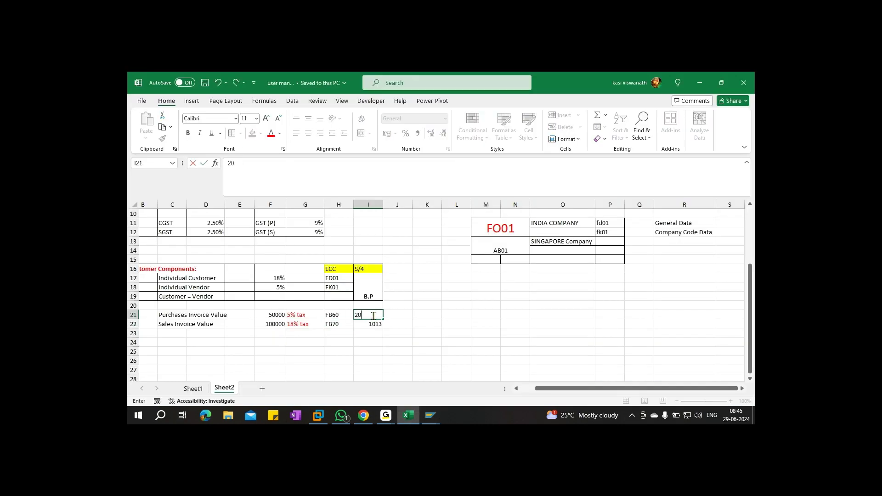
key(Tab)
key(Tab)
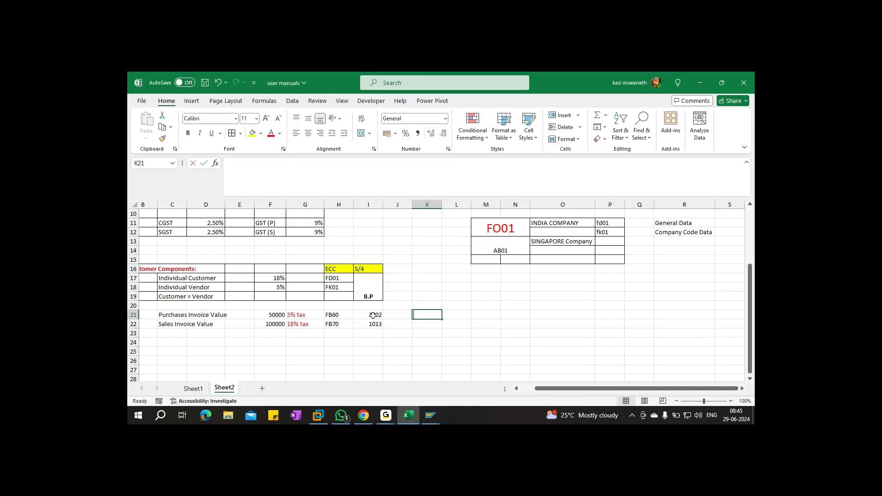
text(2500)
key(Return)
text(18000)
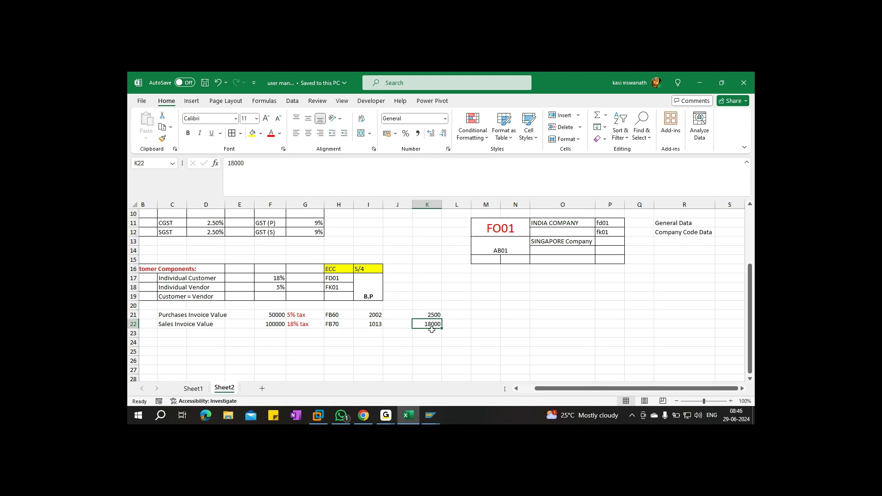
click(429, 314)
Compute the net tax 18000 − 2500 = 15,500 in Windows Calculator
key(super+r)
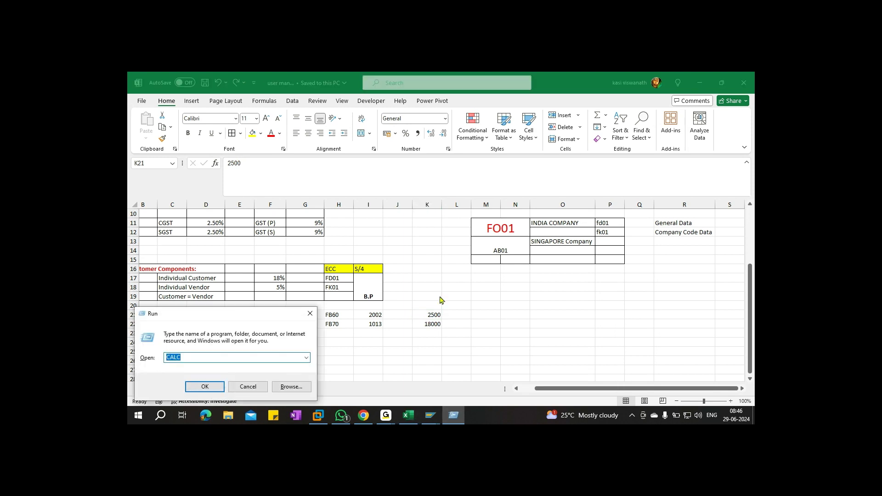
key(Return)
text(18000)
key(minus)
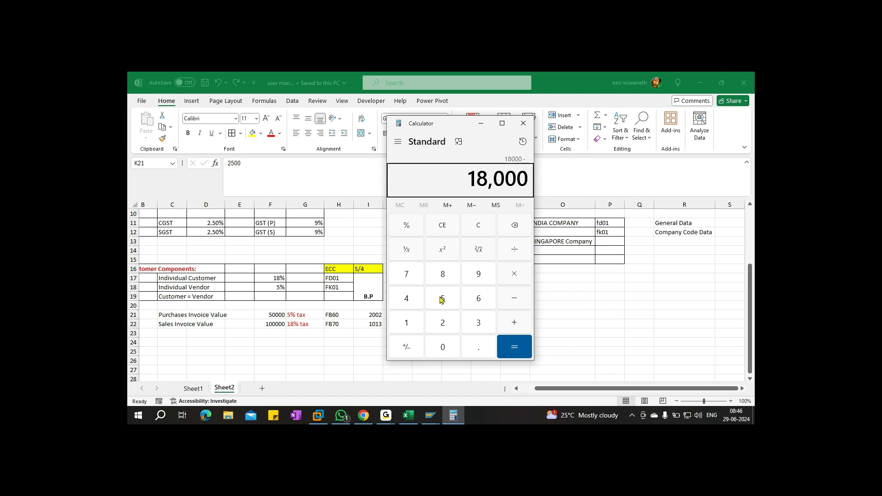
text(2500)
key(Return)
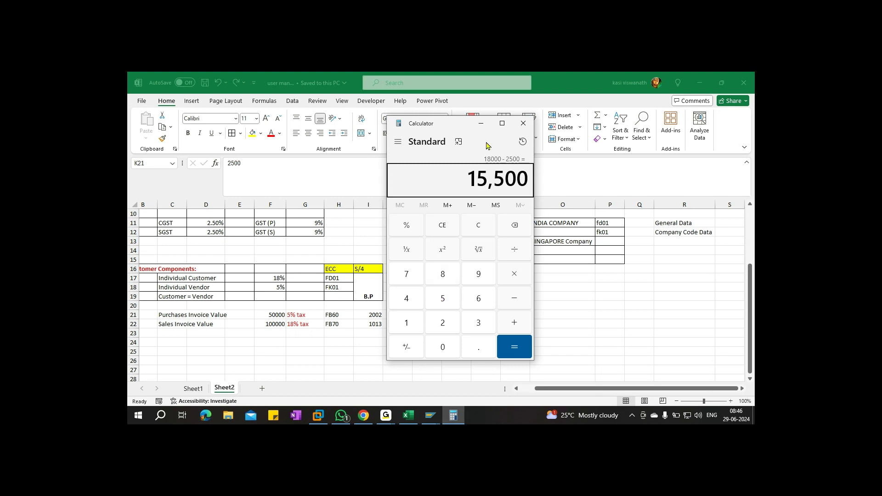
click(481, 124)
drag(457, 314, 459, 325)
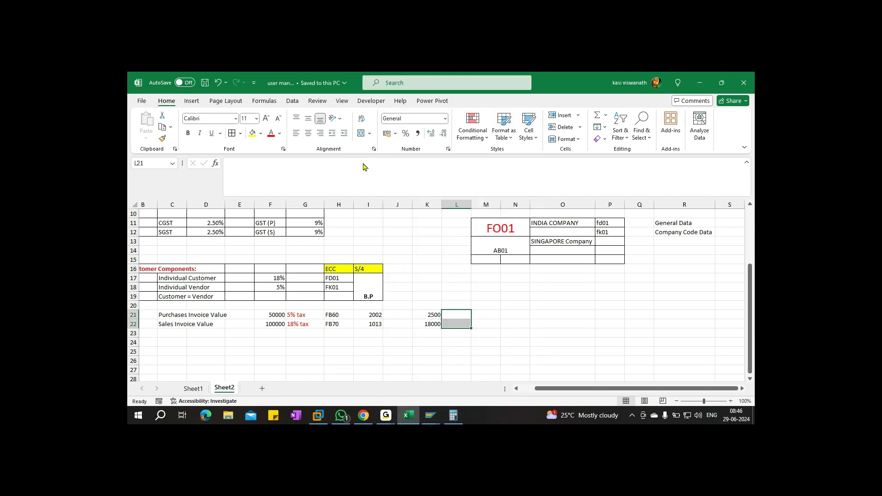
Enter 15500 in merged L21:L22 under a TAX DIFFERENCE heading, widening column L
click(361, 136)
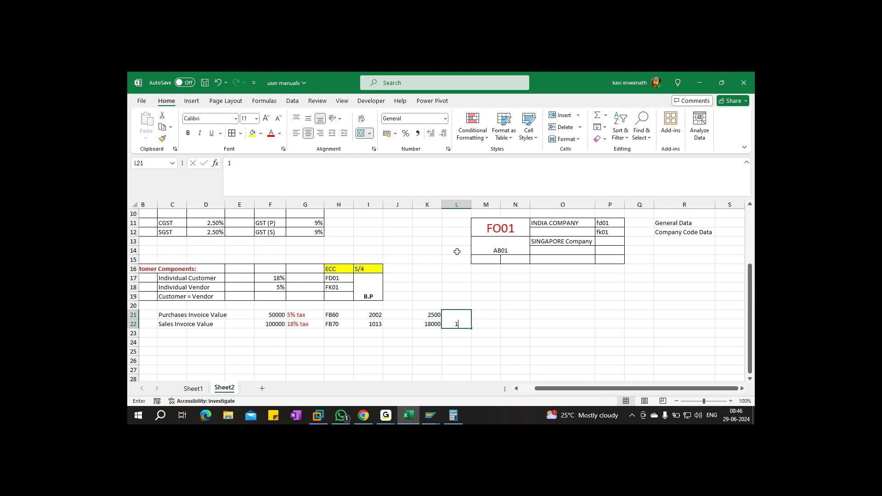
text(15500)
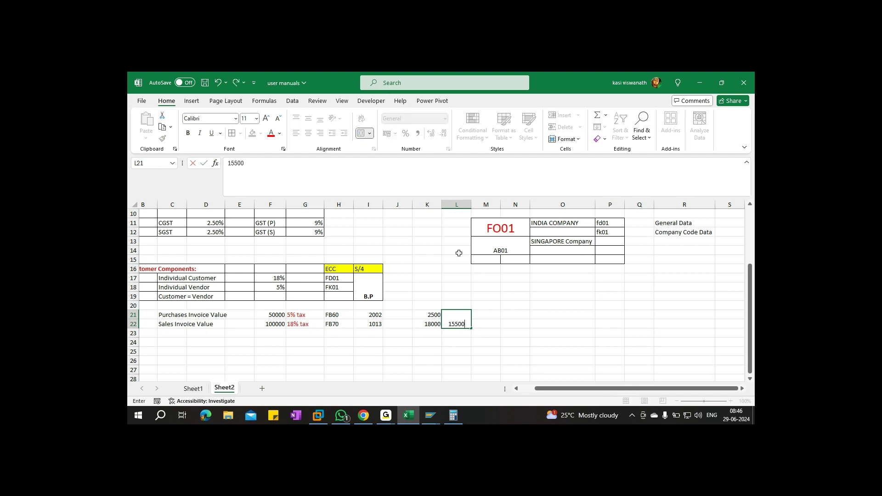
click(454, 306)
text(TAX DIFFERENCE)
key(ctrl+Return)
key(ctrl+s)
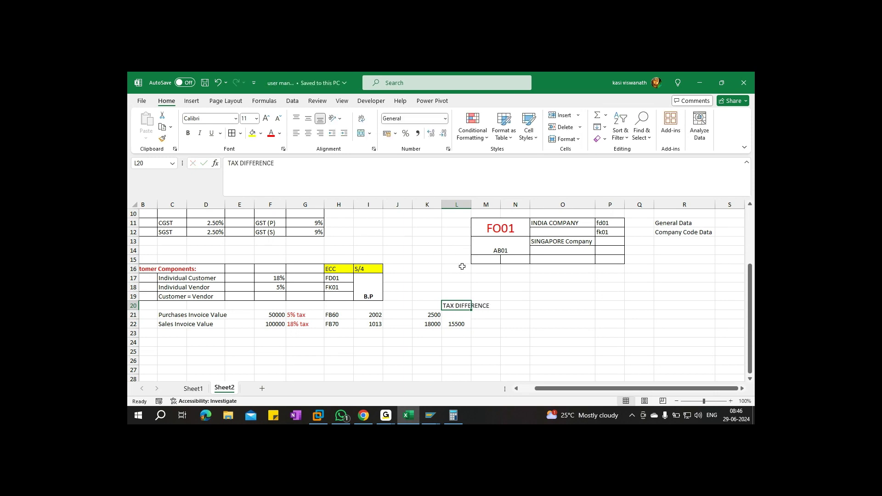
double_click(473, 201)
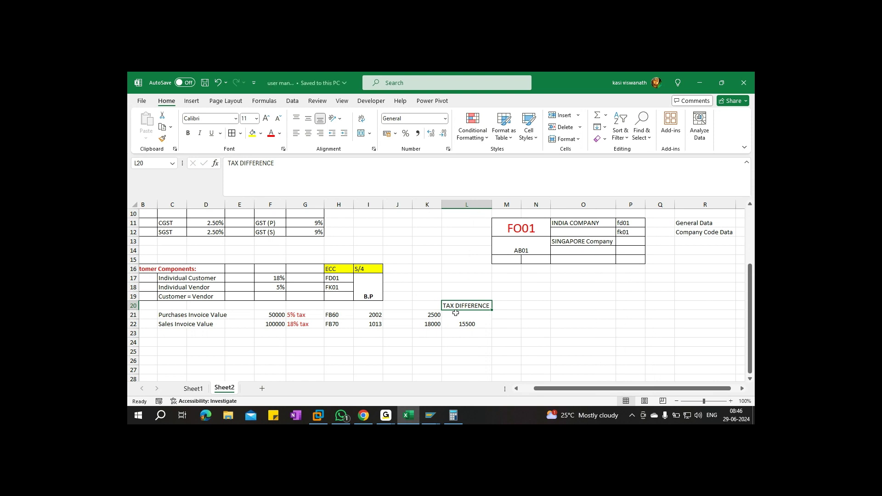
Add All Borders to K21:L22, head column K with TAXES, and return to SAP
drag(433, 315, 464, 323)
click(232, 134)
click(431, 306)
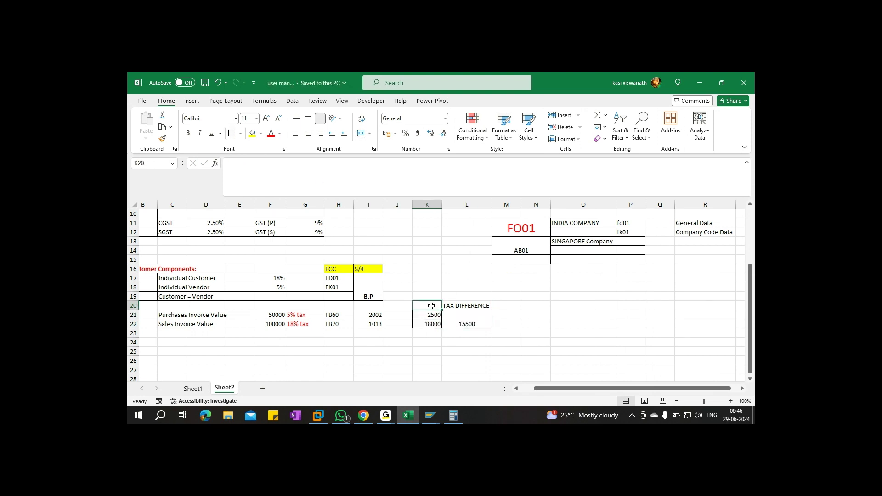
text(TAXES)
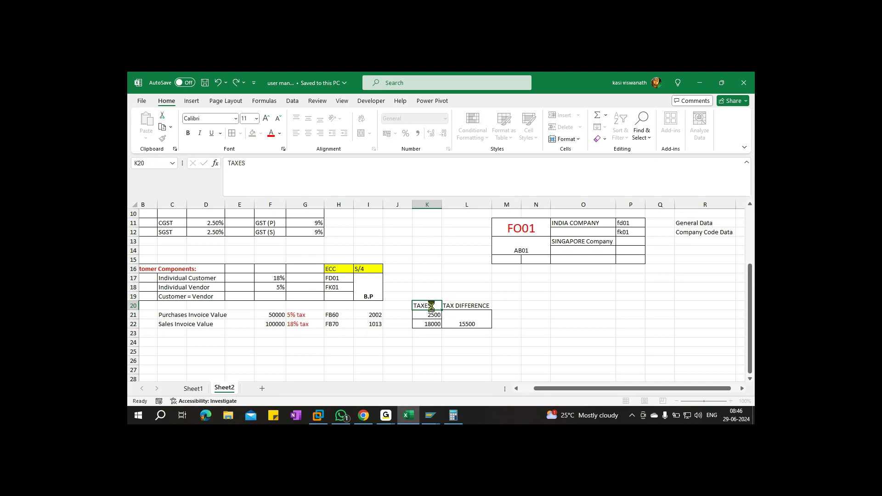
key(Return)
click(506, 343)
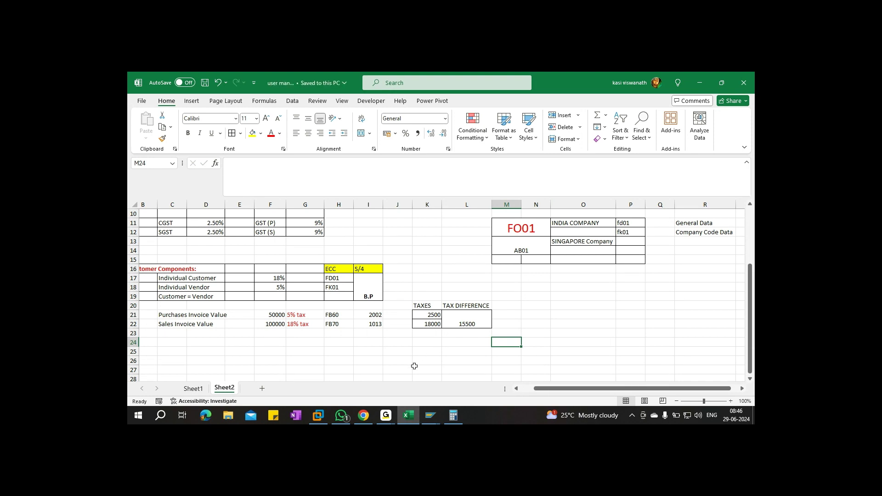
click(431, 416)
click(441, 386)
click(190, 100)
Start an F-22 customer invoice dated 29.06.2024 for the second customer found in company code FO01
text(/nf-22)
key(Return)
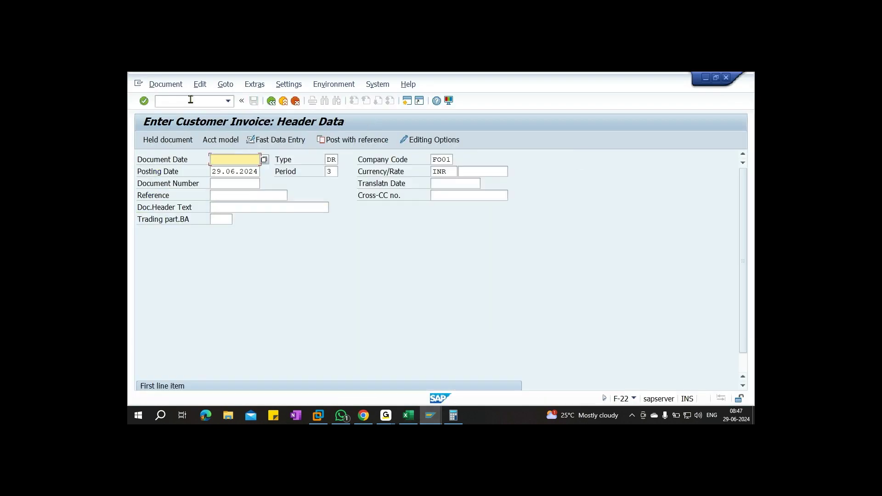
key(F4)
key(Return)
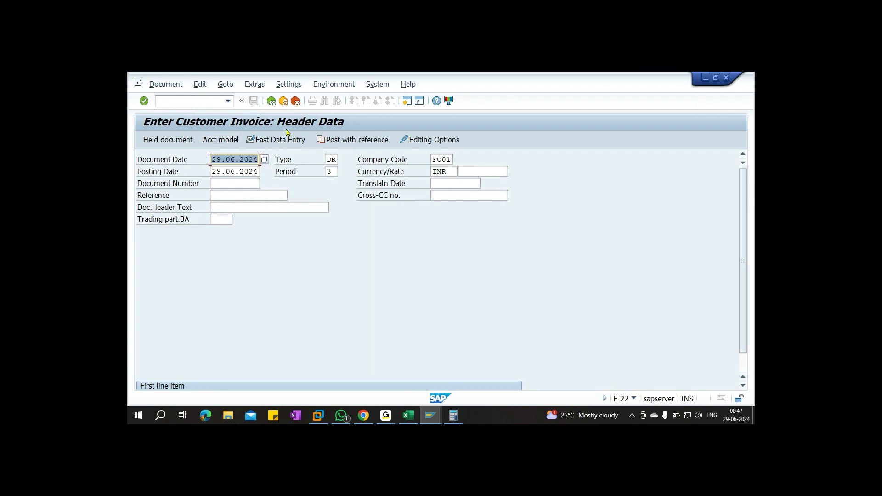
scroll(266, 171, down, 2)
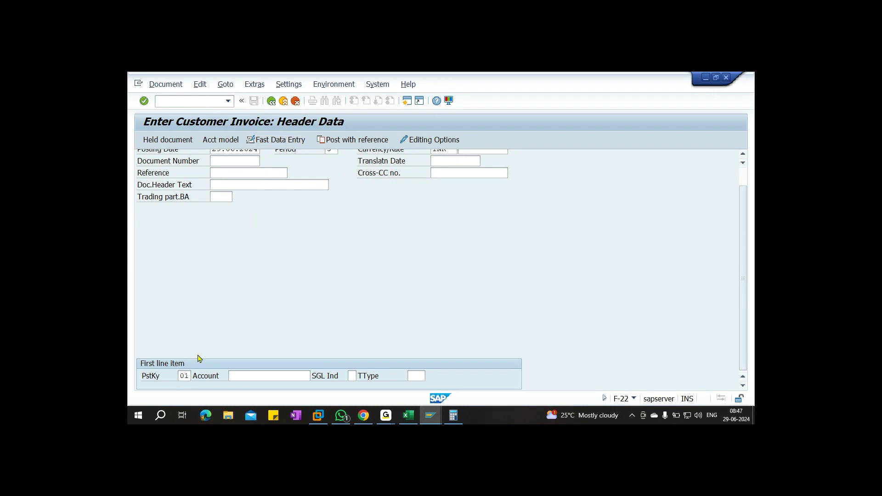
scroll(266, 363, up, 2)
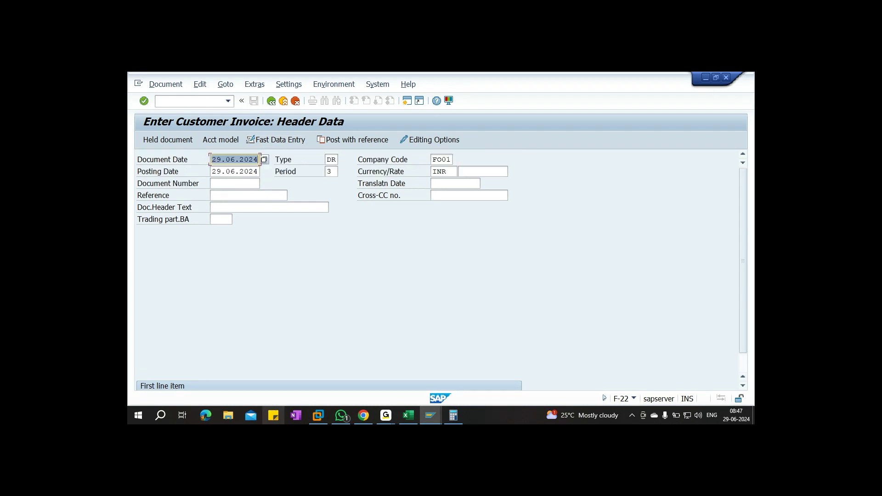
scroll(239, 381, down, 2)
click(248, 375)
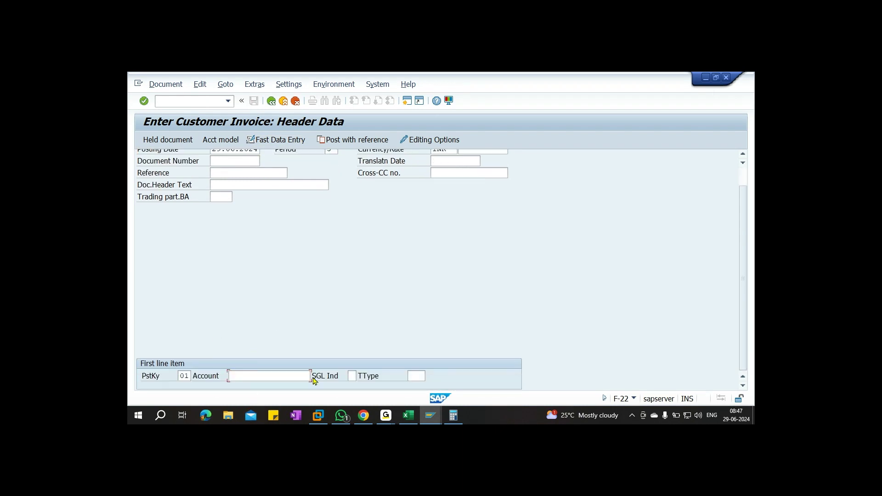
key(F4)
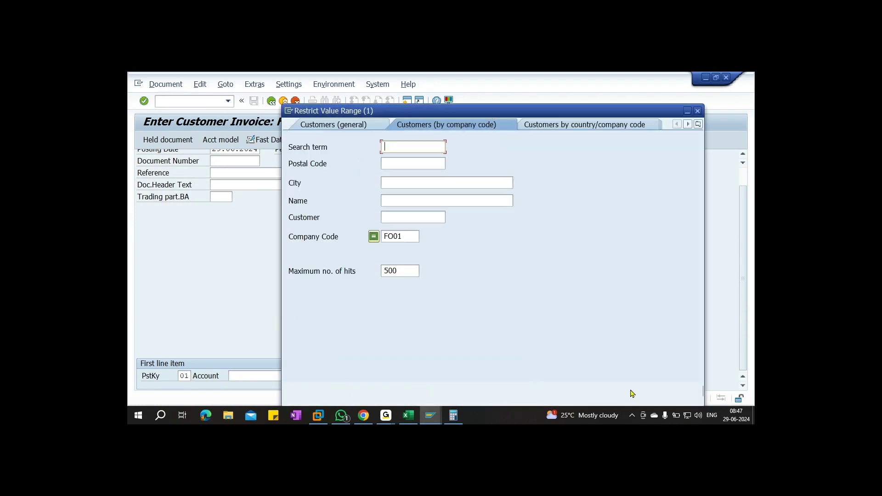
click(655, 391)
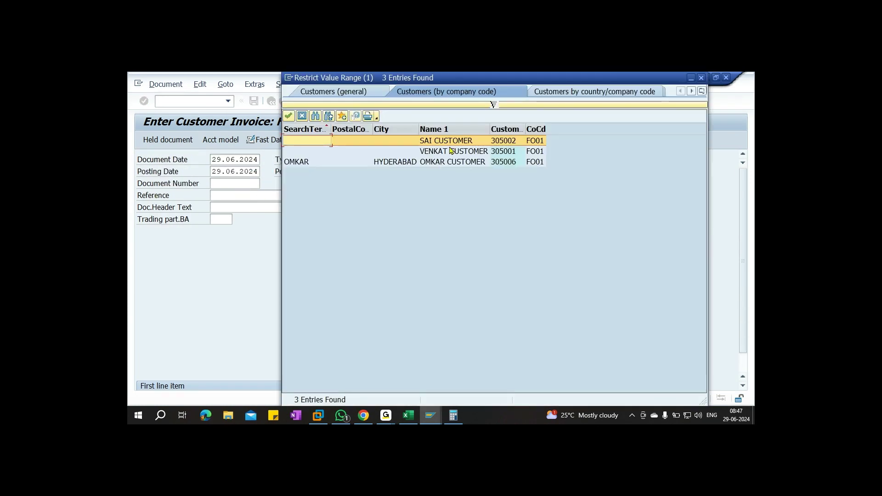
double_click(497, 152)
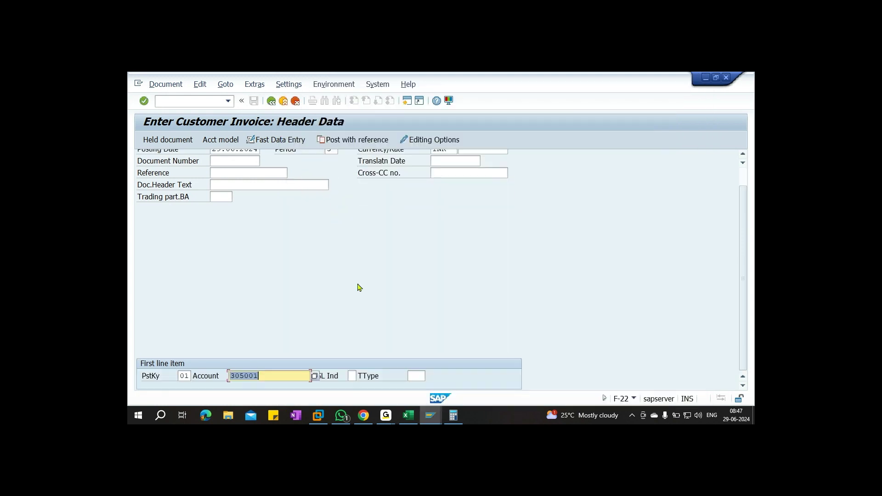
key(Return)
Enter amount 100000 with tax calculation, terms 0001, text TAX TESTING, then key 50 to account 300000
text(00000)
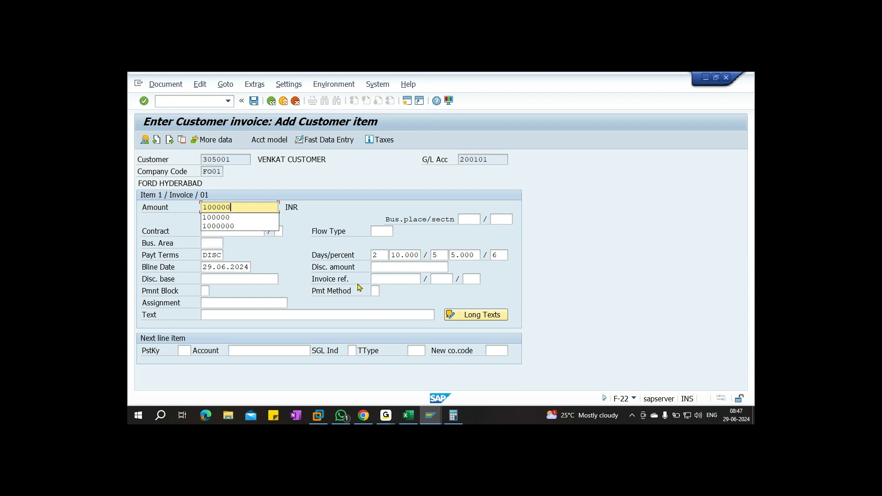
click(286, 184)
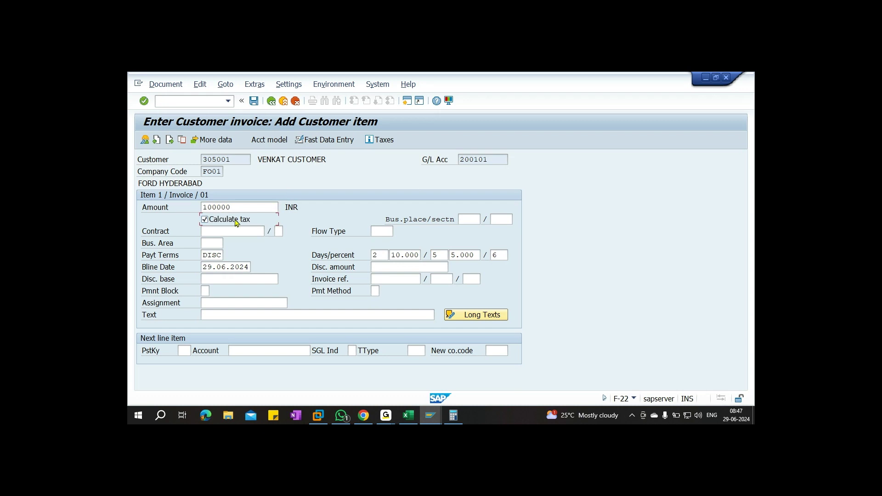
double_click(207, 256)
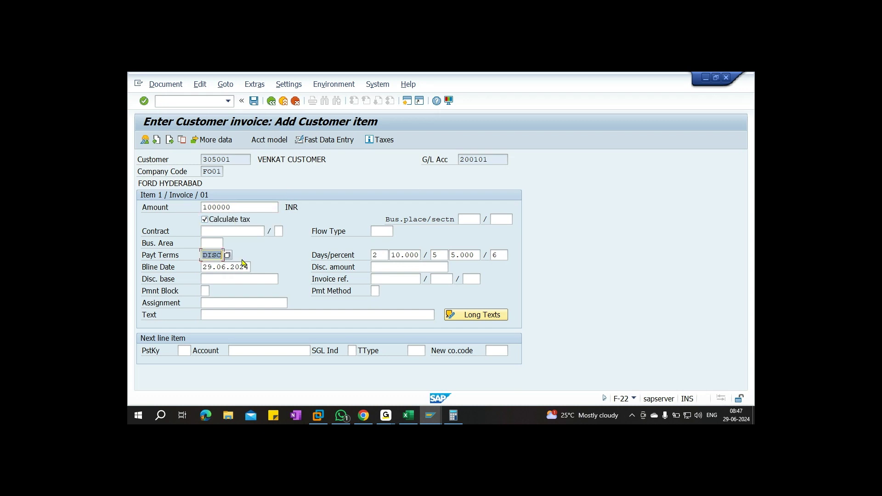
text(0001)
click(228, 312)
text(TA)
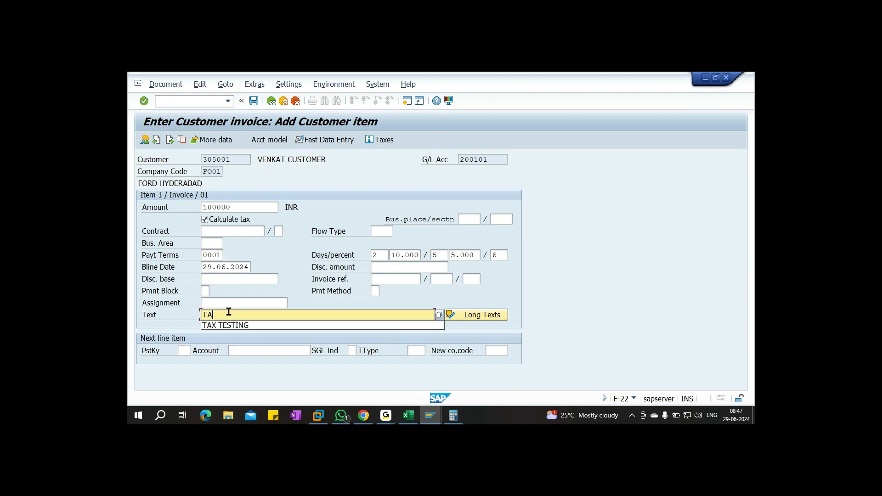
text(X TESTING)
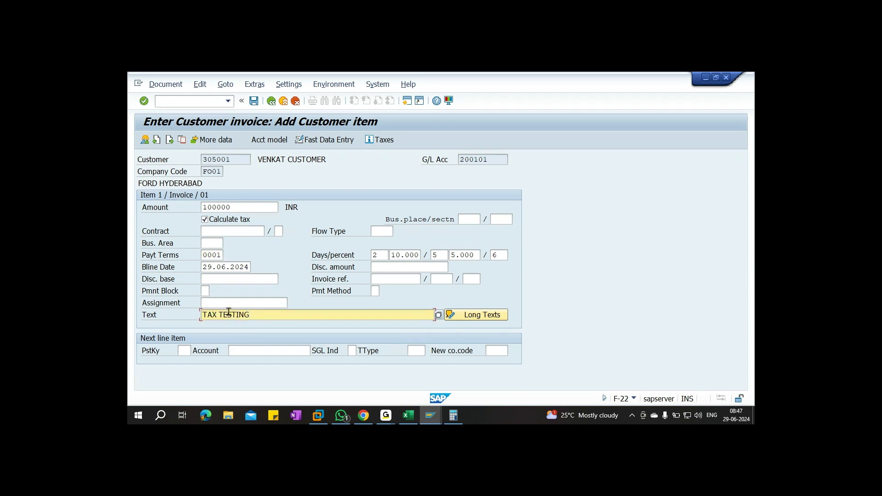
click(181, 351)
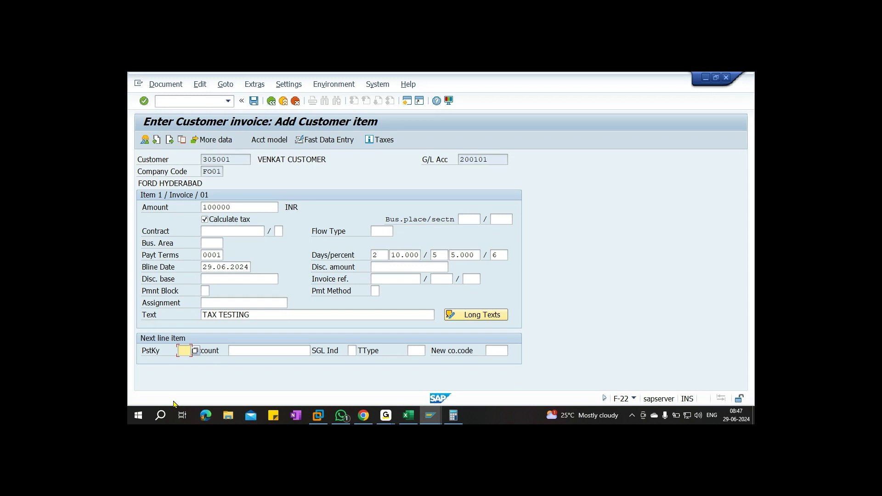
text(50)
key(Tab)
text(30)
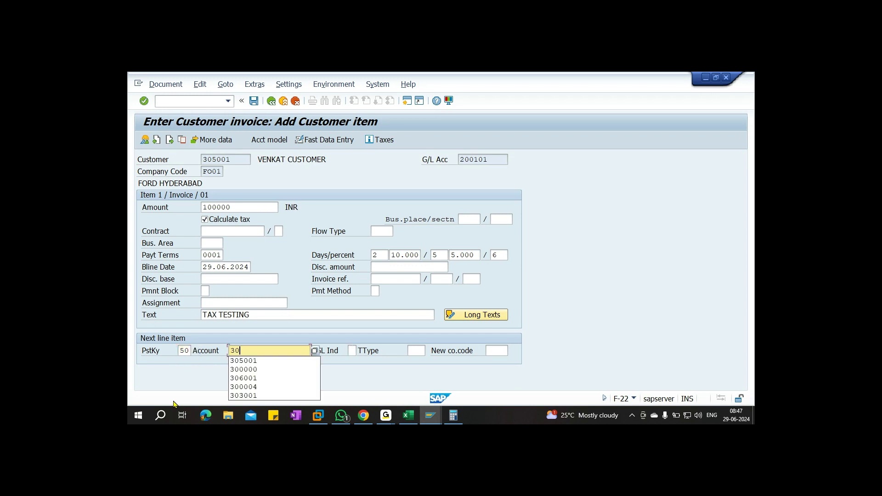
text(0000)
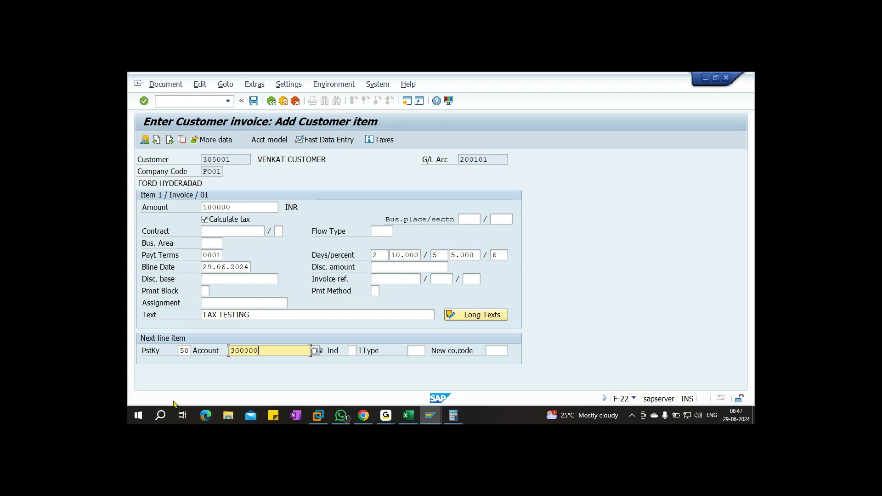
key(Return)
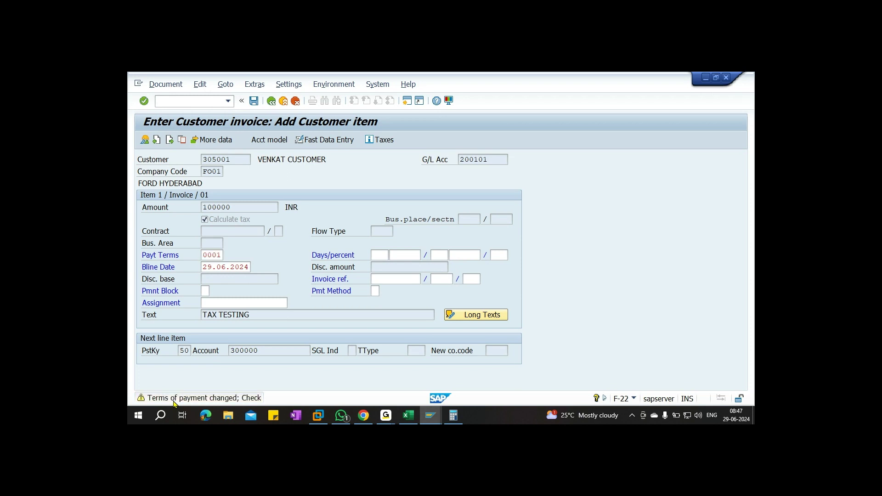
key(Return)
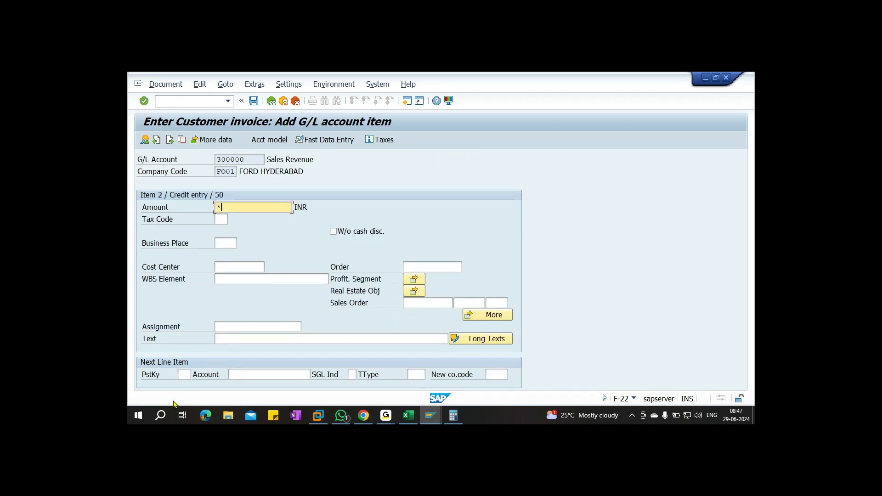
Give the revenue line amount *, tax code O1 (GST 18%) and text +, then simulate the document
text(*)
key(Tab)
key(F4)
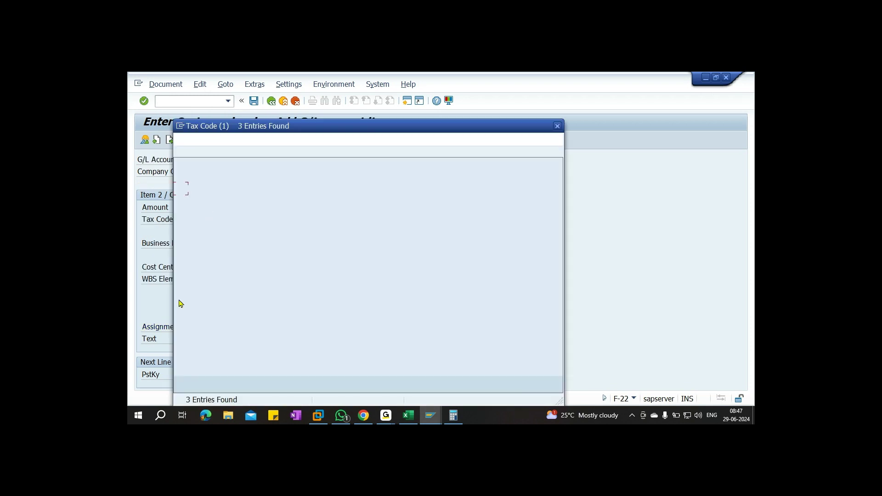
click(186, 201)
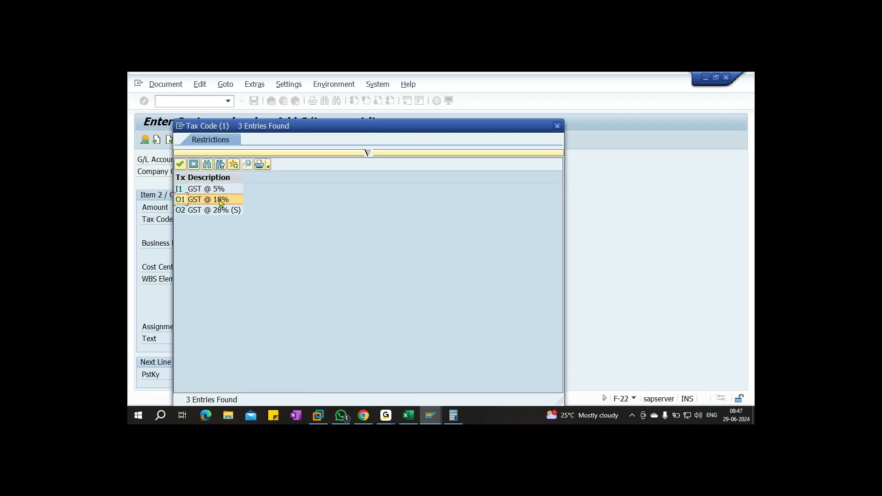
double_click(221, 202)
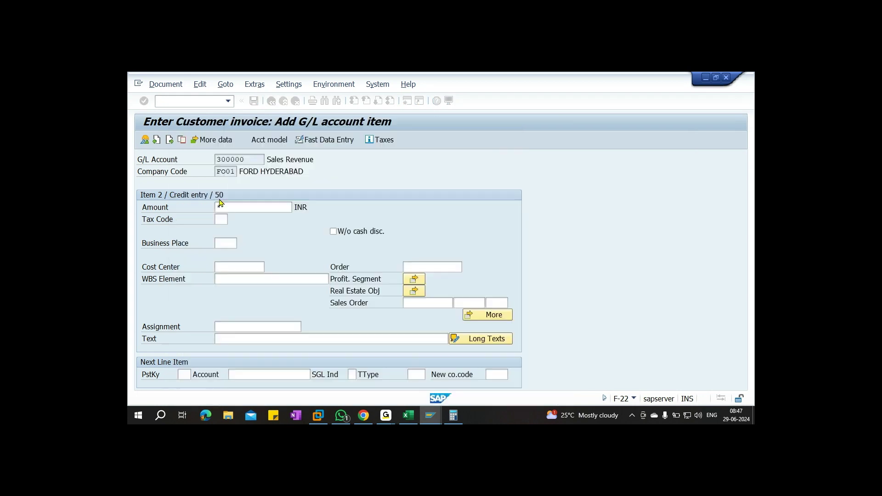
click(225, 338)
text(+)
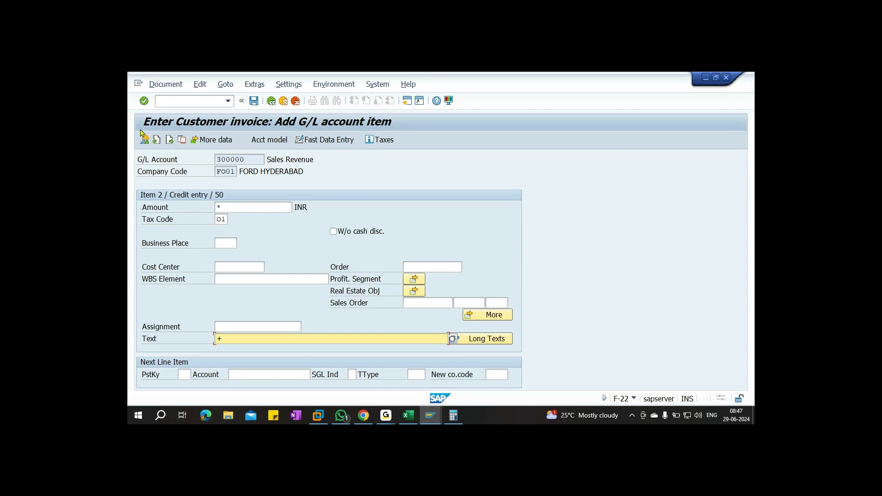
click(164, 85)
click(171, 133)
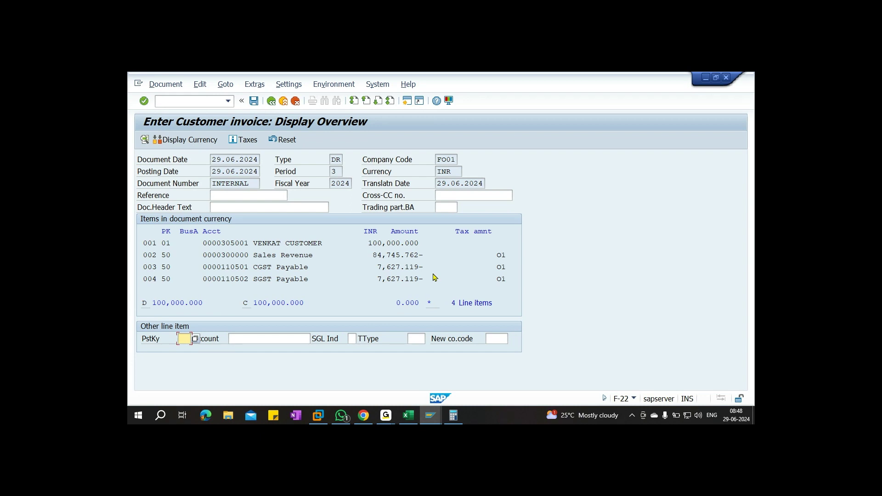
Check the 7,627.119 CGST and 84,745.762 revenue amounts, then post the invoice as document 1014
drag(372, 267, 428, 269)
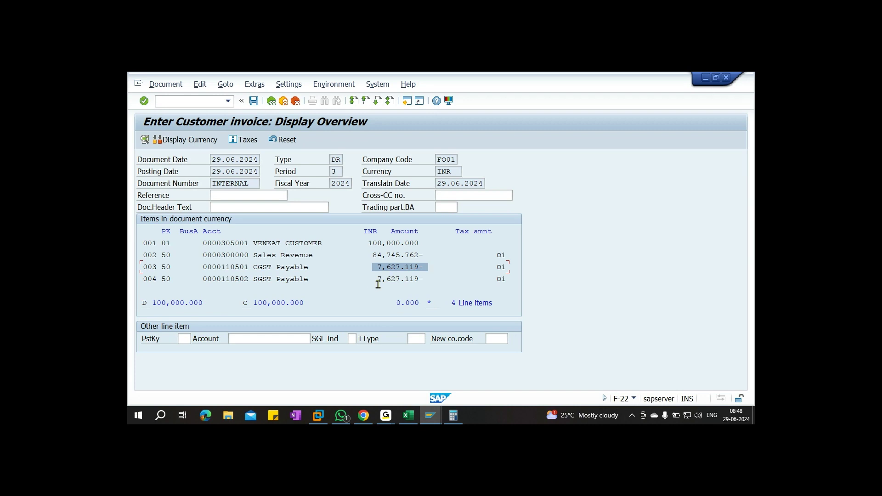
click(370, 256)
drag(370, 258, 433, 256)
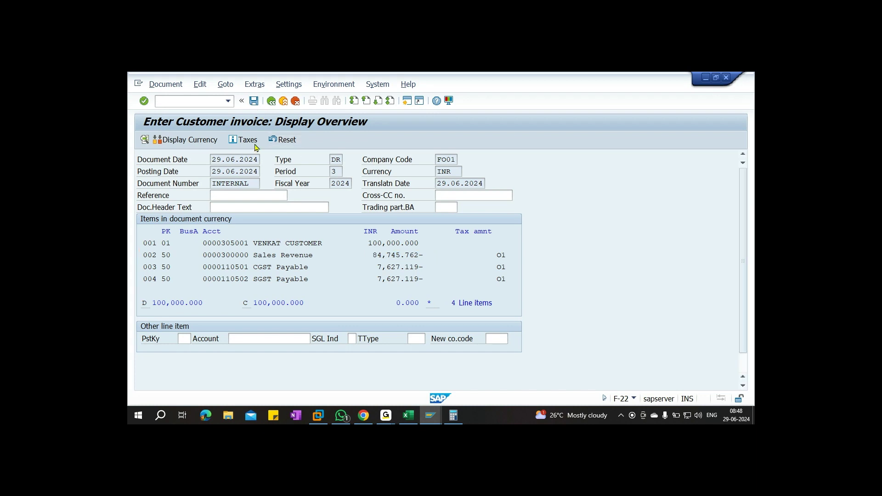
click(282, 140)
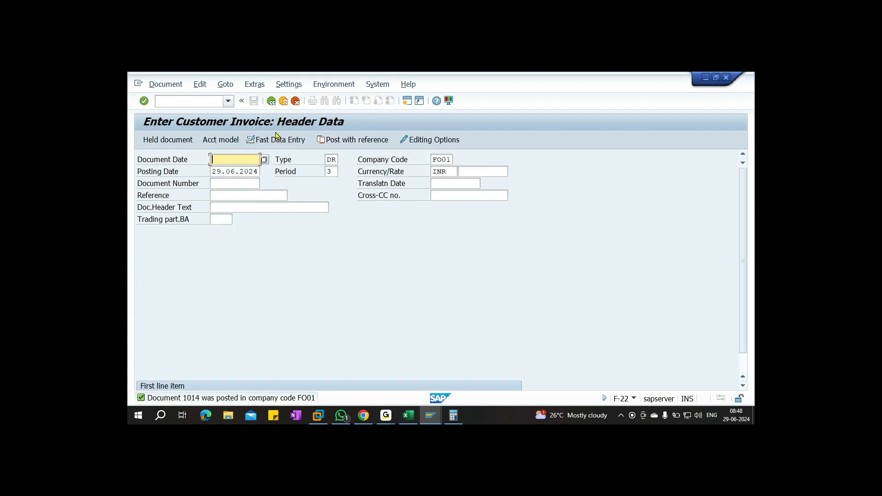
click(271, 101)
Exit invoice entry and list all FBL5N items for customer 305006, showing document 1013 at 118,000 INR
click(323, 298)
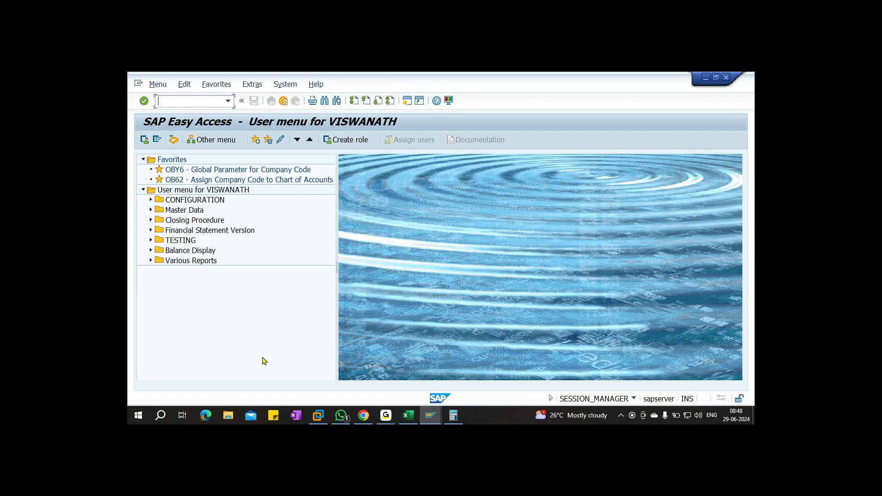
click(182, 102)
text(FBL5N)
key(Return)
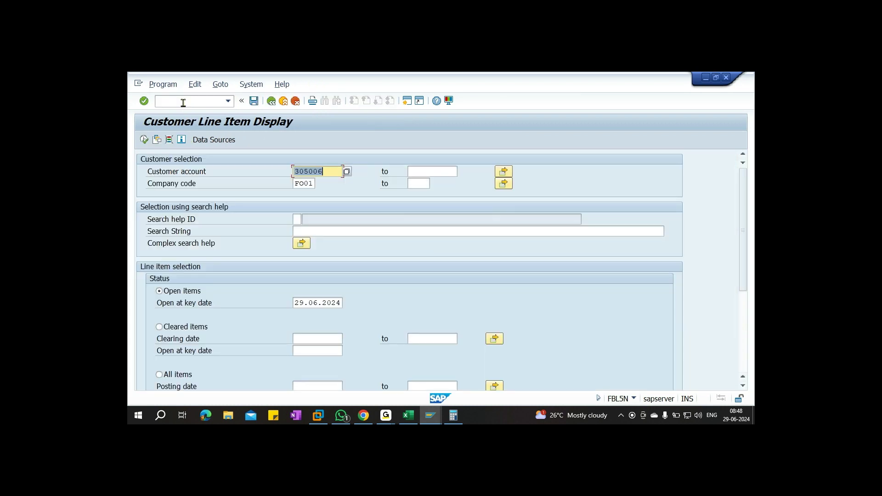
click(347, 173)
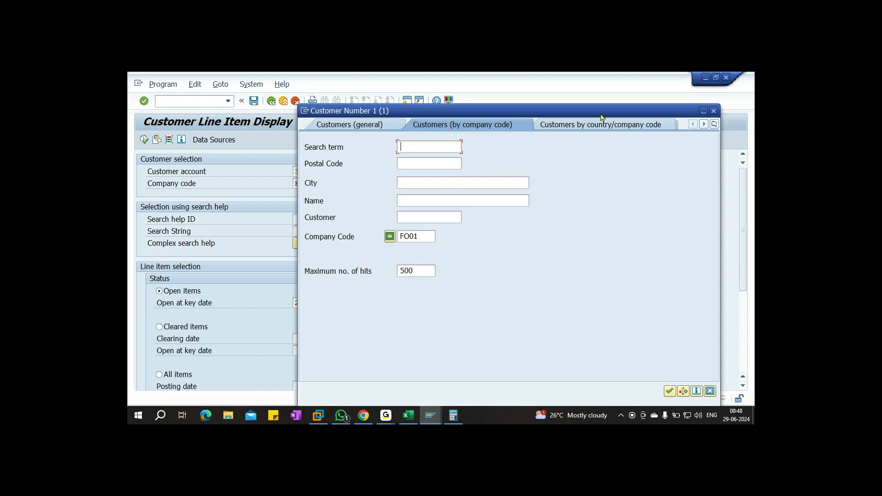
click(600, 374)
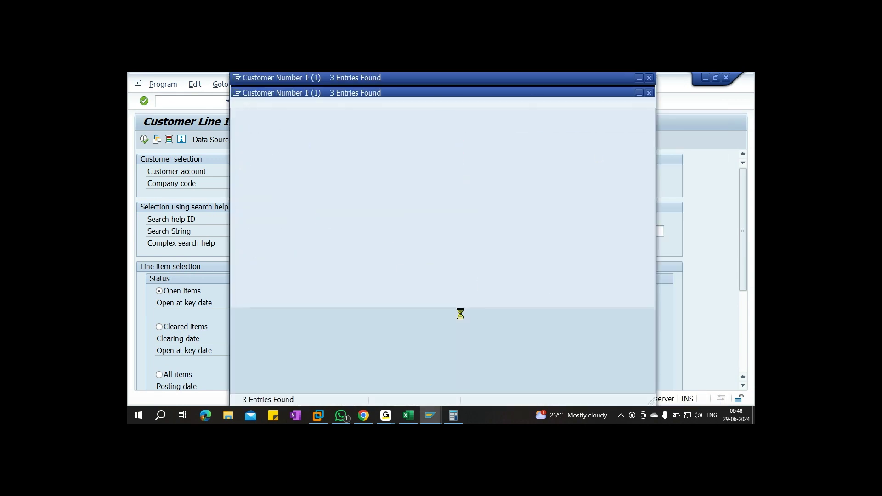
double_click(342, 164)
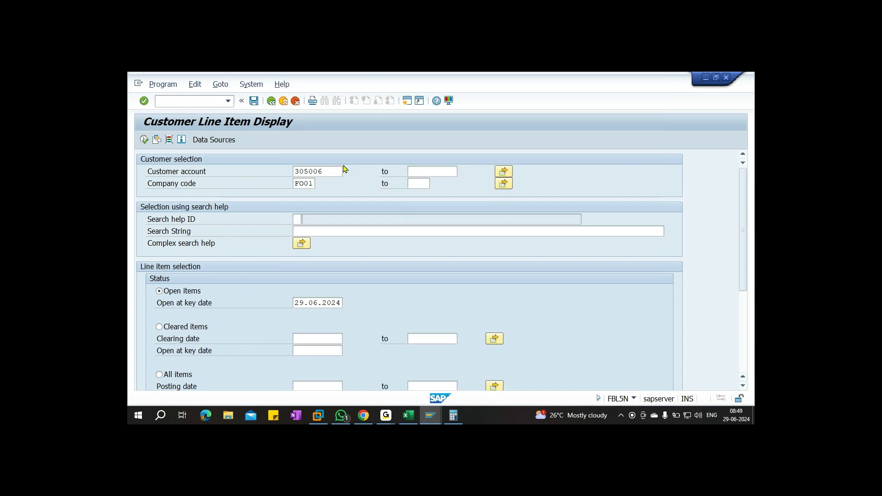
click(179, 375)
click(144, 139)
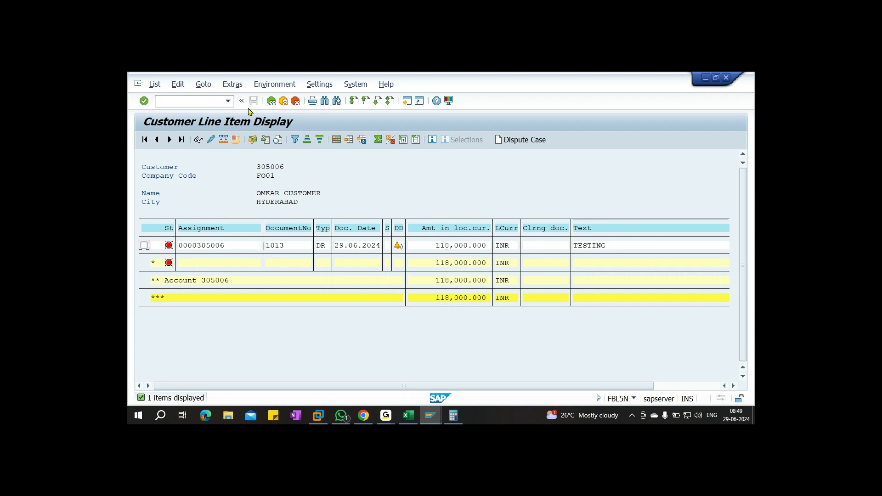
click(205, 100)
Run FBL1N with all items for vendor 1006 in FO01, showing the 52,500 INR credit document 2002
text(/OFBL1N)
key(Return)
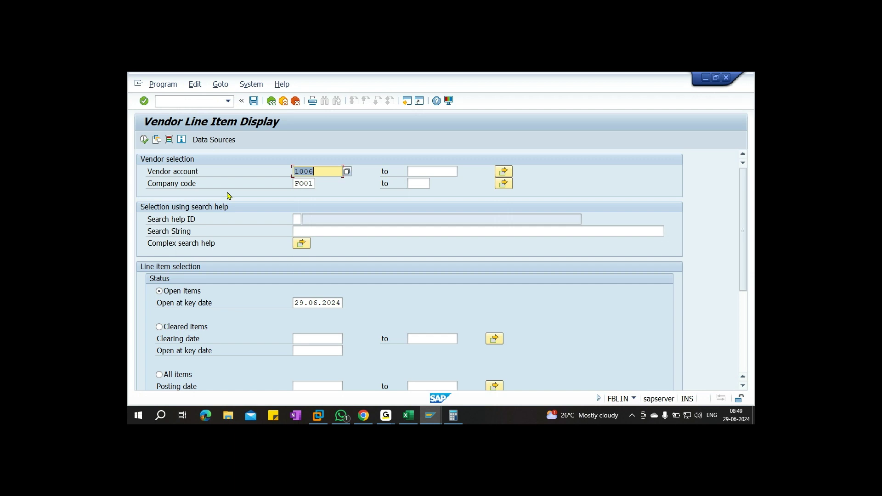
click(346, 173)
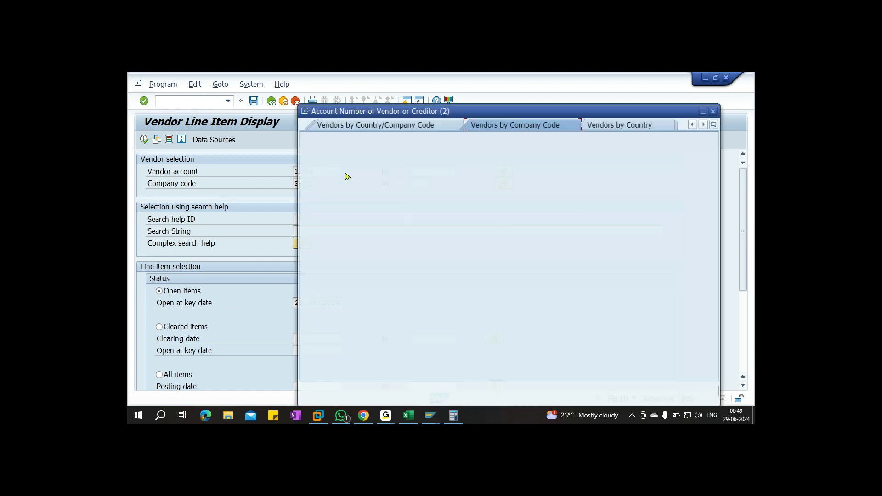
drag(540, 111, 447, 97)
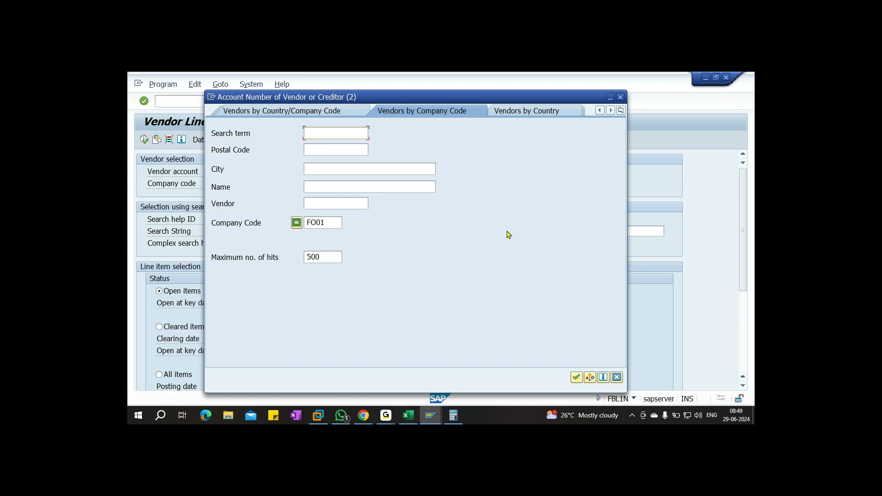
click(576, 377)
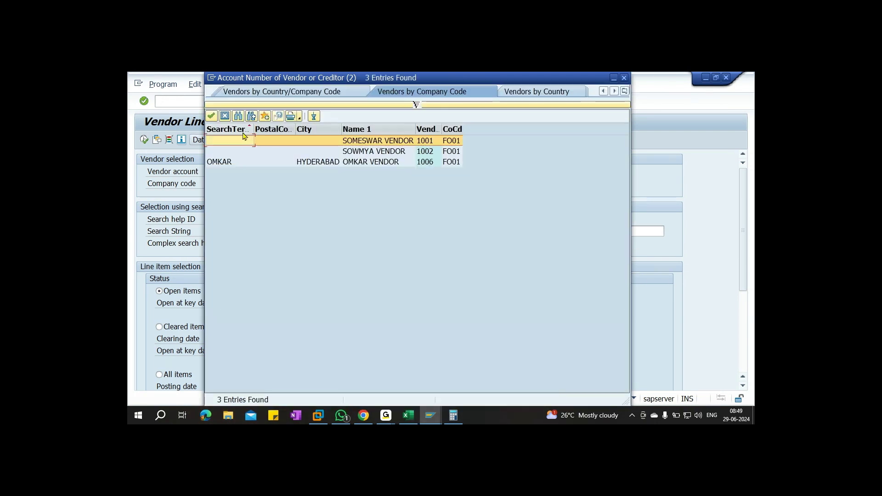
double_click(246, 162)
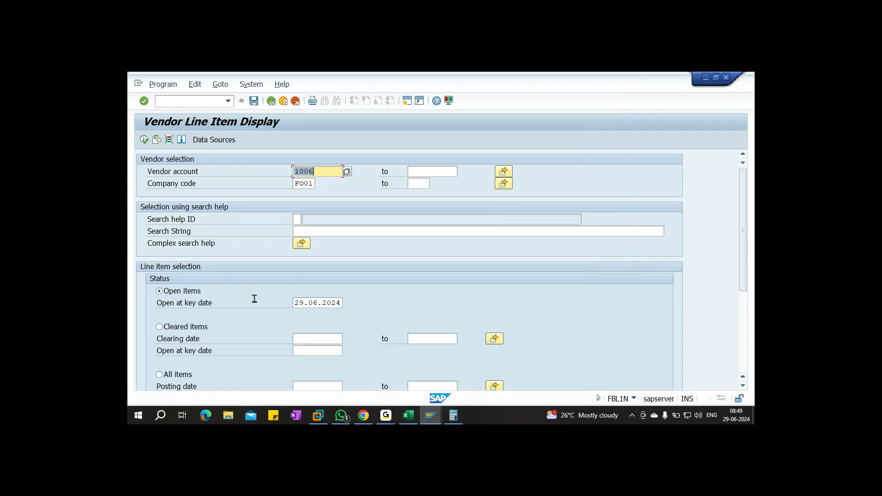
click(184, 379)
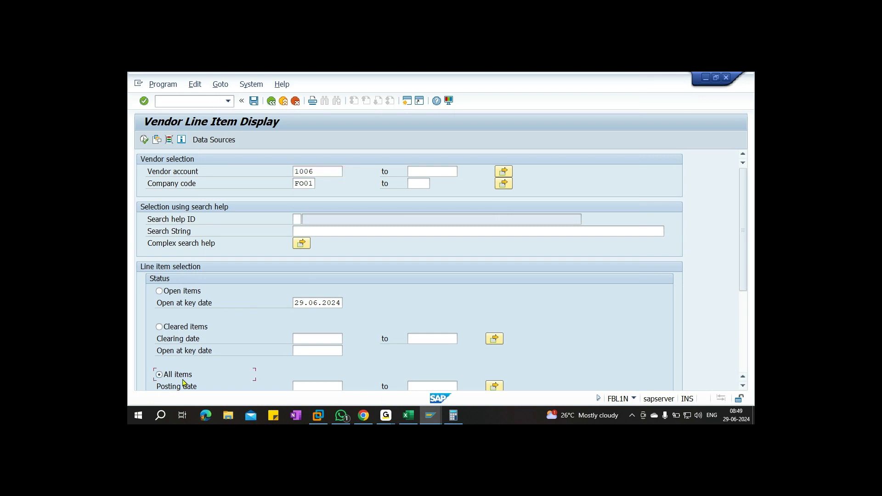
click(144, 140)
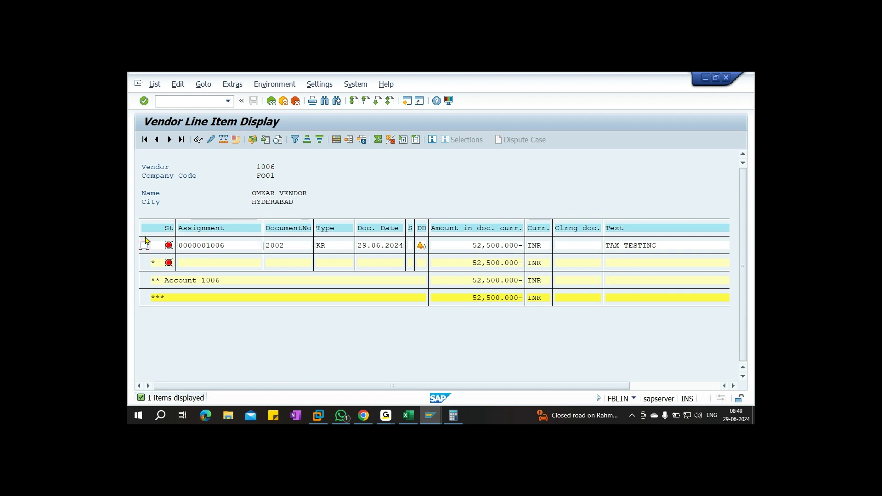
Open FBL3N's multiple selection for G/L accounts and add CGST Payable account 110501 from chart FO00
click(198, 101)
text(/OFBL3N)
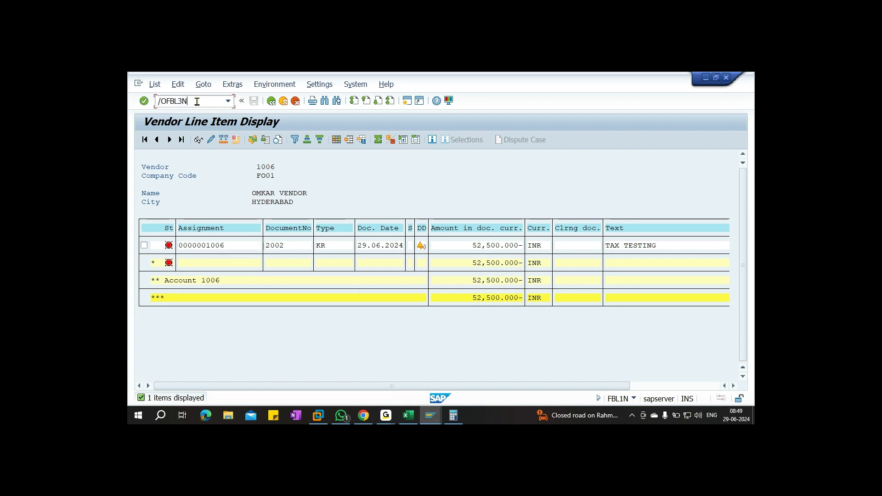
key(Return)
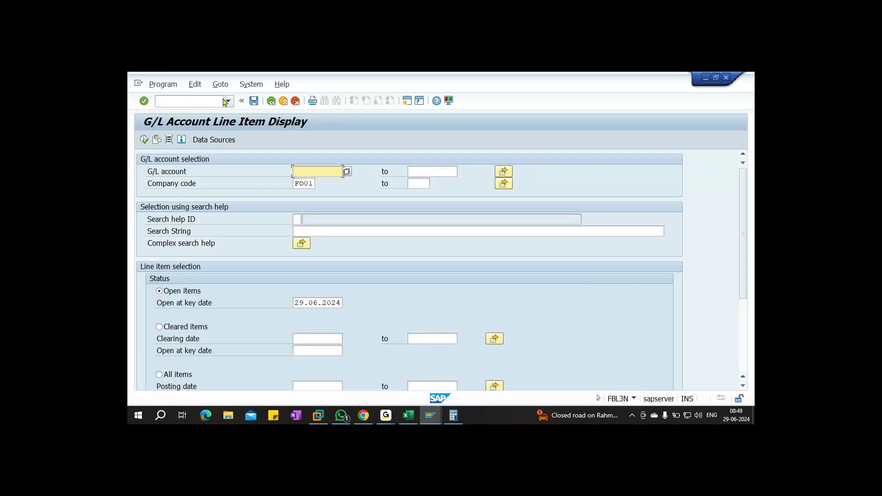
click(503, 172)
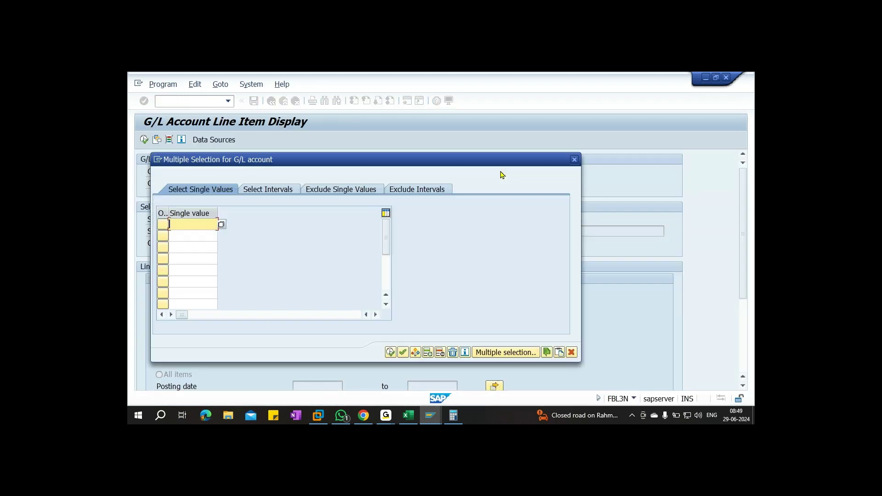
key(F4)
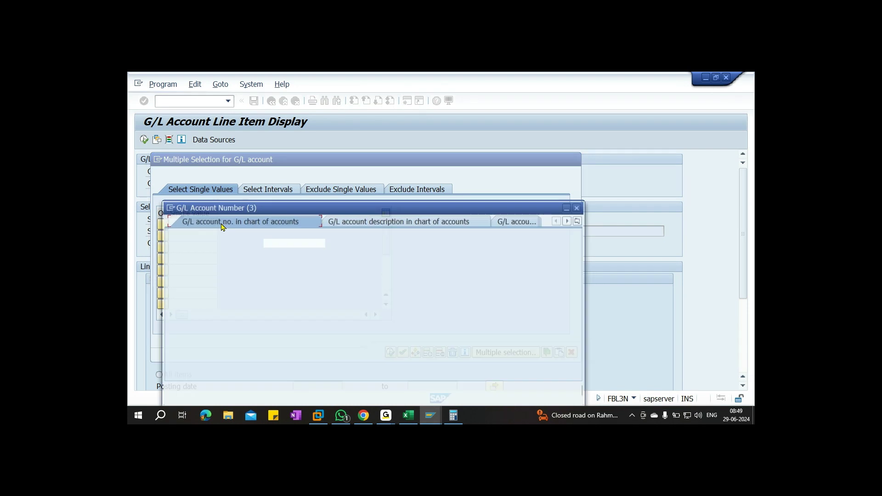
click(285, 258)
text(FO00)
key(Return)
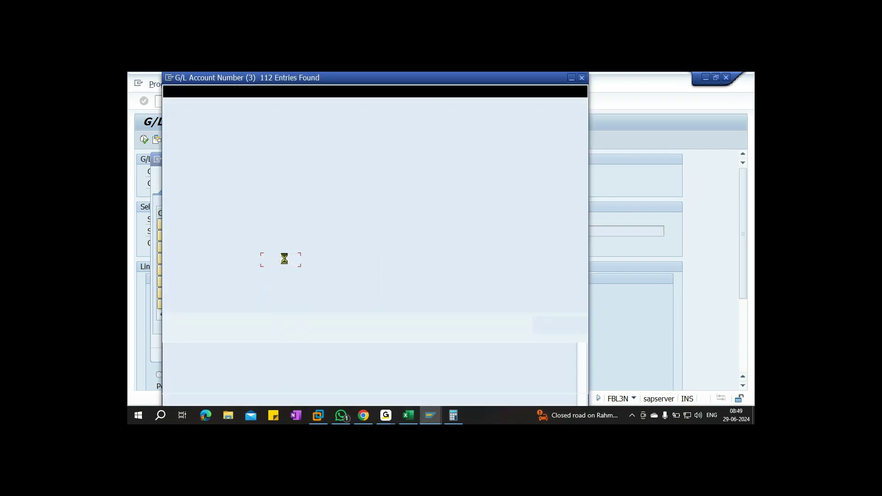
scroll(232, 263, down, 4)
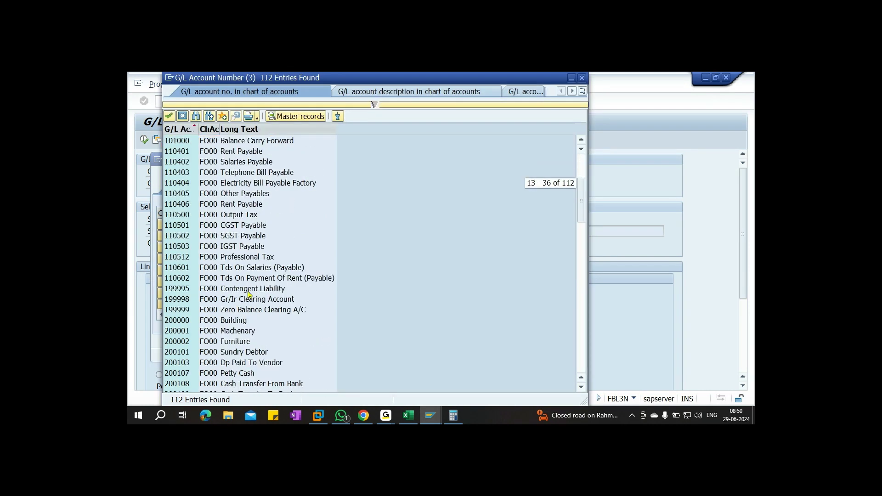
click(232, 226)
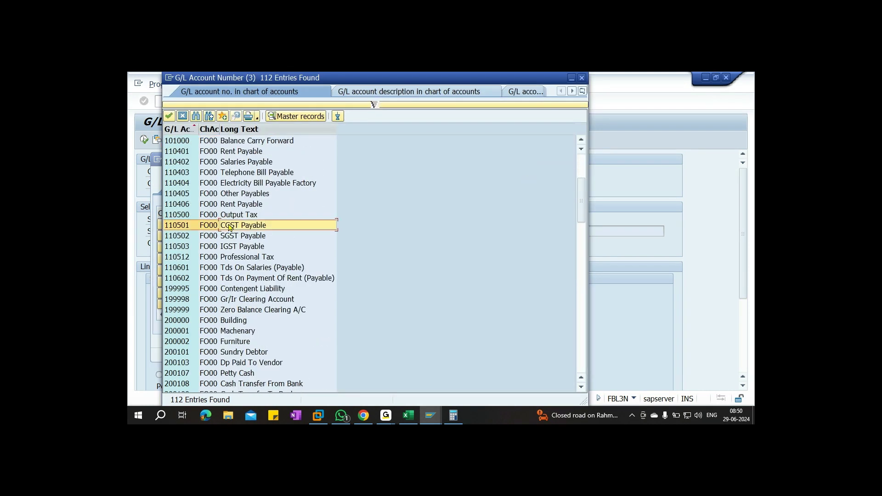
double_click(190, 226)
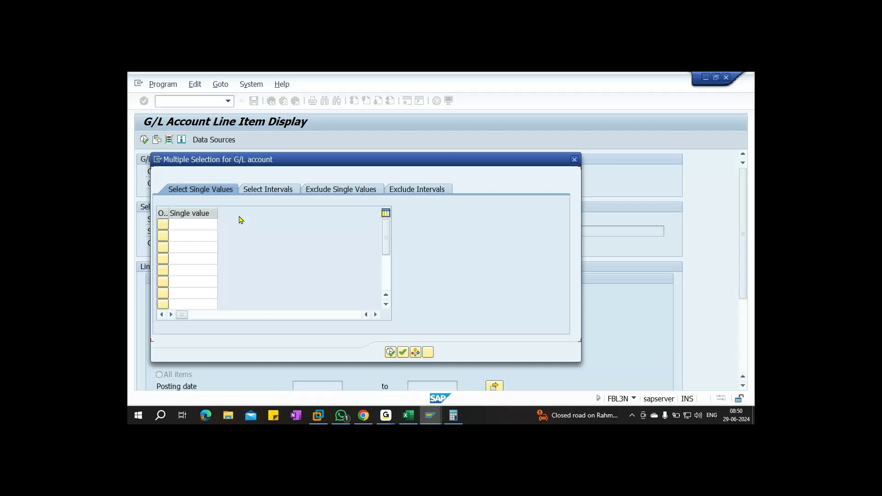
Add CGST Receivable account 200501 from chart FO00 as the third selection row
click(189, 235)
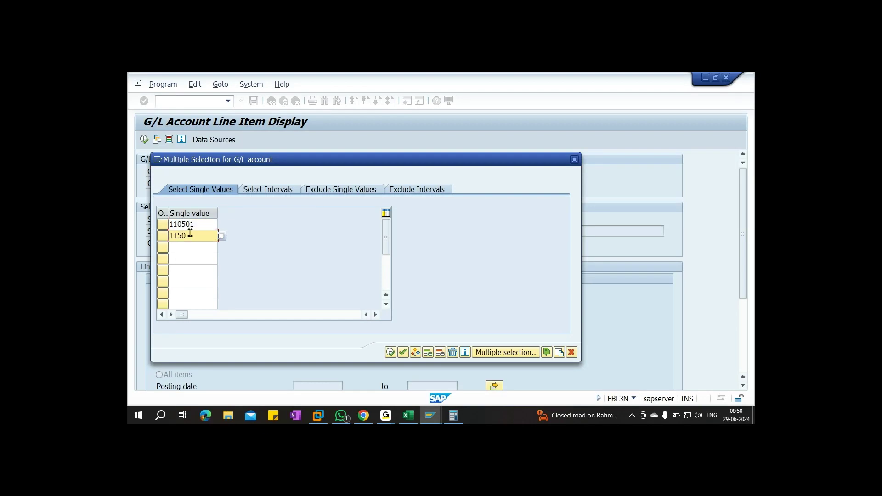
click(192, 247)
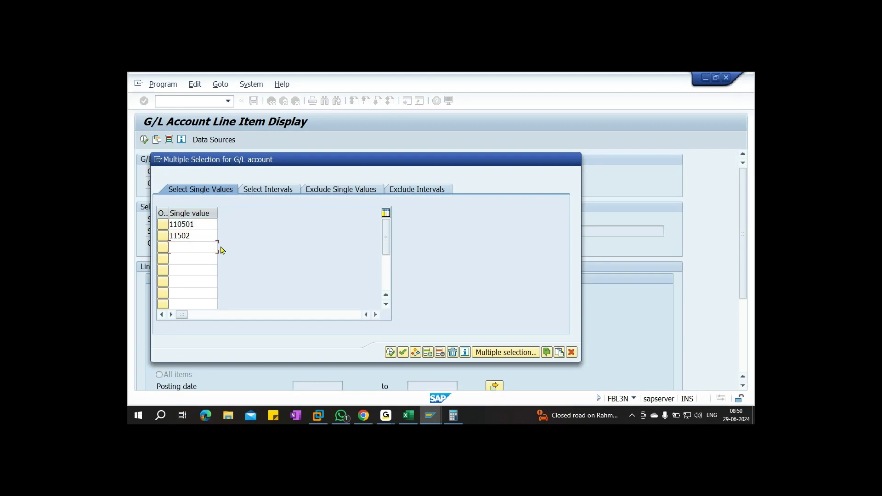
click(221, 248)
click(269, 261)
text(FO00)
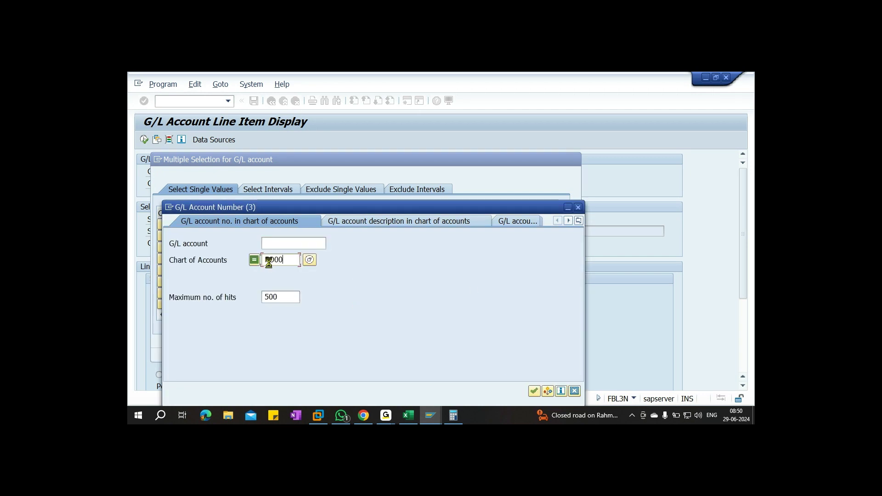
key(Return)
scroll(252, 315, down, 8)
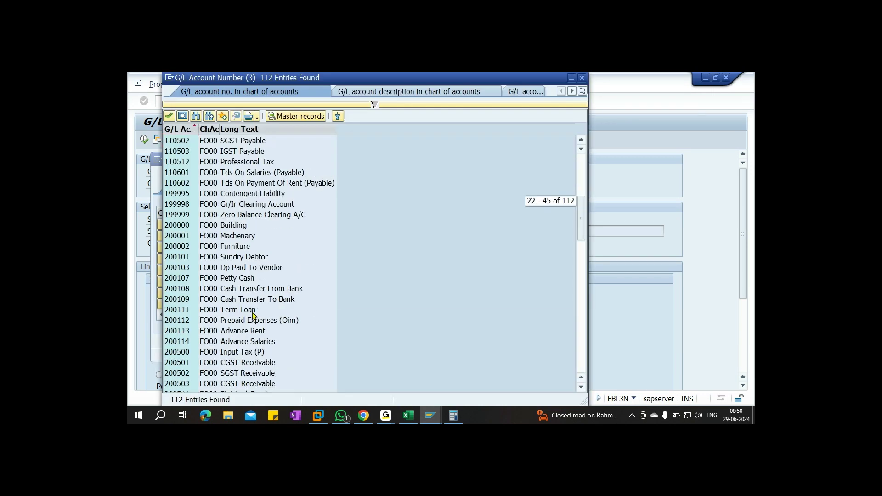
scroll(187, 303, down, 1)
click(190, 300)
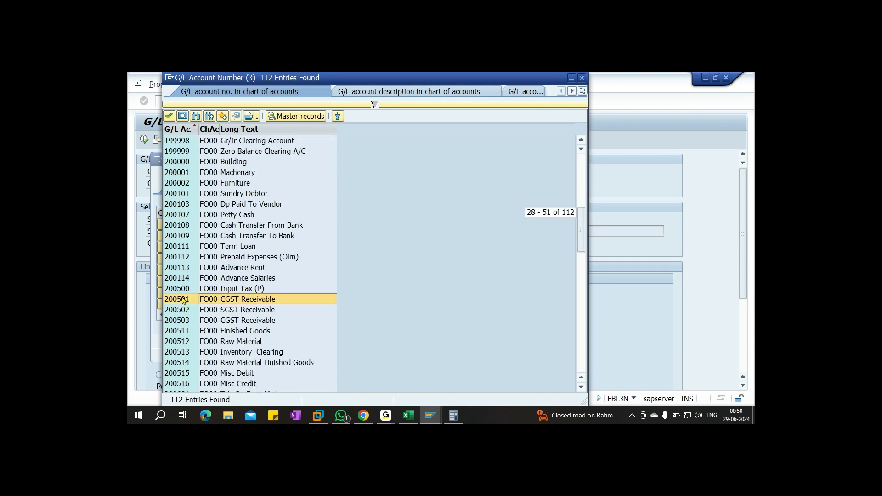
double_click(249, 301)
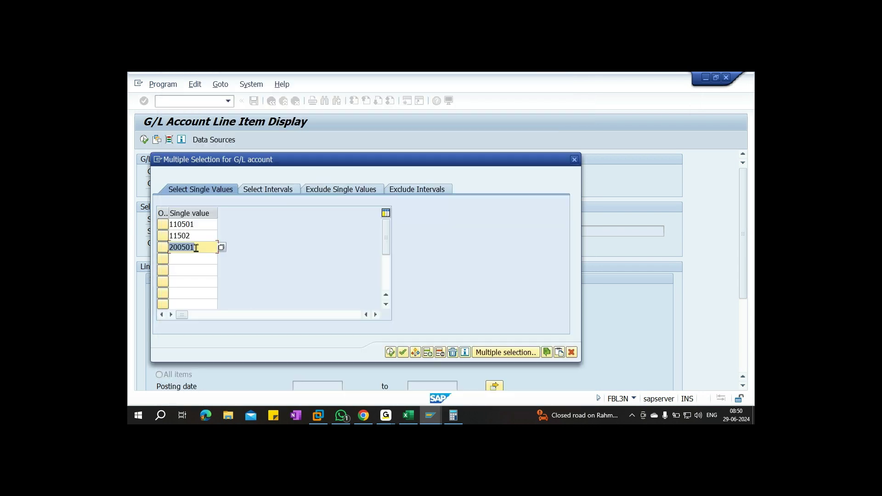
Fill the remaining rows with 110502 and 200502 and copy the four accounts into the selection
click(176, 235)
text(0)
key(BackSpace)
text(0)
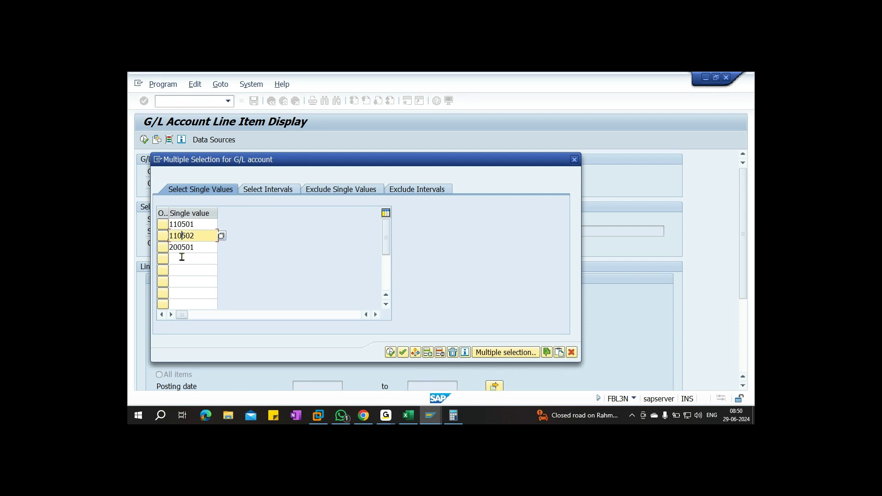
click(182, 257)
text(200502)
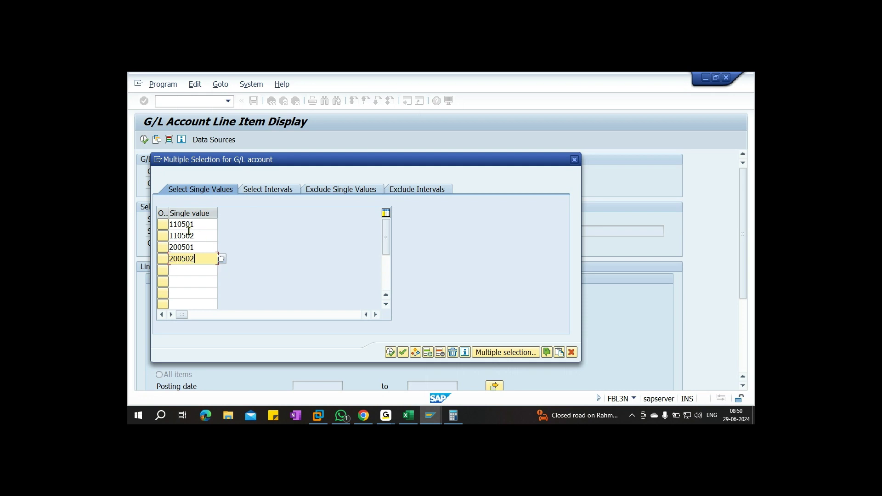
click(402, 352)
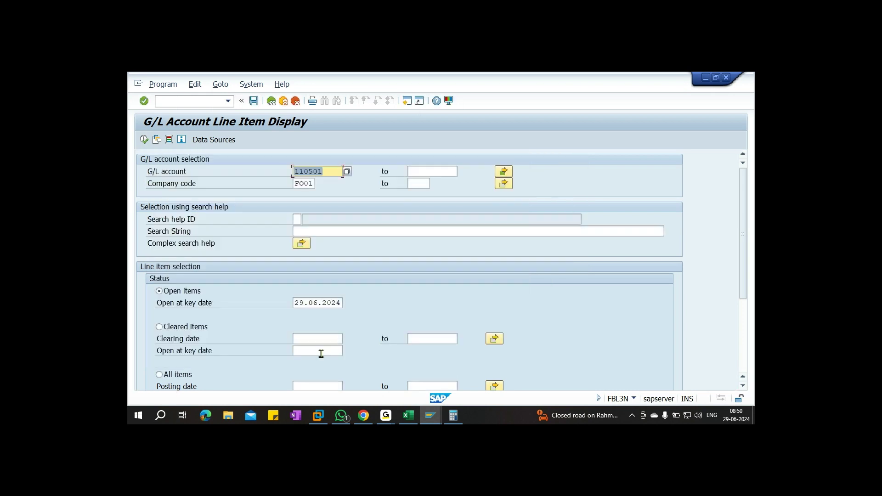
Run FBL3N for all items, then mark document 1013 in the CGST and SGST Payable lists
click(181, 374)
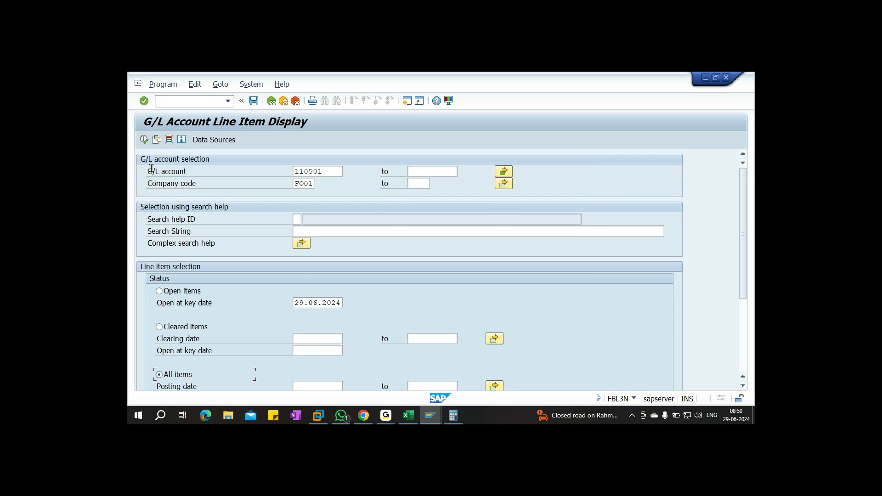
click(143, 140)
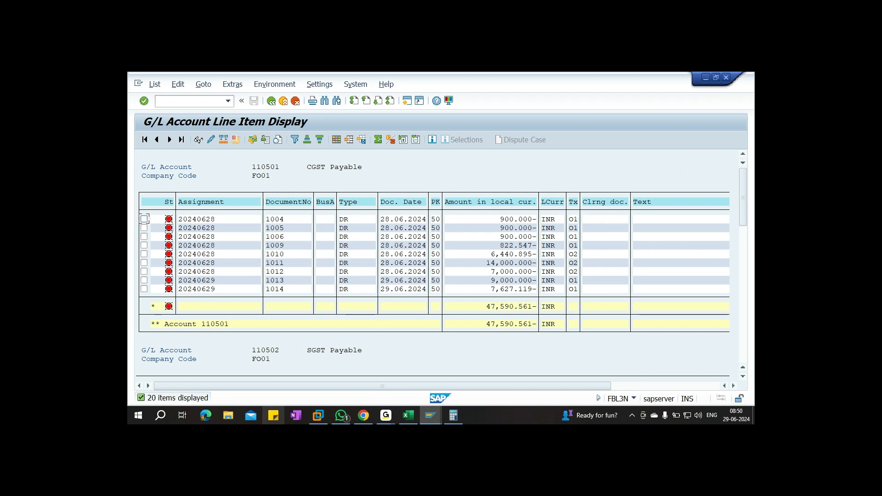
mouse_move(417, 420)
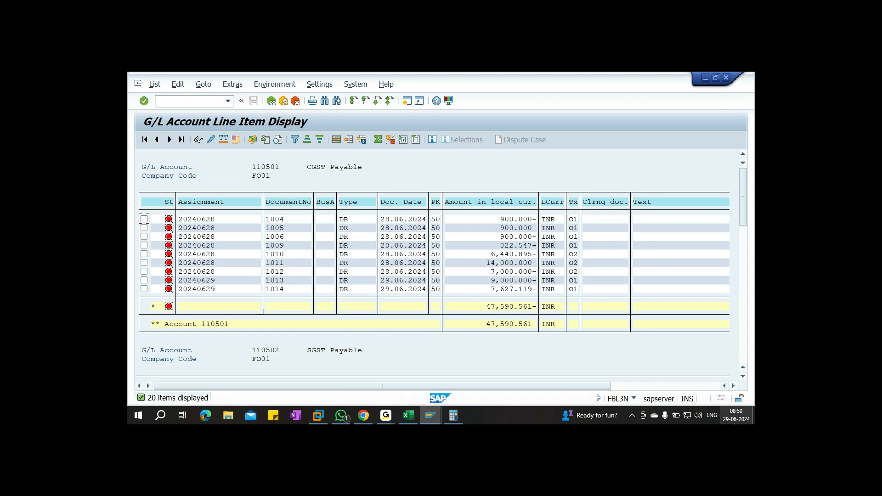
click(144, 280)
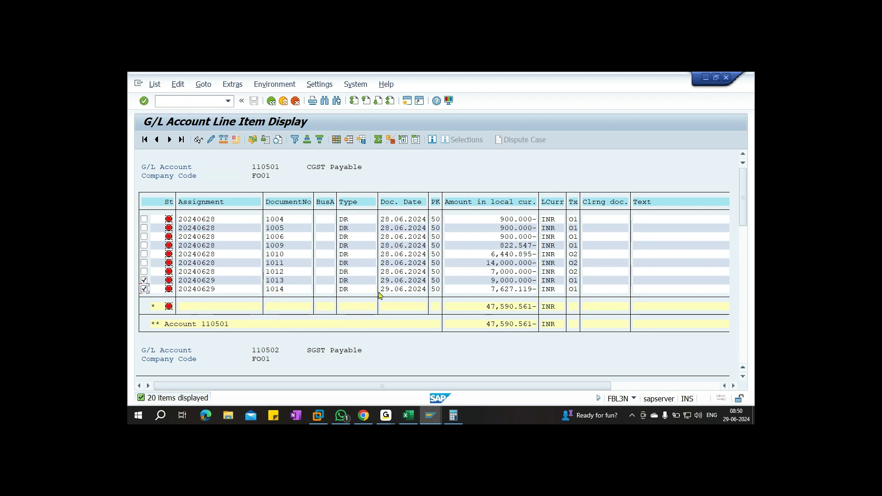
click(143, 290)
scroll(363, 327, down, 4)
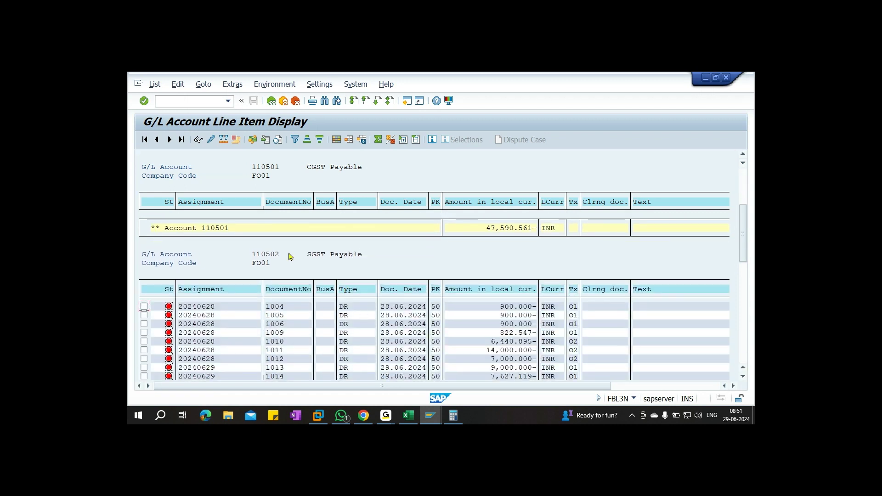
scroll(366, 262, down, 1)
click(144, 350)
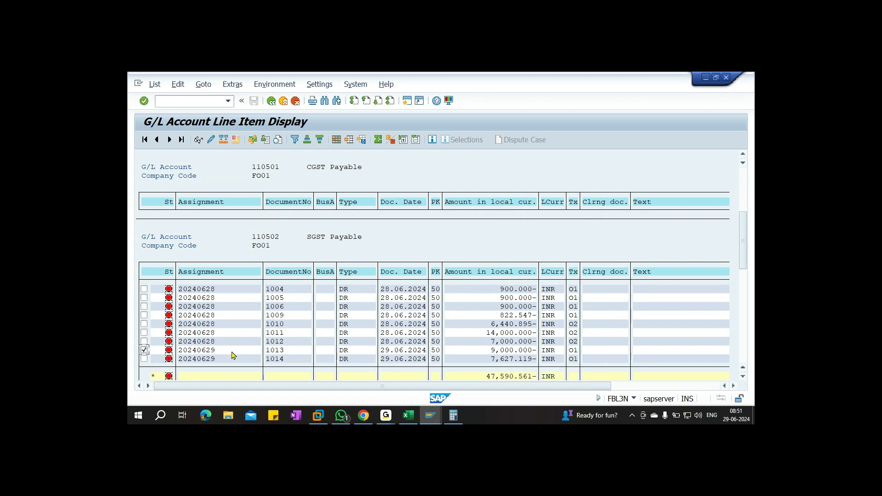
scroll(497, 351, down, 2)
scroll(497, 351, down, 7)
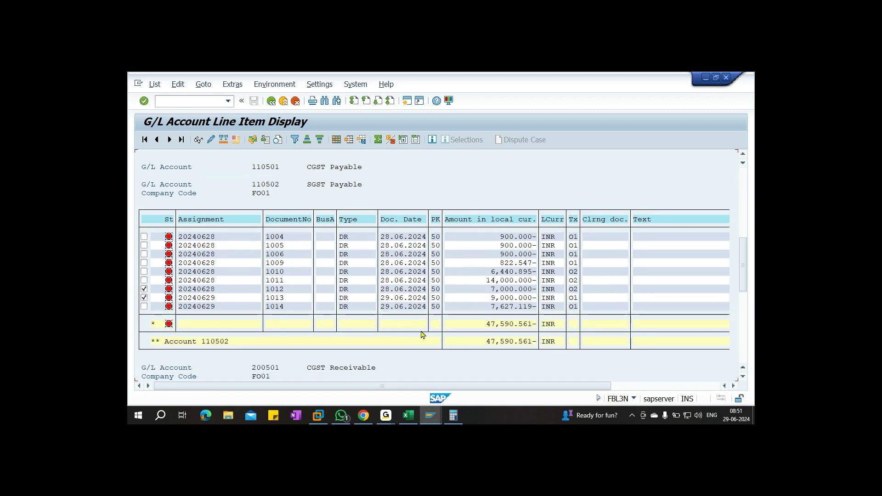
scroll(379, 324, down, 1)
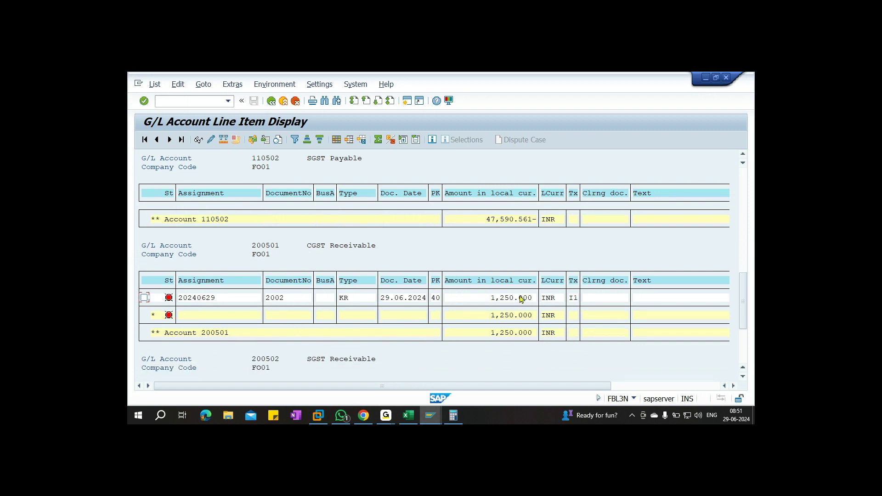
scroll(521, 299, down, 1)
scroll(521, 300, down, 2)
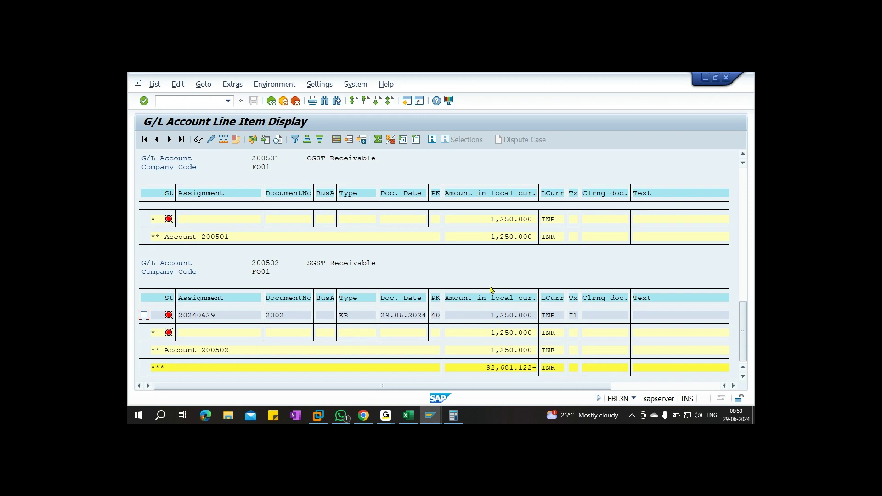
After checking the 2500 purchase tax, enter 1250 in cells P21 and Q21
click(454, 416)
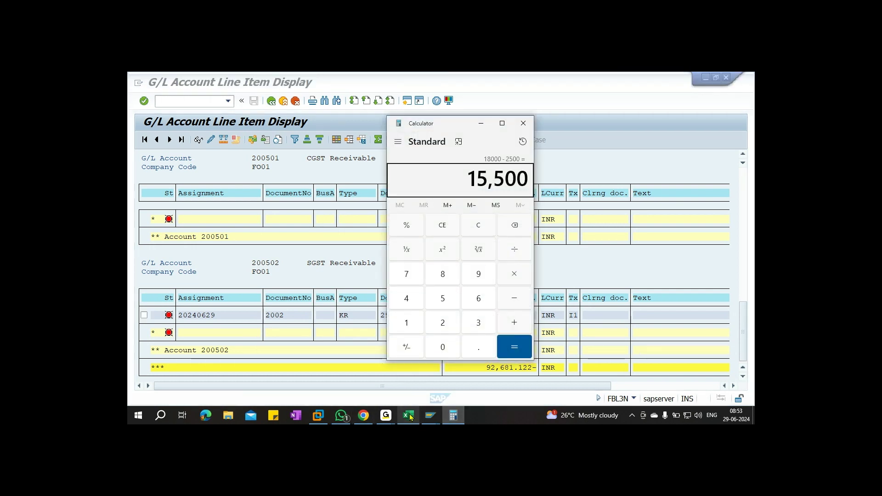
click(408, 416)
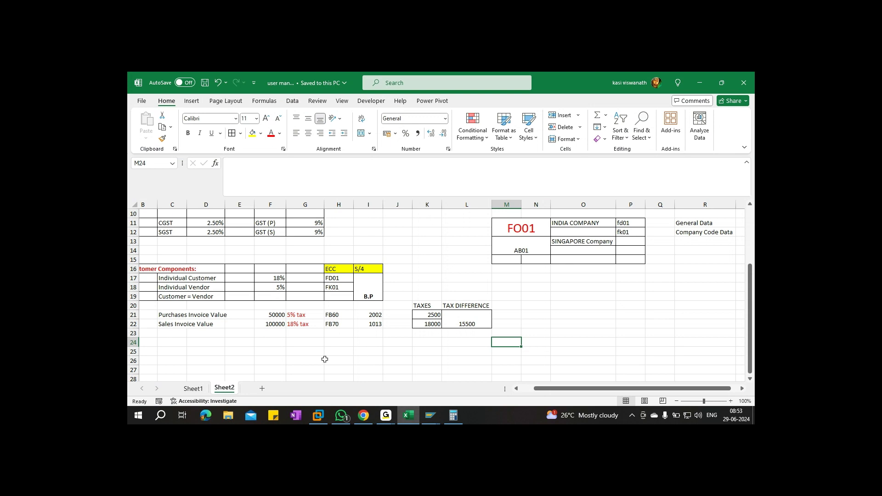
click(431, 315)
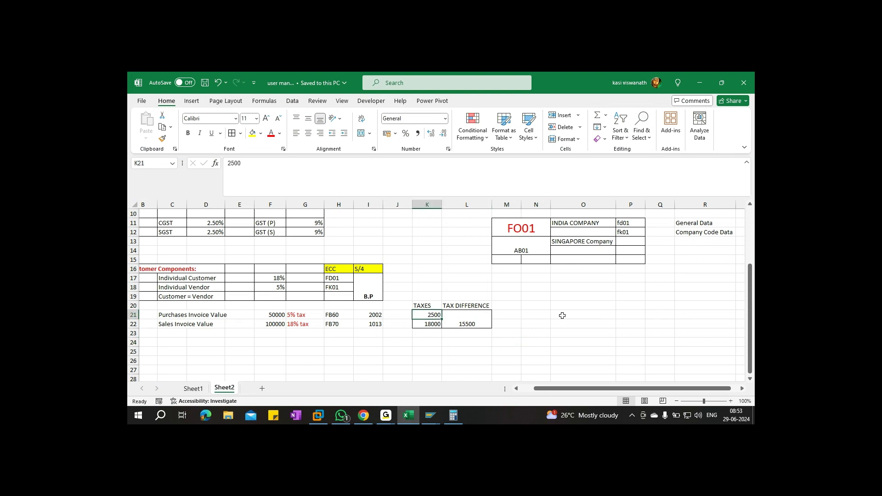
click(629, 313)
text(1250)
key(Tab)
text(125)
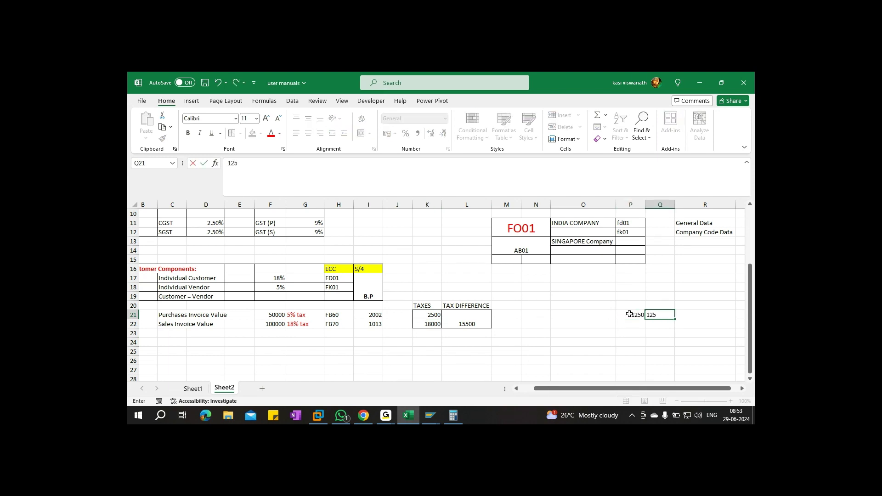
click(663, 294)
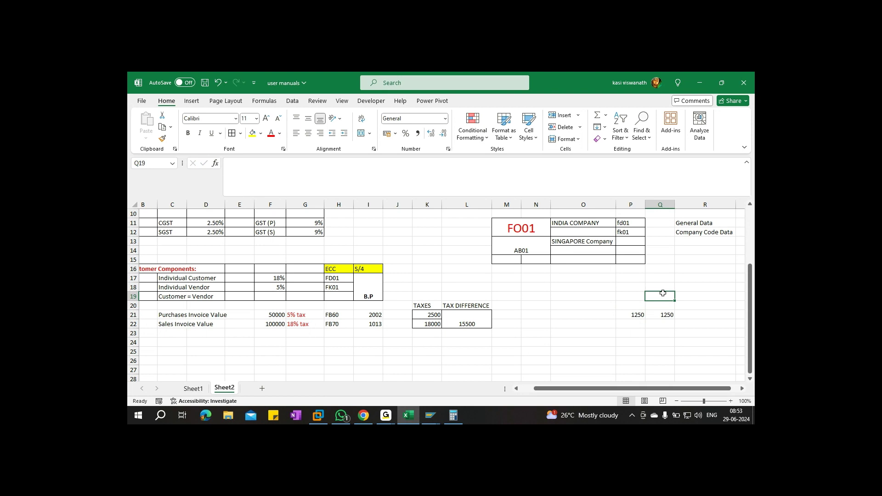
Enter 9000 in cells P22 and Q22
click(634, 325)
text(9000)
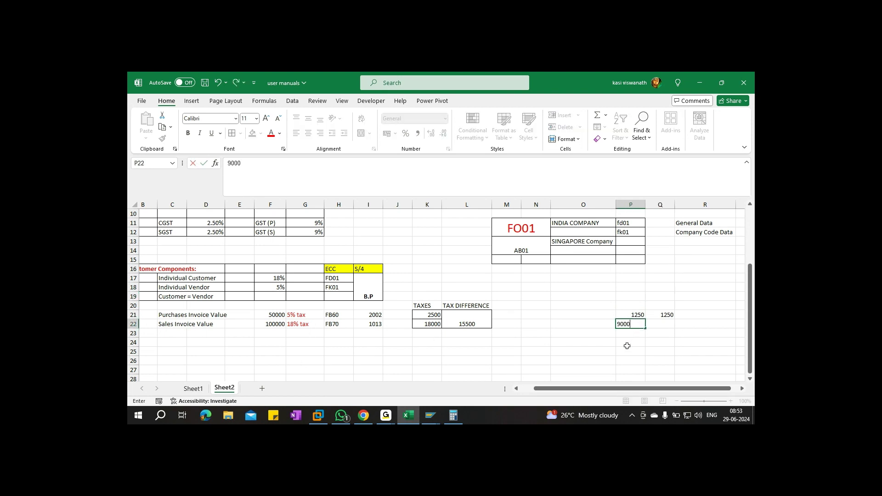
key(Tab)
text(9000)
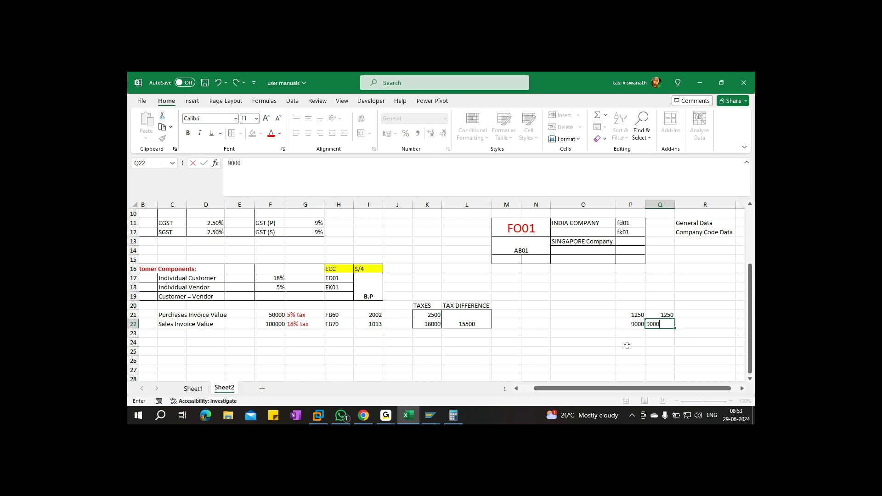
click(632, 341)
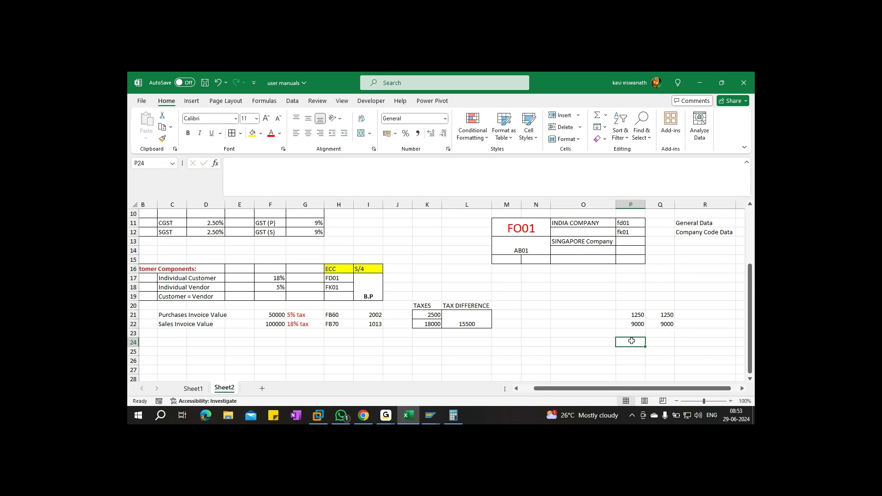
Put =SUM(P22-P21) in P24, copy it to Q24, and save the workbook
text(=SUM)
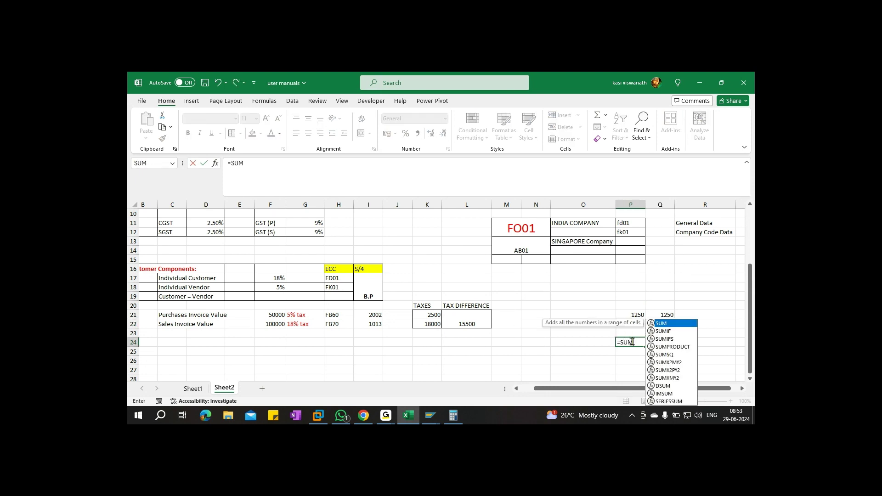
text(()
click(632, 323)
text(-)
click(627, 313)
drag(626, 312, 628, 354)
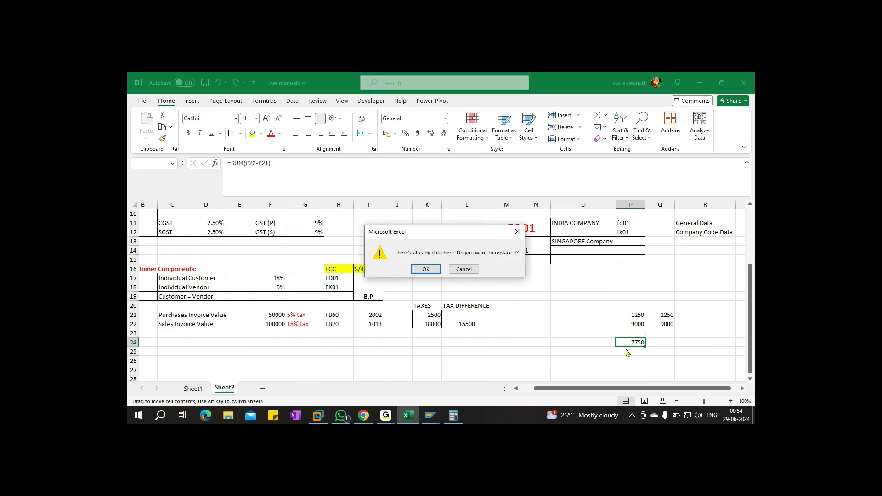
key(Return)
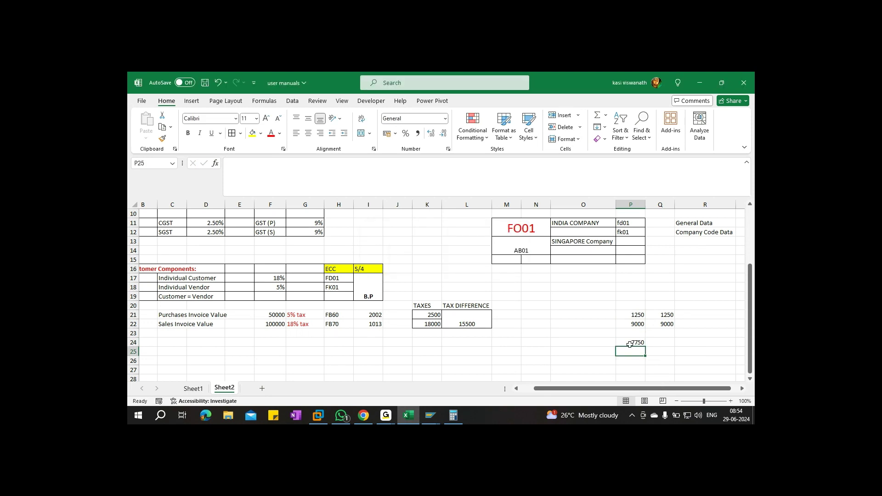
click(628, 350)
key(Up)
key(ctrl+c)
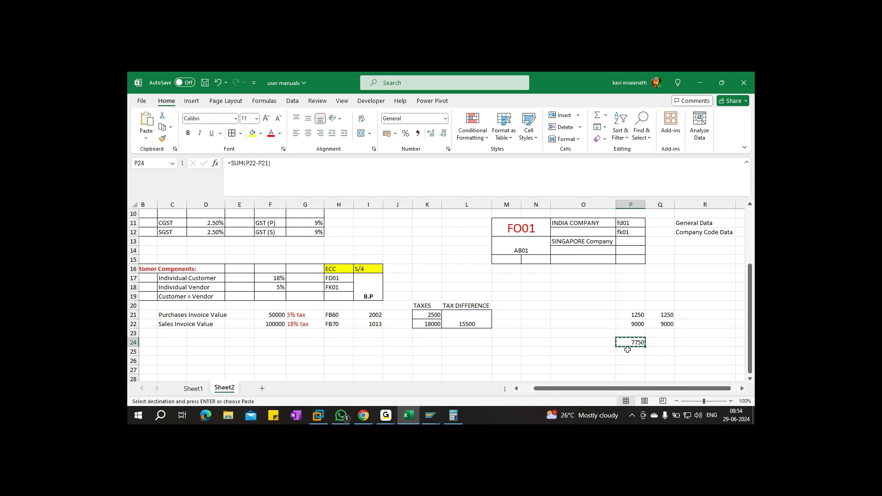
key(Right)
key(ctrl+v)
key(ctrl+s)
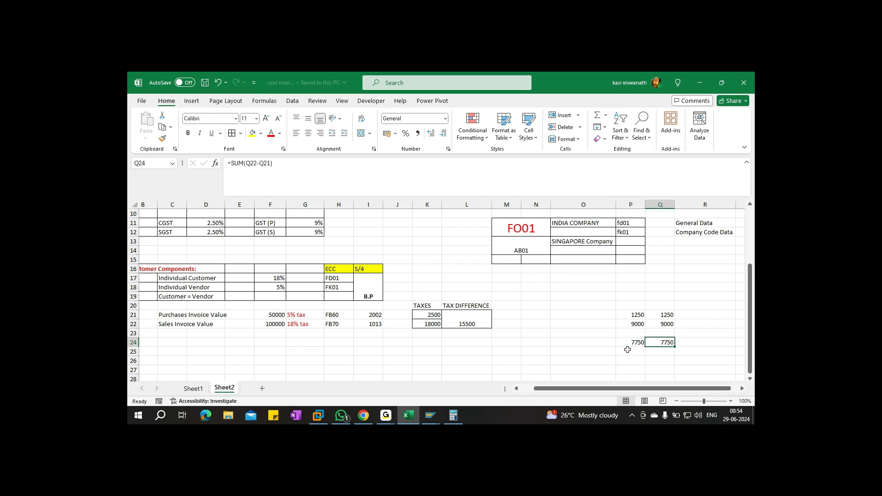
click(577, 315)
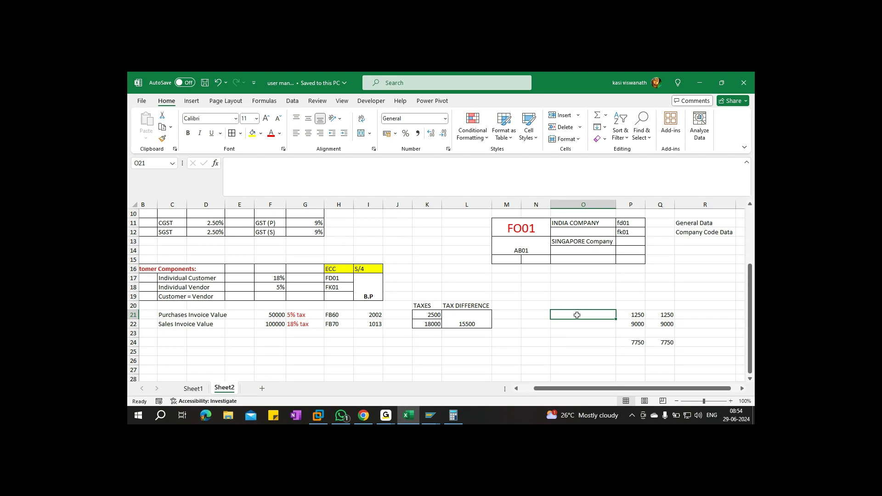
Label O21 'paid to Vendor' and O22 'Received from Customer', autofit column O, head P20:Q20 CGST/SGST
text(paid to)
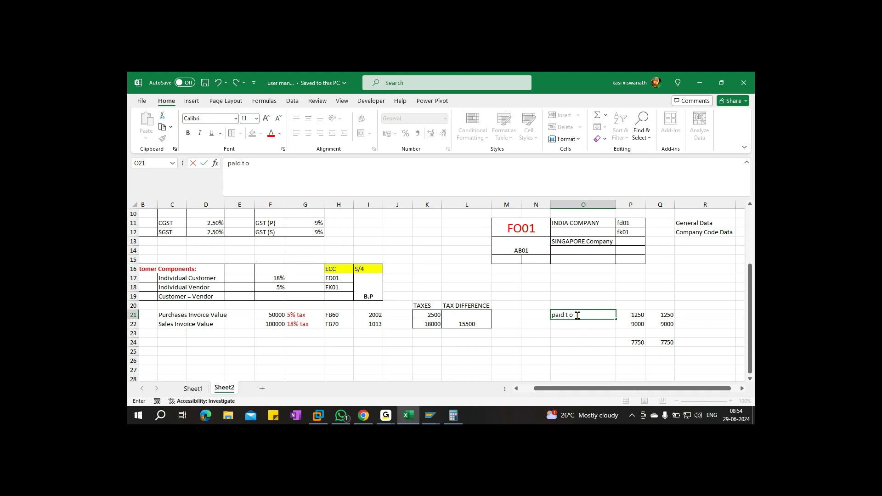
text( Vendor)
key(Return)
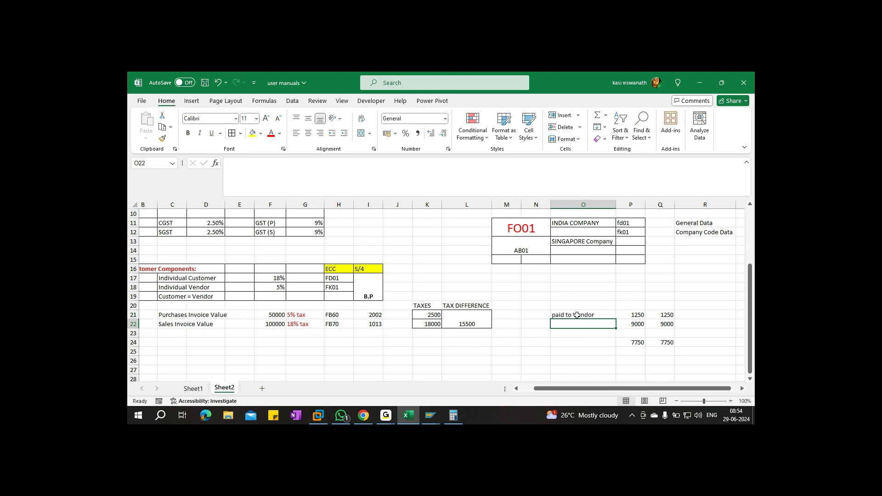
text(Receive)
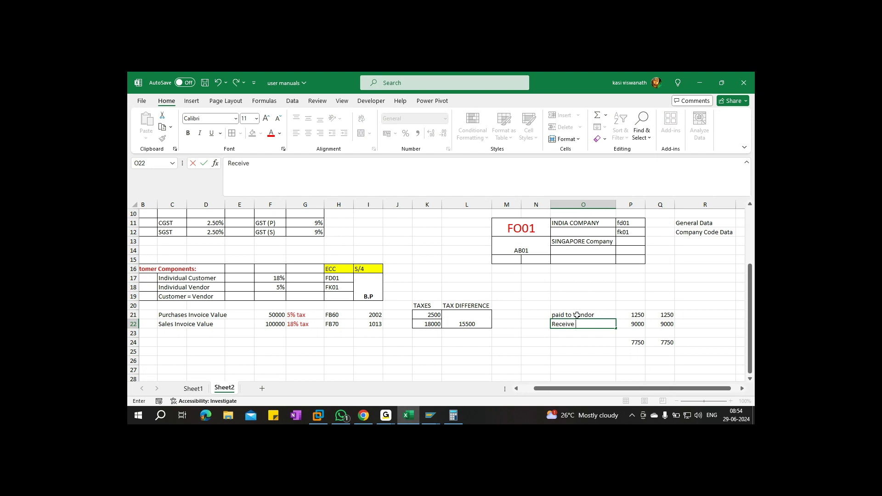
text(d from Customer)
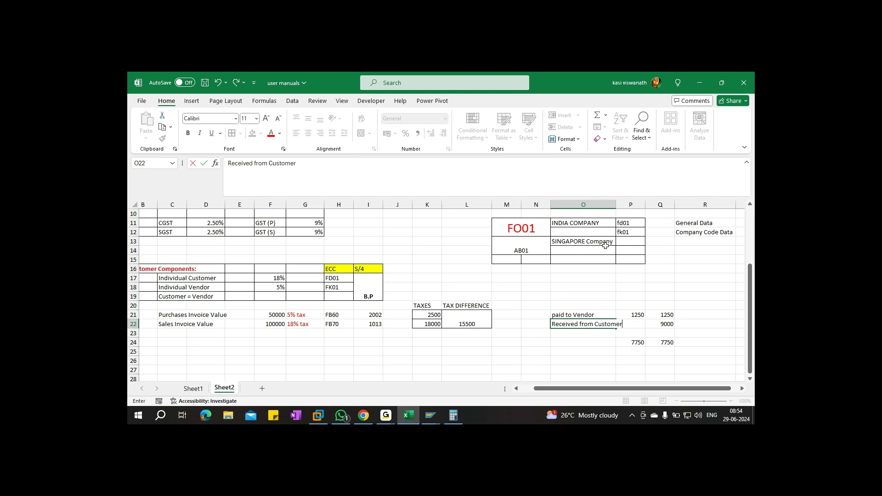
double_click(616, 209)
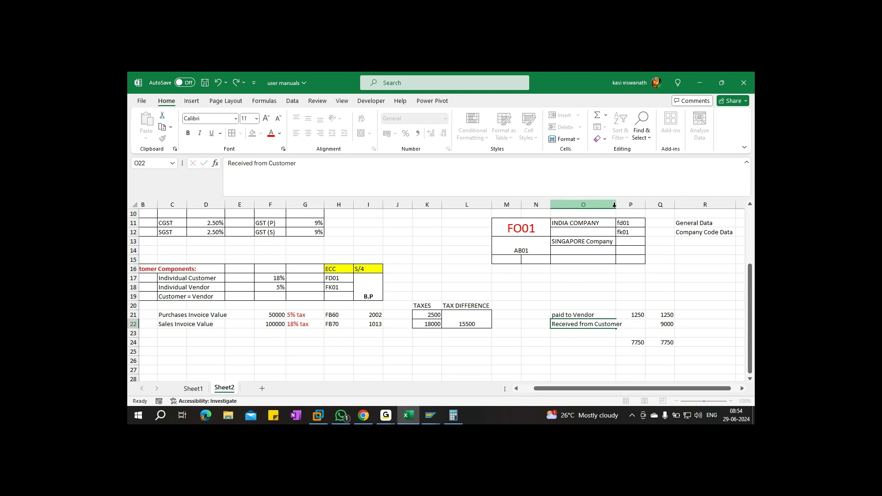
click(643, 306)
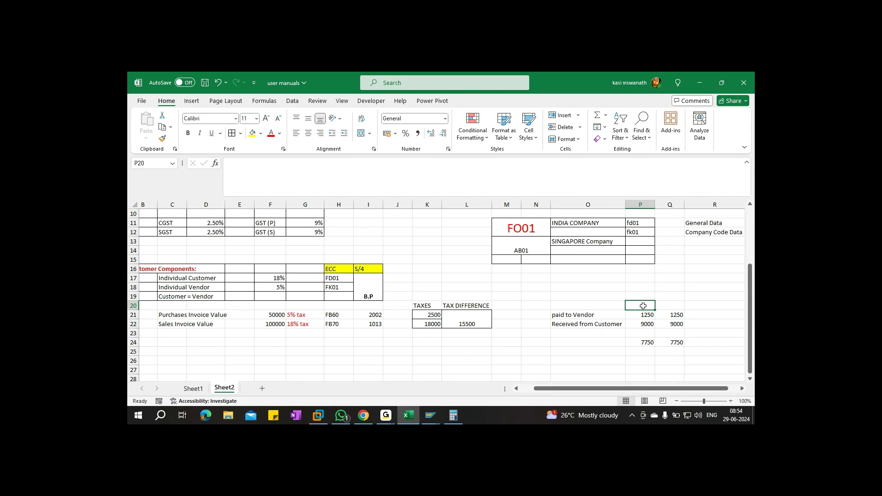
text(CGST)
key(Tab)
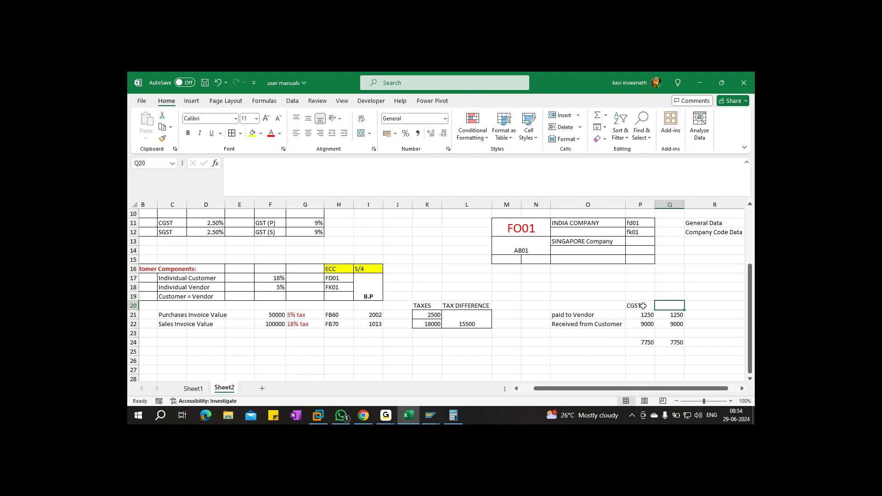
text(SGS)
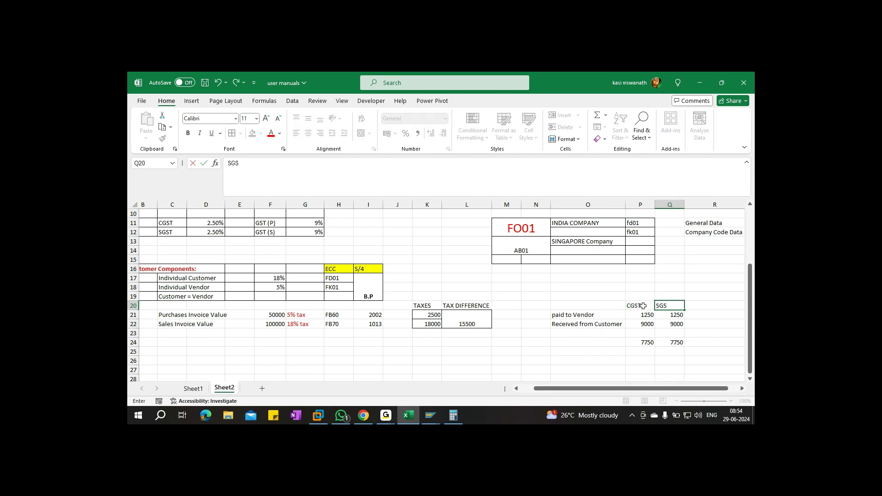
key(Return)
key(ctrl+s)
Add all borders to the summary table, fill the O20:Q20 header row yellow, and save
drag(570, 306, 676, 342)
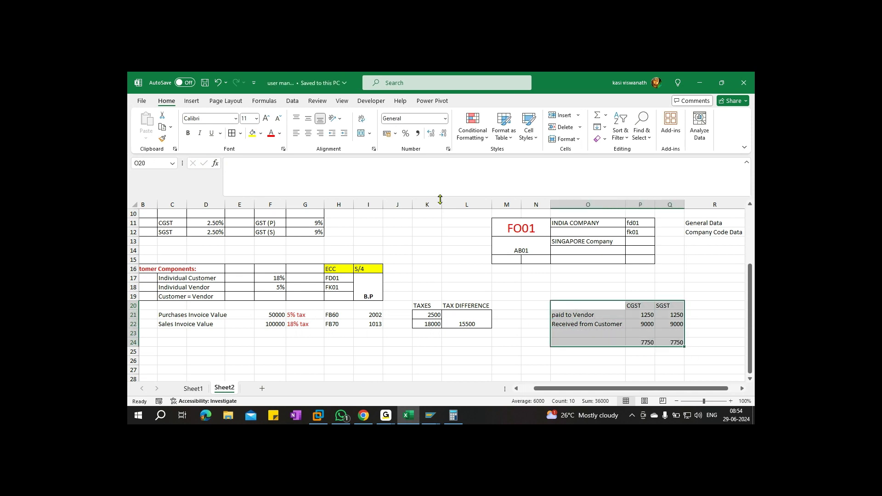
click(253, 134)
key(ctrl+z)
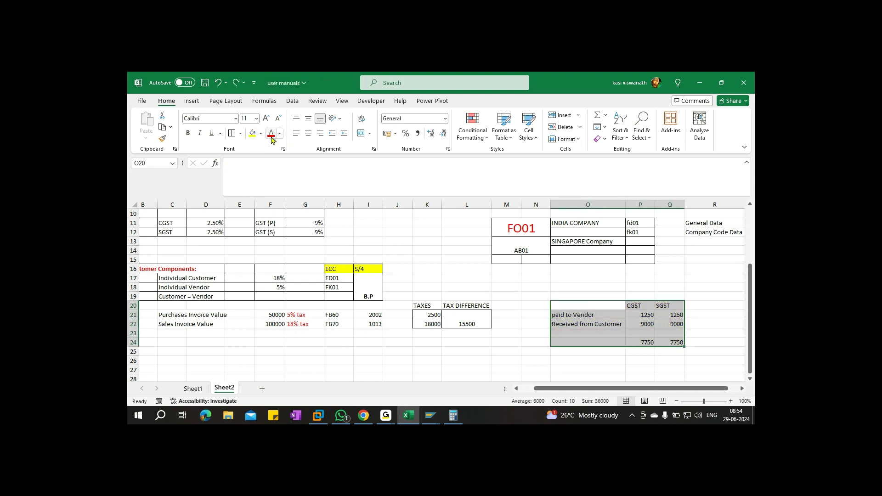
click(231, 133)
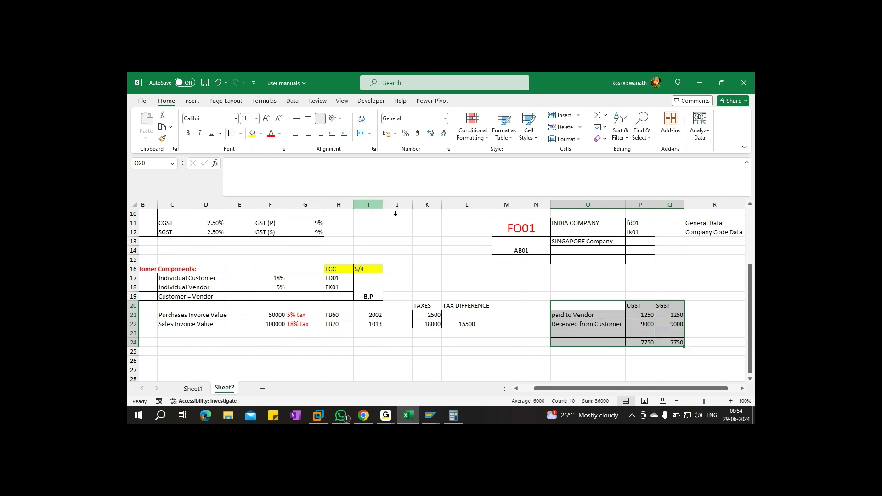
drag(573, 307, 674, 305)
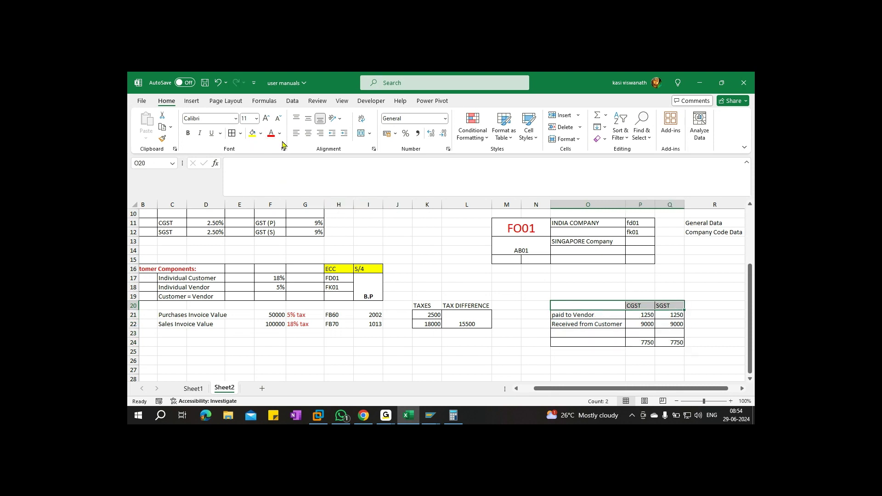
click(252, 133)
key(ctrl+s)
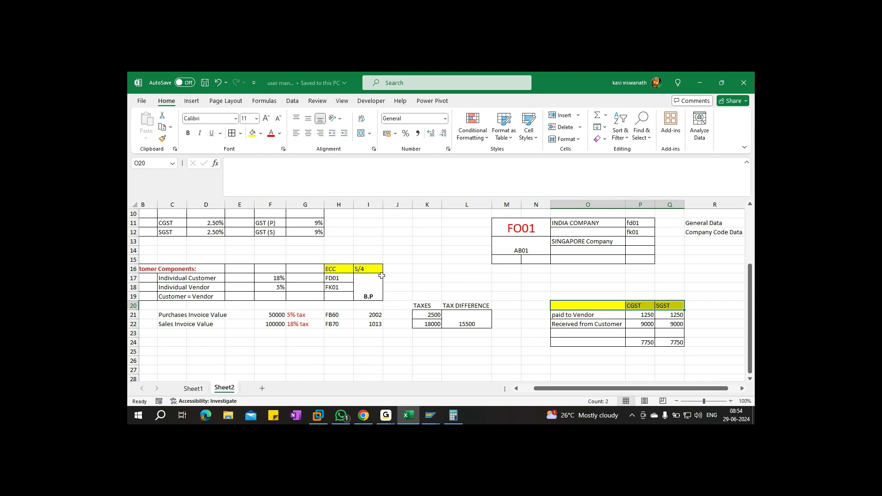
scroll(432, 270, down, 1)
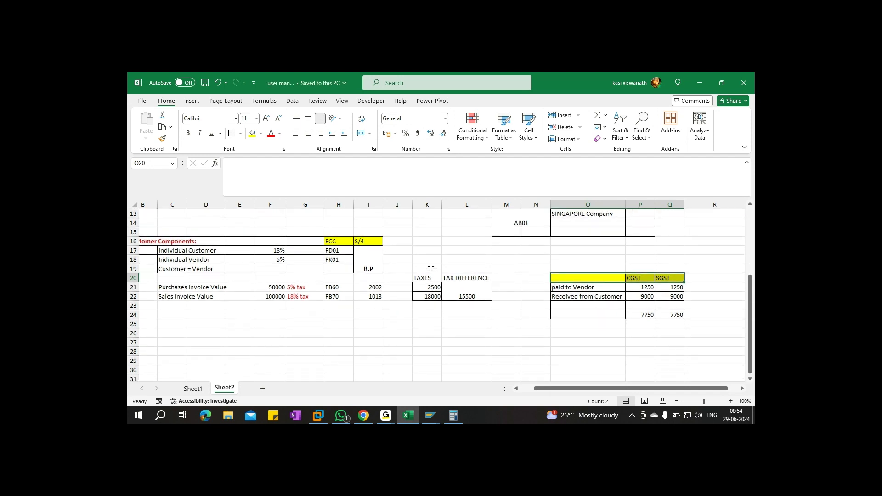
Label cell O24 'TAX PAYABLE TO GOVT' in red font and save the workbook
click(566, 316)
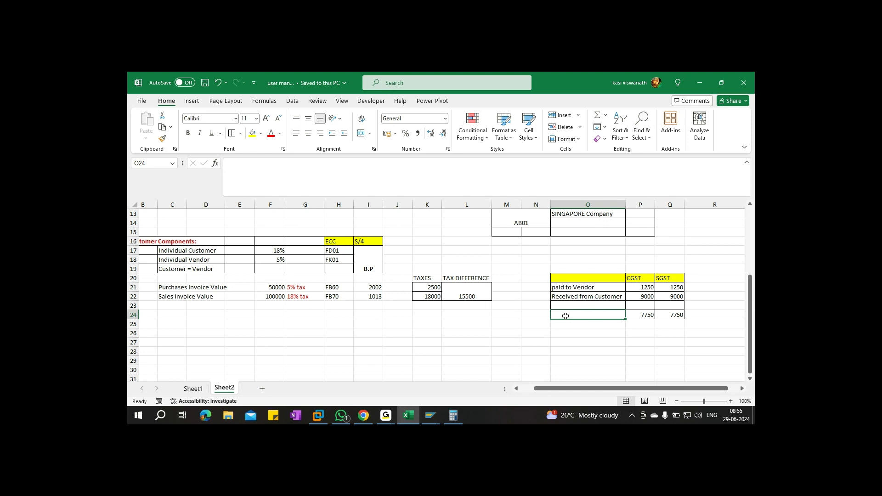
text(TAX PAYA)
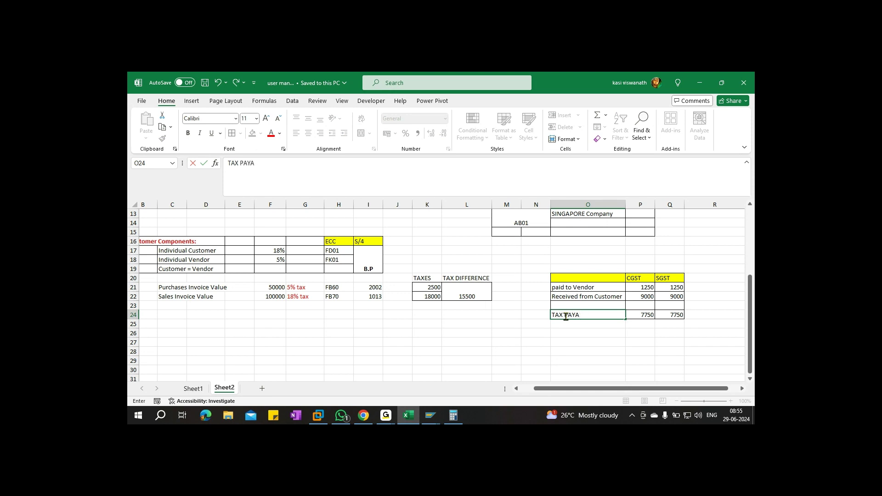
text(BLE TO GOVT)
key(ctrl+Return)
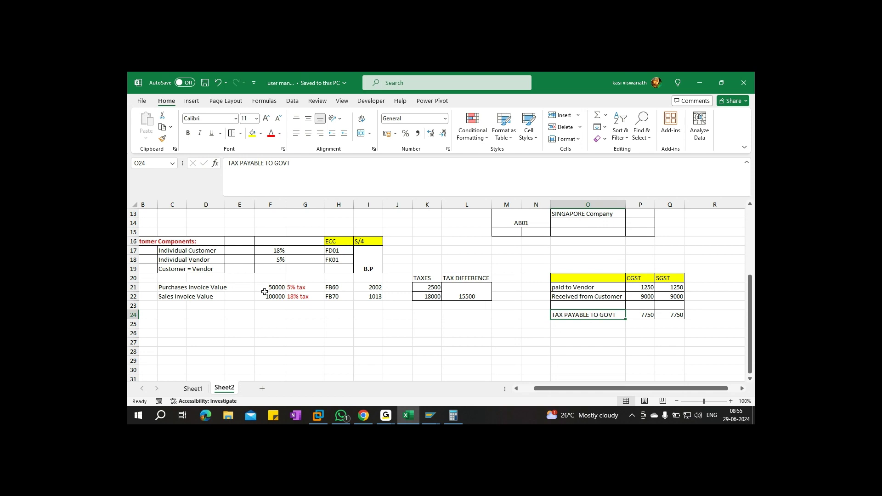
click(270, 133)
key(ctrl+s)
Select the P24:Q24 totals to check their sum, then pick cell O26
click(642, 316)
drag(642, 315, 662, 315)
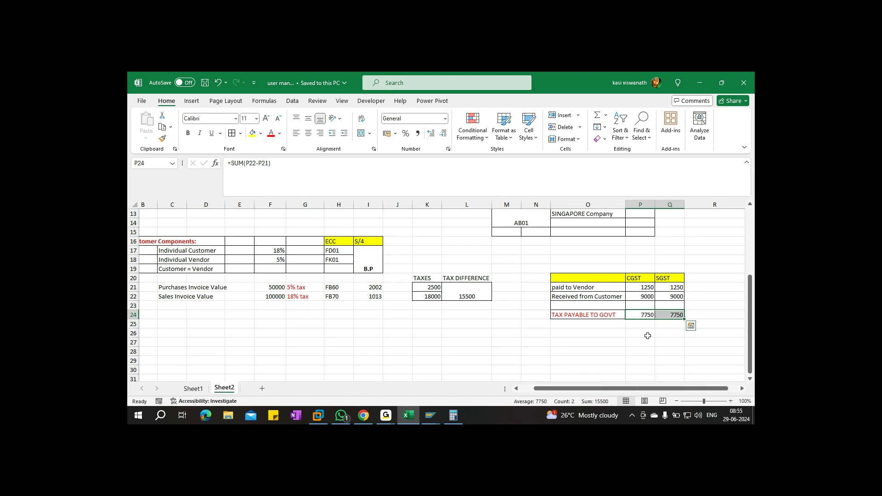
click(603, 334)
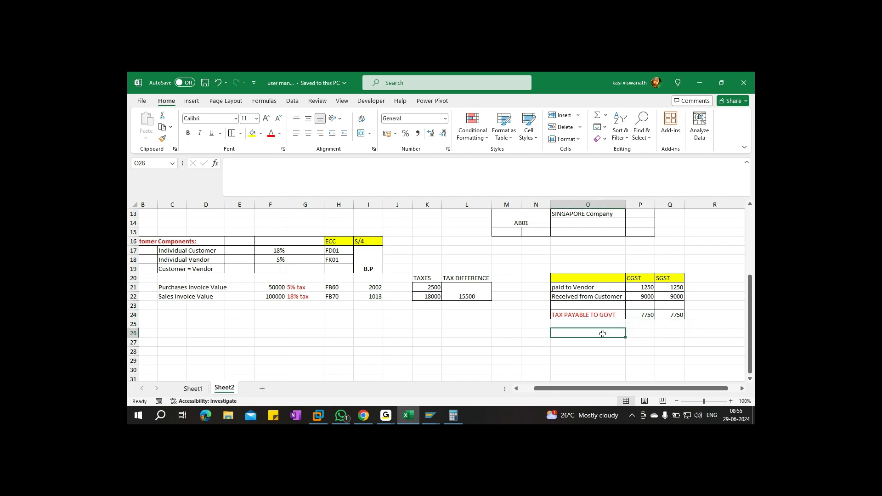
Enter the F-03 heading with CGST PAYABLE 7750 to Cheque Issue 7750 below it
text(F-03)
key(ctrl+Return)
key(Return)
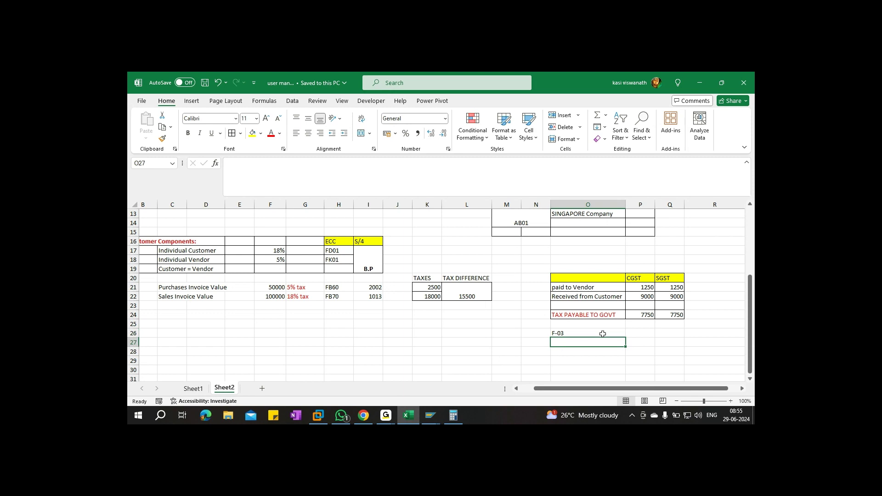
text(CGST P)
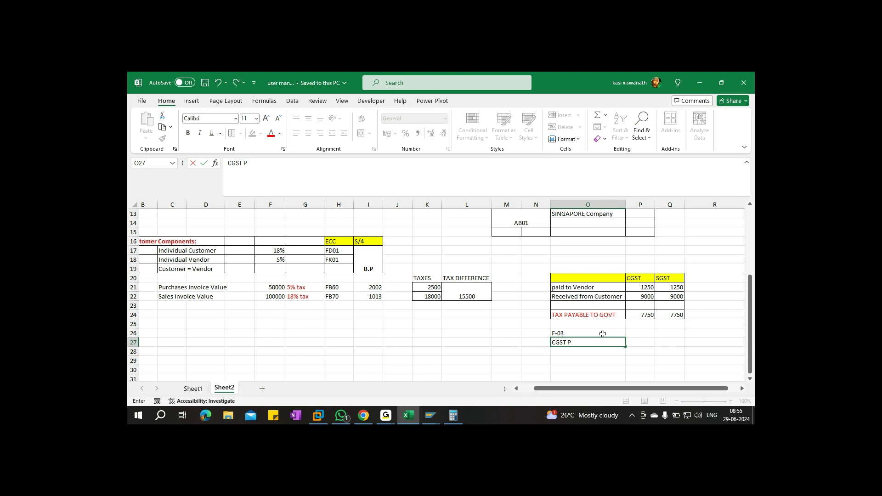
text(AYABLE)
key(Tab)
text(77)
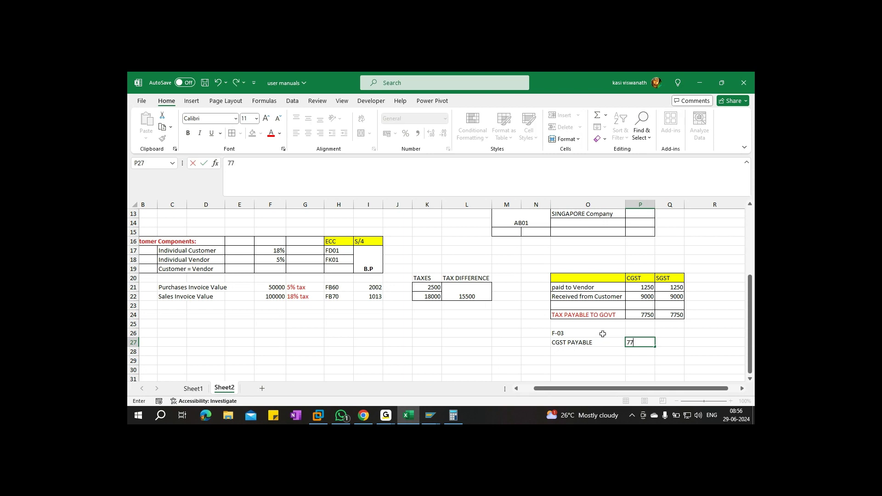
text(50)
key(Return)
text(TO)
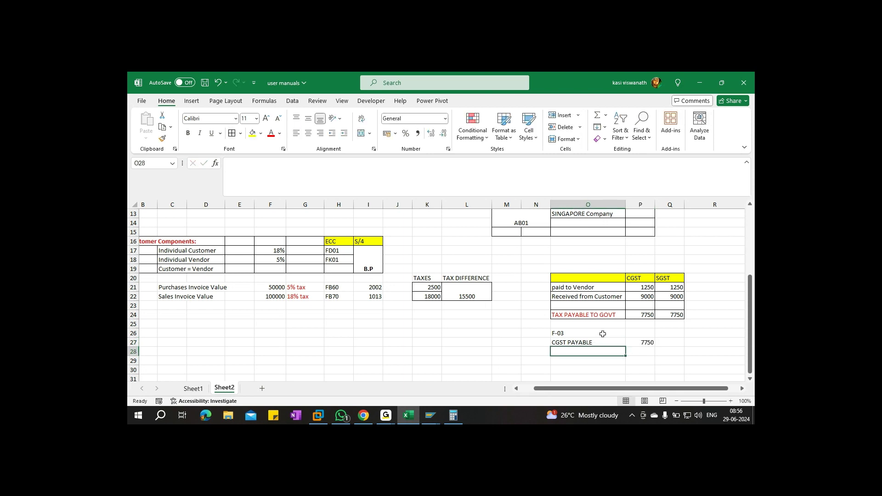
text( cHEQUE)
key(BackSpace)
key(BackSpace)
key(BackSpace)
key(BackSpace)
key(BackSpace)
text(Cheque Issue)
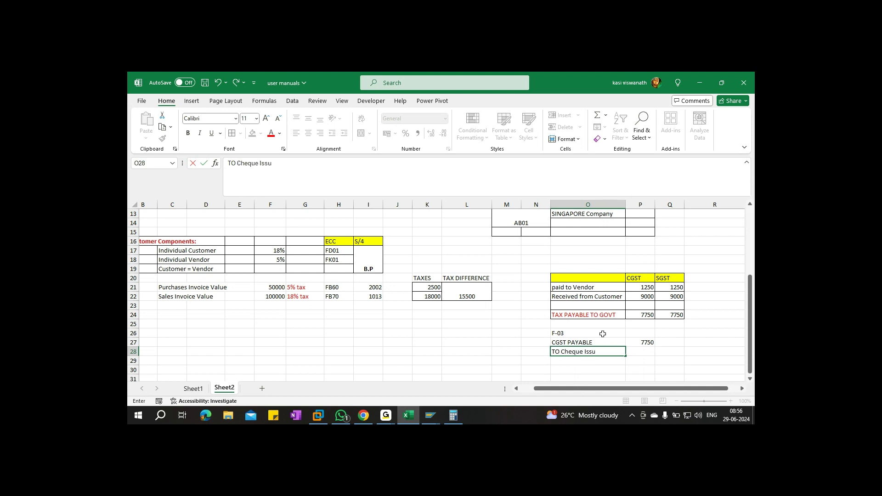
key(Tab)
key(Tab)
text(77)
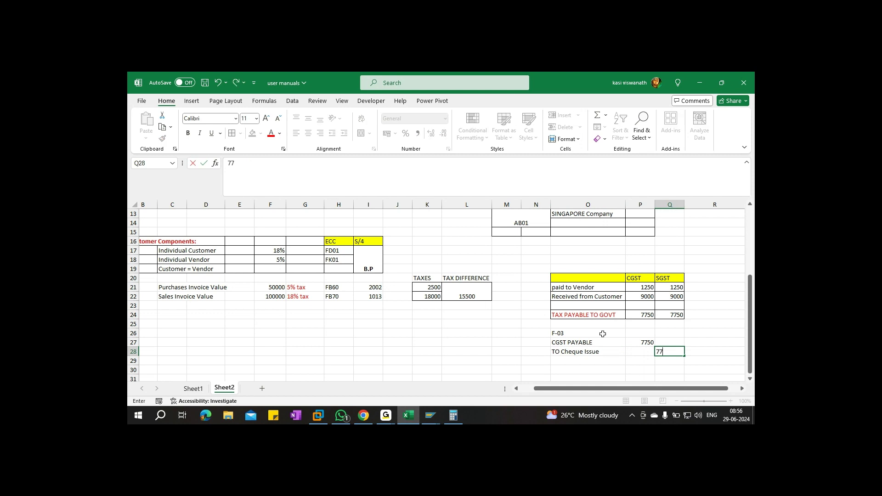
text(50)
key(Return)
key(Return)
Add SGST Payable 7750 to Cheque Issue 7750 and save the workbook
text(SGS)
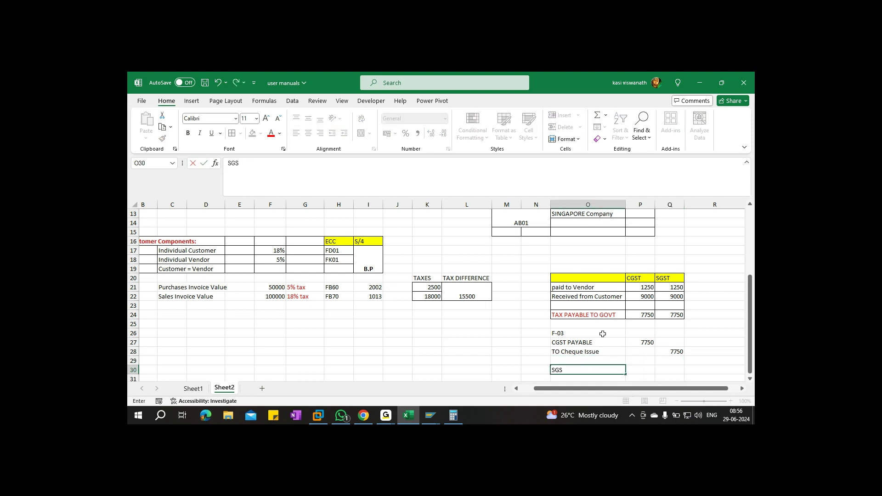
text(T Payable)
key(Tab)
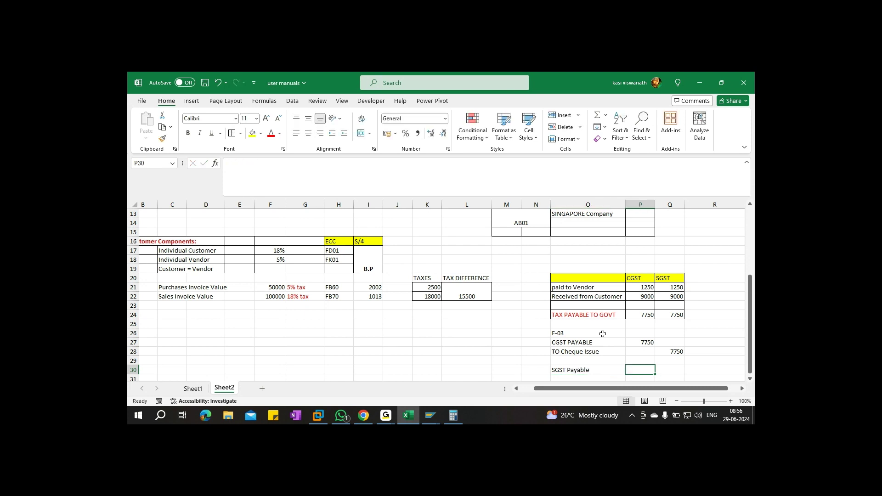
text(7750)
key(Return)
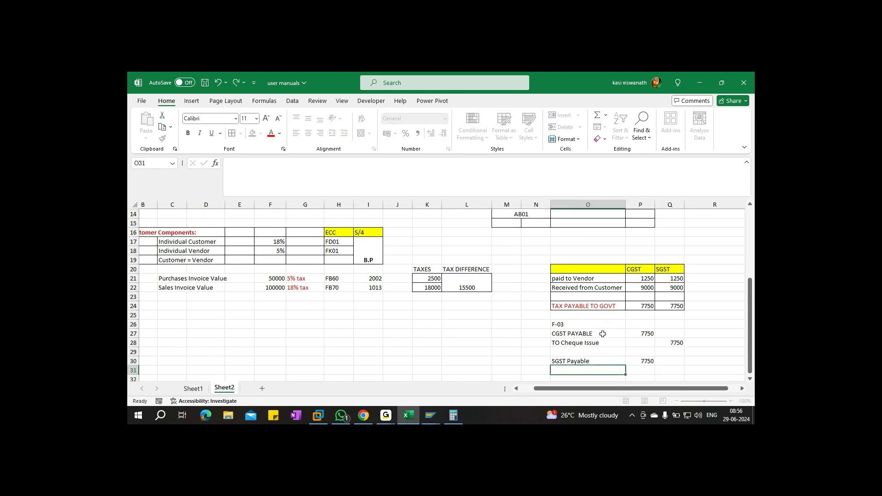
text(to Cheque Issue)
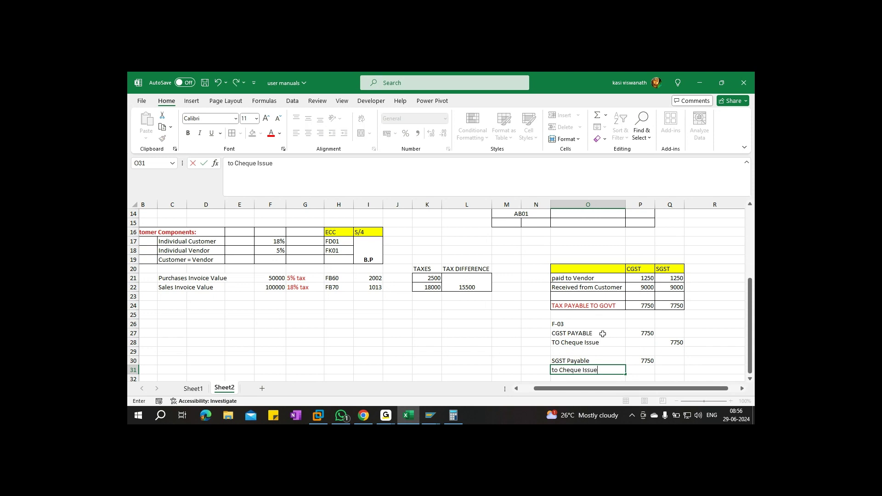
key(Tab)
key(Tab)
text(77)
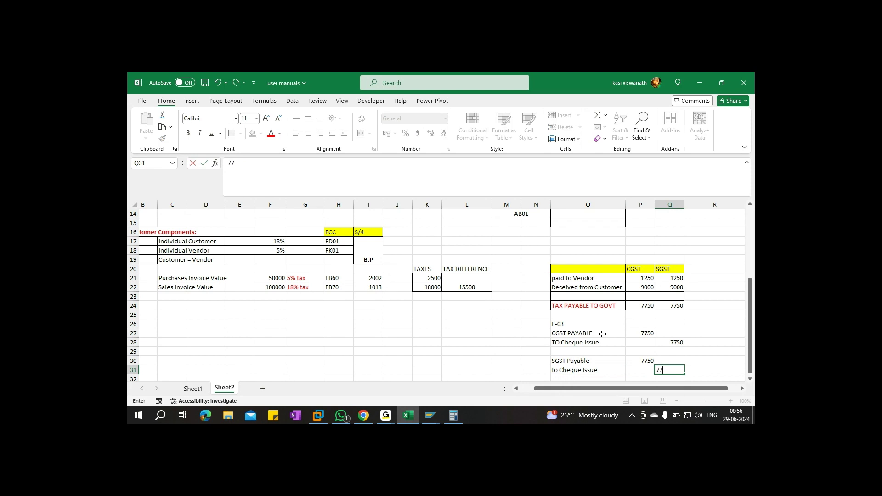
text(50)
key(ctrl+s)
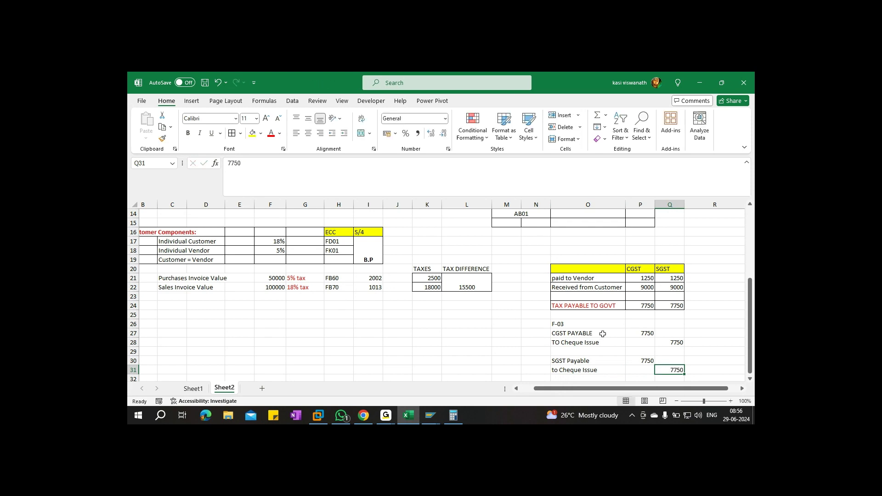
Make the F-03 heading red, copy P24's formula into Q24, and save
scroll(602, 334, down, 1)
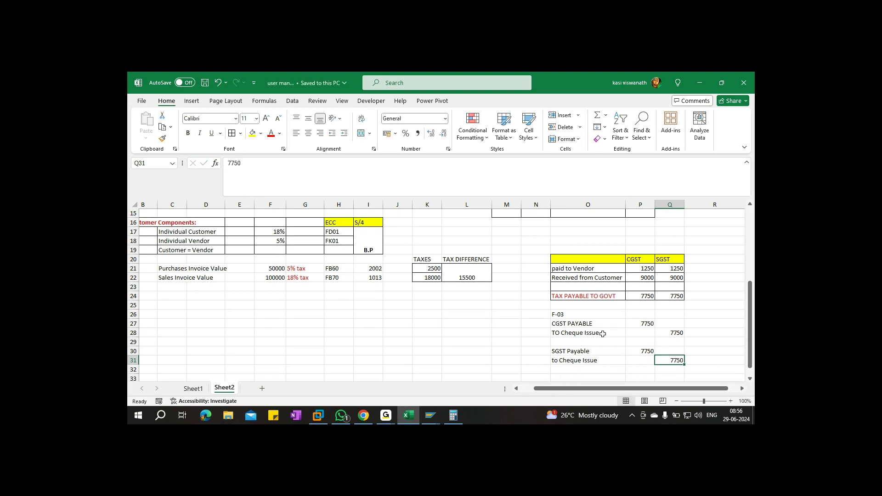
click(558, 294)
click(271, 133)
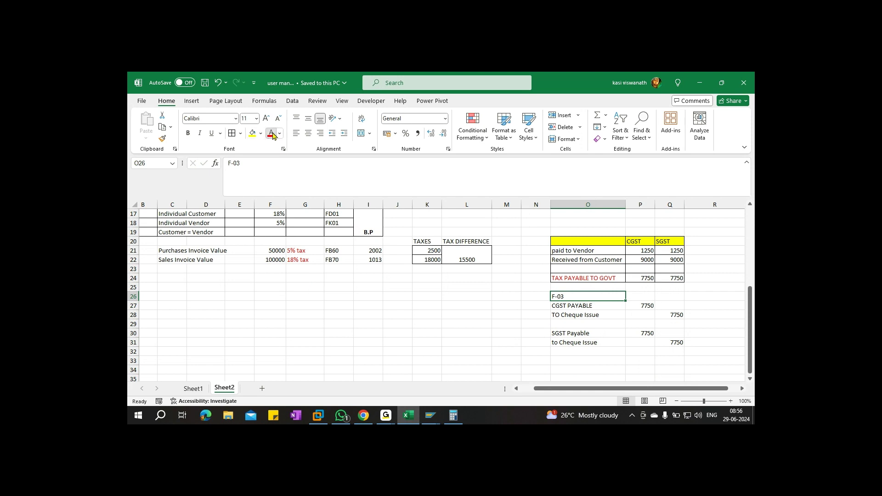
click(645, 278)
drag(654, 278, 668, 280)
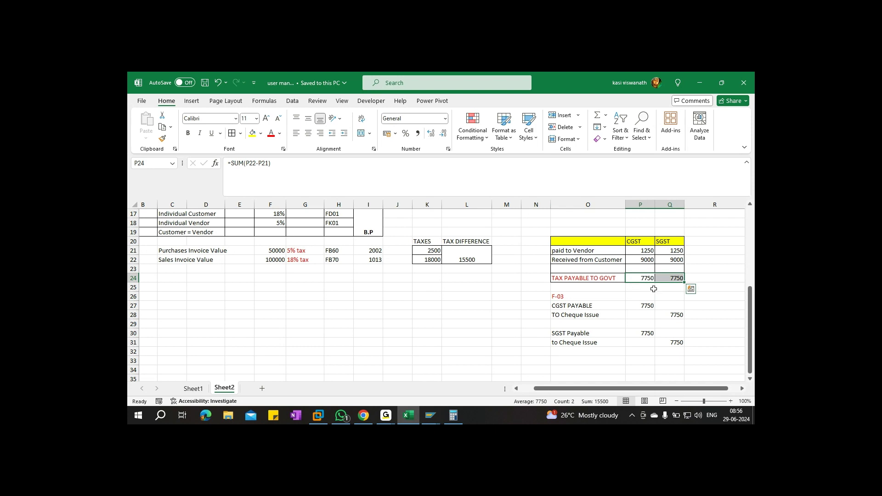
key(ctrl+s)
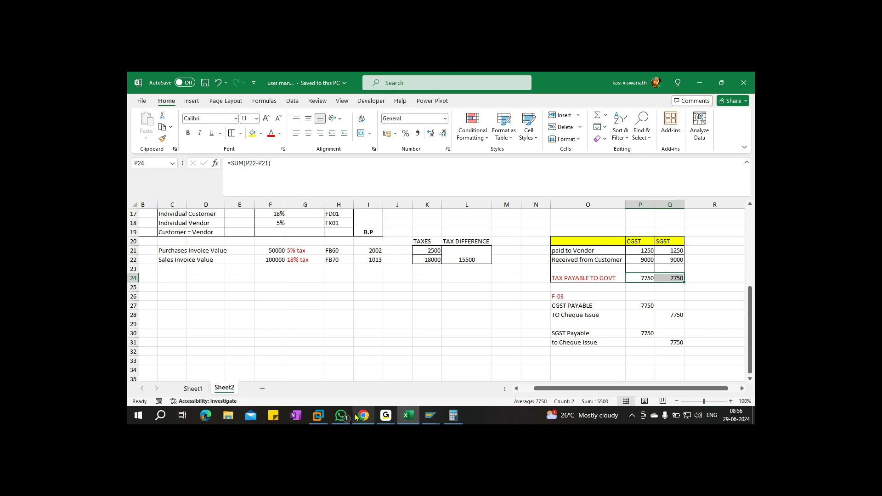
Return to the SAP window and start transaction /nF-03 for G/L account clearing
click(428, 415)
click(437, 374)
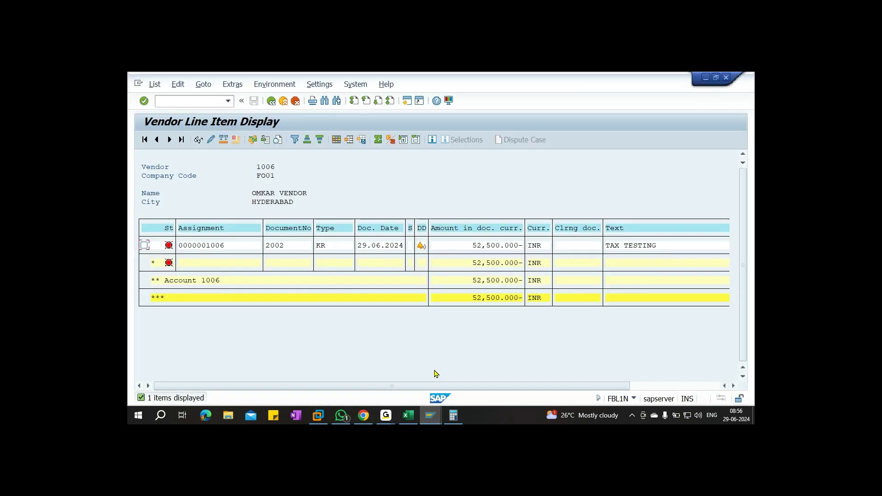
text(/nf-03)
key(Return)
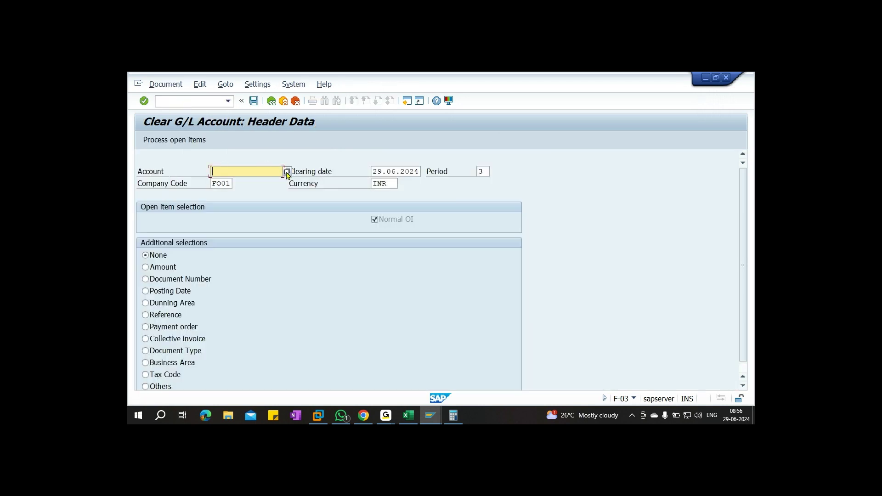
Search chart of accounts FA00 and choose account 110501 CGST Payable
key(F4)
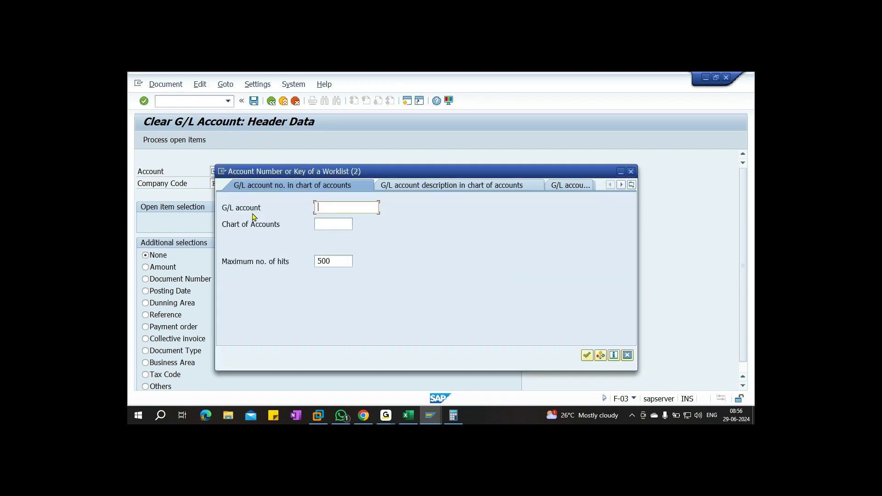
click(338, 223)
text(fa00)
key(Return)
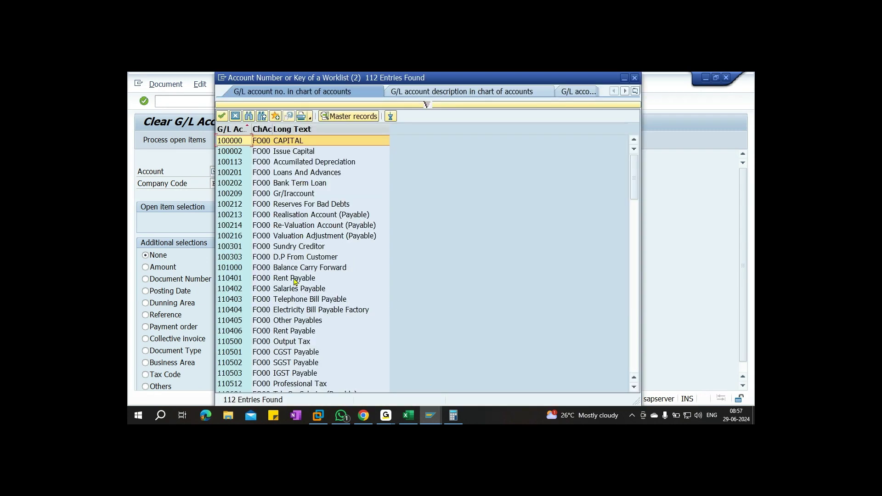
click(309, 290)
scroll(305, 313, down, 2)
click(283, 292)
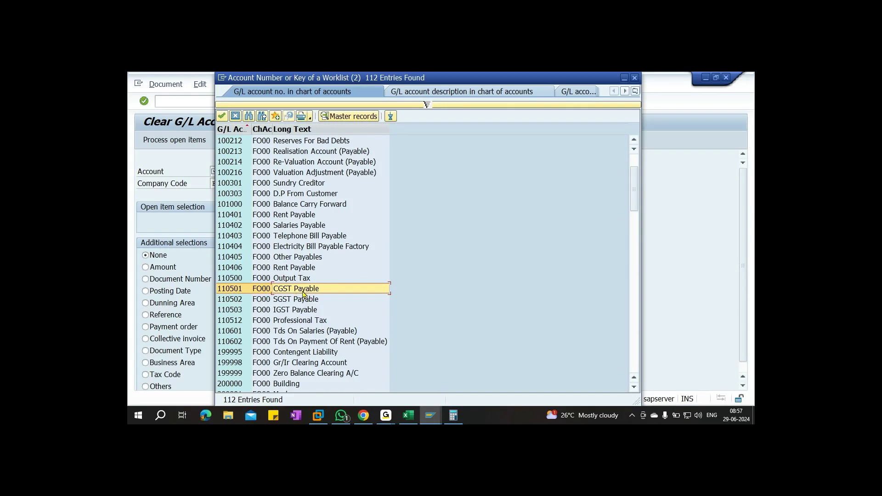
double_click(303, 295)
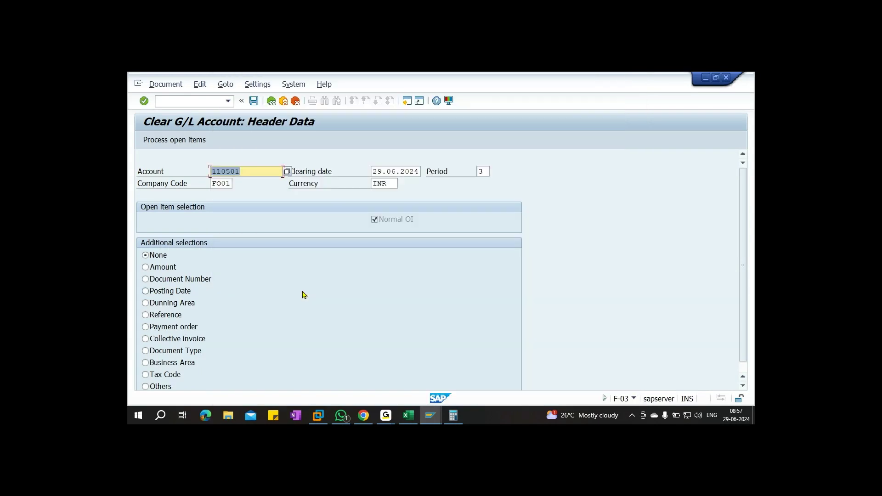
List CGST Payable open items and deactivate all except document 1013's 9,000.000
click(161, 144)
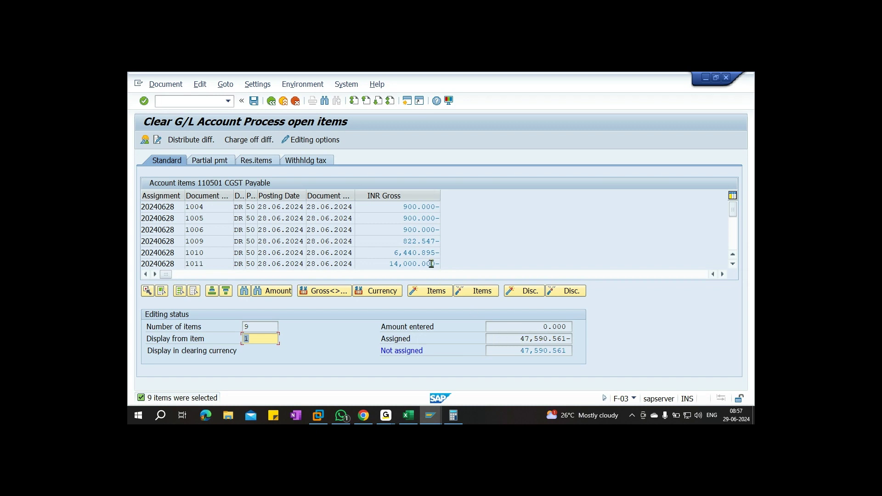
double_click(414, 206)
double_click(413, 218)
double_click(413, 230)
double_click(414, 241)
double_click(414, 253)
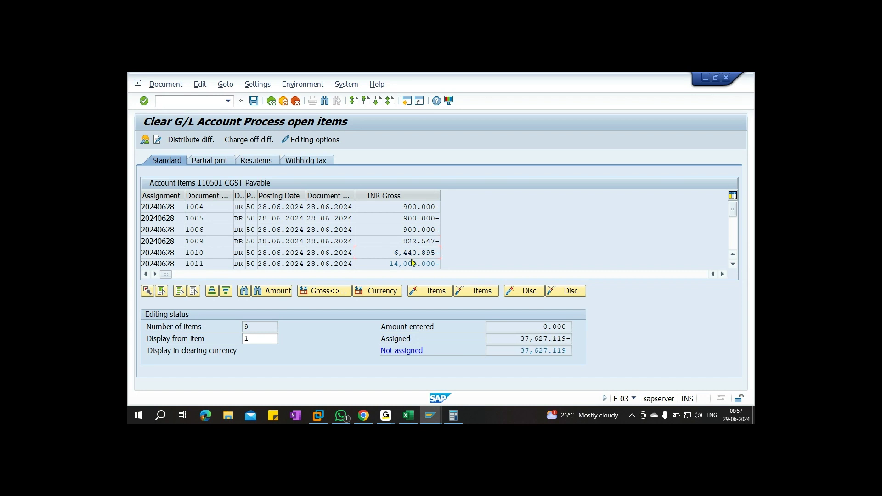
double_click(408, 263)
scroll(407, 255, down, 2)
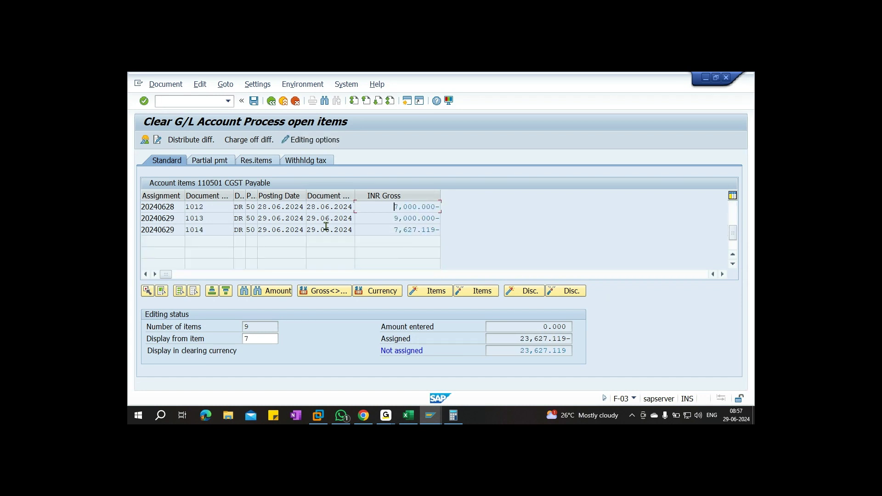
double_click(416, 207)
double_click(414, 230)
scroll(418, 228, up, 1)
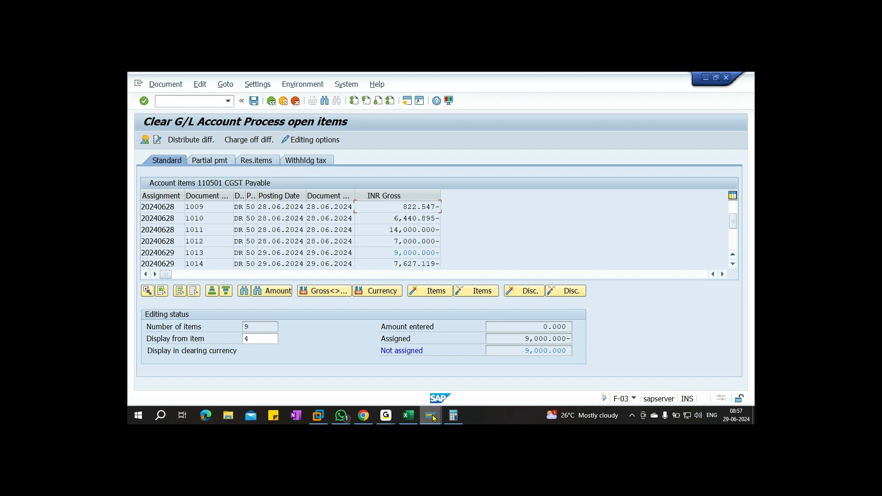
Cross-check figures in Excel and the calculator (15,500), then select the 9,000.000 assigned total
click(408, 416)
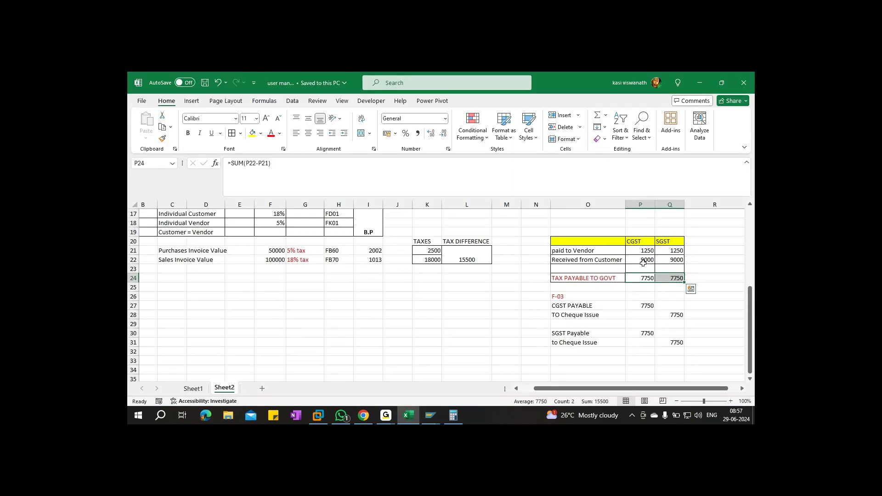
key(alt+Tab)
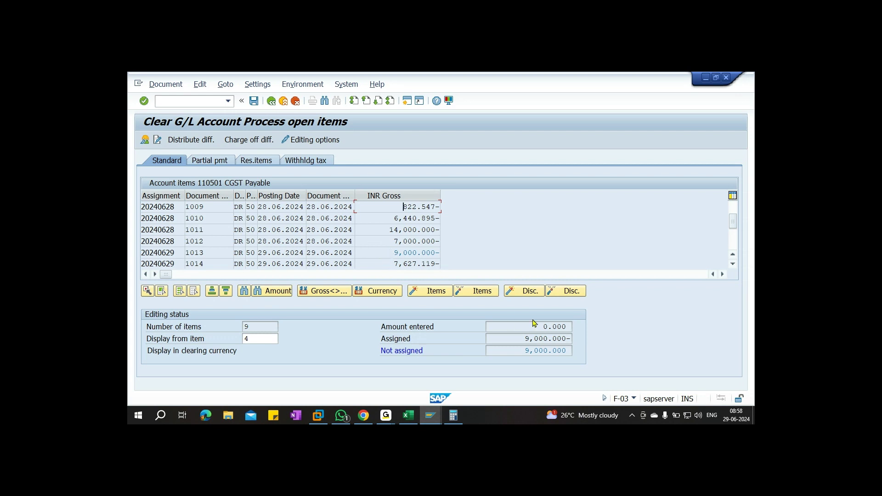
click(453, 416)
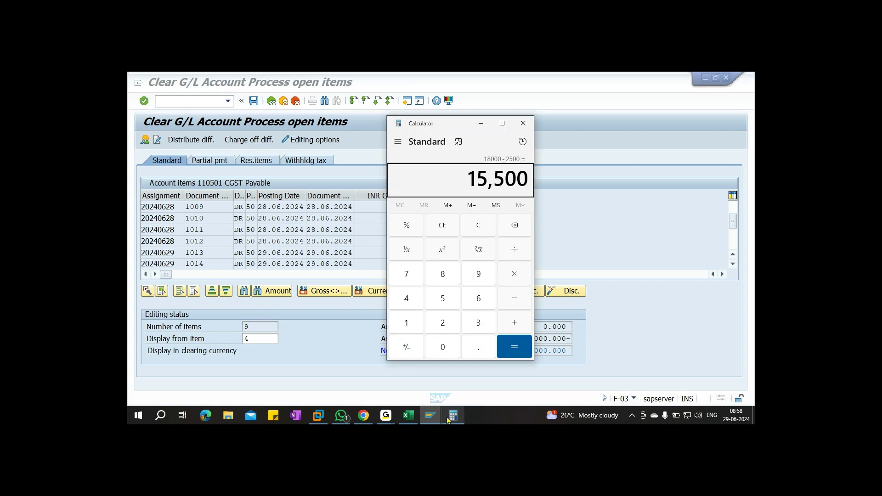
click(408, 415)
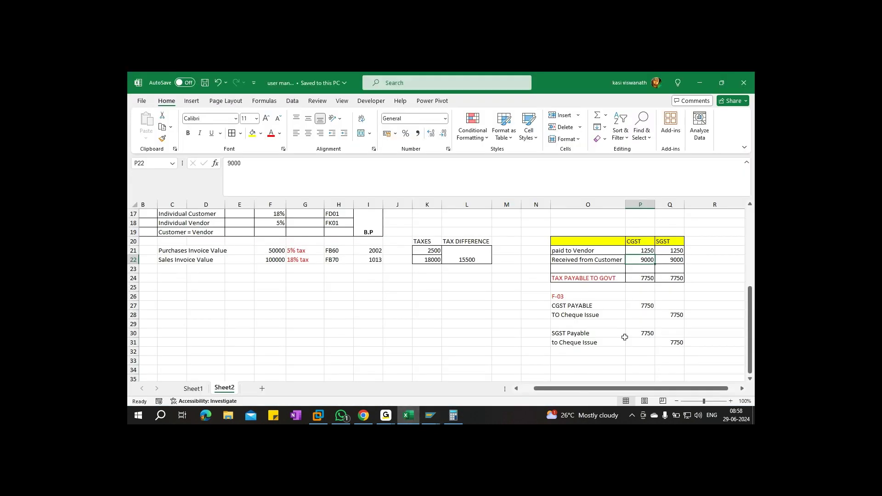
click(430, 416)
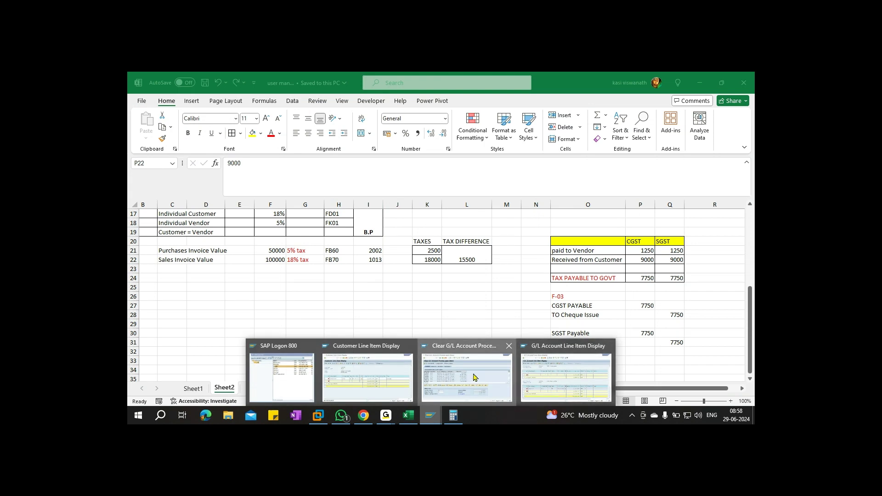
click(480, 380)
drag(517, 338, 580, 342)
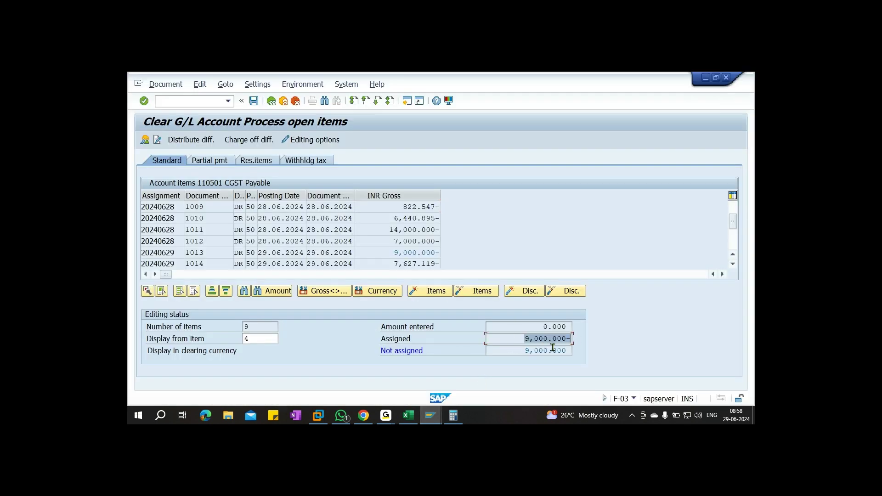
On the partial payments tab, leave items 1009–1012 with no payment amount
click(214, 161)
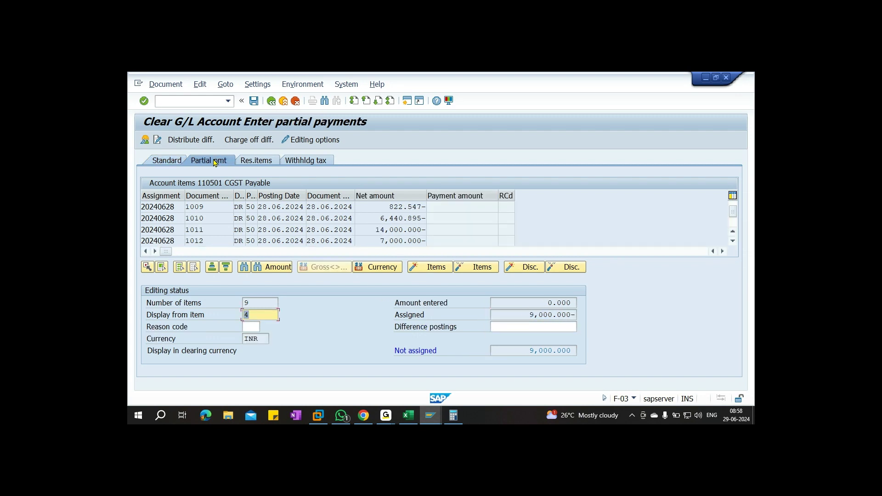
double_click(398, 206)
double_click(399, 218)
double_click(398, 230)
double_click(399, 241)
scroll(400, 241, down, 1)
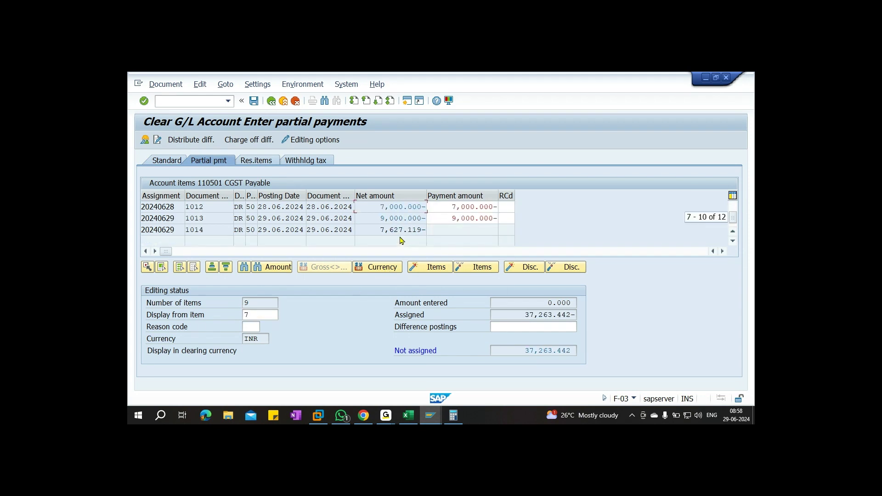
double_click(404, 207)
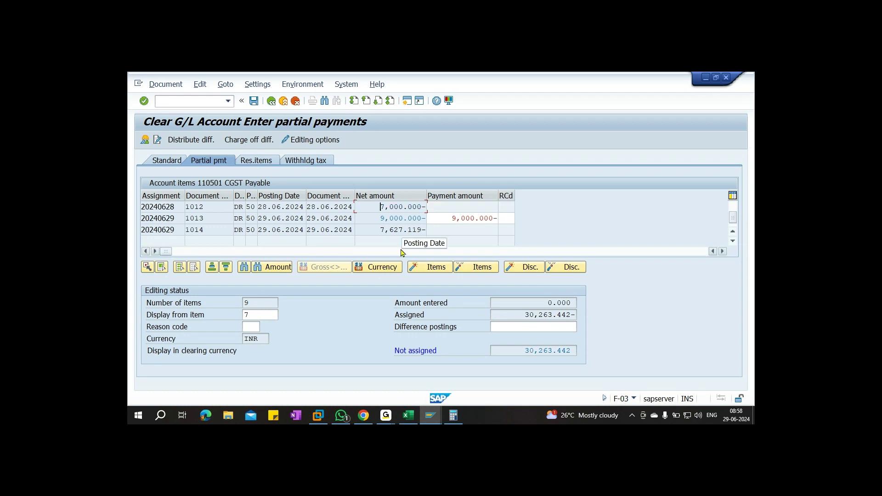
scroll(401, 233, up, 1)
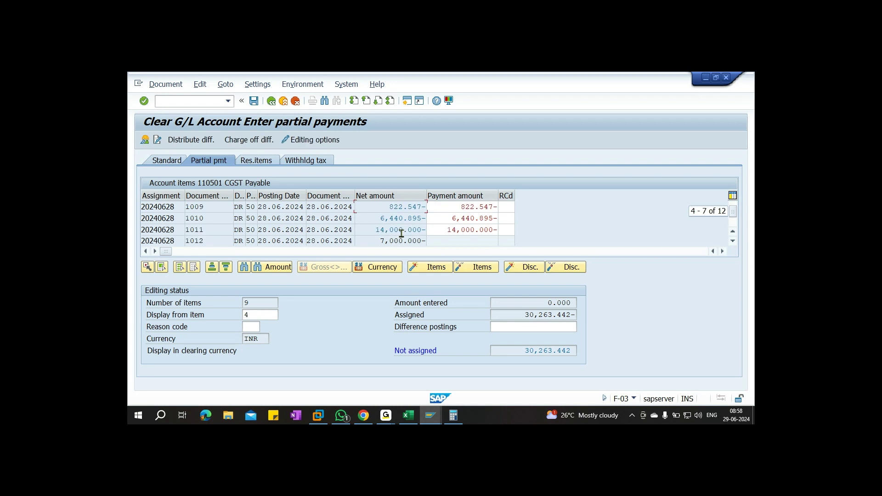
double_click(407, 208)
double_click(406, 218)
double_click(405, 229)
Set item 1013's partial payment to 7,750 and show the document overview
scroll(422, 243, down, 1)
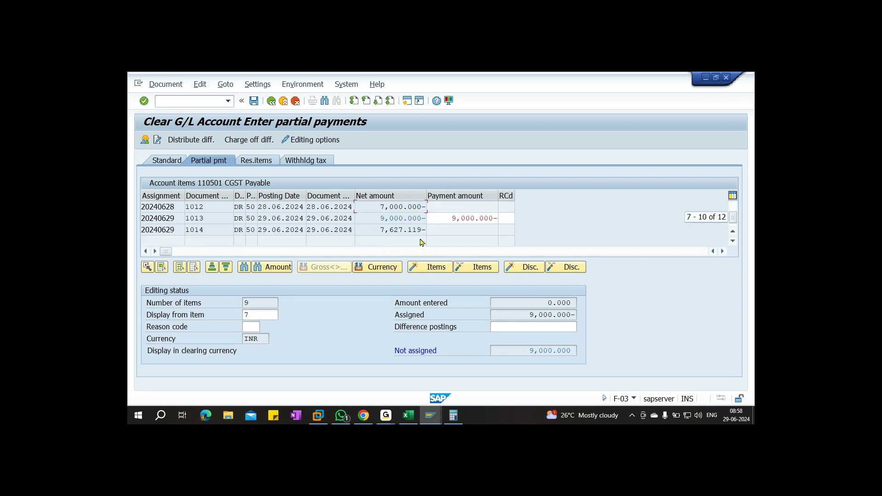
drag(452, 218, 531, 223)
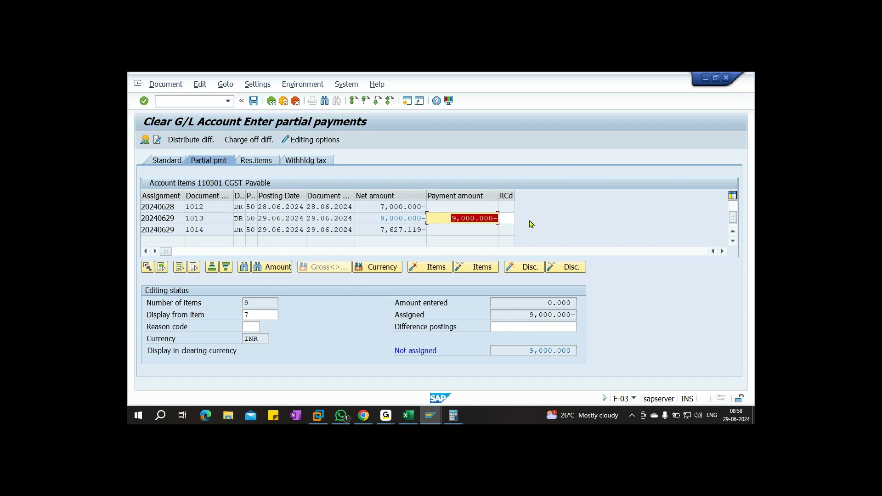
text(7,)
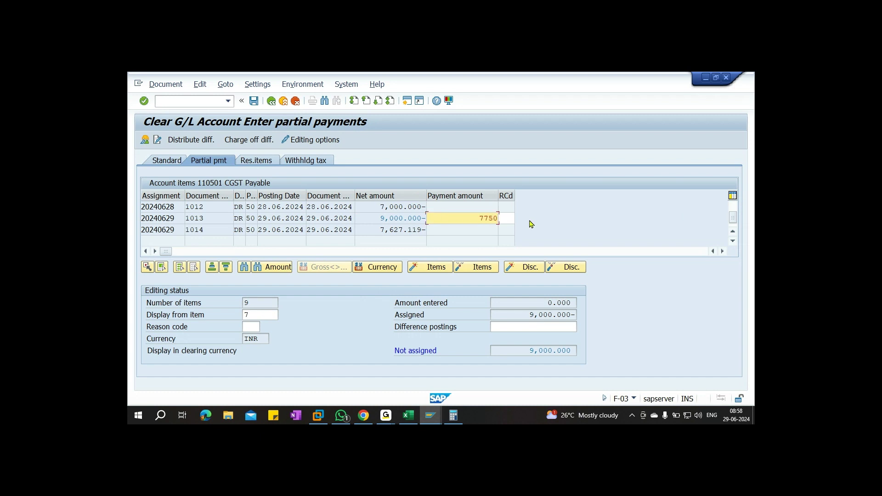
text(750)
key(Return)
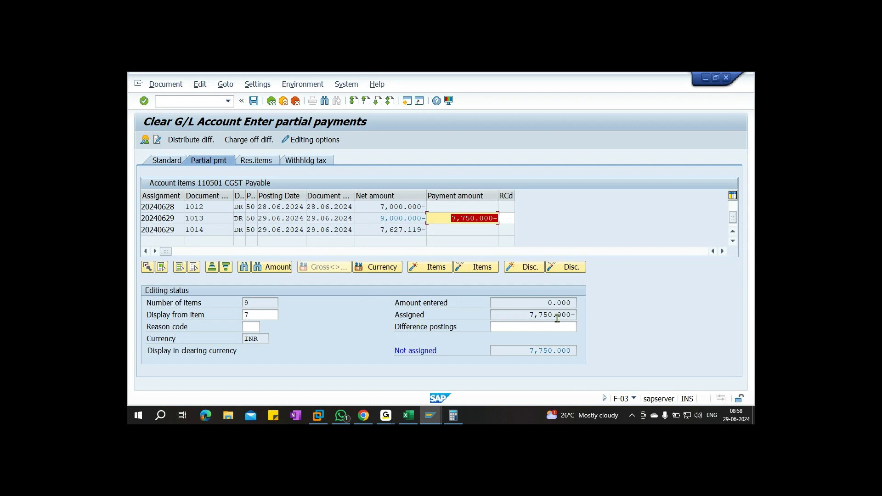
click(145, 140)
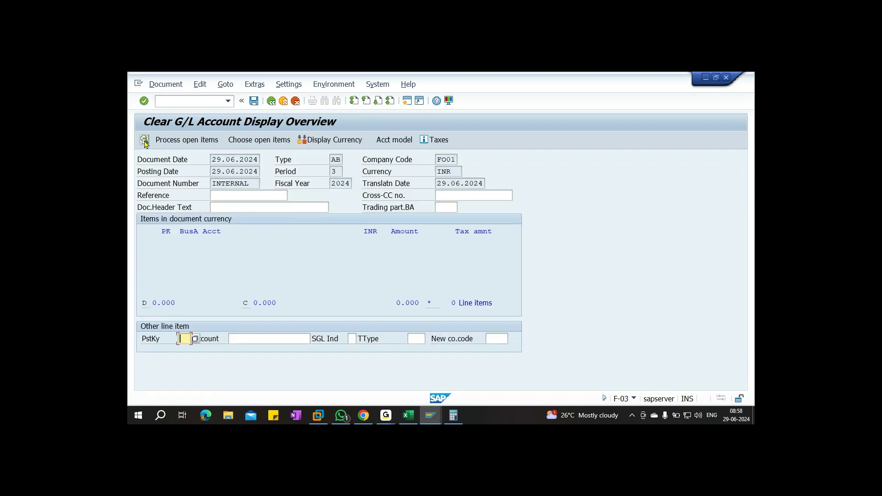
After checking the workbook, add a posting key 50 line for account 200701
click(407, 415)
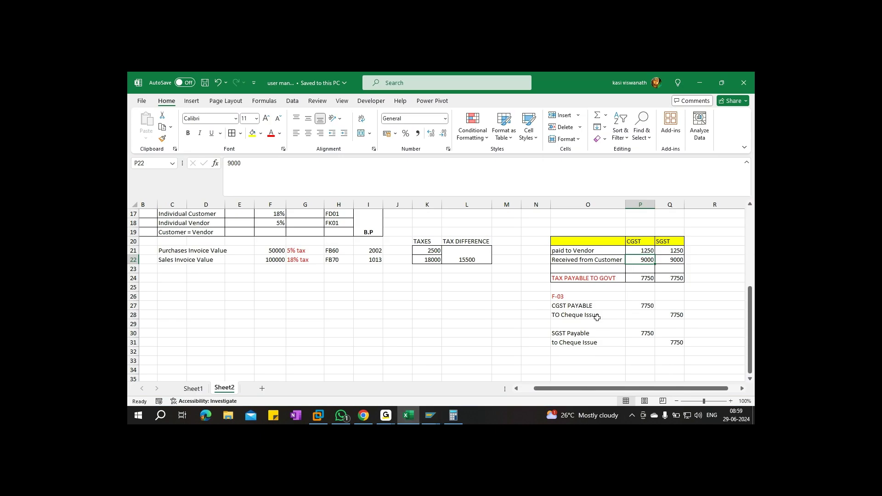
key(alt+Tab)
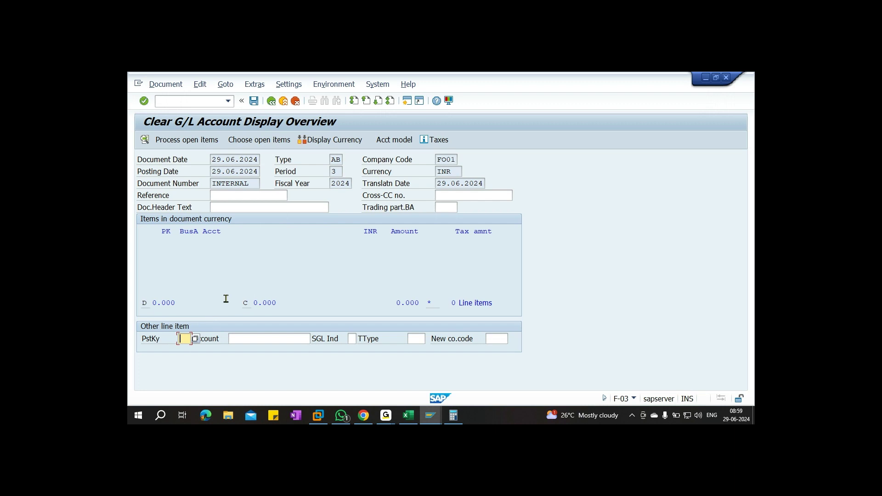
text(50)
key(Tab)
text(2)
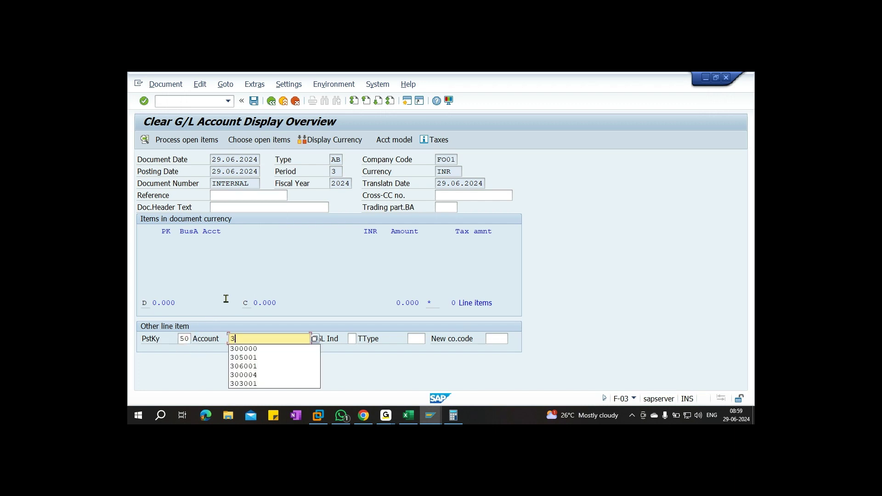
text(00701)
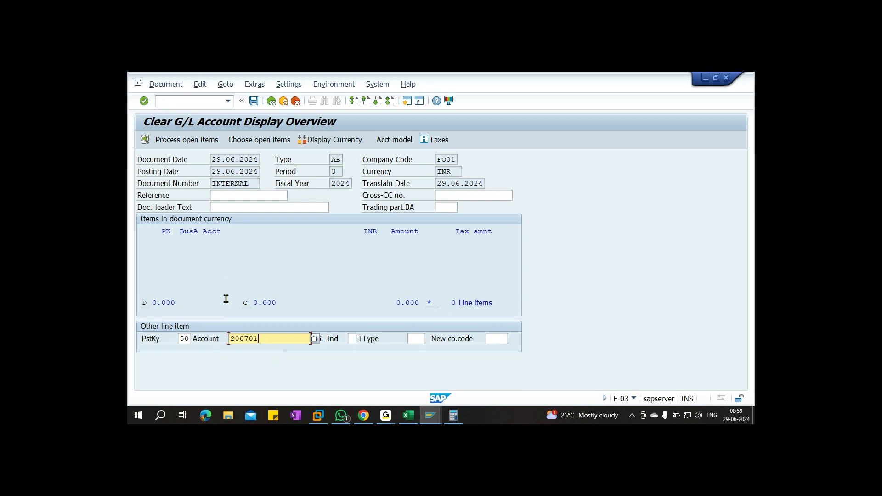
key(Return)
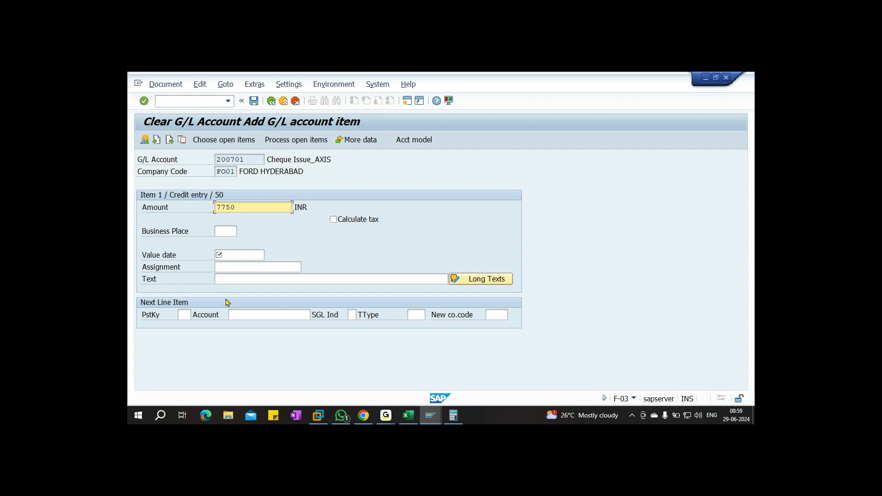
Set value date 29.06.2024 and item text 'Clear CGST Payable' for the cheque issue line
click(230, 256)
key(F4)
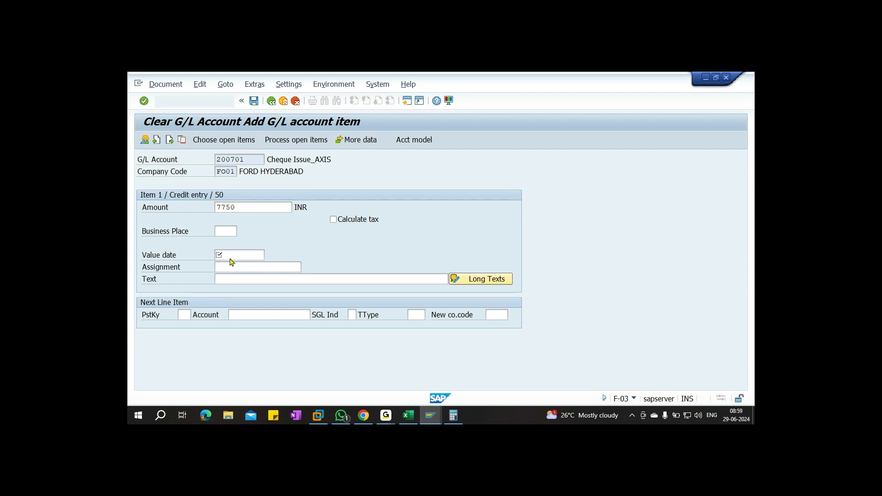
key(Return)
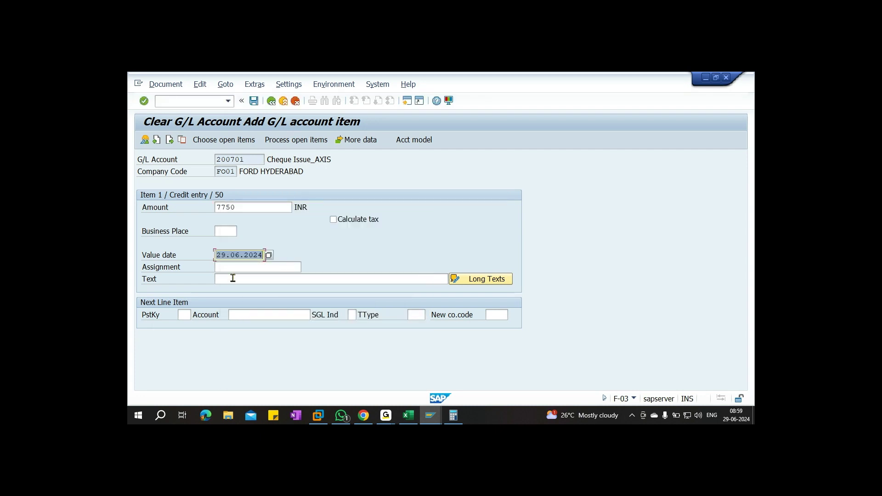
click(233, 278)
text(cg)
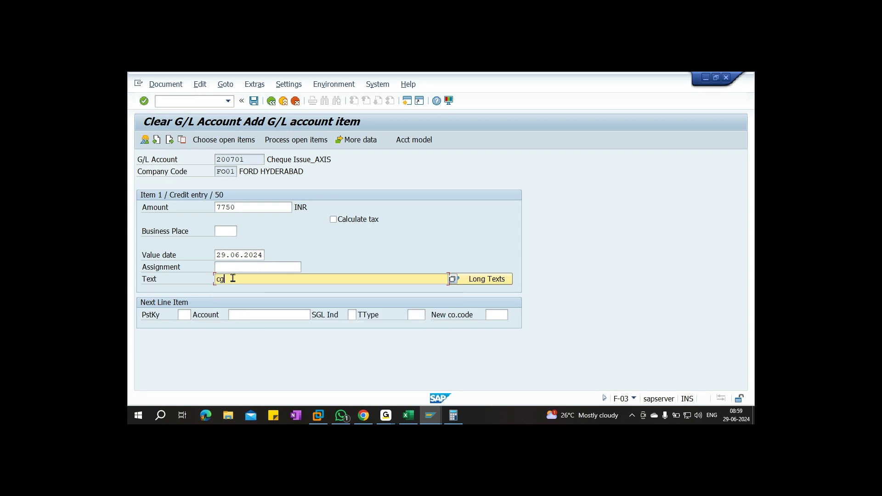
text(st paya)
key(BackSpace)
key(BackSpace)
key(BackSpace)
key(BackSpace)
key(BackSpace)
key(BackSpace)
key(BackSpace)
key(BackSpace)
key(BackSpace)
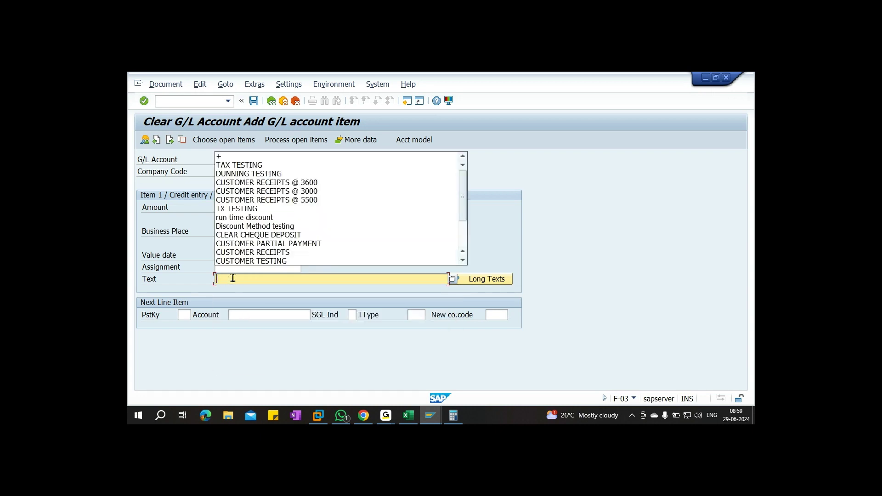
text(Clear C)
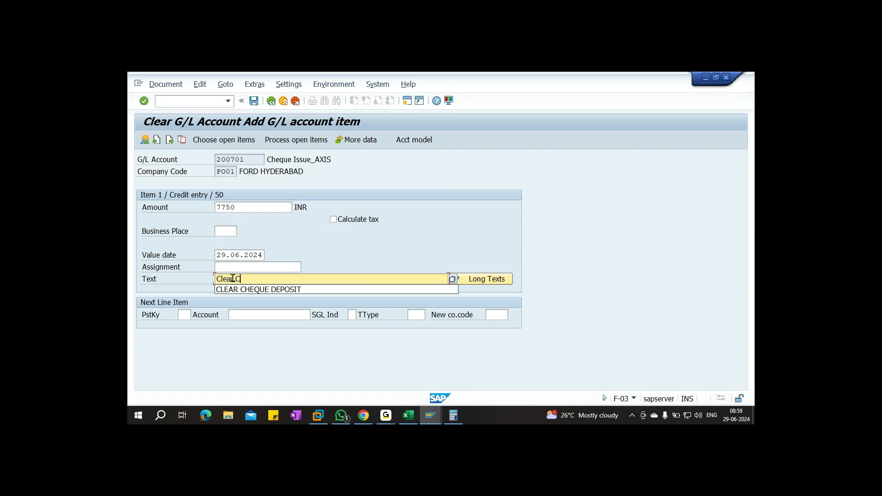
text(GST Payable)
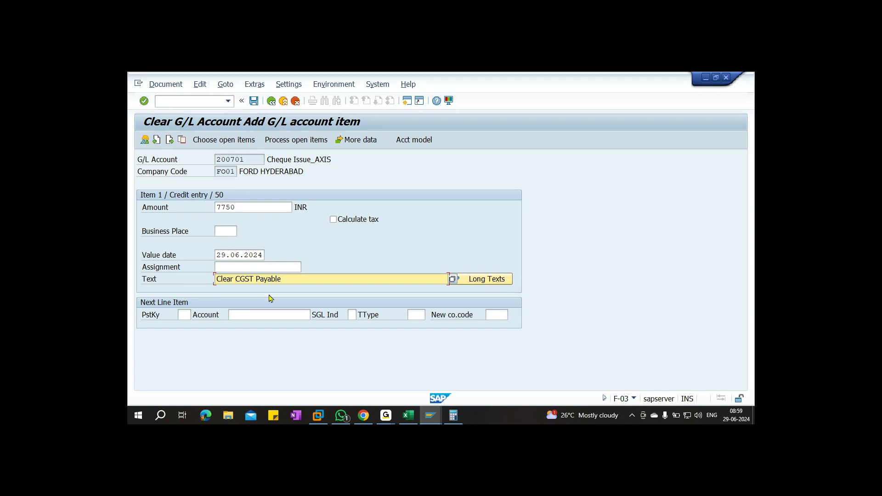
Simulate the CGST clearing and post it as document 11
click(168, 85)
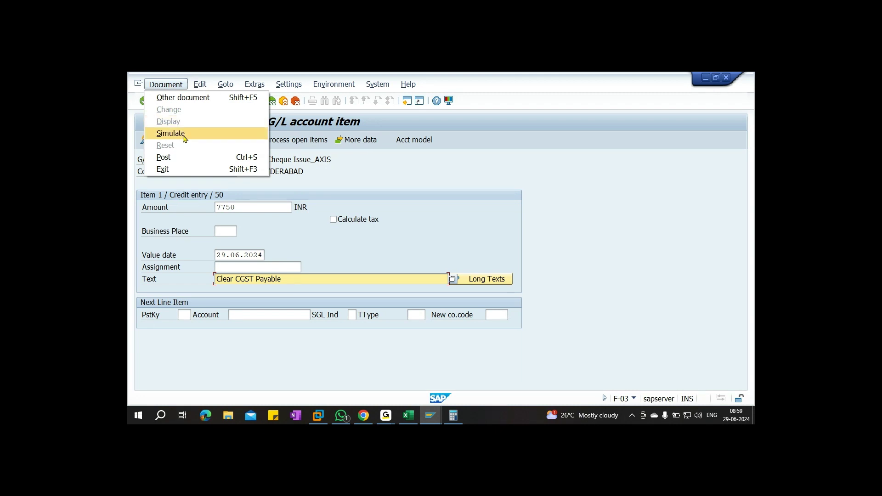
click(183, 134)
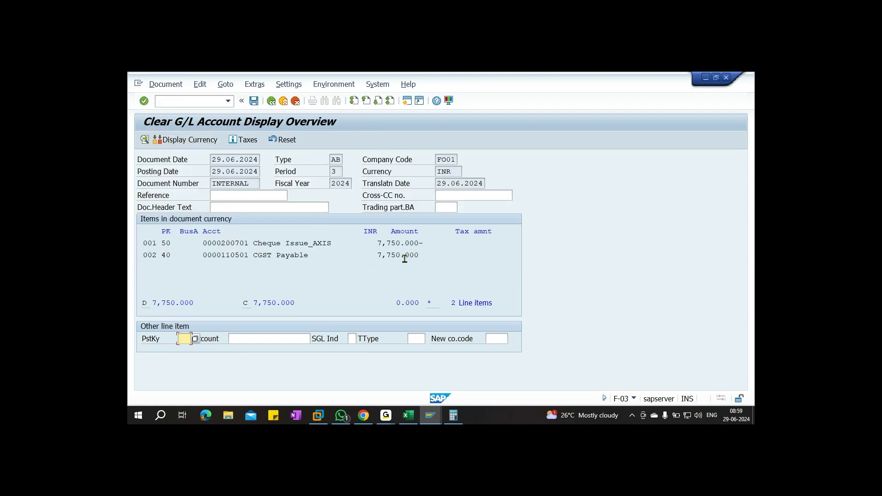
click(253, 101)
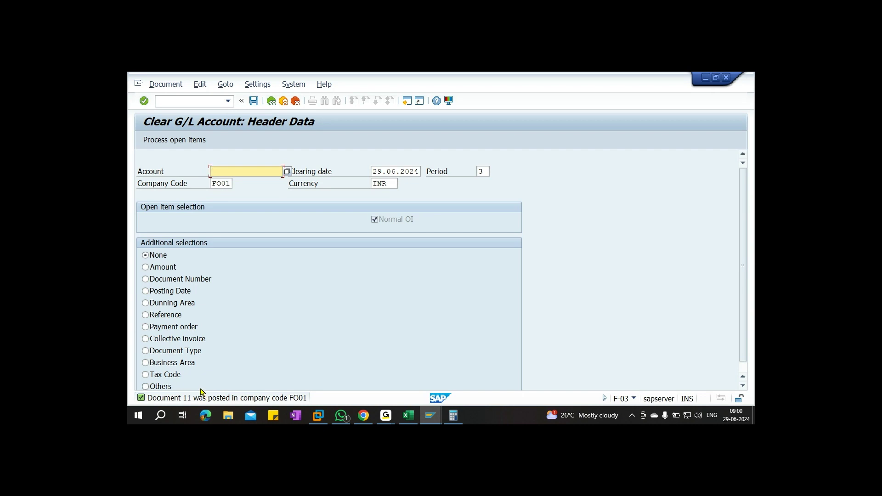
Look up chart FO00 and enter SGST Payable 110502 as the account to clear
click(288, 172)
click(321, 225)
text(FO00)
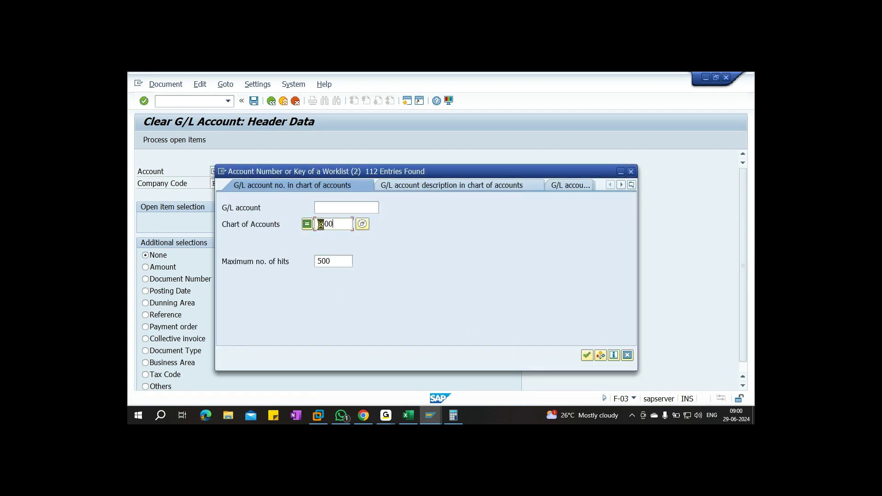
key(Return)
scroll(306, 308, down, 3)
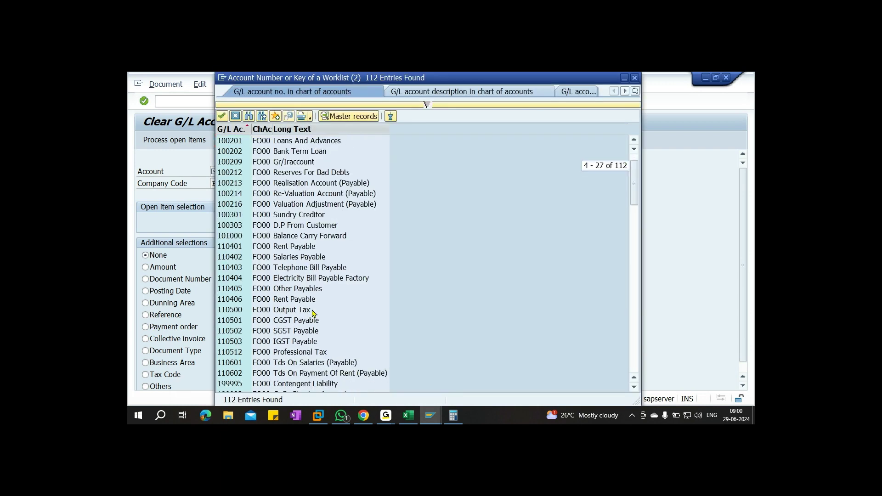
click(293, 334)
double_click(282, 334)
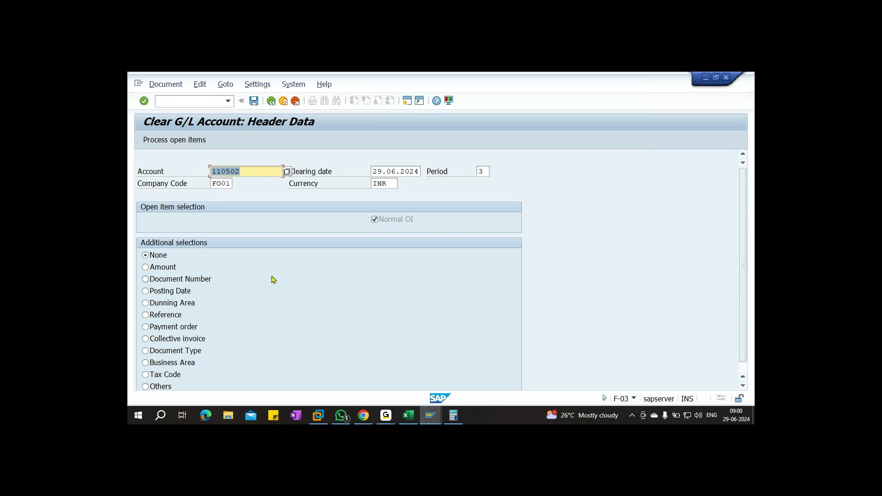
Load SGST open items and remove partial payments from items 1004–1012 and 1014
click(189, 140)
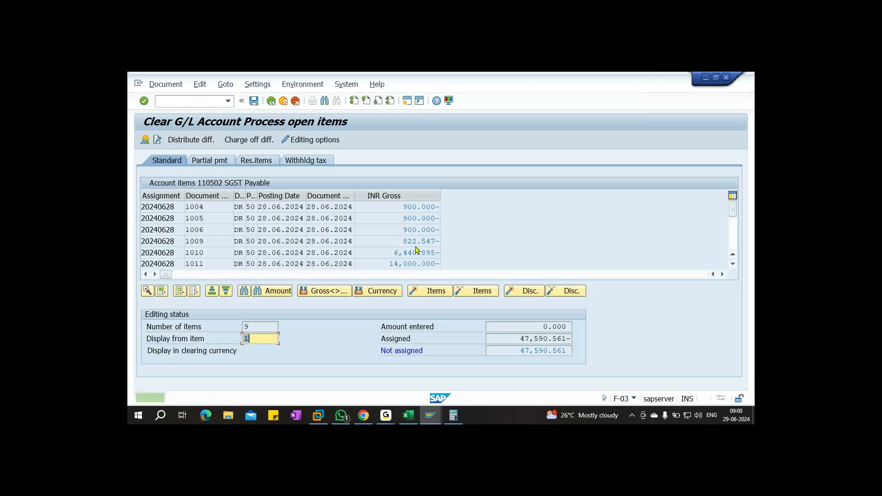
click(213, 161)
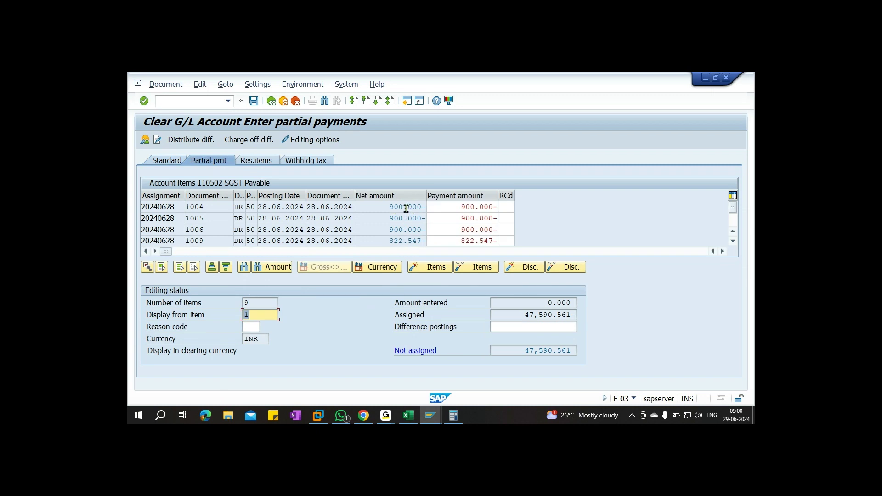
double_click(407, 208)
double_click(407, 218)
double_click(406, 230)
double_click(404, 242)
scroll(404, 242, down, 1)
double_click(405, 219)
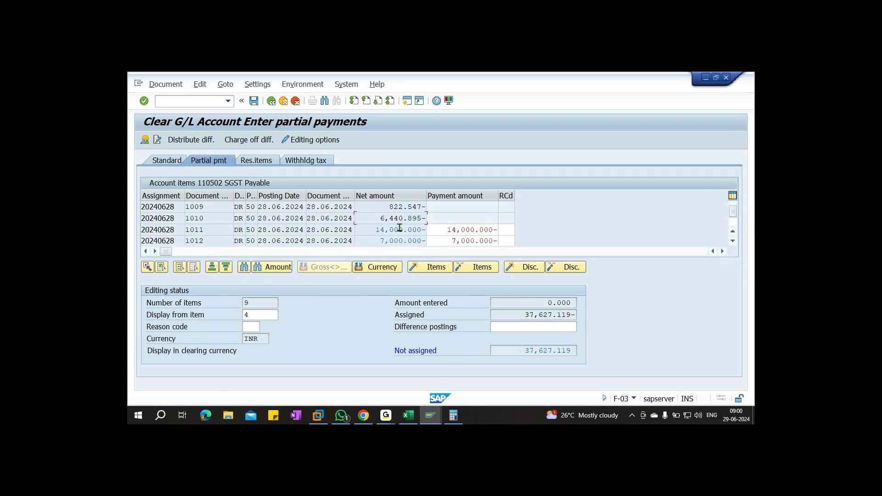
double_click(399, 230)
double_click(405, 241)
scroll(406, 240, down, 1)
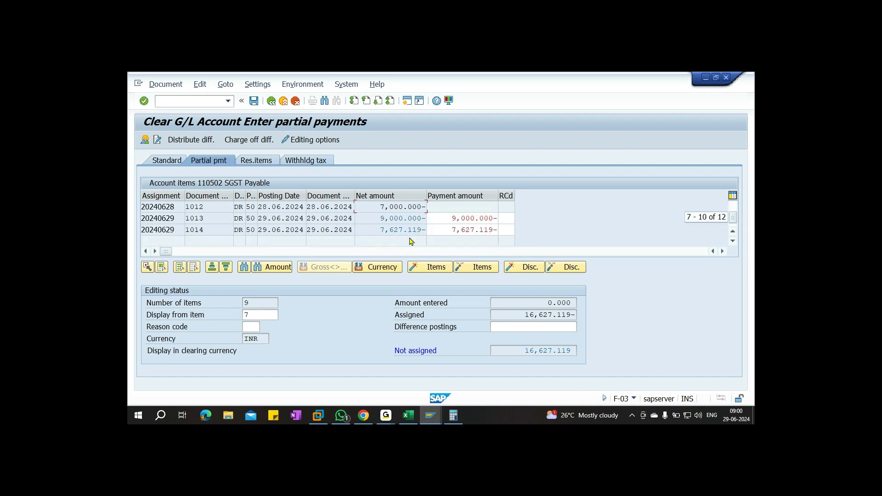
double_click(398, 230)
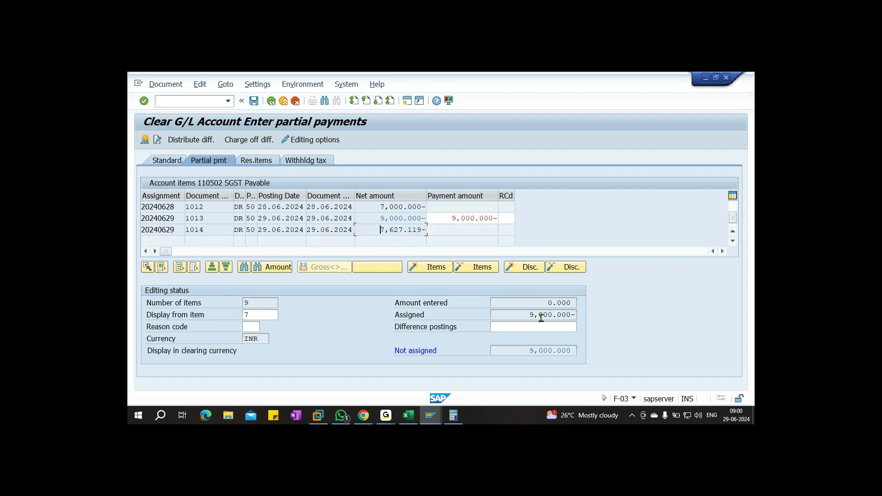
Enter 7750 as item 1013's payment and show the clearing overview
drag(449, 219, 511, 219)
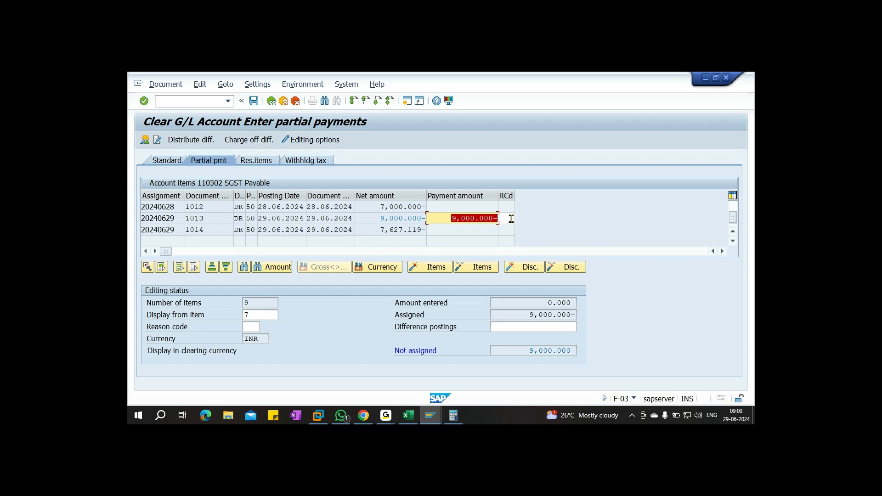
text(7750)
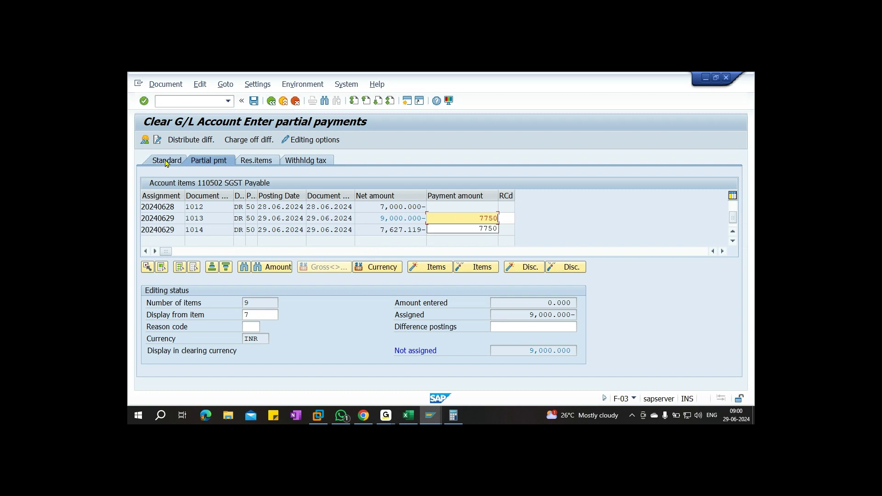
click(145, 140)
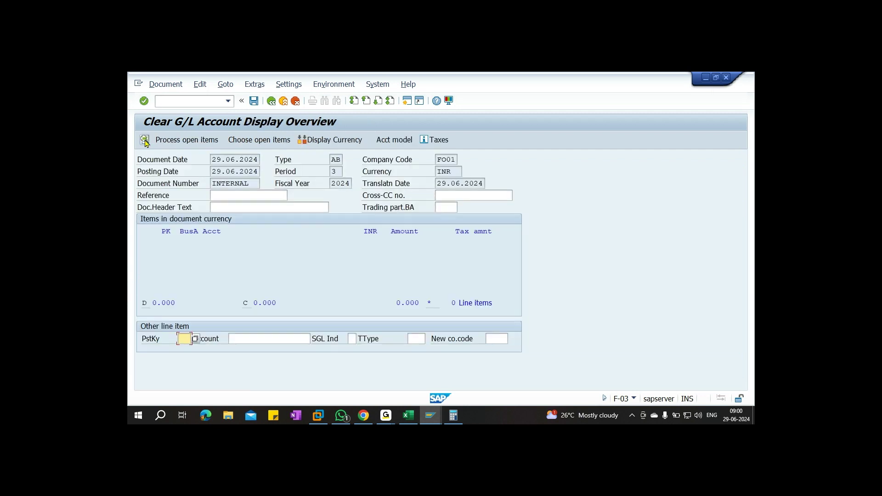
Add a posting key 50 line for account 200701 with amount *
text(50)
key(Tab)
text(200701)
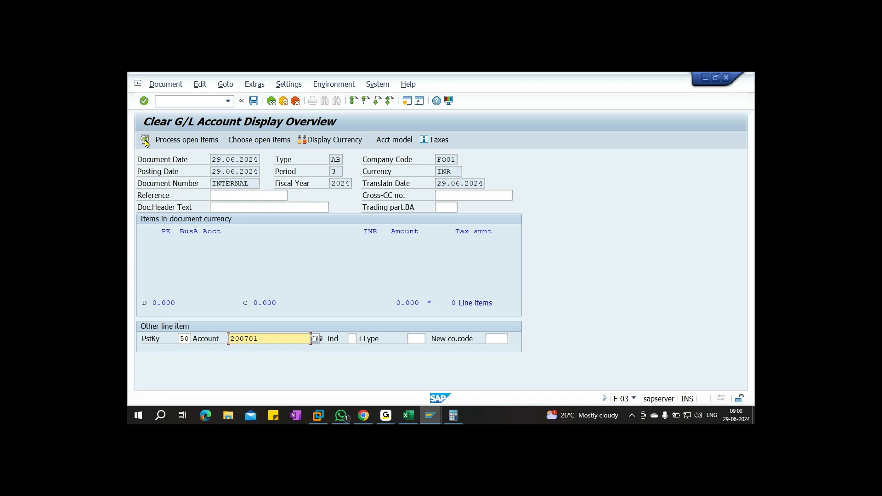
key(Return)
key(Return)
click(228, 207)
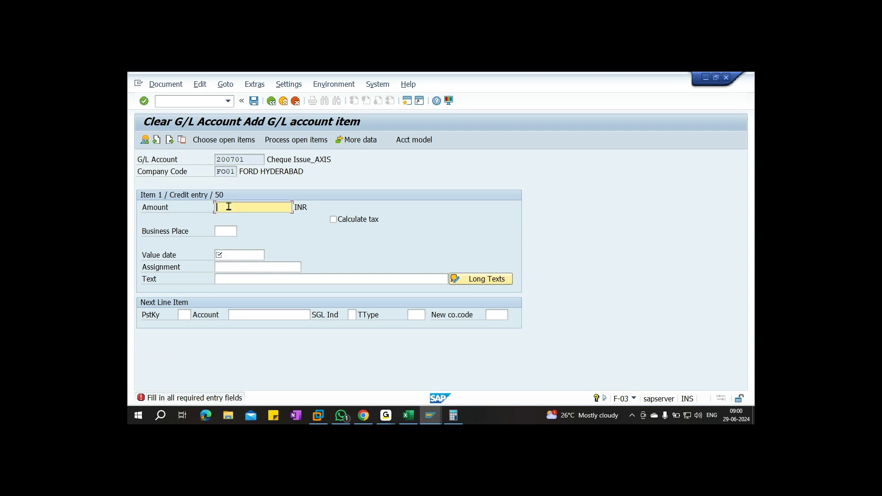
text(*)
Set value date 29.06.2024 and item text 'Clear SGST Payable'
click(230, 252)
key(F4)
key(Return)
click(235, 282)
click(235, 282)
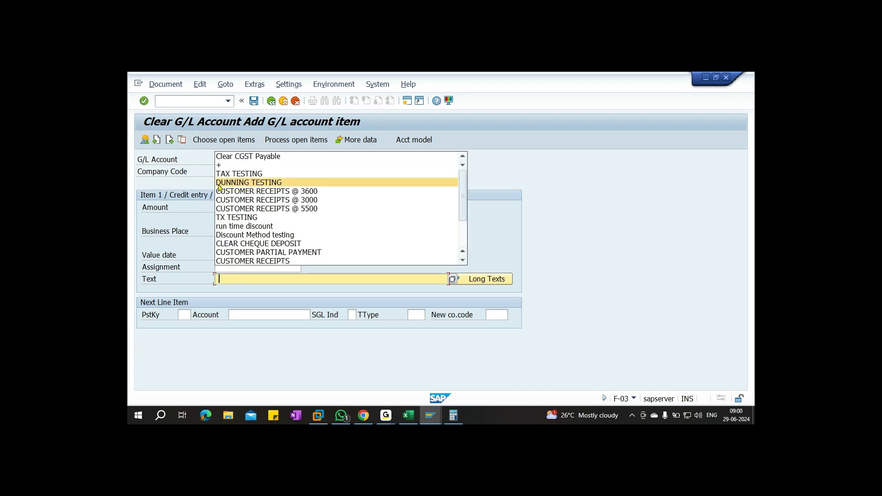
click(239, 160)
click(238, 280)
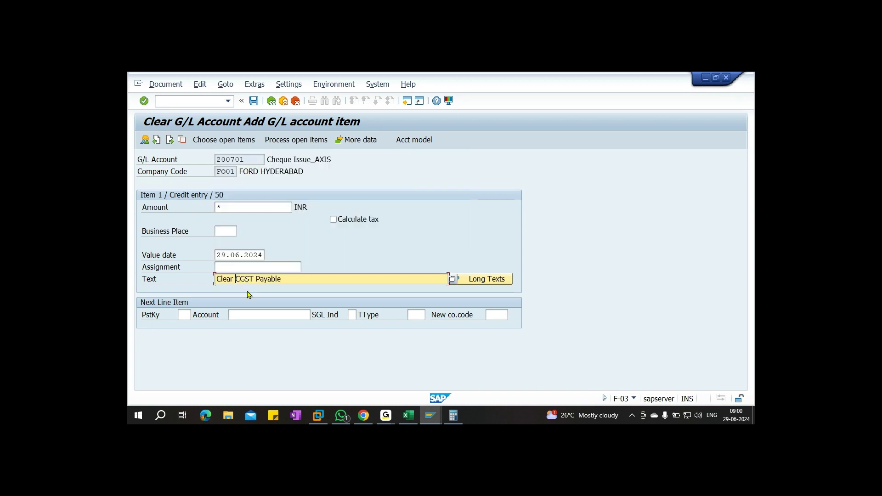
text(S)
key(Delete)
Review the document overview and post the SGST clearing as document 12
click(166, 84)
click(166, 131)
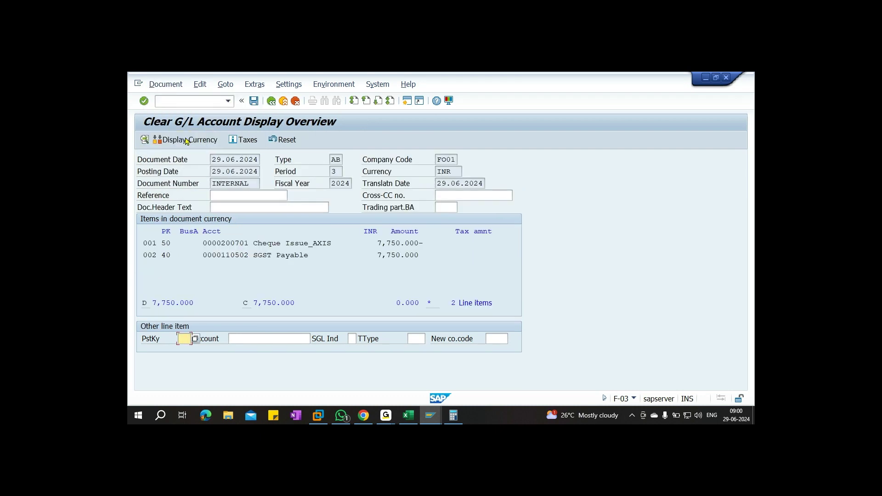
click(253, 101)
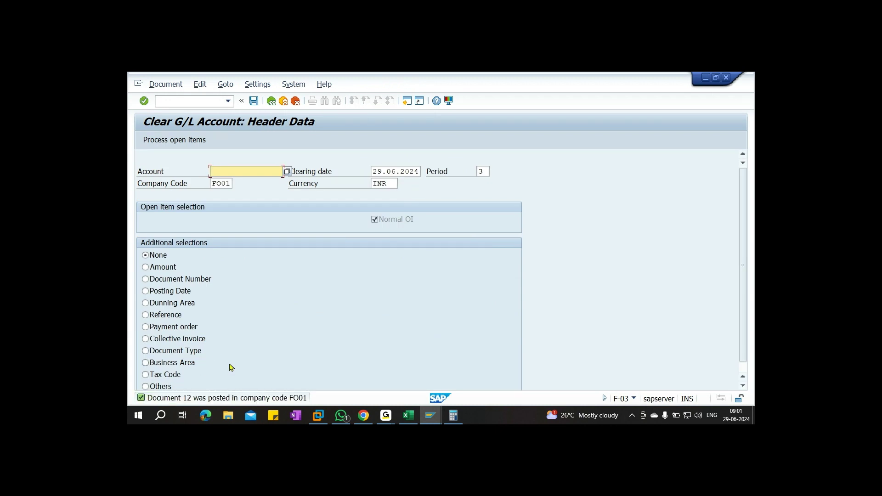
Switch to the G/L line item display window and return to its selection criteria
click(196, 101)
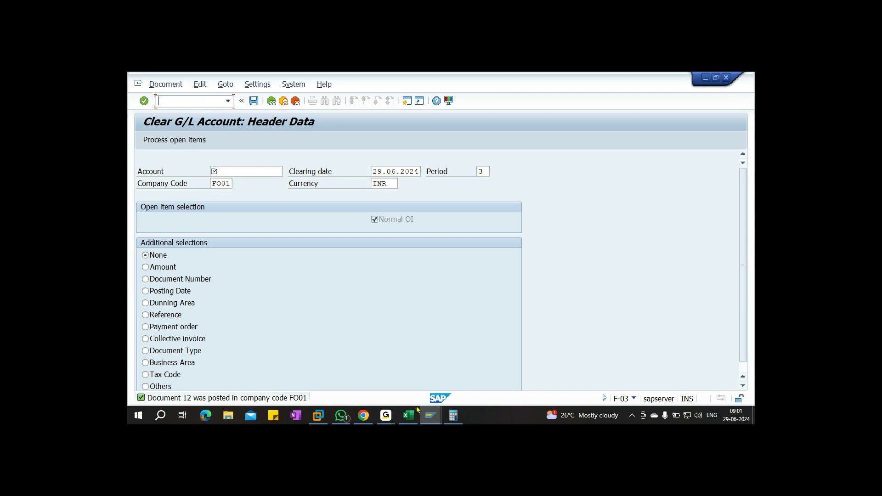
click(430, 415)
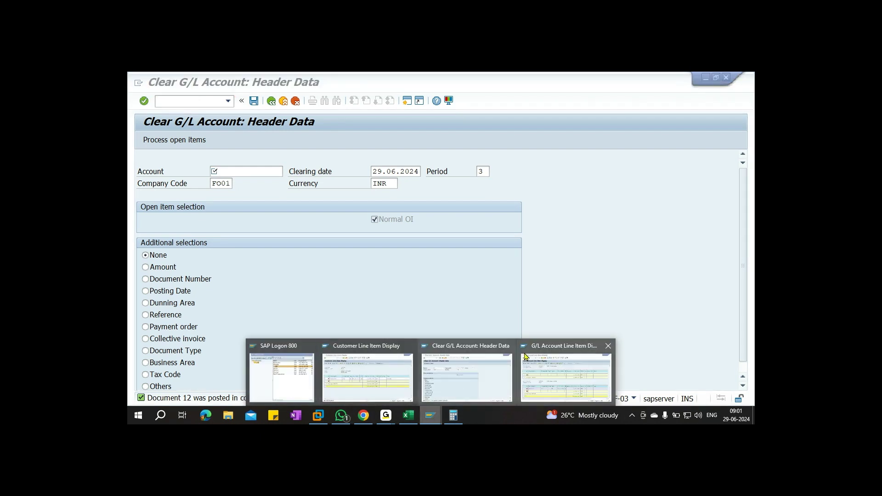
mouse_move(551, 373)
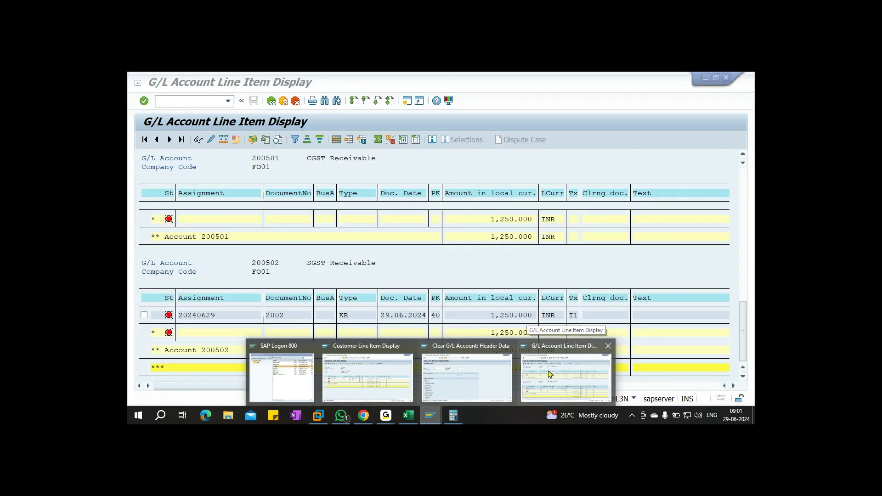
click(550, 375)
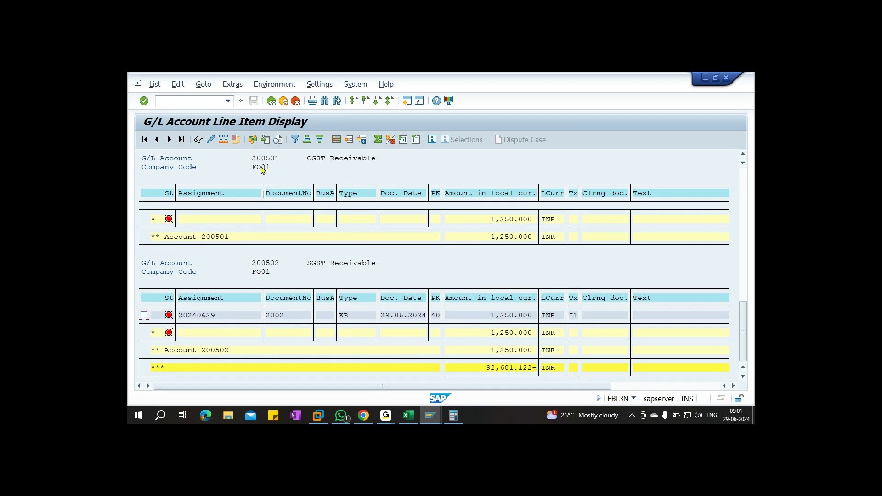
click(271, 101)
List CGST Payable 110501 line items, tick document 1013's row, then go back
click(145, 134)
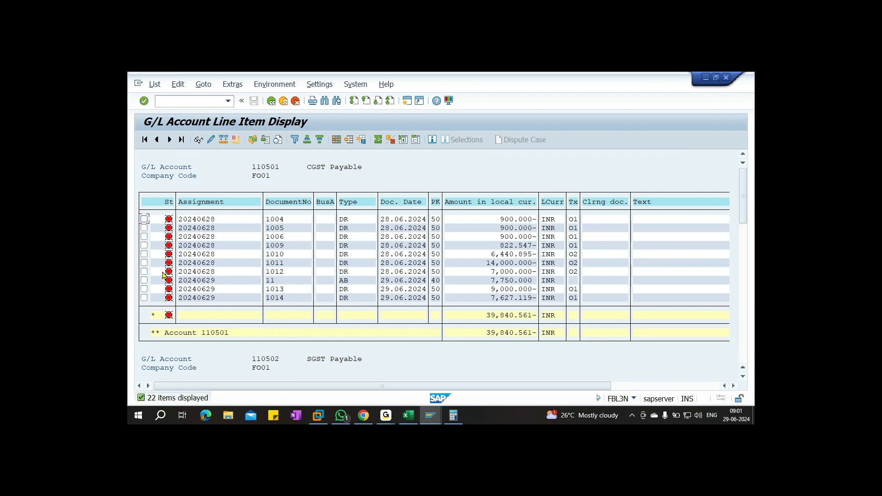
scroll(163, 275, down, 1)
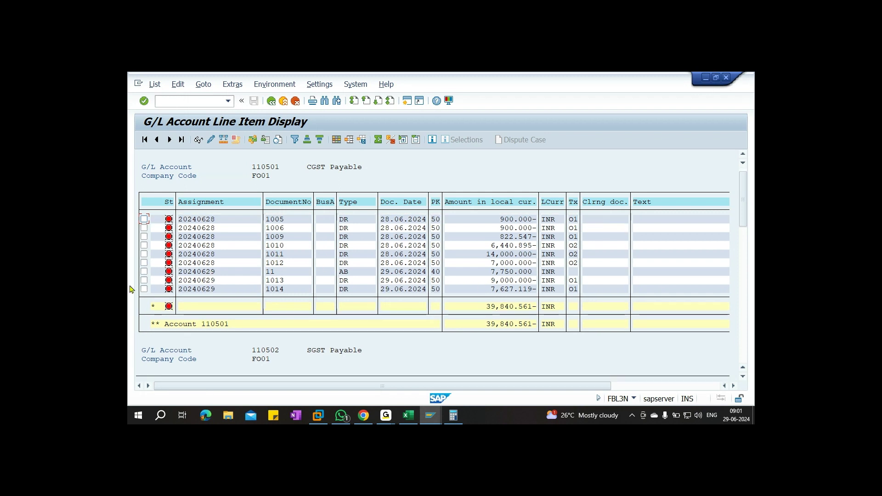
click(144, 280)
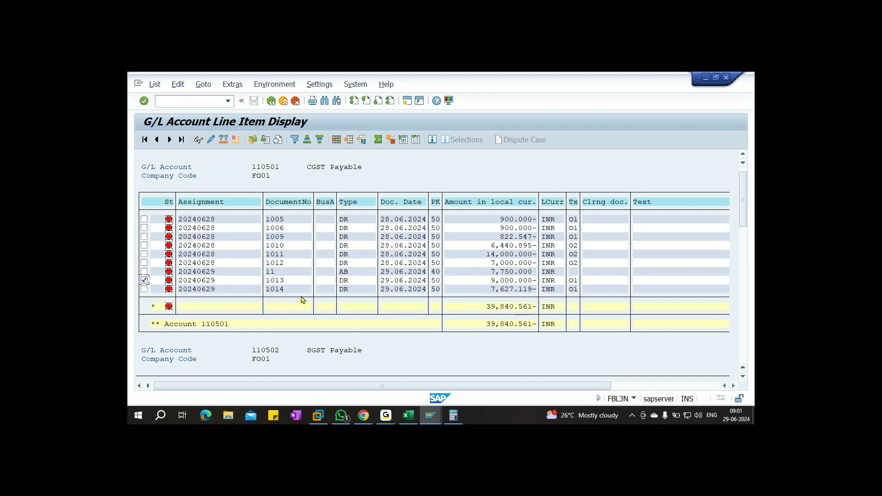
click(272, 101)
click(273, 101)
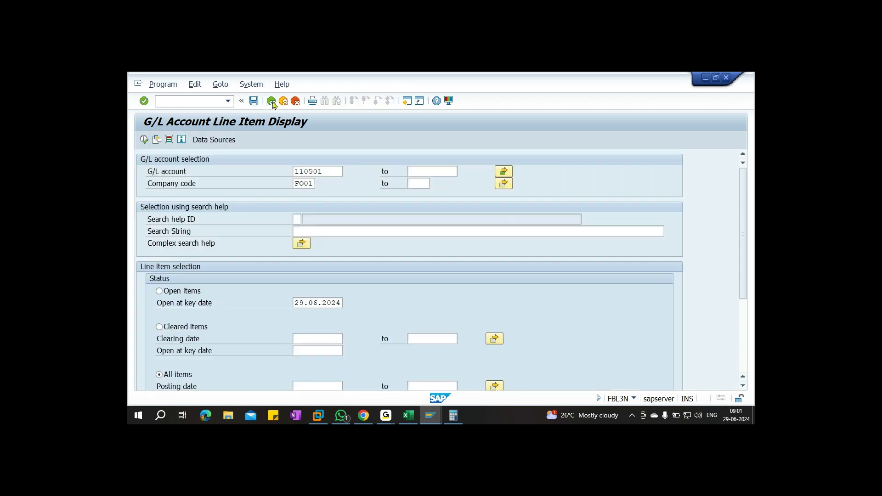
Run FBL3N with All items for account 110501 and tick document 1013's row
text(f)
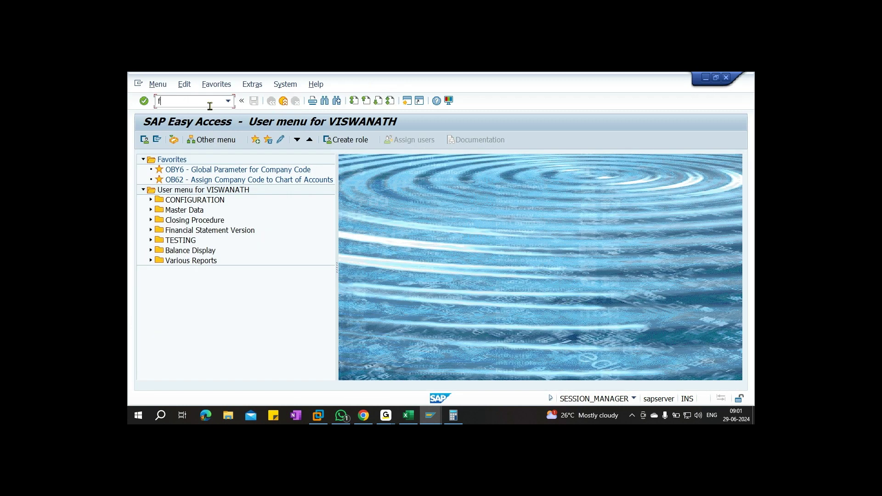
text(bl3n)
key(Return)
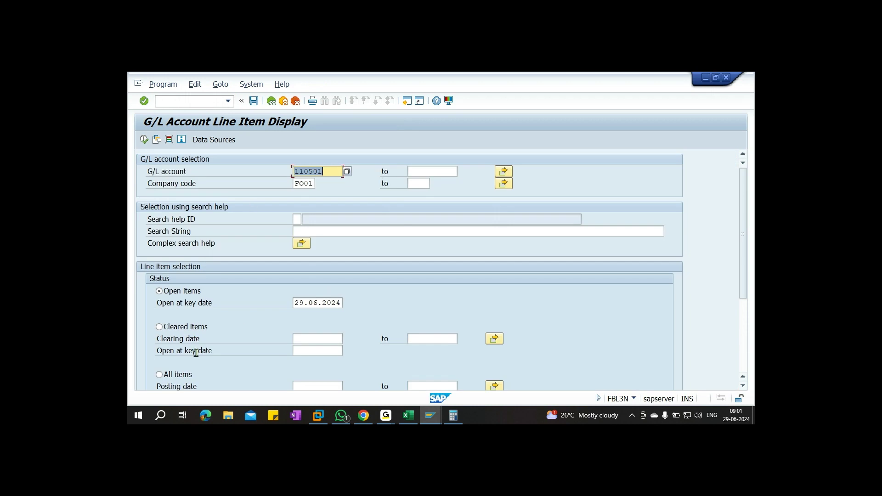
click(171, 375)
click(144, 140)
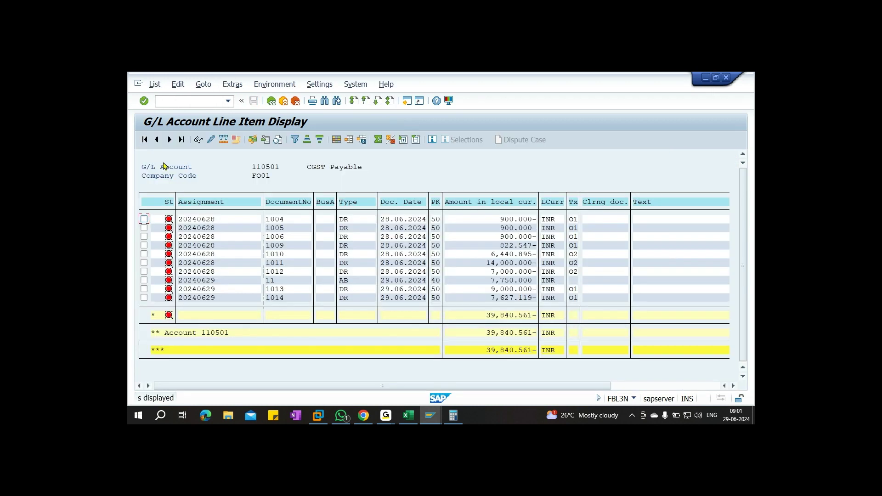
click(144, 288)
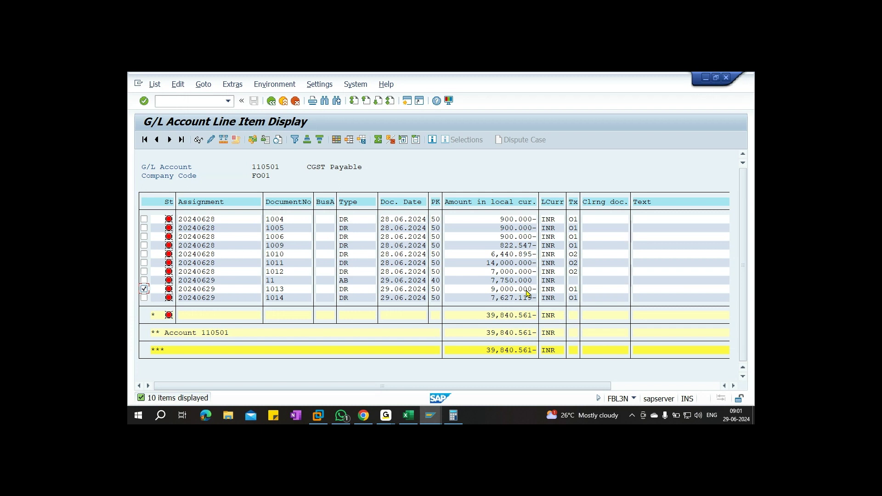
scroll(414, 285, right, 2)
click(271, 101)
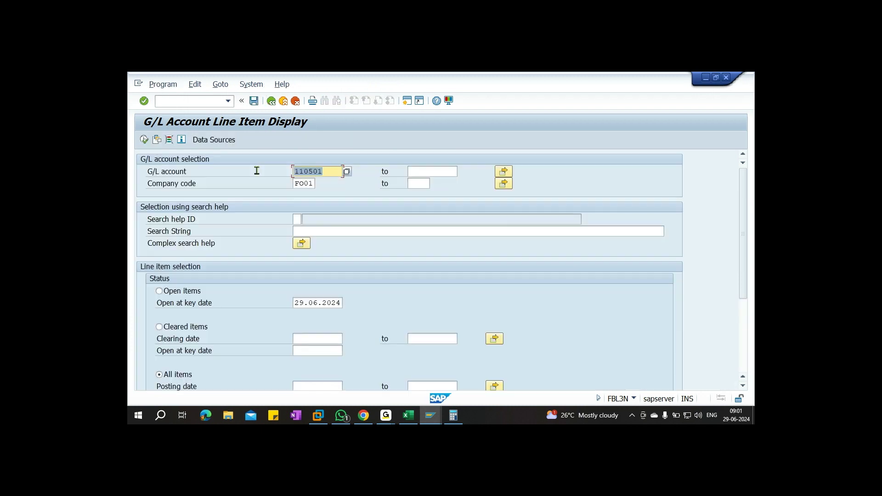
Change the account to SGST Payable 110502, list its items, and tick document 1013
click(328, 172)
key(BackSpace)
text(2)
click(143, 140)
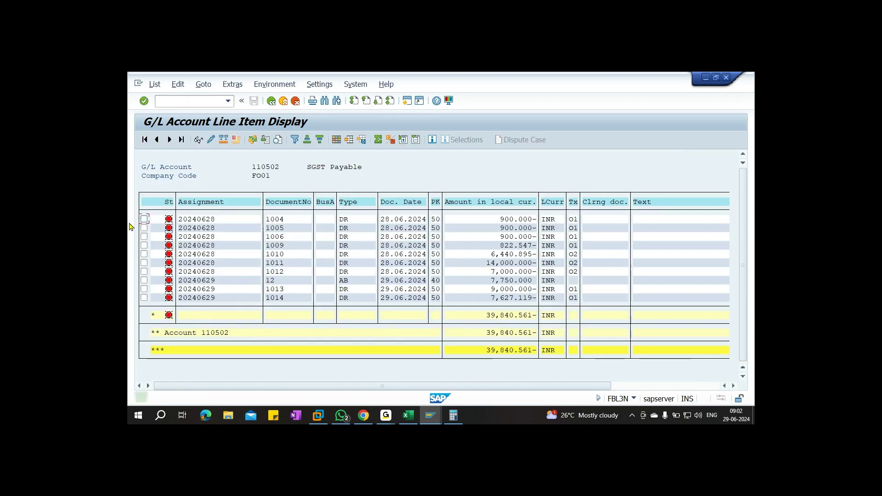
click(144, 289)
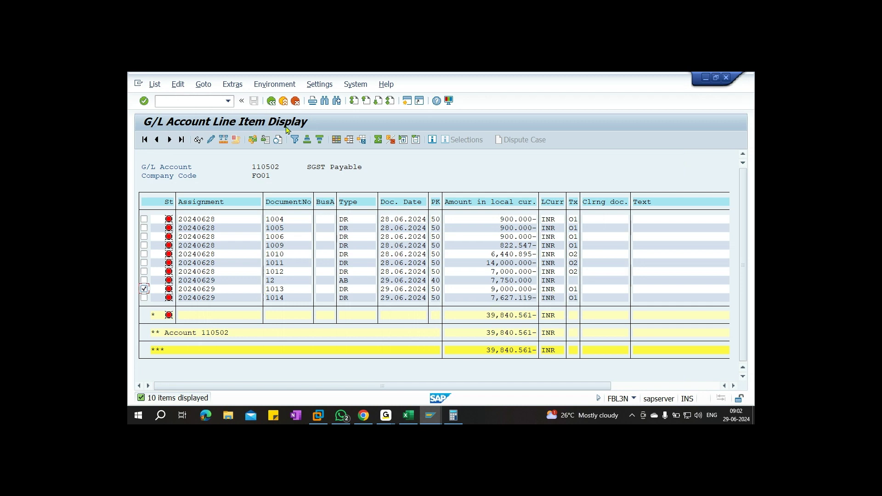
click(271, 100)
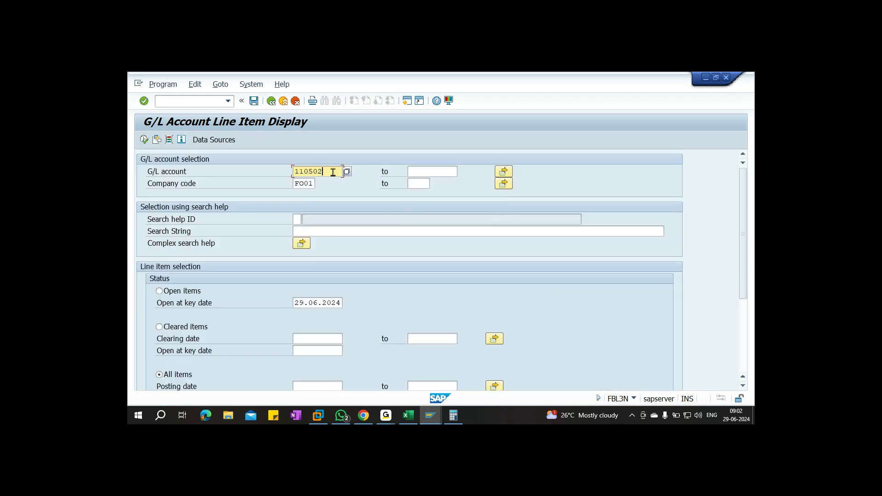
List account 200701 line items and tick the Clear CGST and Clear SGST Payable entries
key(BackSpace)
key(BackSpace)
key(BackSpace)
key(BackSpace)
key(BackSpace)
key(BackSpace)
text(200701)
click(151, 142)
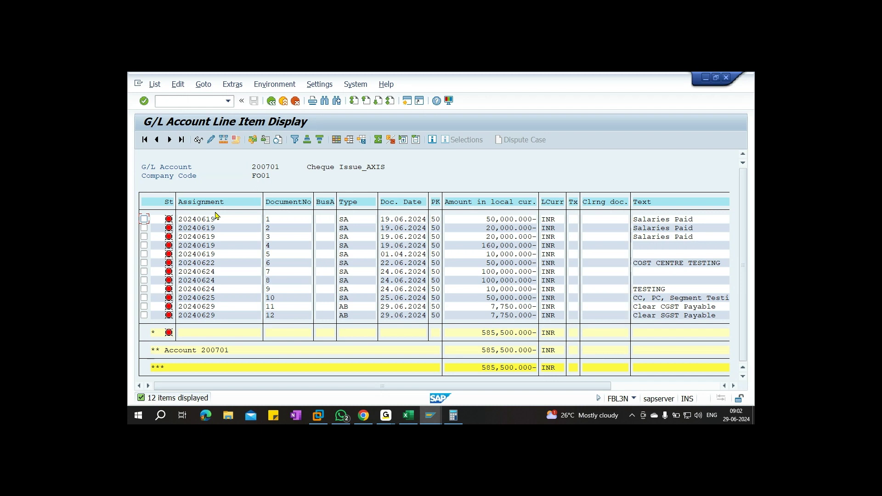
click(144, 306)
click(145, 306)
click(145, 315)
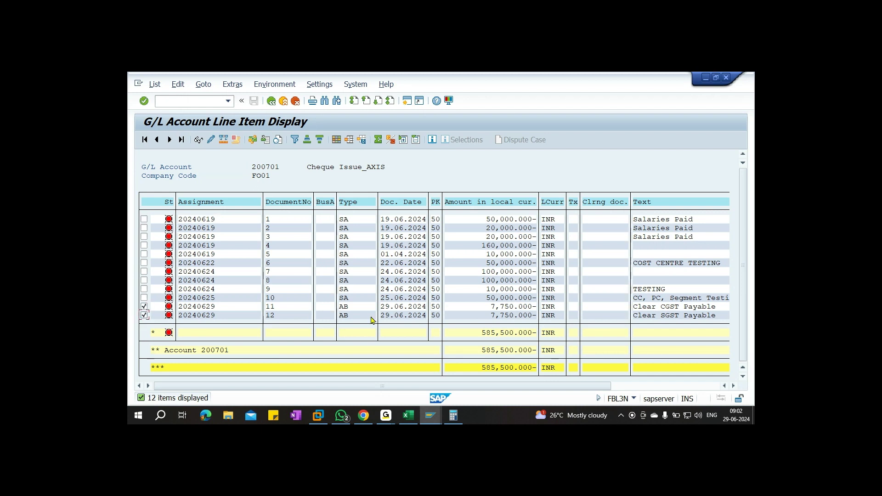
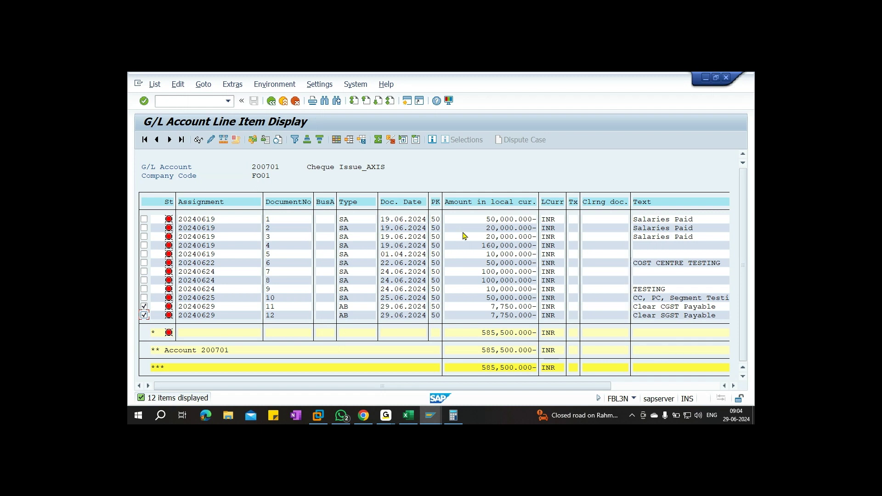
Switch from SAP GUI to the Excel workbook's Sheet2 showing the 7750 CGST/SGST workings
click(409, 415)
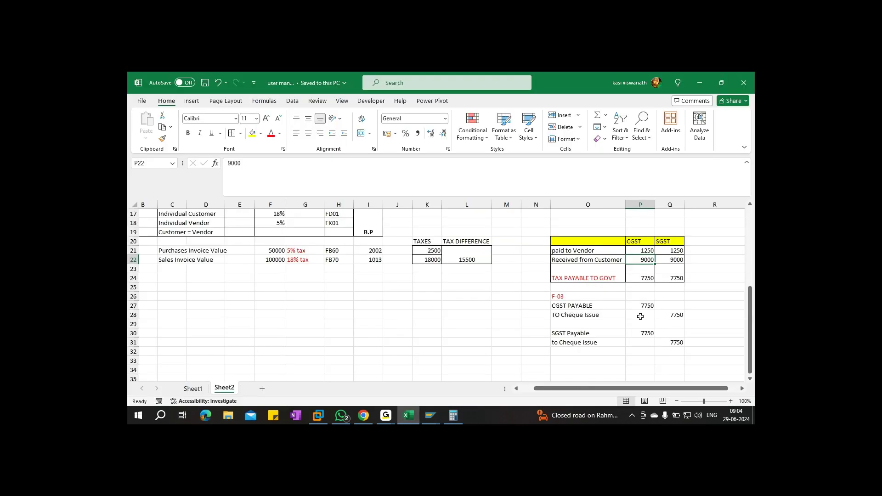
Check the CGST and SGST amounts, then merge N27:N31 and number the first entry 1
click(644, 250)
click(670, 251)
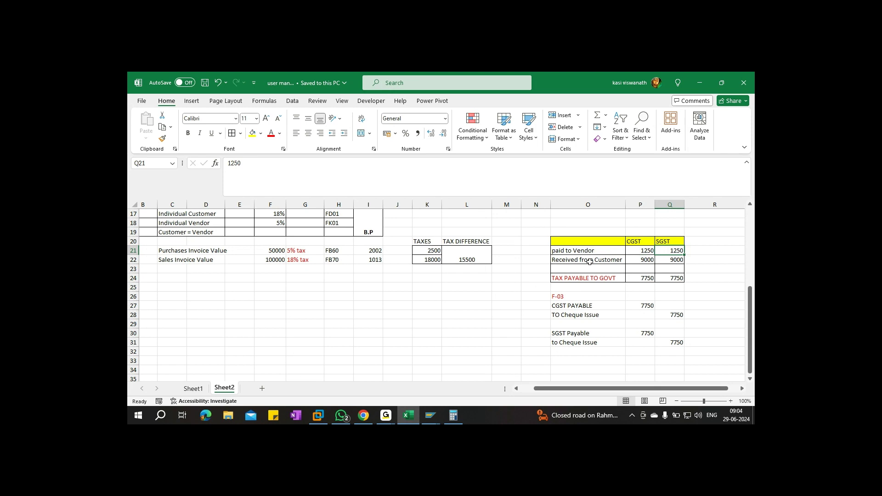
scroll(589, 242, down, 1)
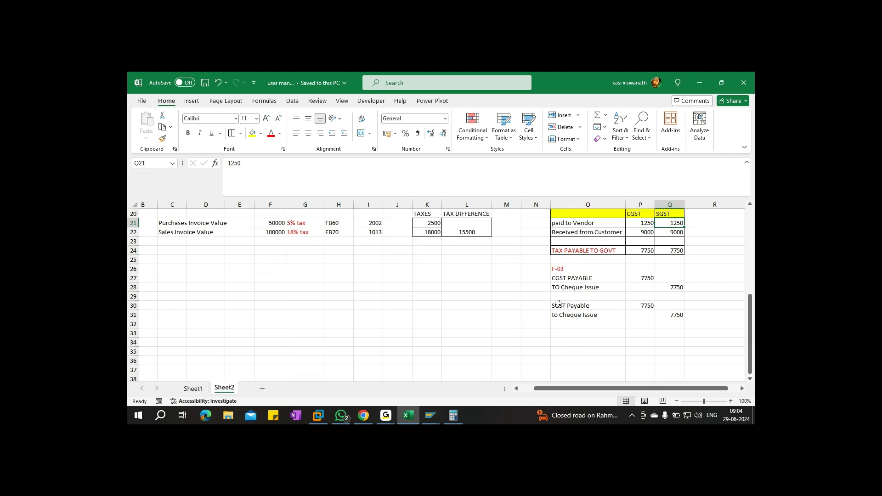
click(578, 344)
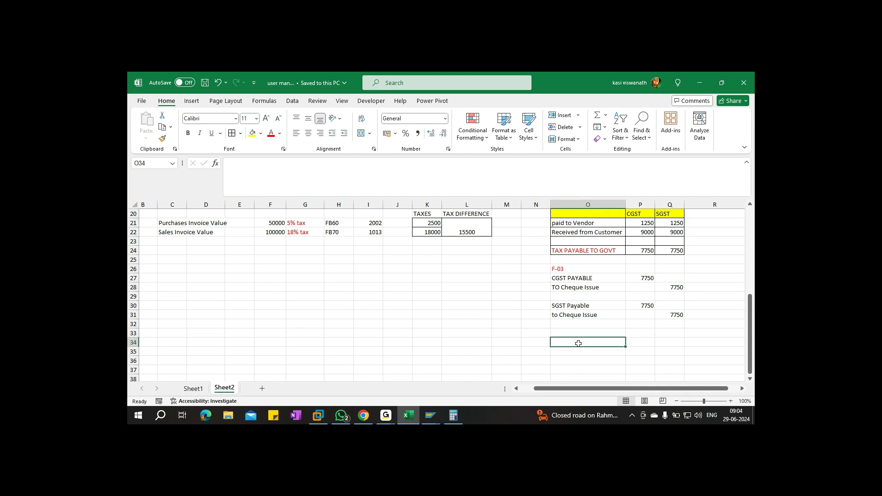
drag(544, 279, 542, 316)
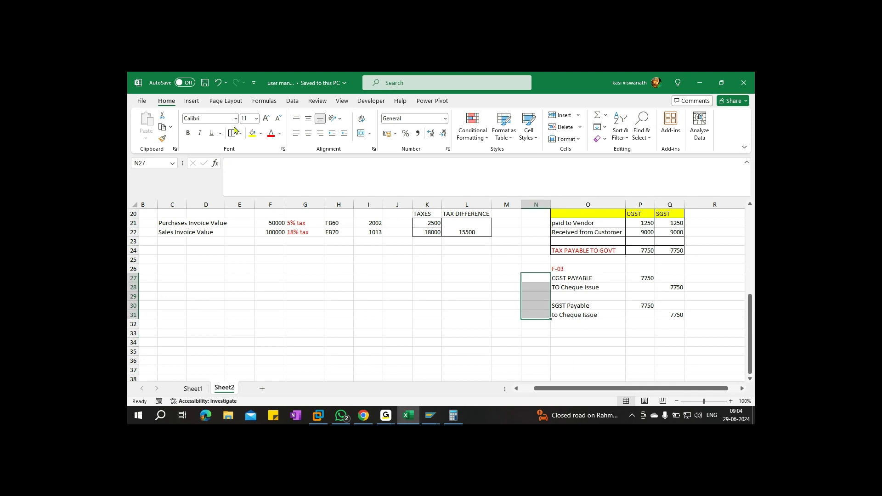
click(360, 133)
text(1)
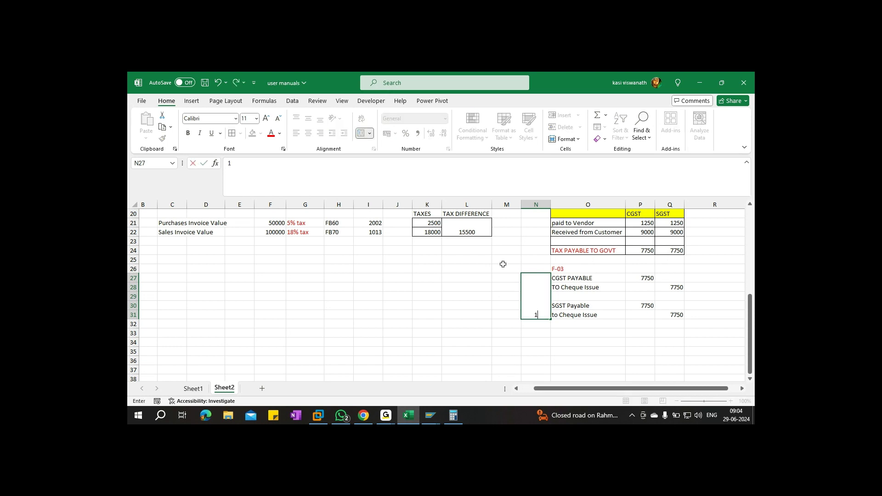
click(575, 341)
Copy entry block O27:Q31 to row 33, number it 2 in merged N33:N37, and save
drag(569, 279, 675, 313)
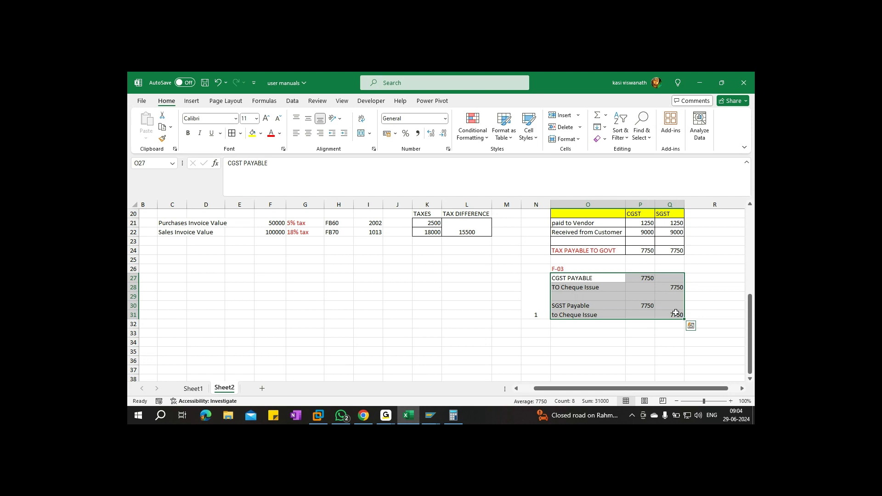
key(ctrl+c)
click(560, 335)
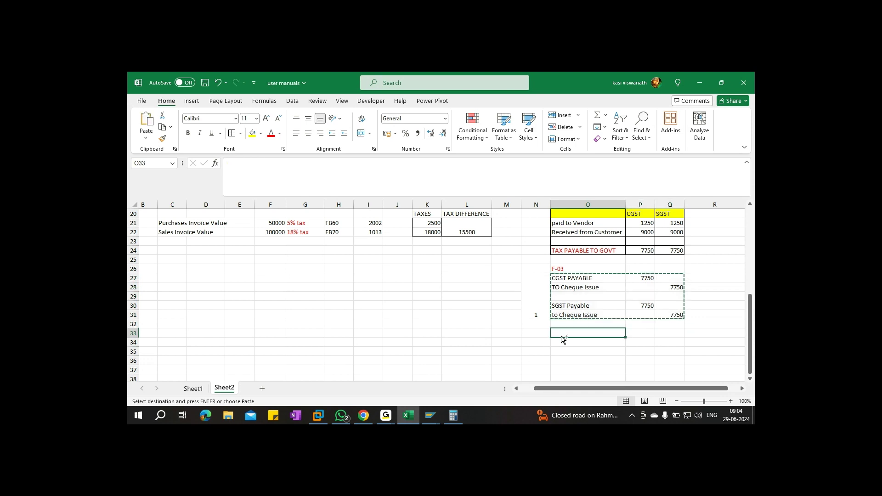
key(ctrl+v)
drag(528, 334, 535, 371)
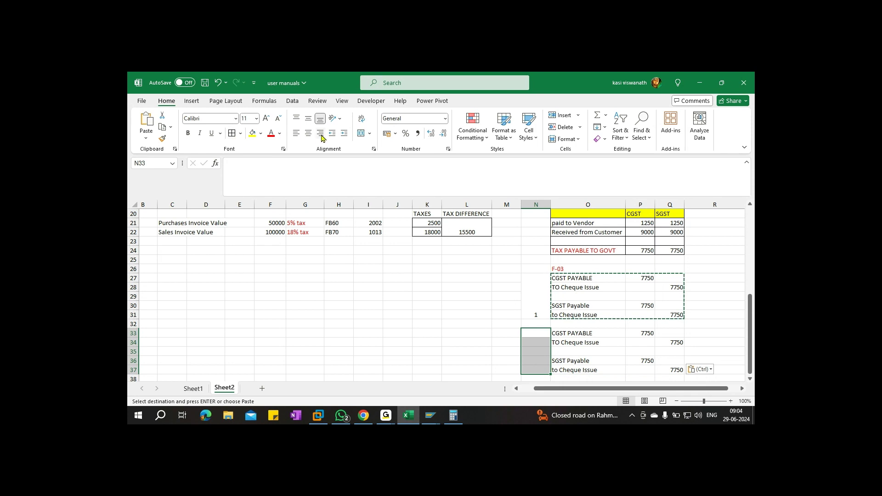
click(363, 137)
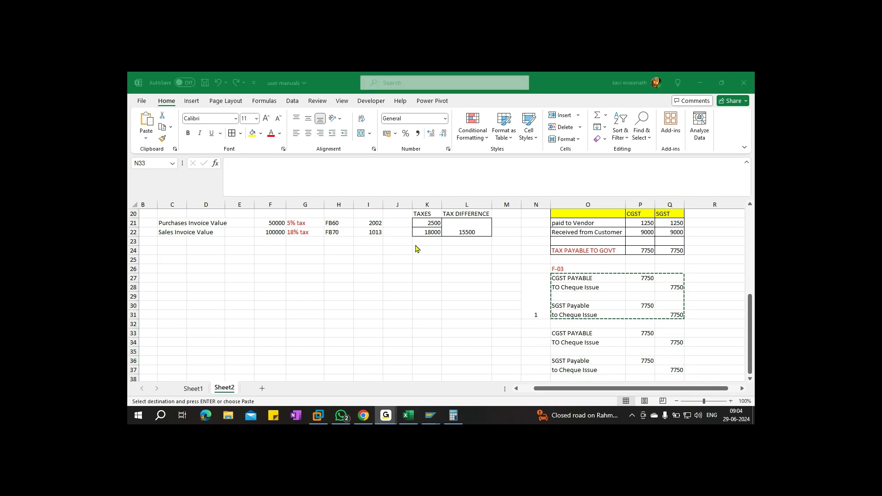
click(534, 333)
drag(536, 332, 537, 369)
click(361, 135)
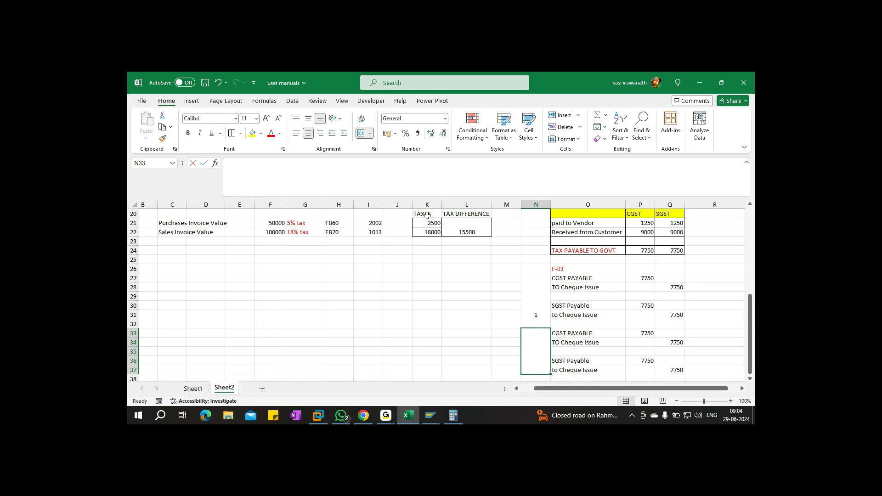
text(2)
key(ctrl+Return)
key(ctrl+s)
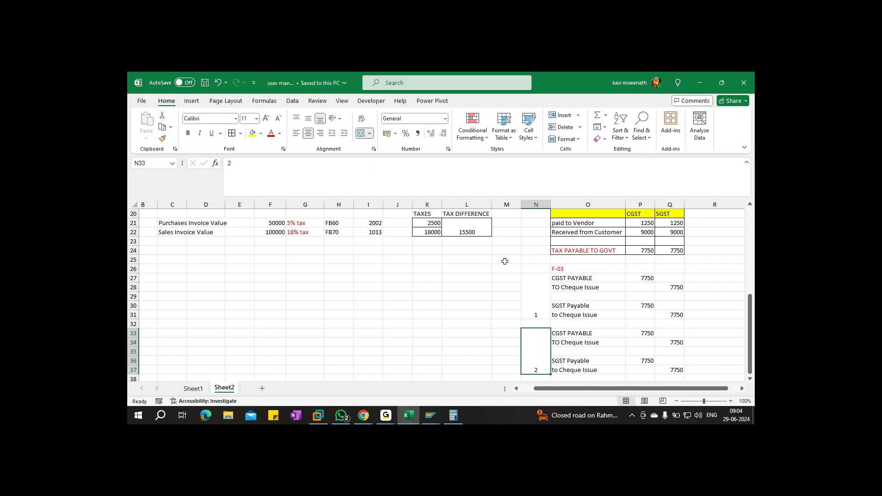
Apply All Borders to the entries area N26:Q37
drag(537, 269, 674, 371)
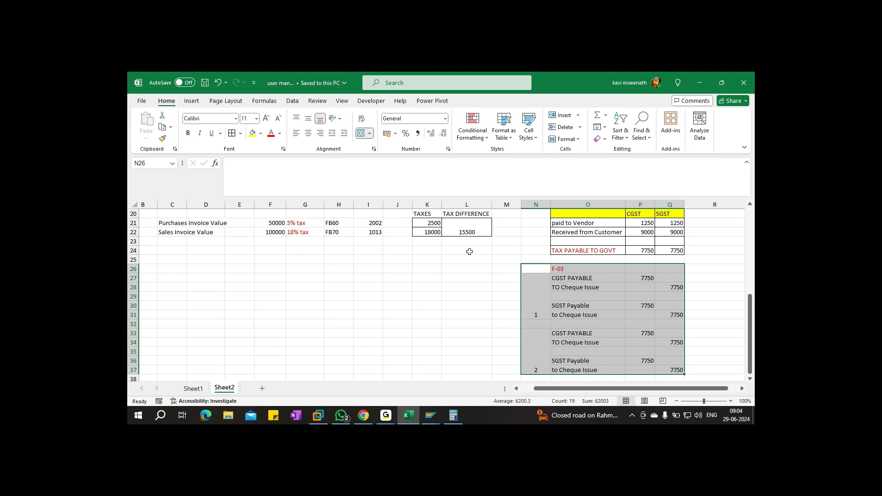
click(232, 133)
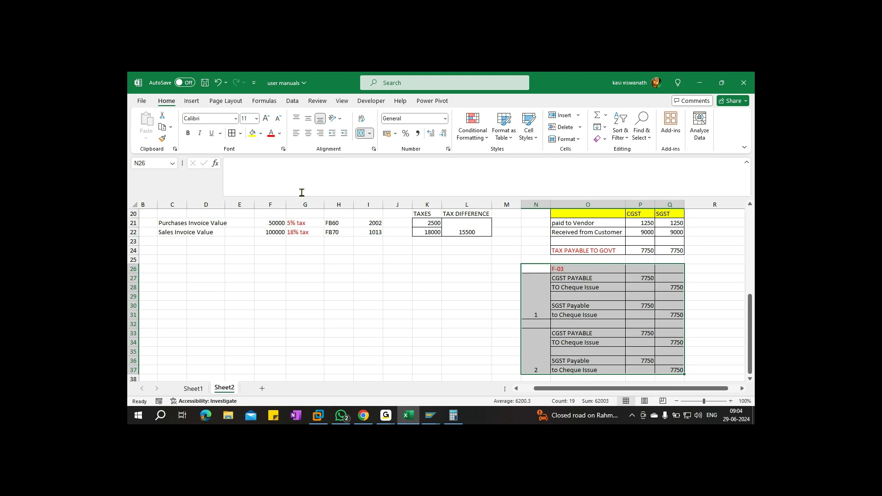
scroll(619, 341, down, 2)
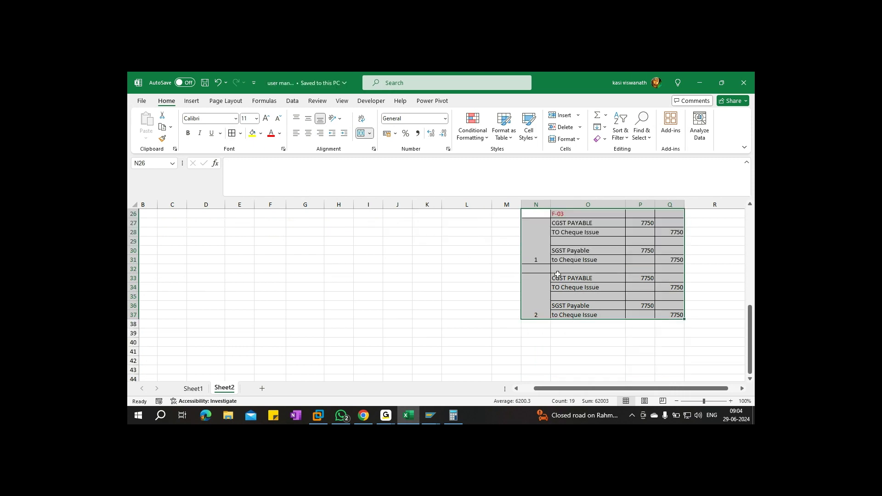
Set the second entry's CGST payable to 1250 and its credit line to 'to CGST Receivable'
click(588, 278)
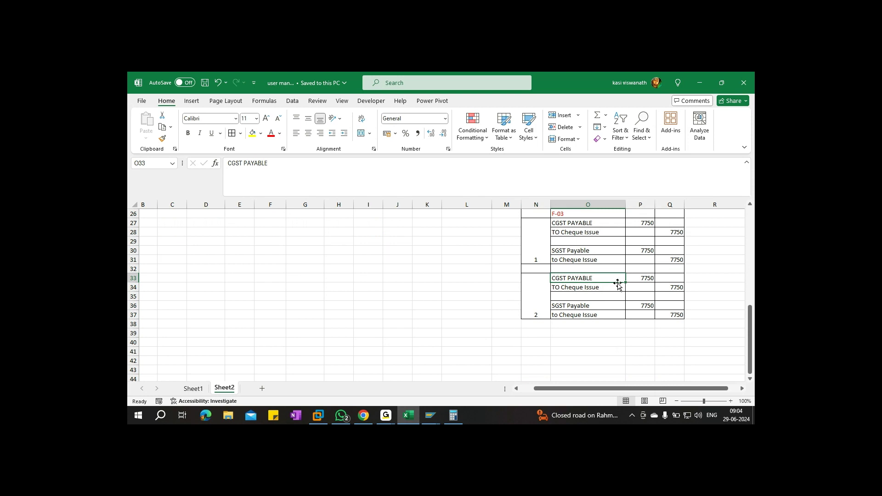
click(640, 280)
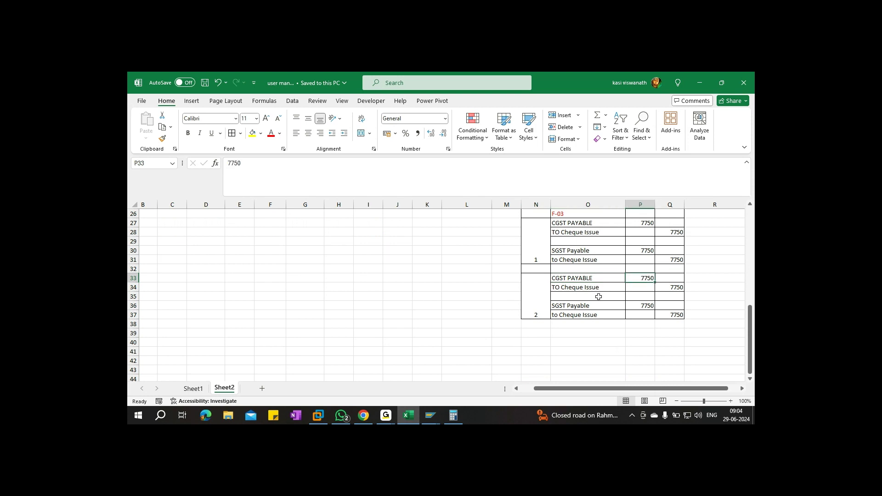
text(1250)
scroll(599, 297, up, 4)
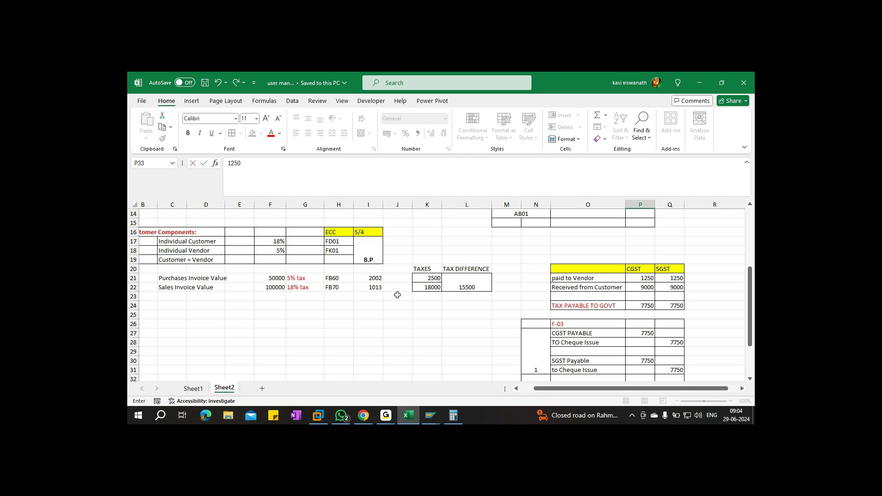
scroll(400, 294, down, 1)
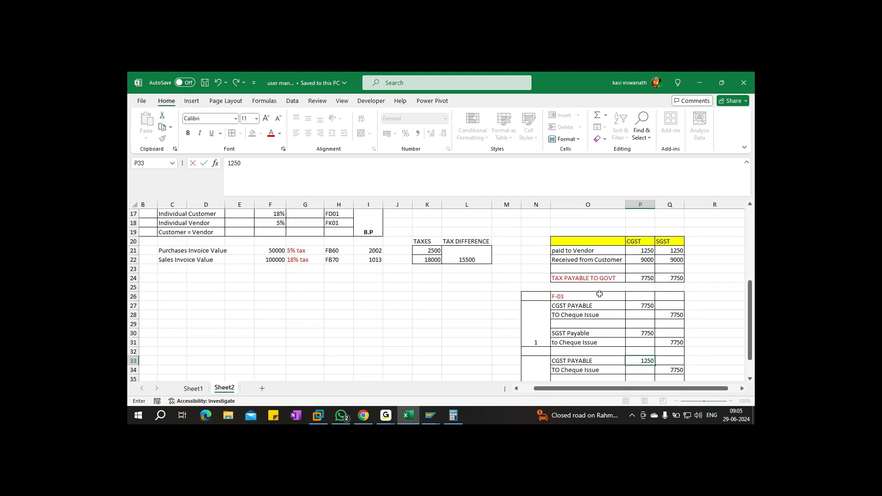
scroll(664, 297, down, 1)
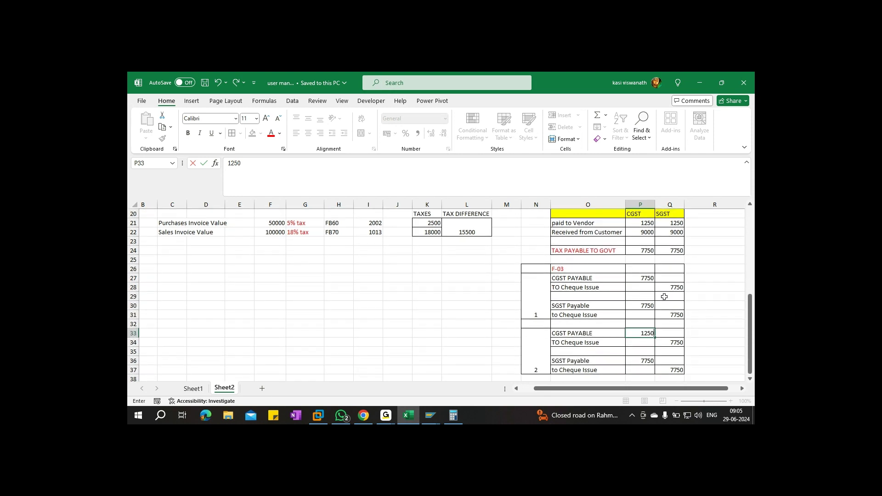
click(578, 342)
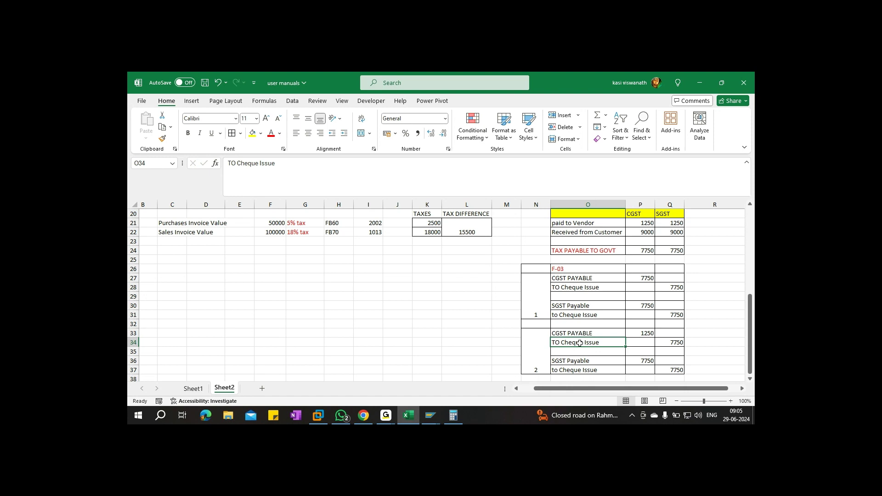
text(to CGST Receivable)
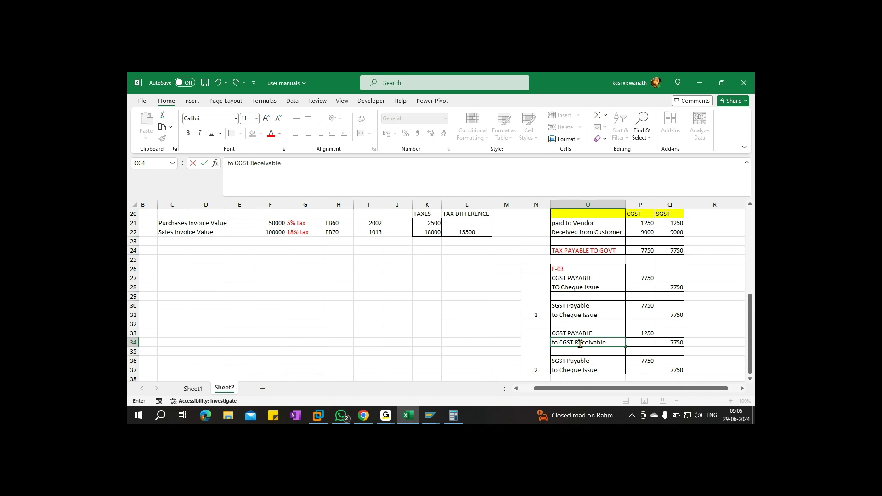
scroll(579, 344, down, 1)
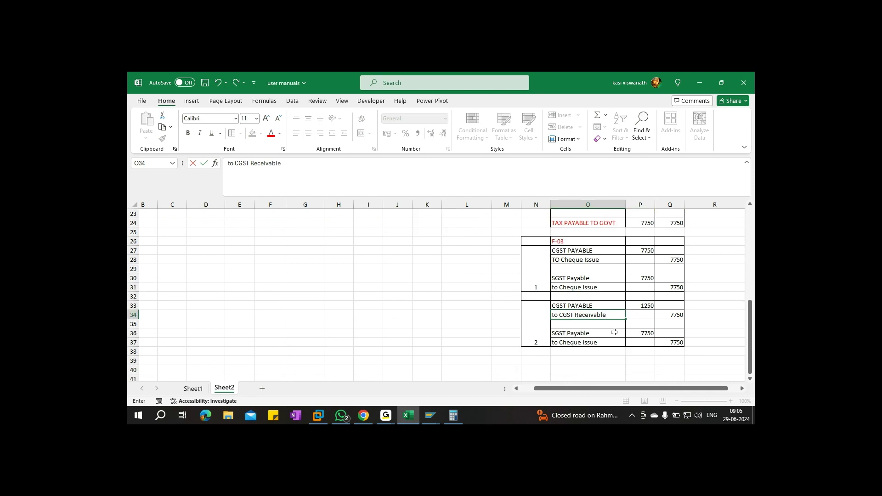
click(641, 331)
Replace 'Cheque Issue' with 'SGST Receivable', set Q34 and Q37 to 1250, and save
text(1250)
click(603, 343)
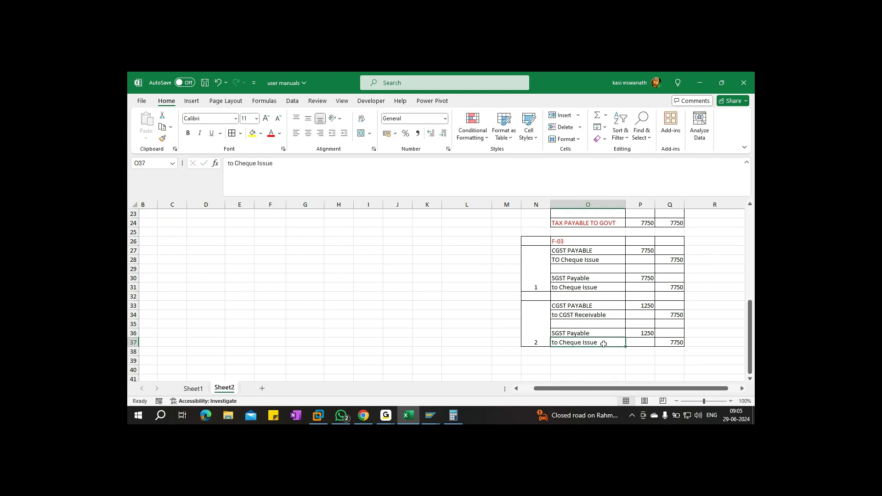
double_click(603, 343)
key(BackSpace)
key(BackSpace)
key(BackSpace)
key(BackSpace)
key(BackSpace)
key(BackSpace)
key(BackSpace)
key(BackSpace)
key(BackSpace)
key(BackSpace)
key(BackSpace)
key(BackSpace)
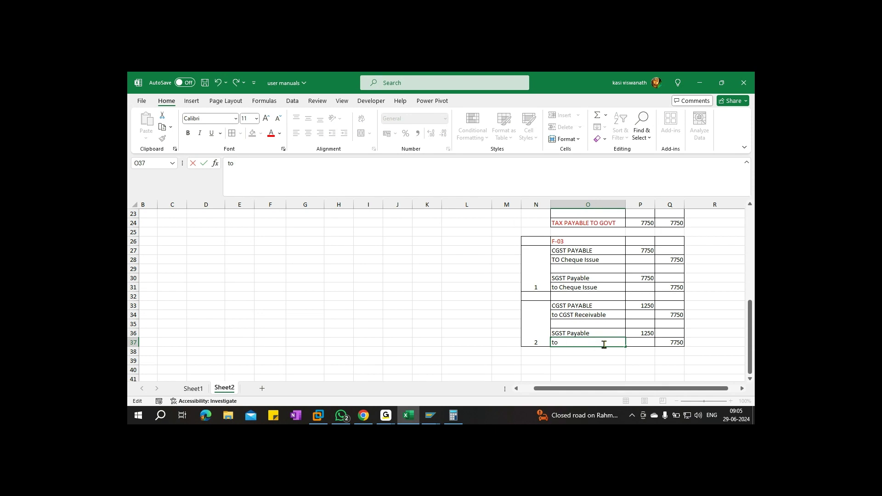
text(SGST Receivable)
click(676, 317)
text(1250)
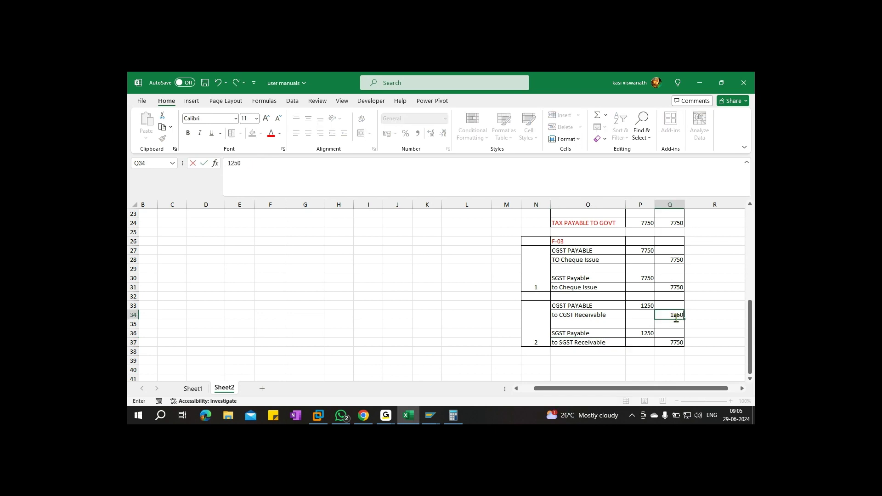
click(673, 344)
text(1250)
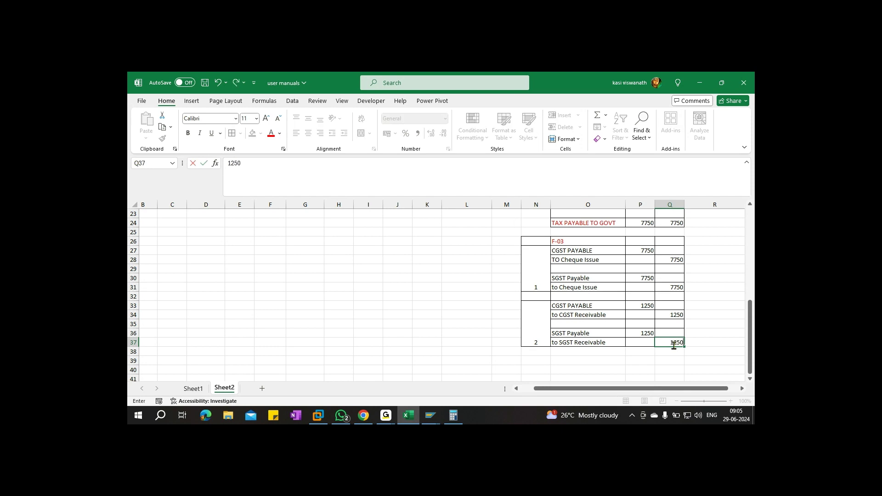
key(ctrl+s)
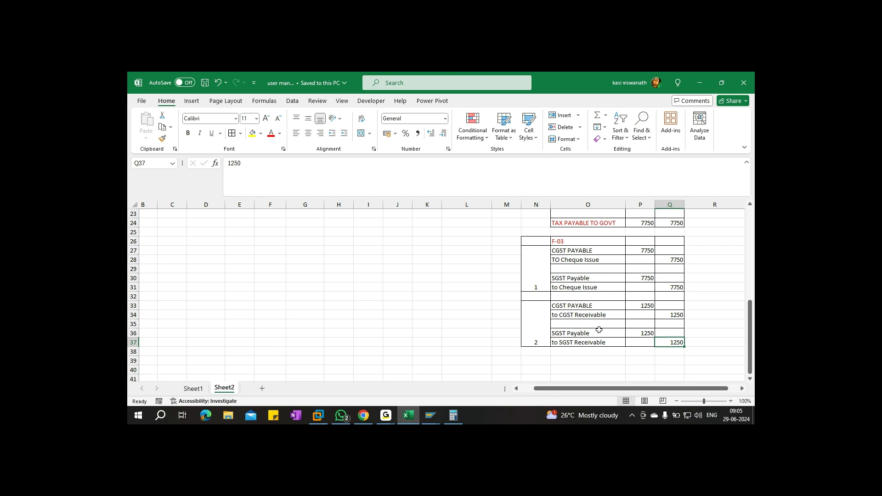
key(ctrl+s)
click(593, 317)
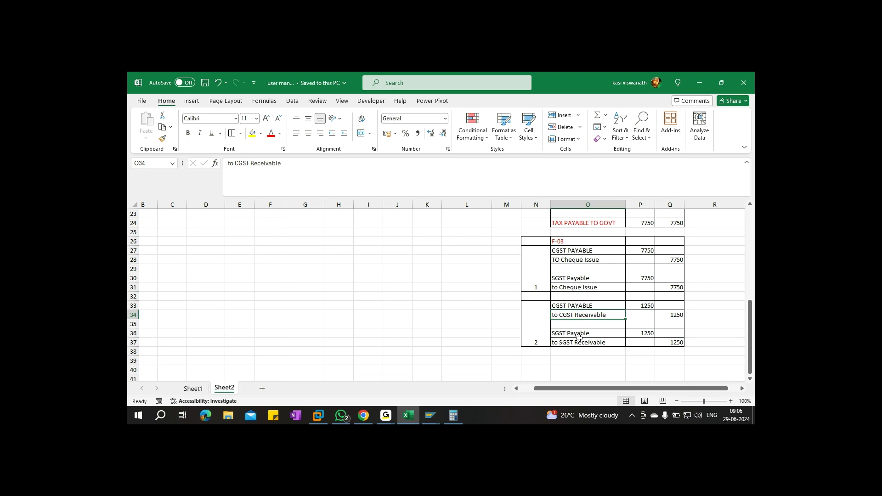
drag(545, 252, 656, 288)
drag(548, 309, 671, 334)
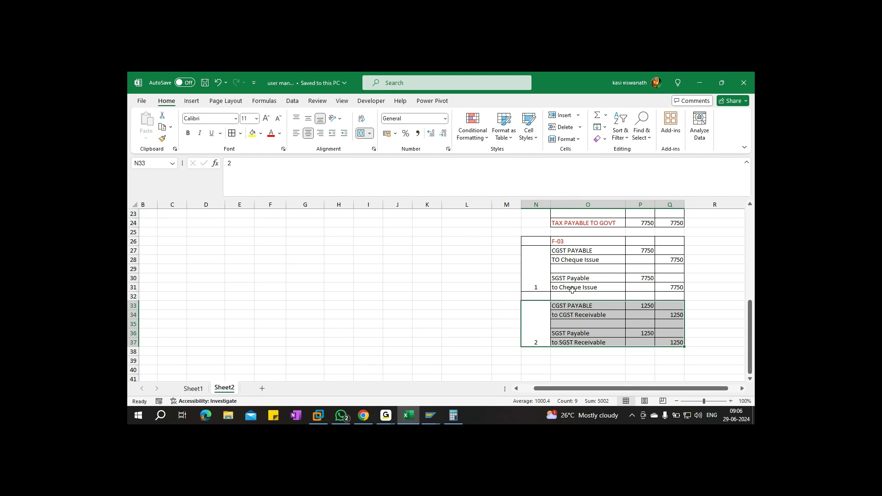
In the Clear G/L Account header, search chart FO00 and choose account 110501 CGST Payable
mouse_move(438, 411)
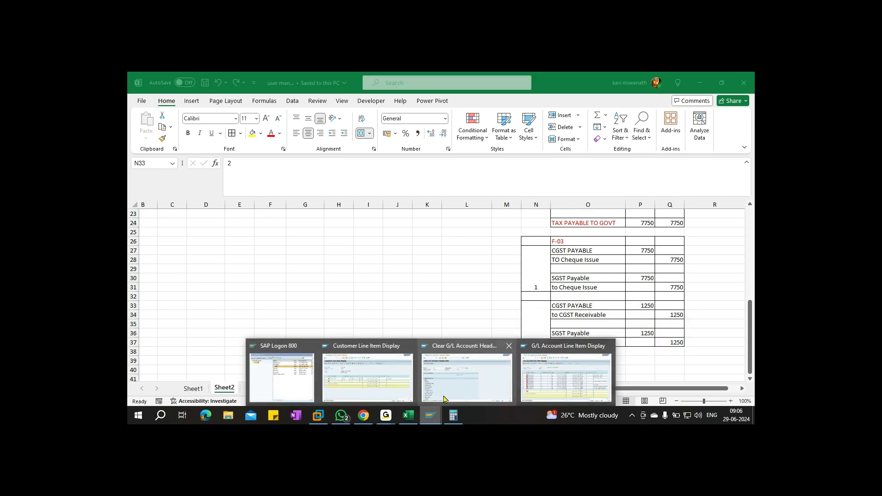
click(458, 378)
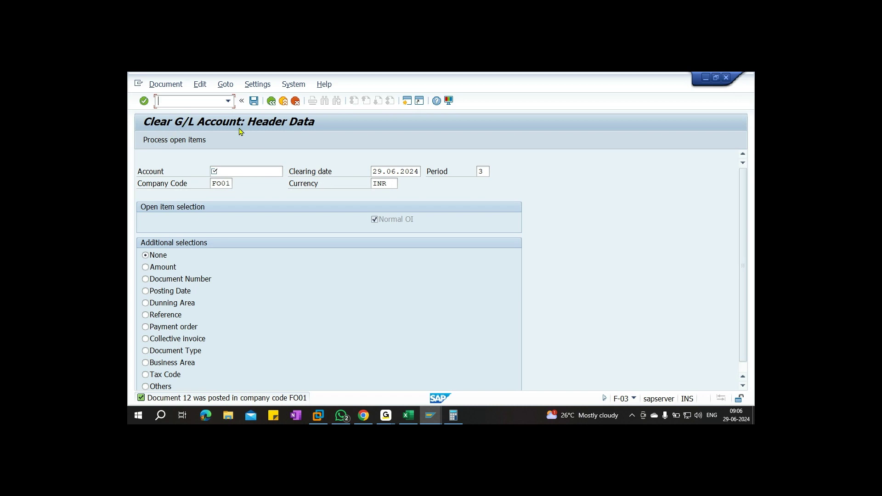
click(241, 174)
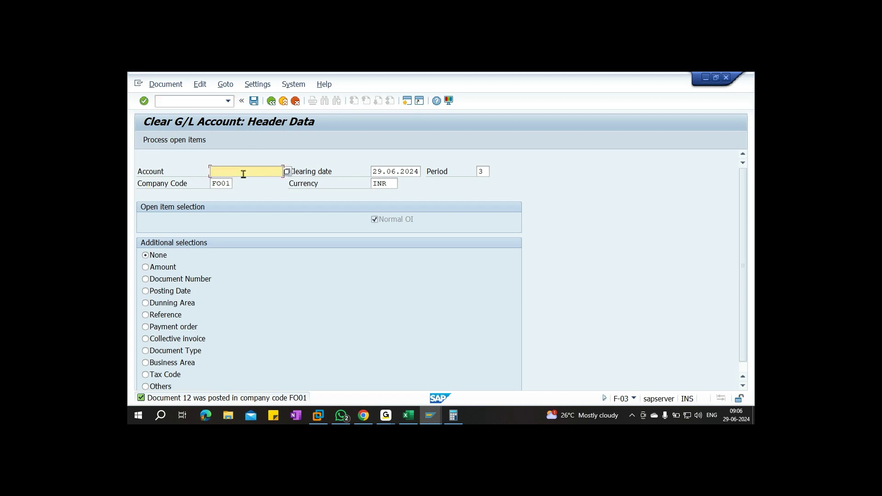
key(alt+Tab)
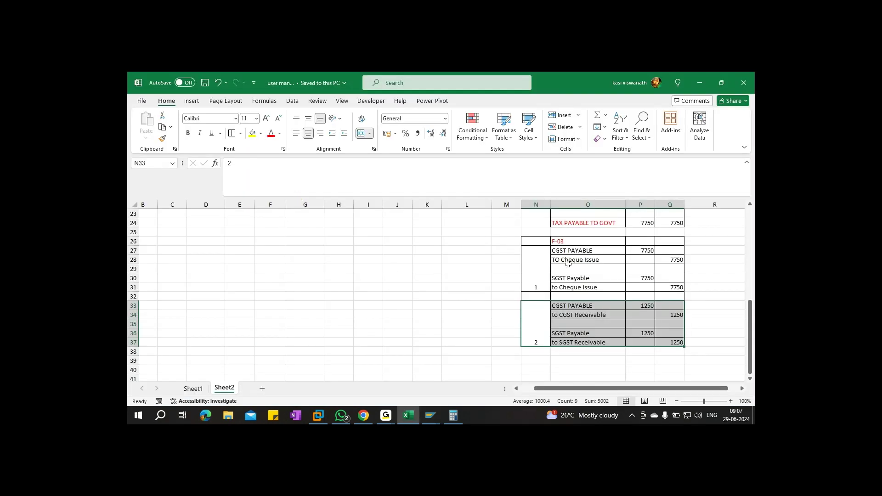
key(alt+Tab)
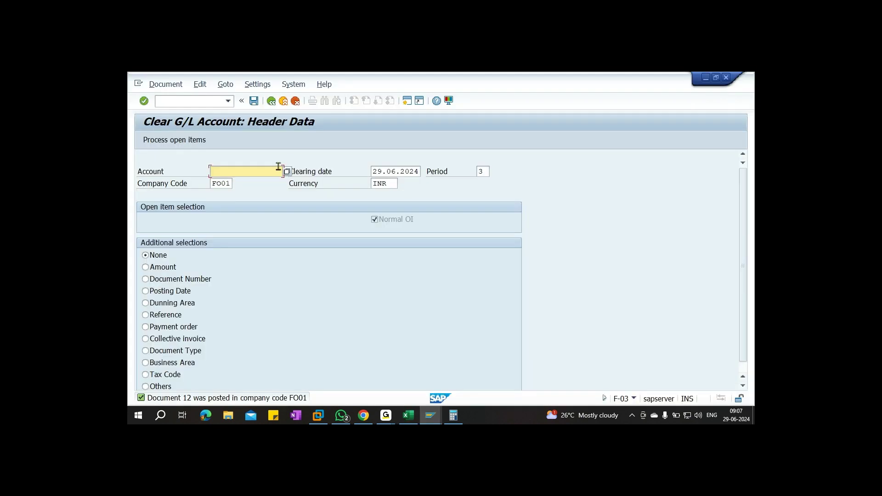
click(288, 173)
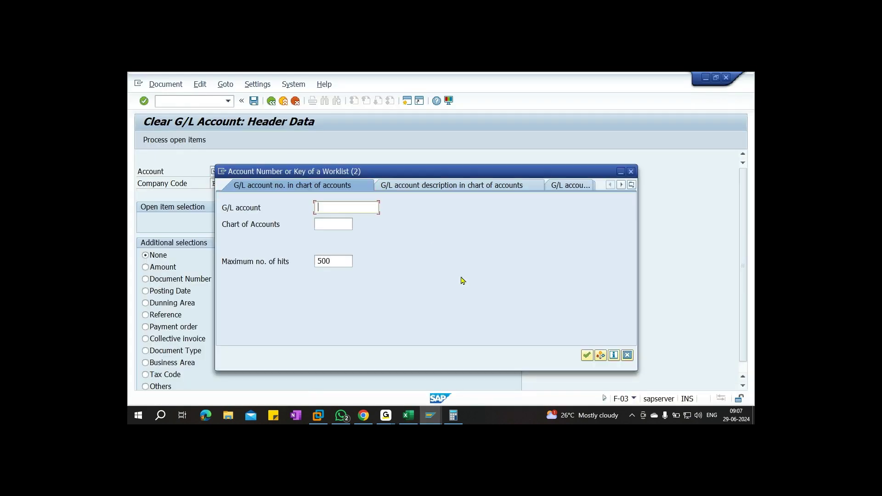
click(330, 224)
text(FO00)
key(Return)
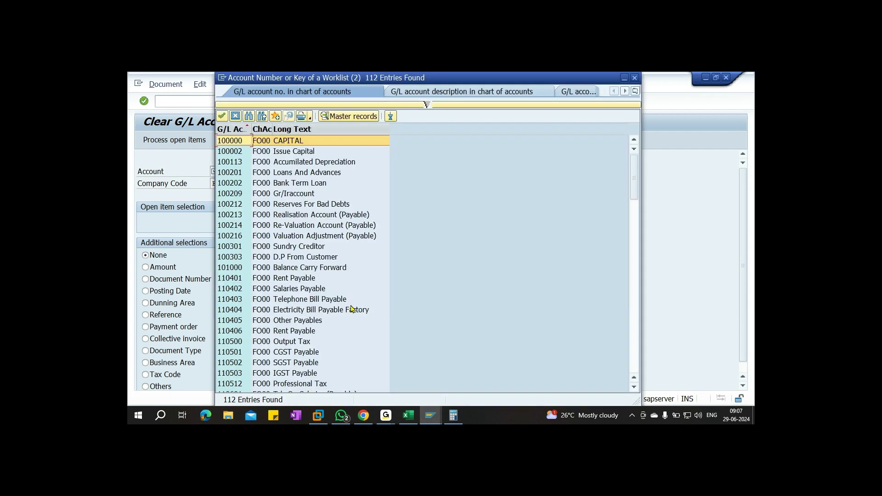
click(294, 352)
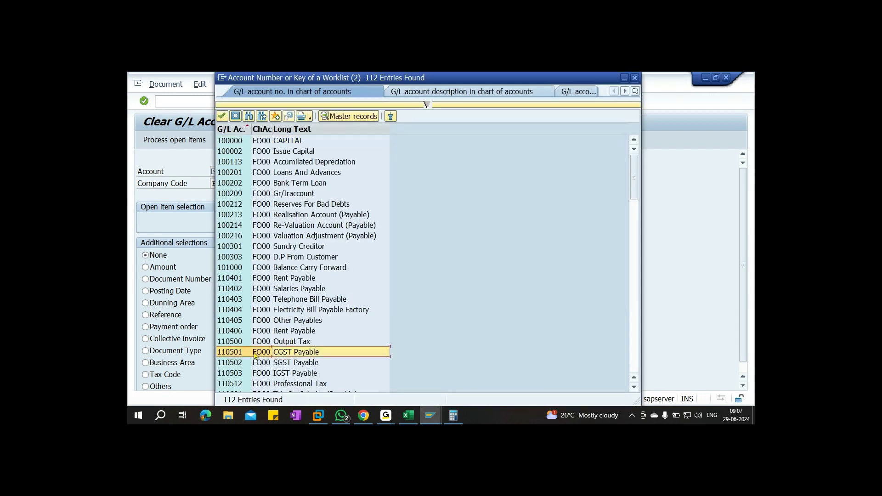
double_click(305, 352)
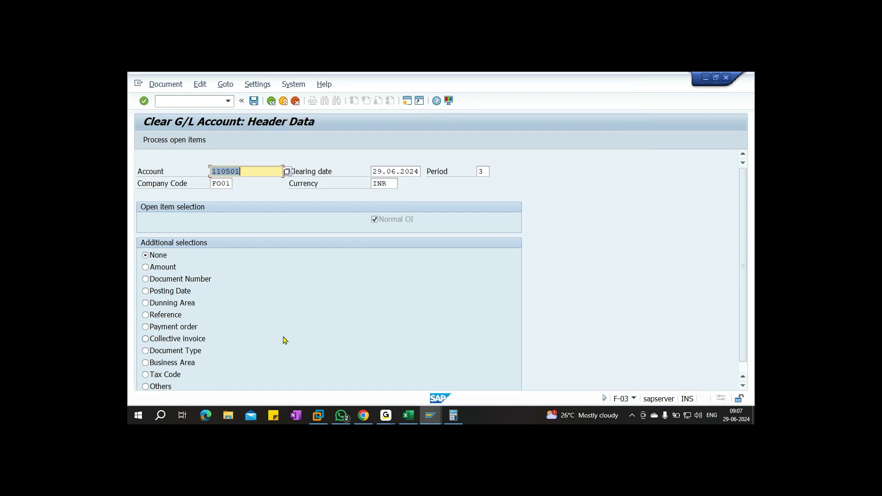
List CGST Payable open items and deactivate items 1004, 1005, 1006, 1009, 1010 and 1011
click(175, 141)
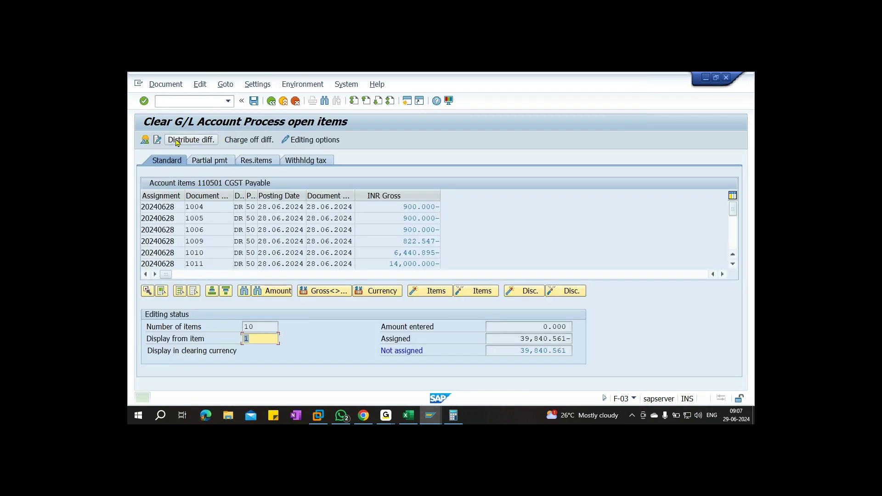
double_click(416, 206)
double_click(412, 219)
double_click(413, 230)
double_click(415, 241)
double_click(416, 252)
double_click(414, 264)
Deactivate items 1012, 11 and 1014, leaving only 9,000.000- active, and open Partial pmt
scroll(488, 247, down, 1)
double_click(424, 242)
double_click(415, 252)
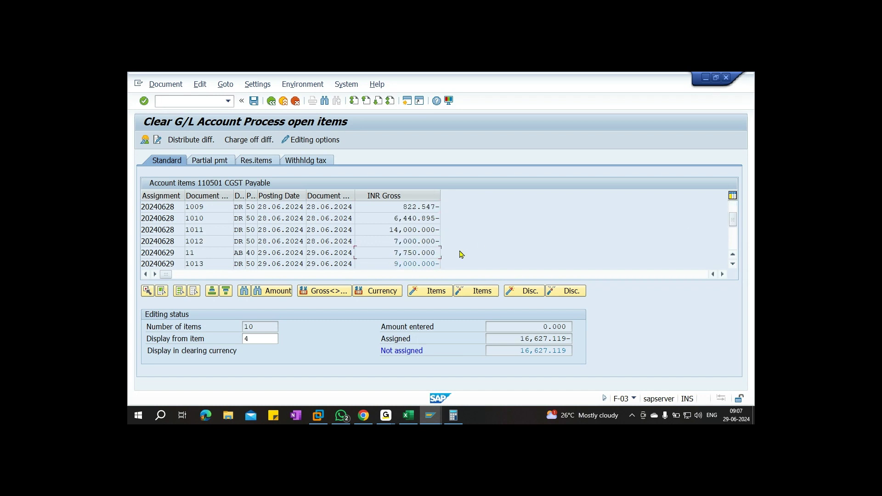
scroll(462, 254, down, 1)
double_click(419, 242)
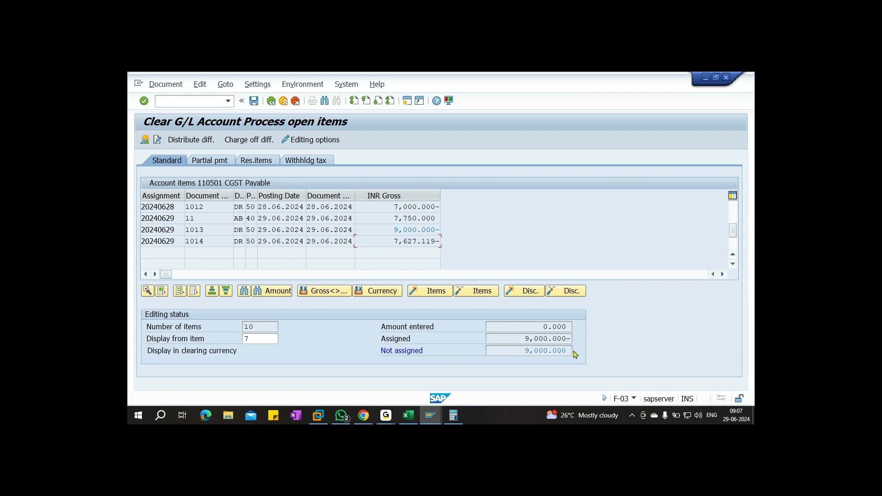
click(205, 163)
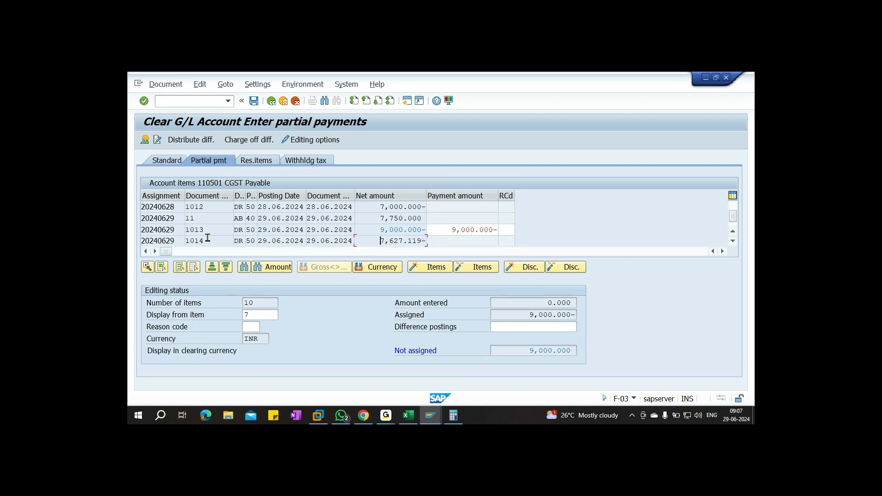
scroll(374, 230, down, 1)
scroll(376, 231, up, 1)
Open the FBL3N report, clear the default G/L account and select All items
click(186, 99)
text(/nfbl3n)
key(Return)
key(BackSpace)
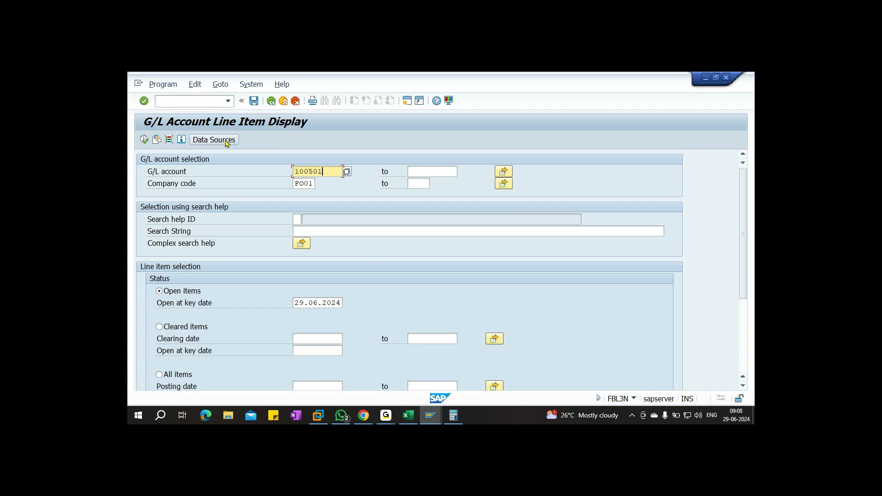
click(159, 374)
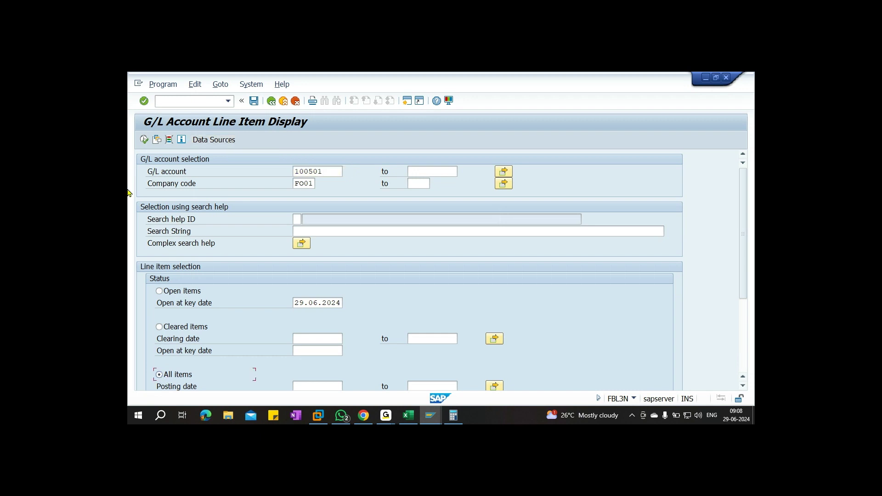
click(144, 140)
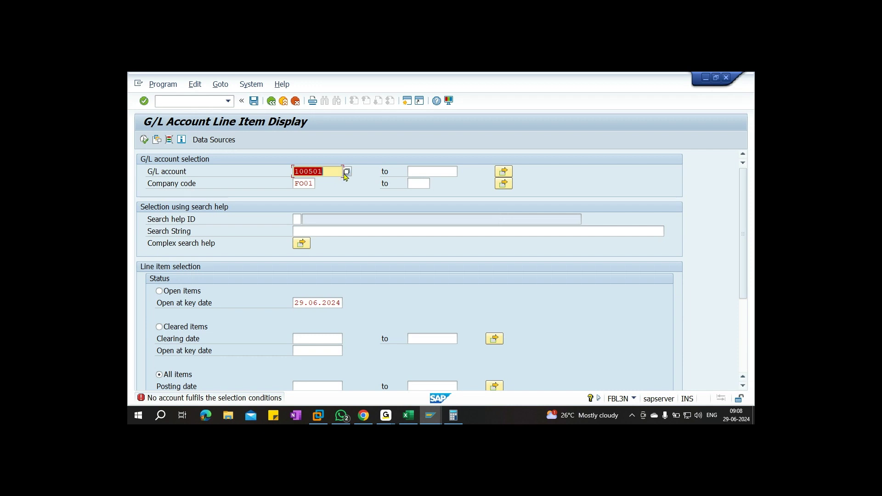
List all line items for 110501 CGST Payable, found via chart FO00, then go back
click(347, 172)
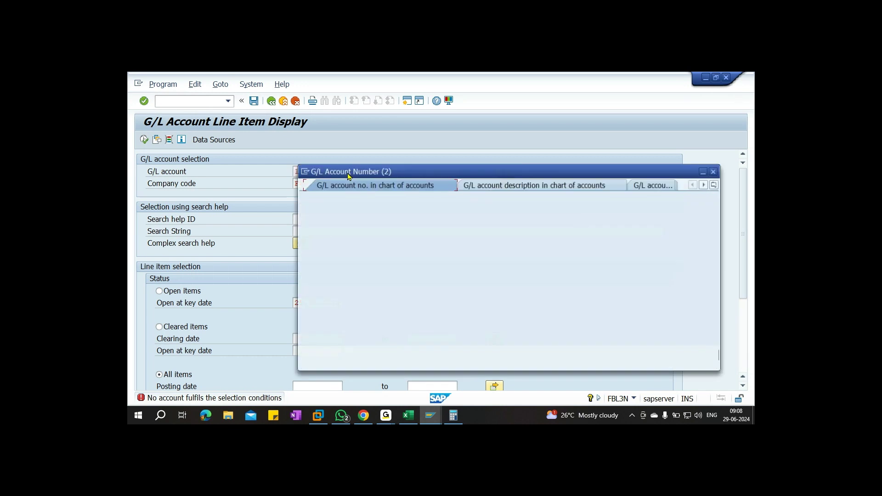
click(412, 226)
text(fo00)
key(Return)
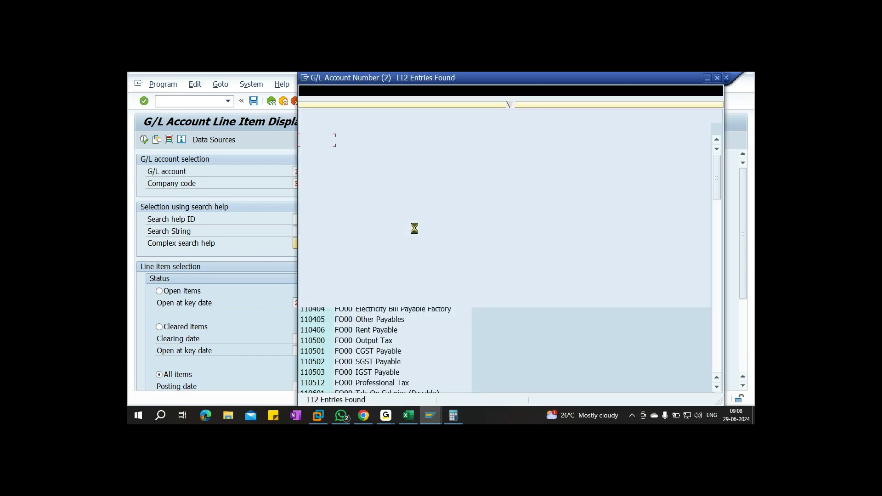
click(326, 351)
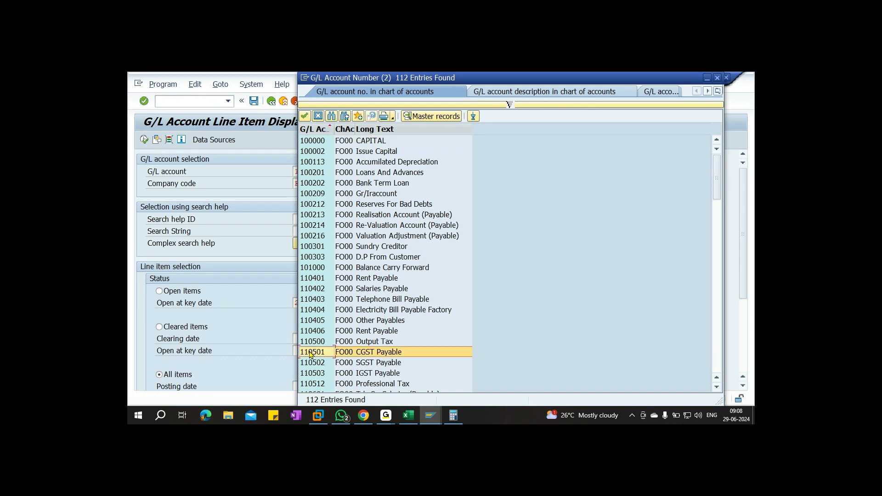
click(145, 140)
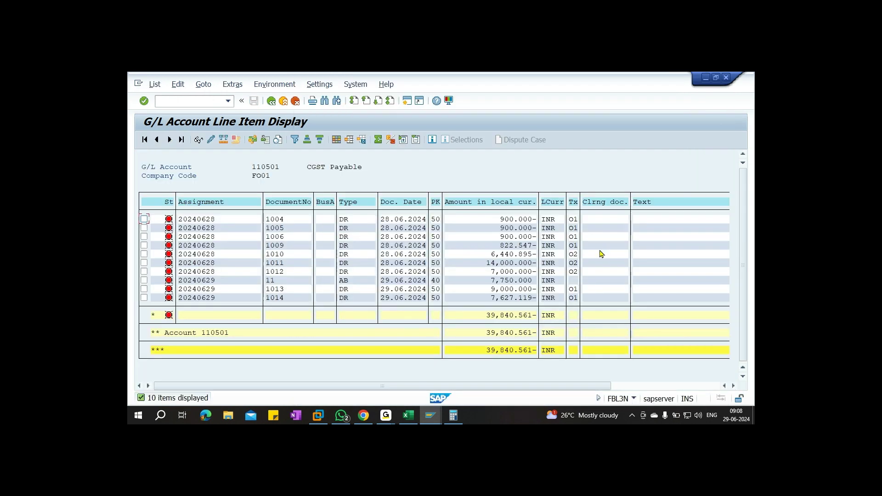
scroll(594, 259, right, 1)
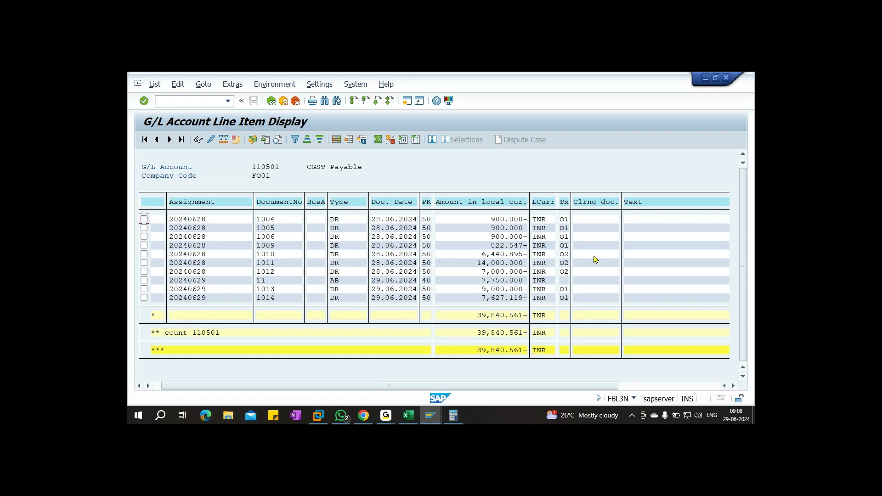
scroll(594, 260, left, 1)
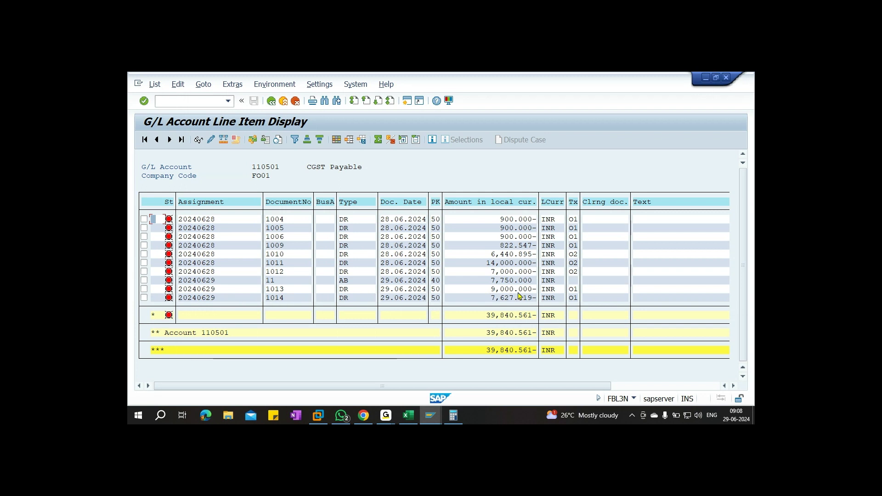
click(271, 101)
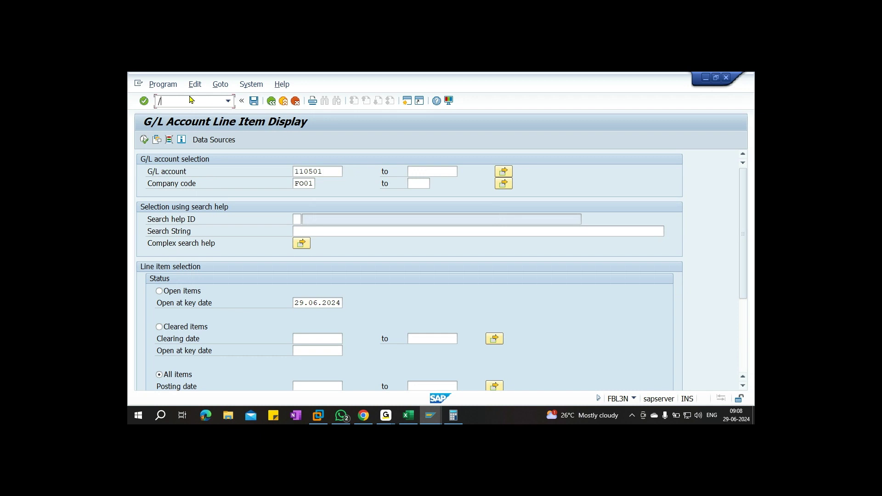
Start F-03 clearing for account 110501 and deactivate items 1004, 1005, 1006, 1009, 1010, 1011
key(Return)
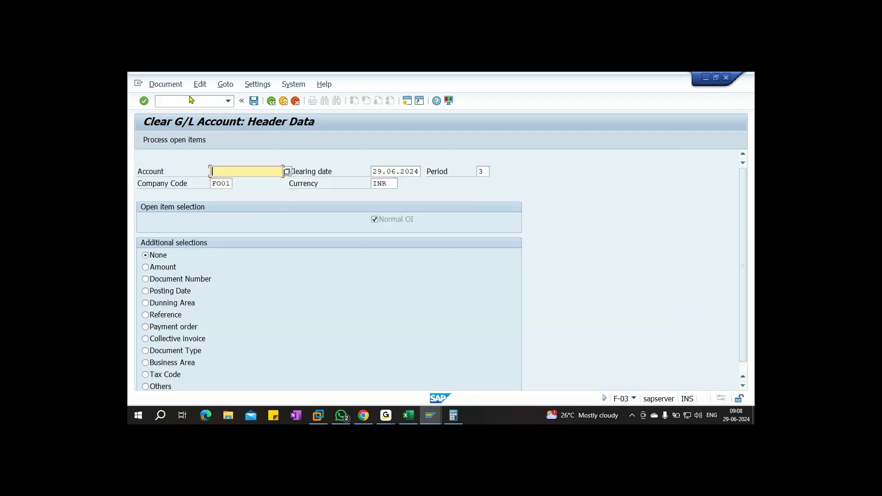
text(110501)
click(185, 141)
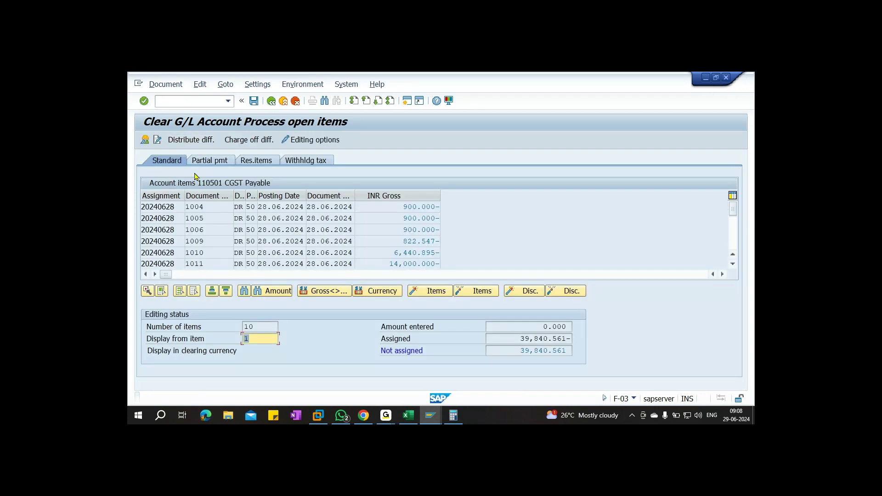
double_click(423, 207)
double_click(421, 218)
double_click(420, 230)
double_click(419, 241)
double_click(418, 253)
double_click(415, 263)
Deactivate items 1012, 11 and 1014 so only item 1013 stays active
scroll(472, 251, down, 1)
double_click(416, 240)
double_click(411, 251)
scroll(415, 253, down, 1)
double_click(410, 207)
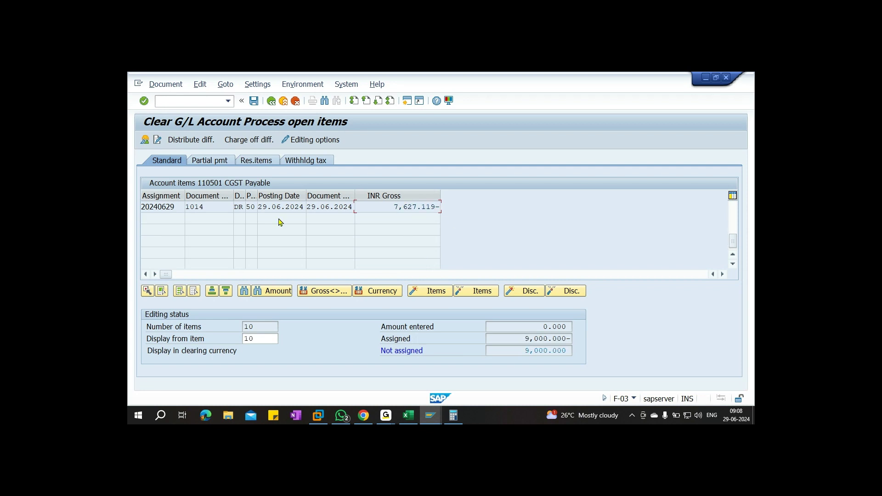
In the partial payments view, change item 1013's payment amount from 9,000.000 to 1250
click(210, 161)
scroll(381, 218, up, 1)
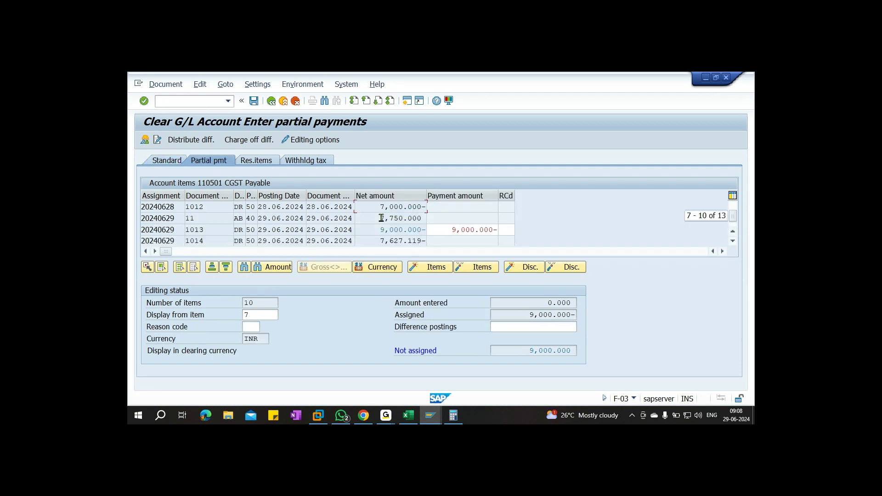
double_click(397, 228)
click(445, 231)
drag(445, 231, 549, 235)
text(1250)
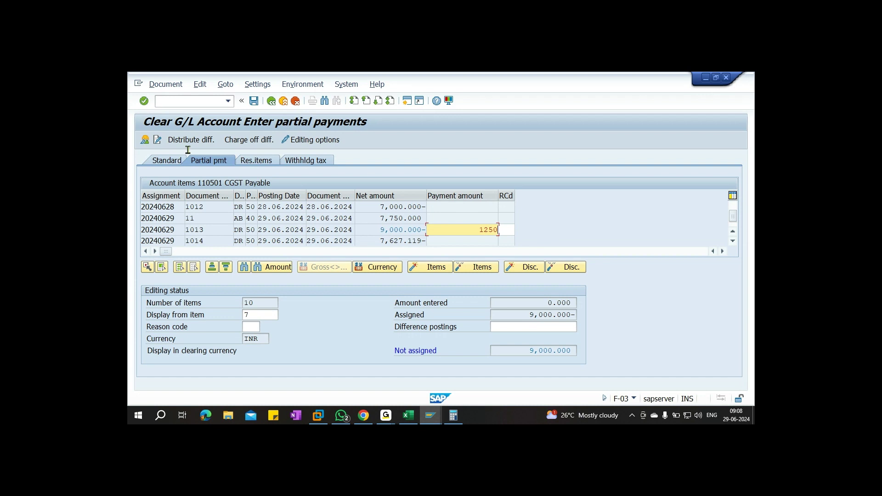
click(144, 140)
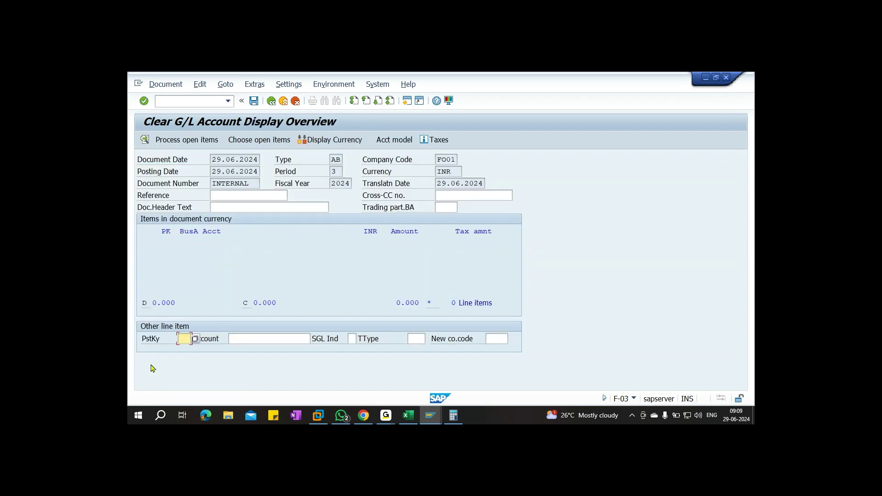
Add a posting key 50 line for account 200501 CGST Receivable, found via chart FO00
text(50)
click(250, 338)
click(315, 338)
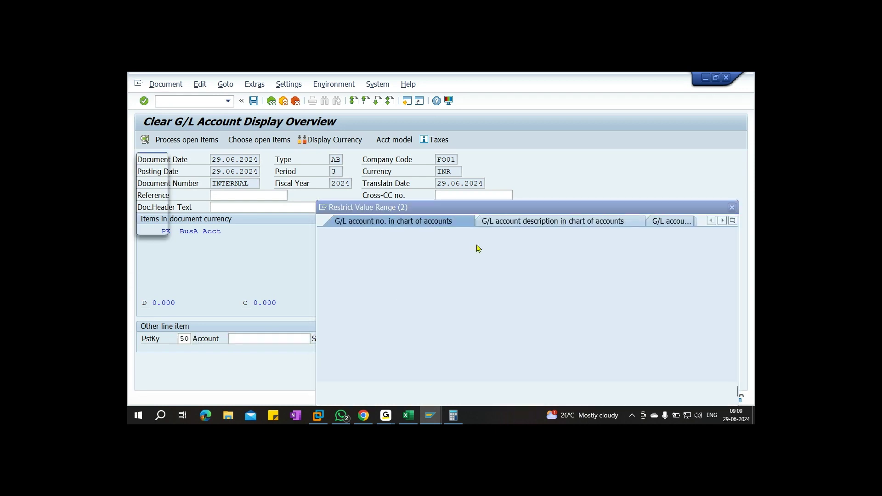
click(430, 261)
text(fo00)
key(Return)
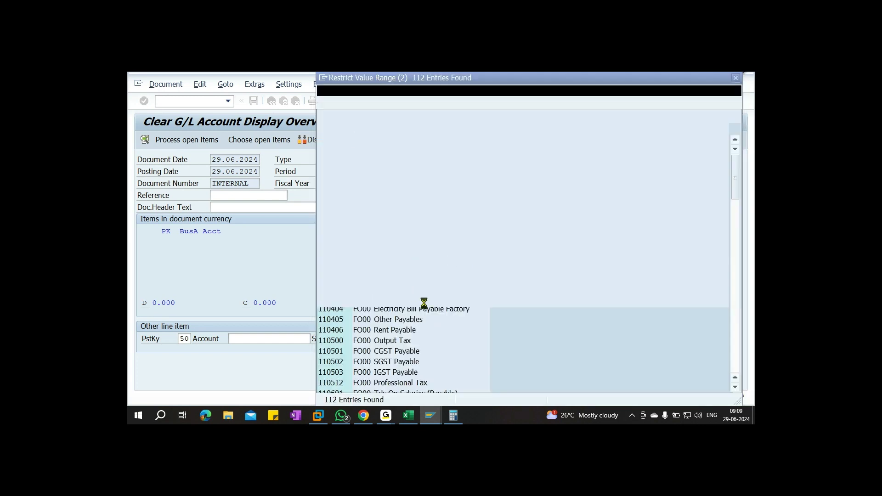
scroll(428, 310, down, 4)
scroll(432, 313, down, 4)
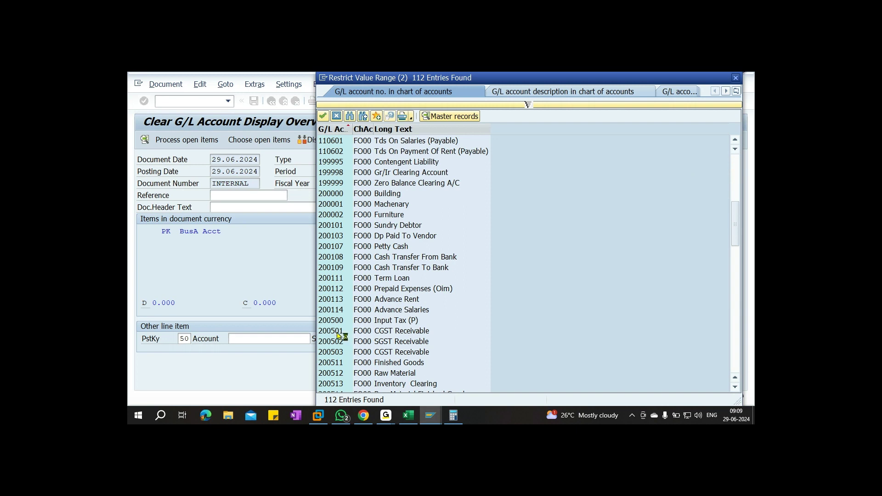
click(404, 331)
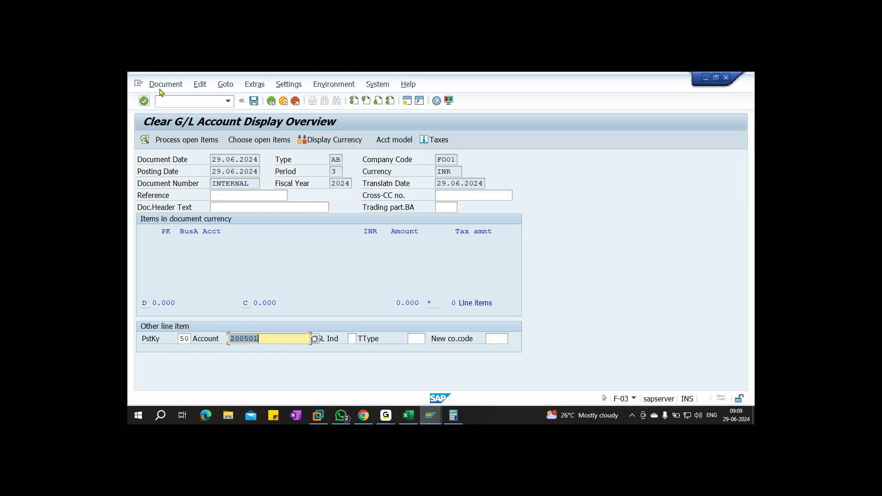
key(Return)
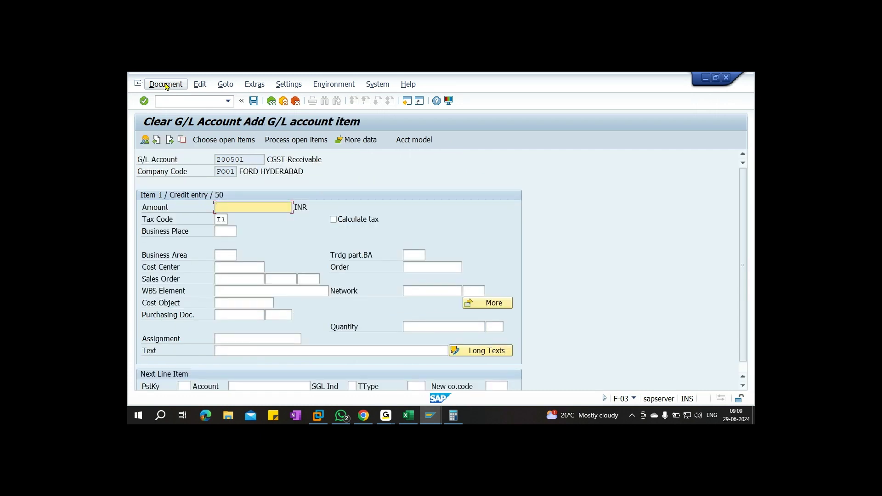
Enter amount 1250, remove the I1 tax code, and add text 'clear tax value'
text(1250)
key(Tab)
key(Delete)
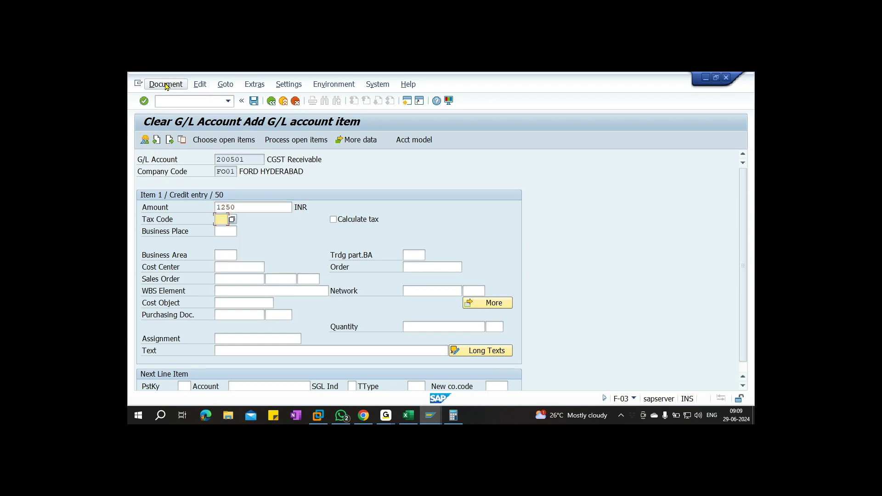
click(236, 351)
text(cl)
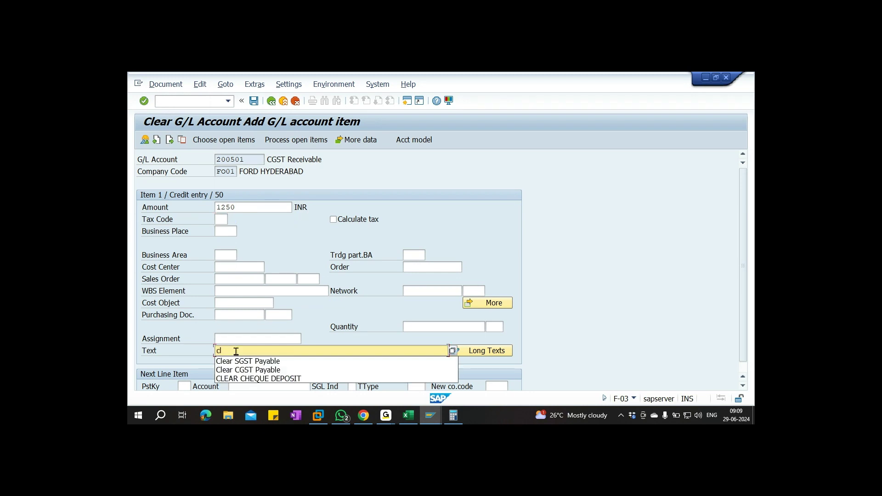
text(ear tax value)
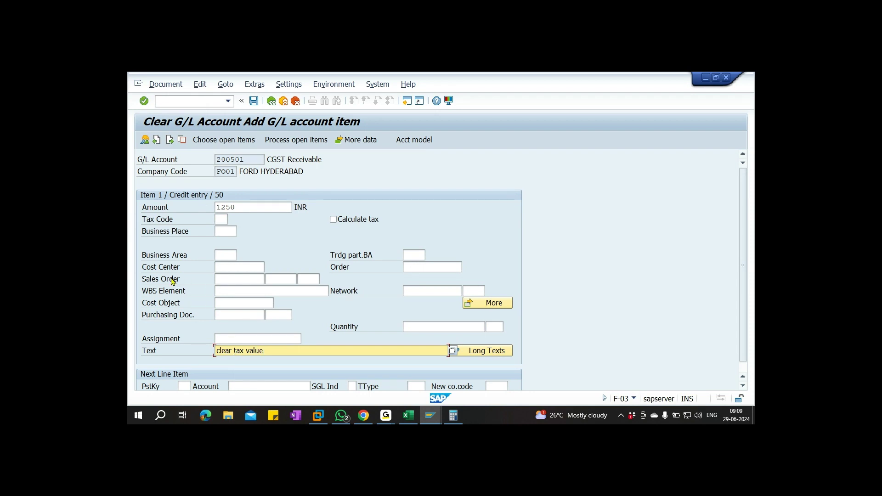
Simulate and post the clearing, creating document 13 in FO01
click(169, 87)
click(177, 134)
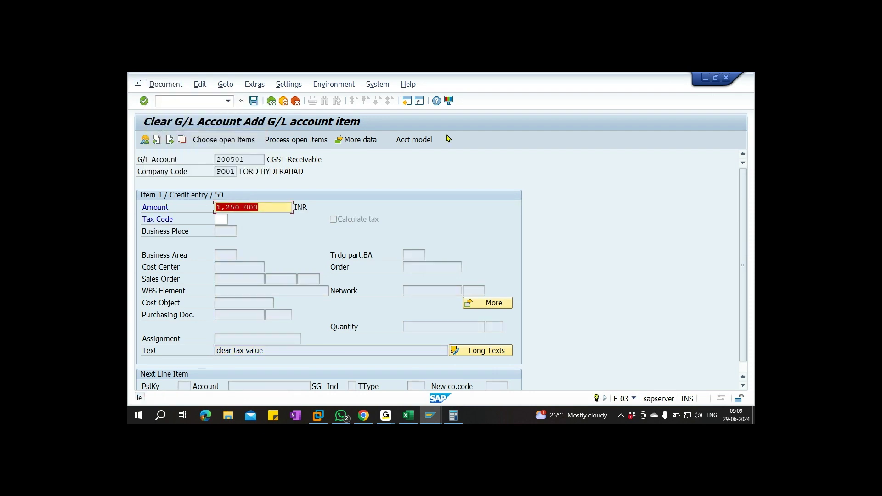
key(Return)
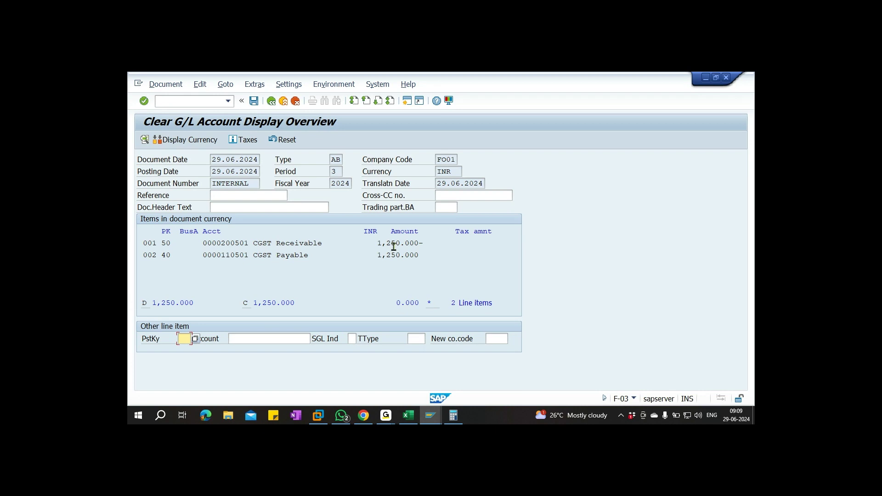
click(178, 85)
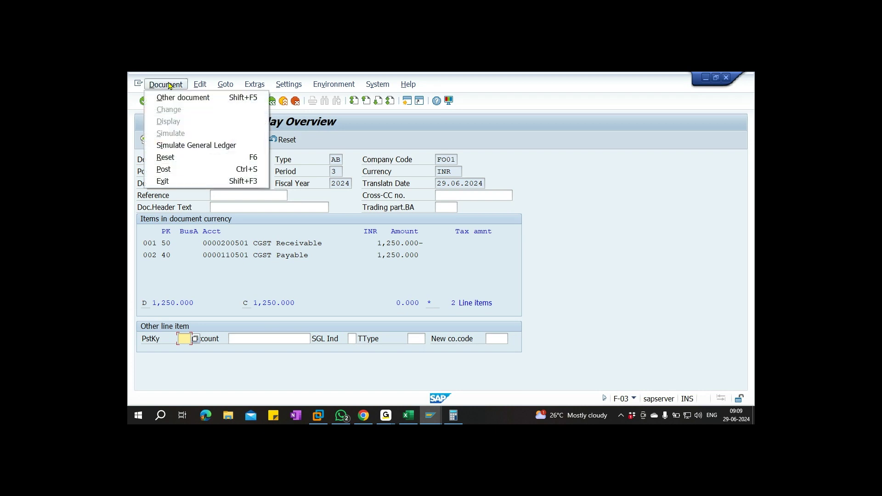
click(164, 170)
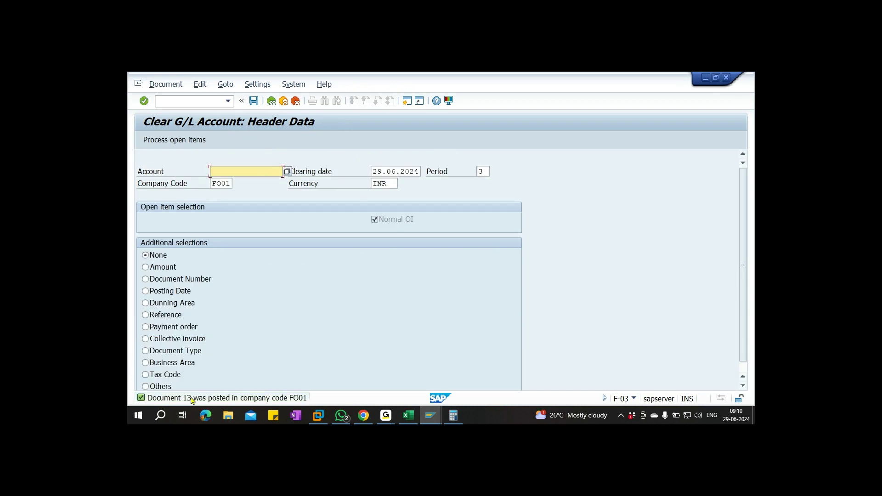
click(203, 102)
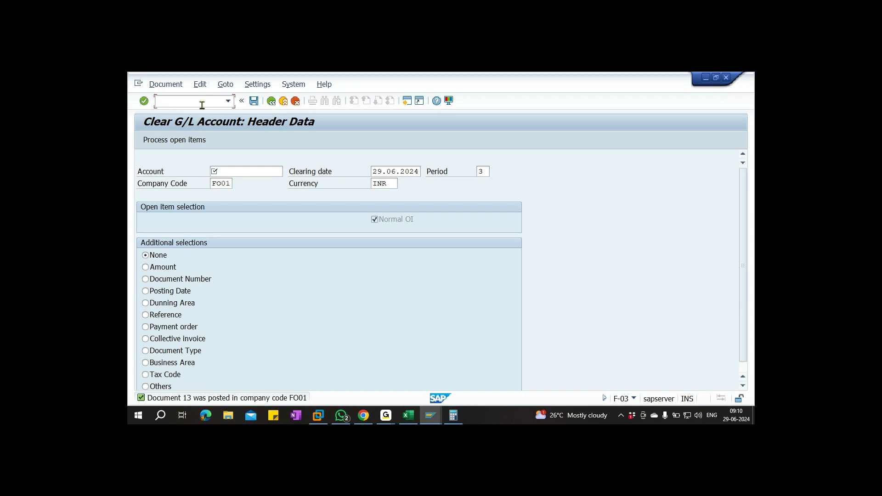
In Excel, check the tax payable in P24 and the CGST paid in P21
key(alt+Tab)
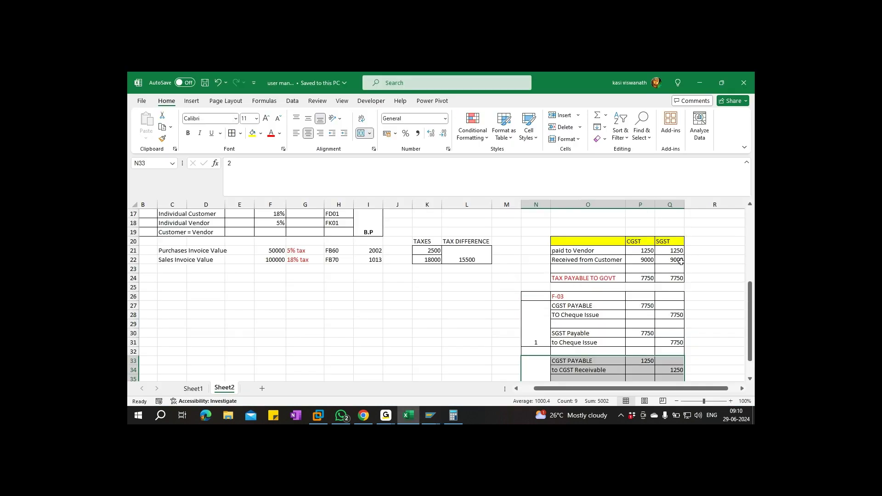
click(639, 278)
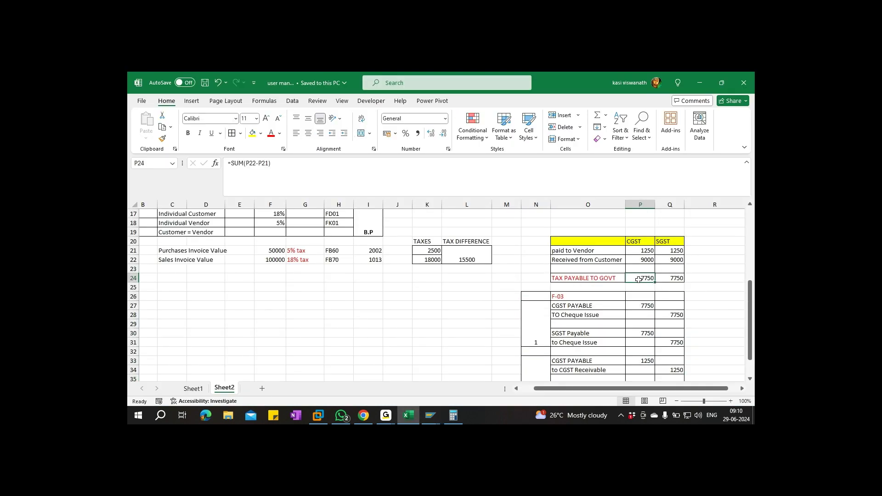
click(641, 250)
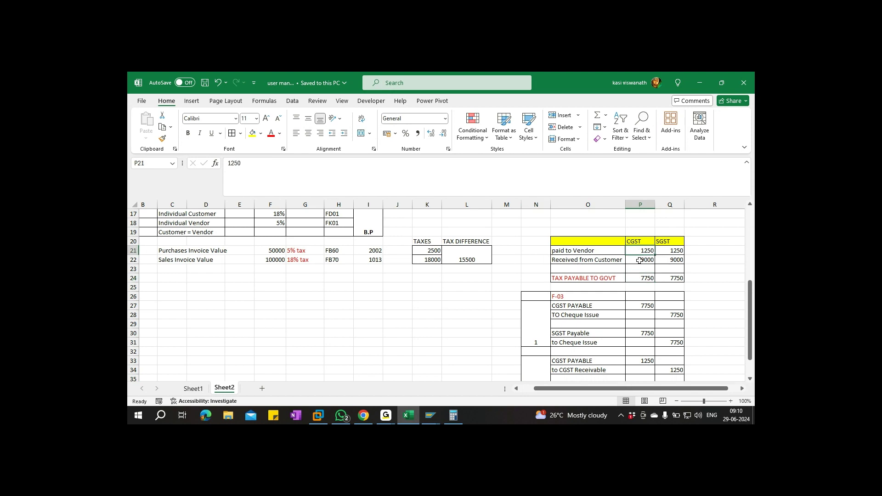
key(alt+Tab)
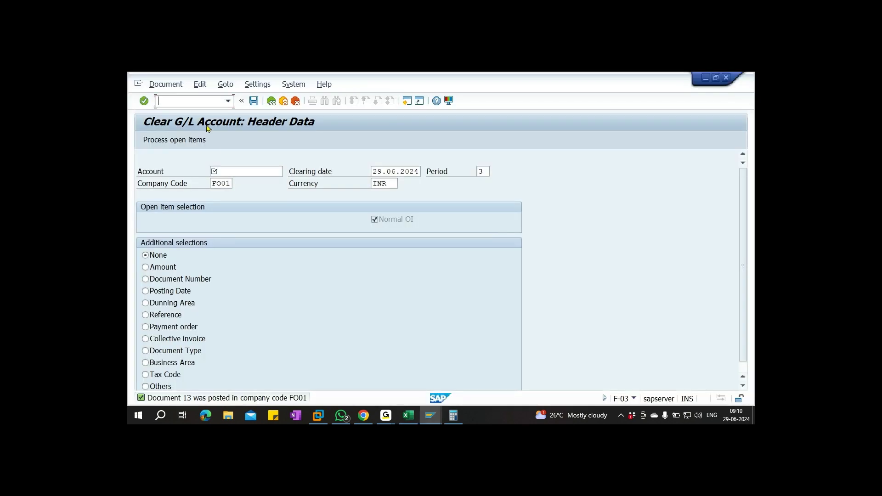
Open the FBL3N G/L account line item display with /nFBL3N
click(188, 103)
text(fbl3n)
key(Return)
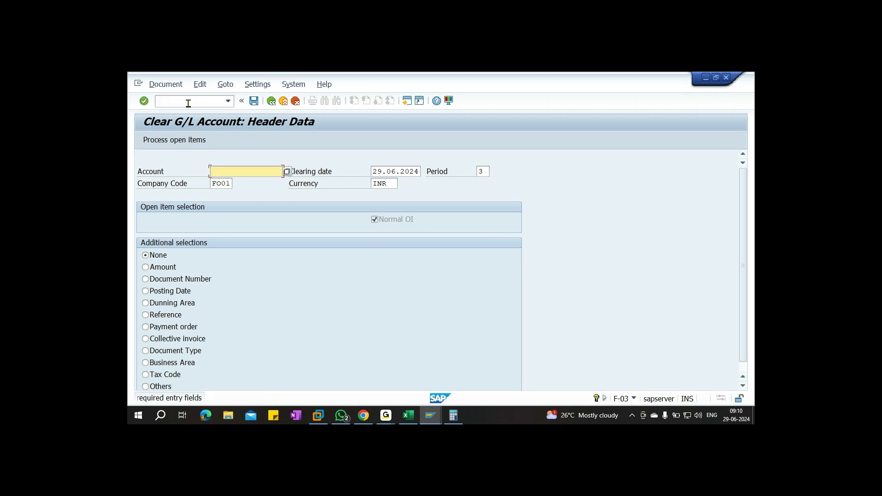
click(190, 105)
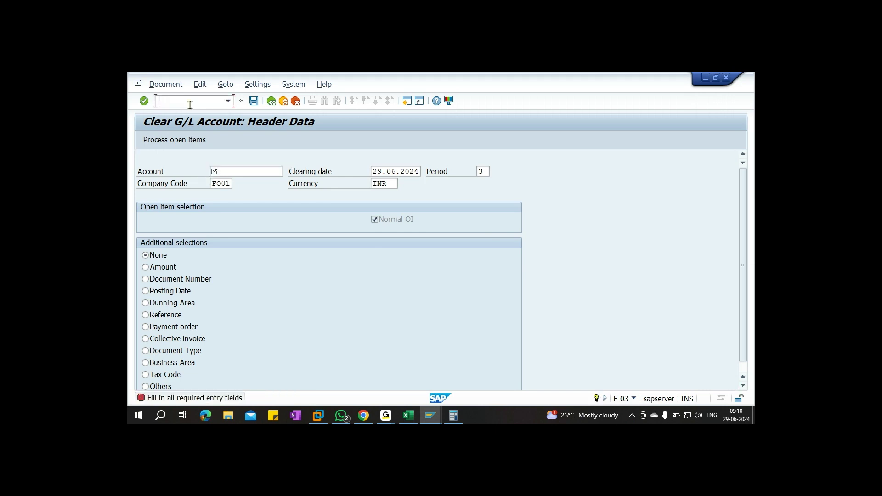
text(/nFBL3N)
key(Return)
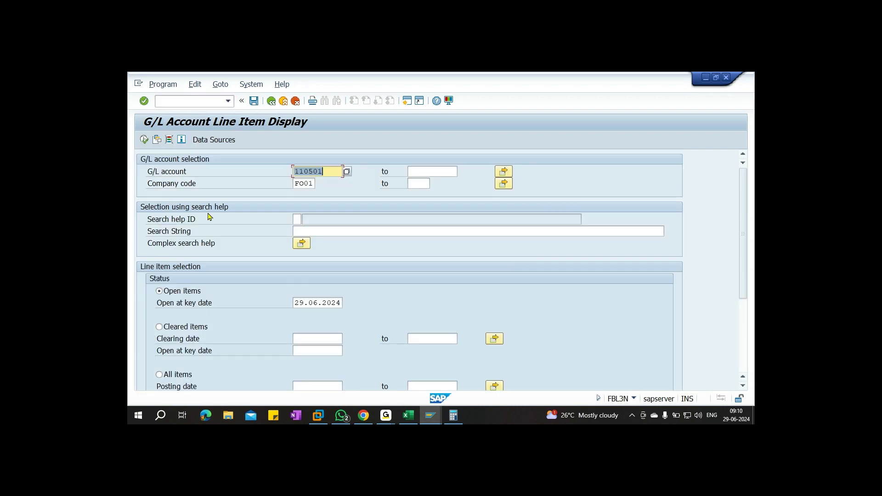
List all items for account 110501, review document 1013's 9,000 amount, and go back to selection
click(179, 376)
click(144, 140)
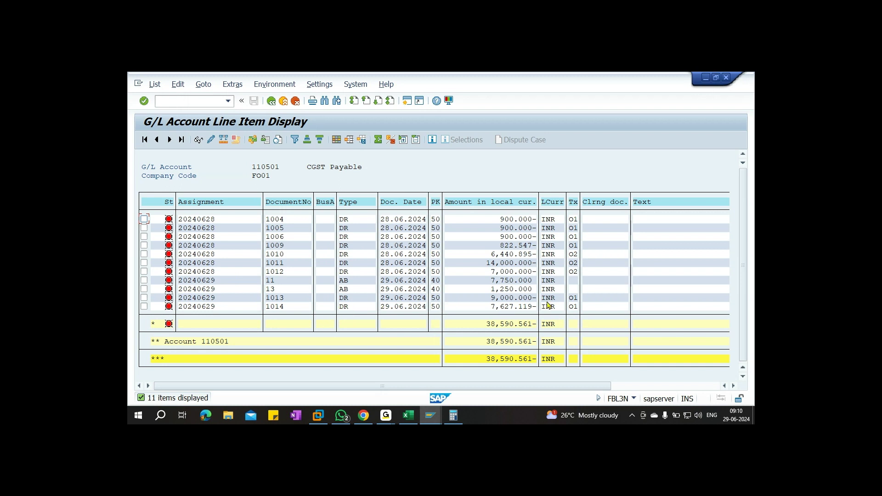
click(502, 298)
scroll(508, 302, right, 1)
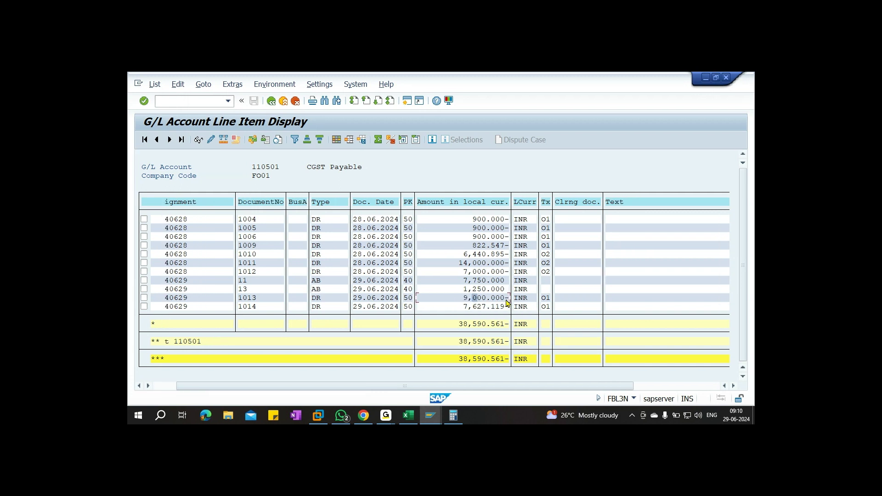
scroll(507, 302, left, 2)
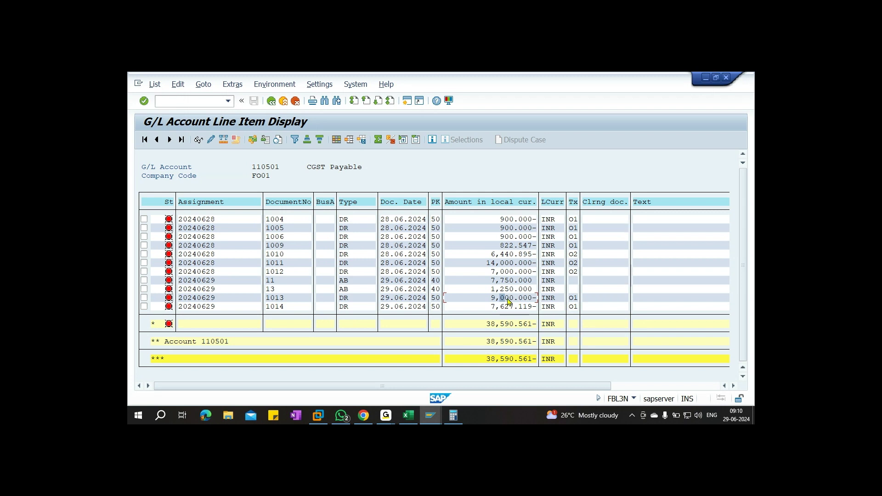
click(271, 101)
Replace the G/L account with 200501 CGST Receivable, looked up in chart of accounts FO00
key(Delete)
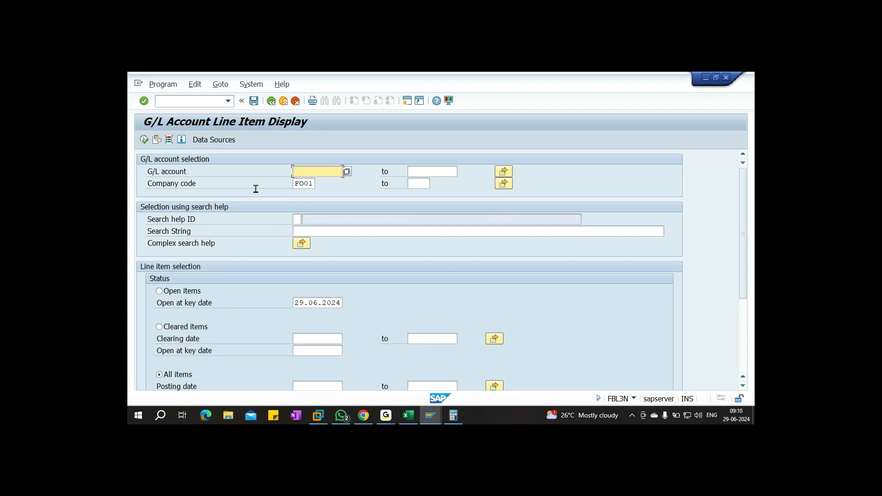
key(F4)
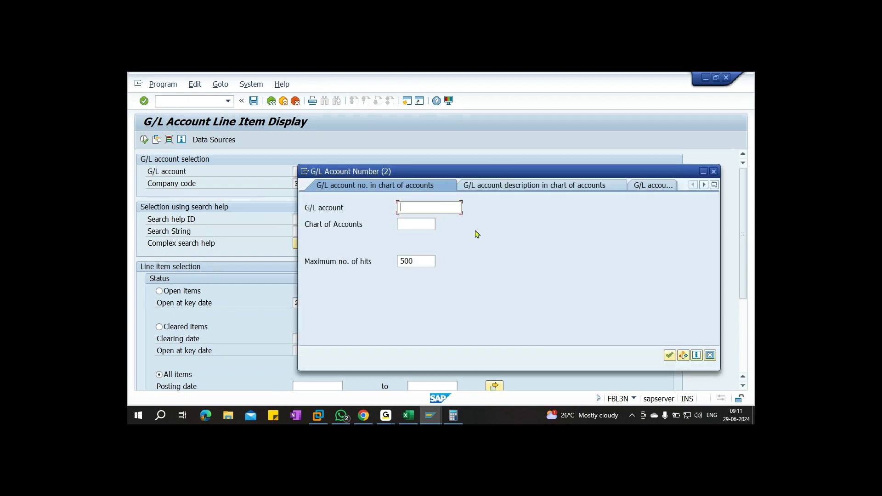
click(413, 225)
text(FO00)
key(Return)
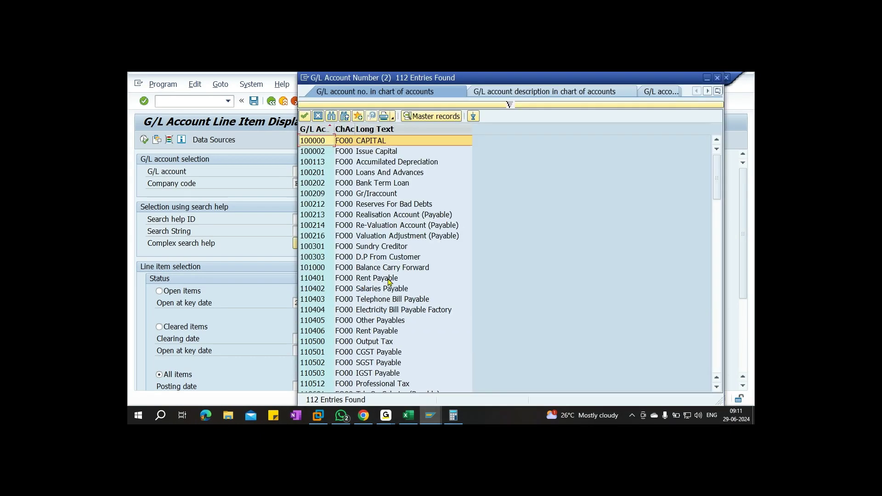
scroll(388, 282, down, 4)
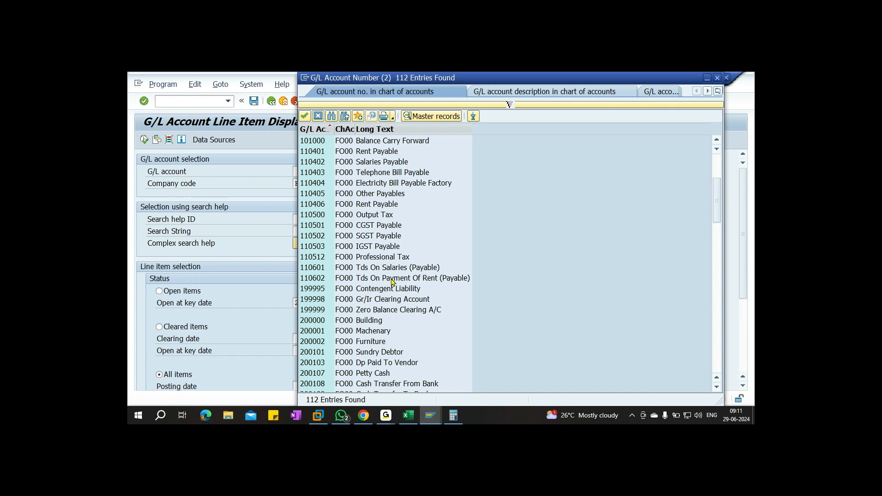
scroll(392, 282, down, 3)
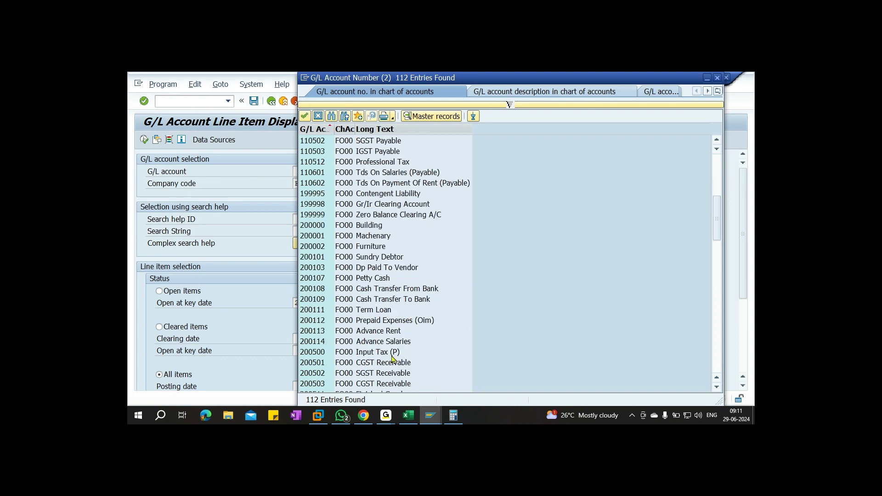
double_click(371, 365)
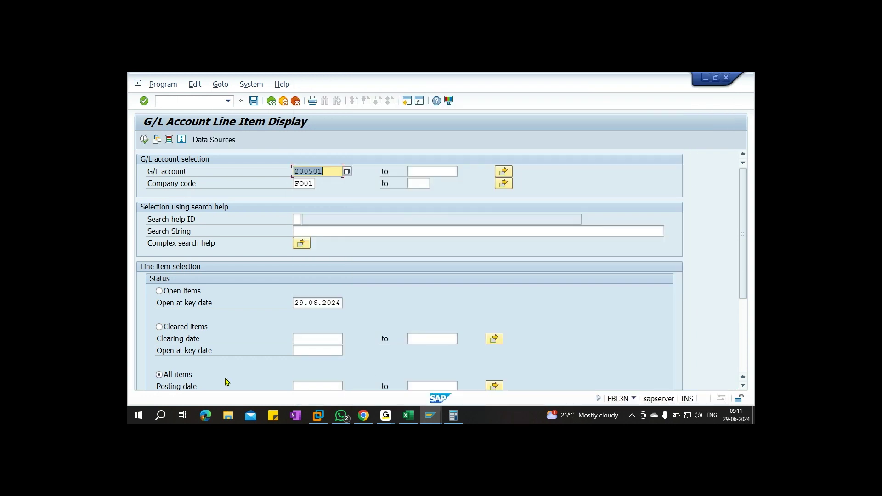
Run the report for 200501, showing documents 13 and 2002 of 1,250 each netting to zero
click(144, 139)
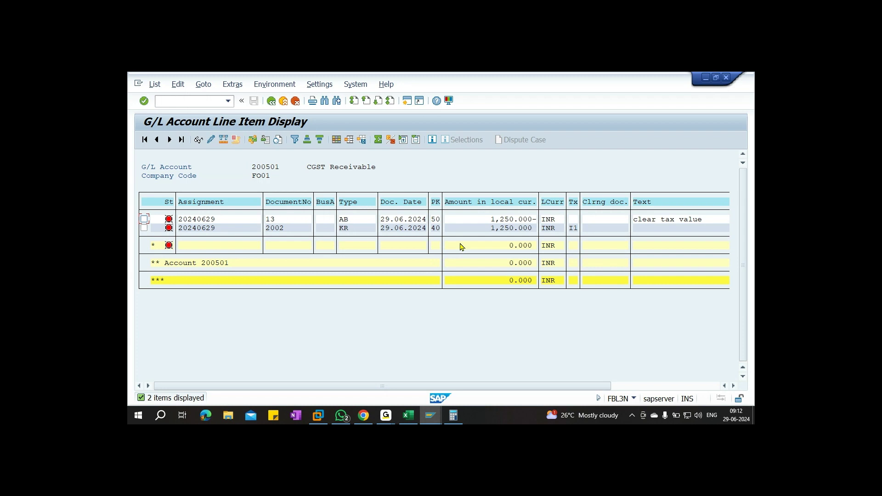
Start F-03 G/L account clearing with account 200501
click(178, 102)
text(/nf-03)
key(Return)
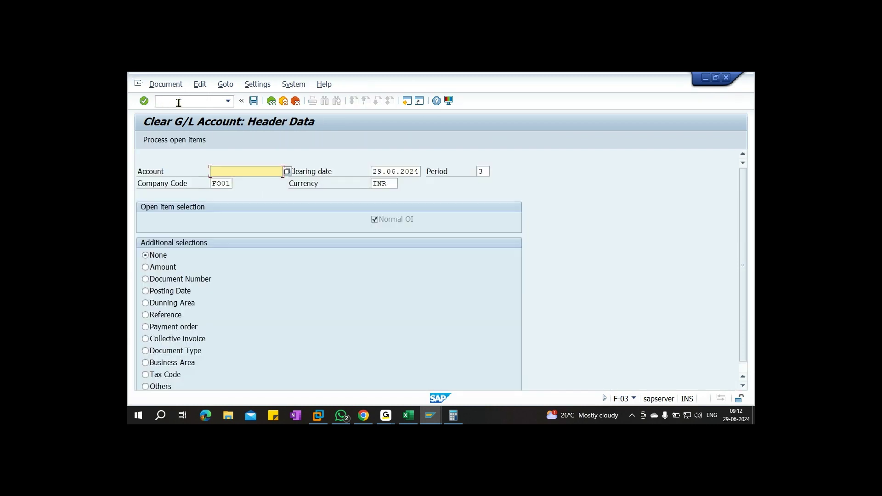
text(20050)
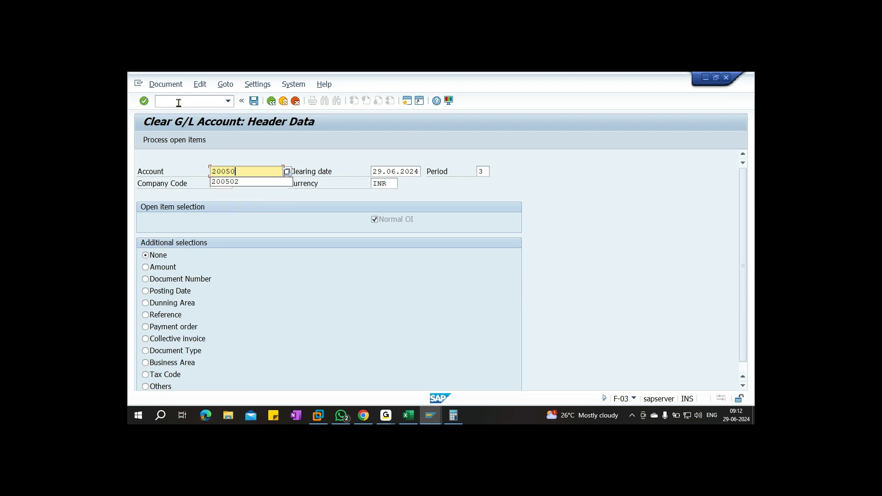
text(1)
double_click(260, 168)
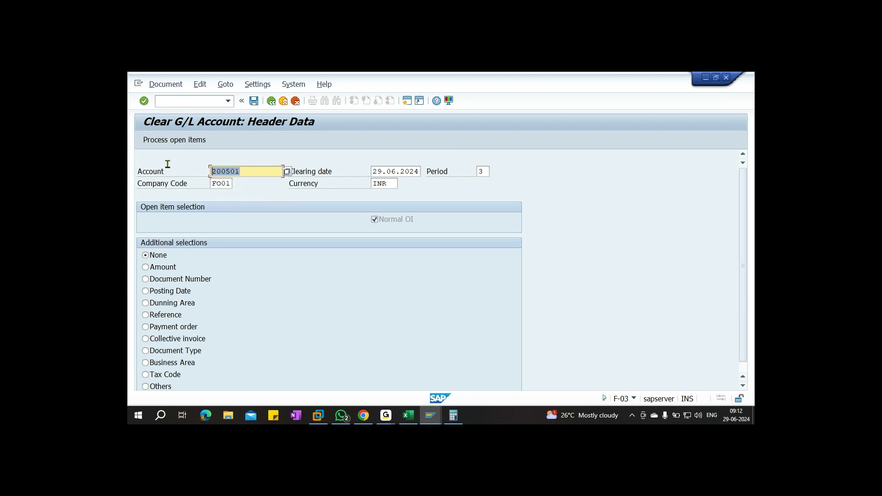
Load the open 200501 items and post the clearing as document 14
click(178, 142)
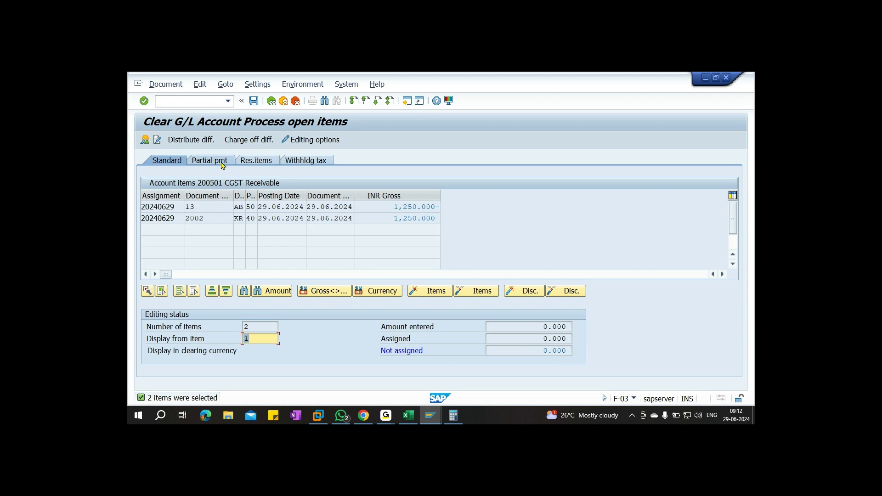
click(162, 85)
click(178, 137)
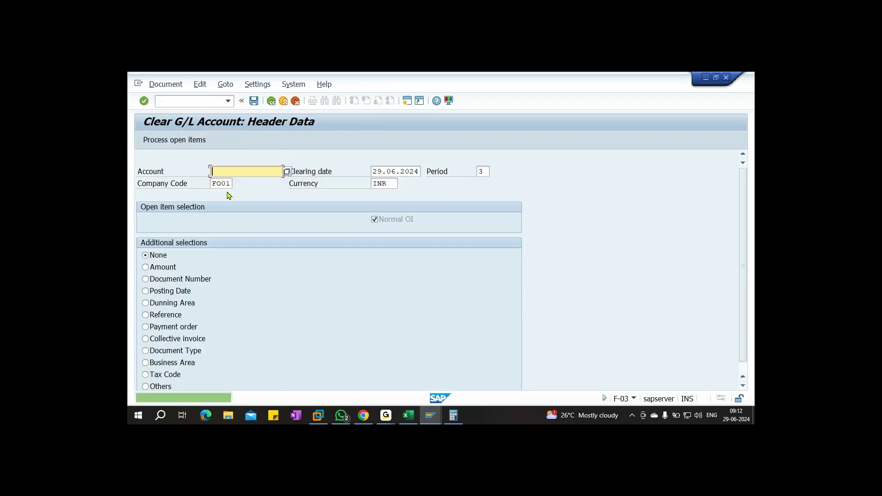
click(184, 101)
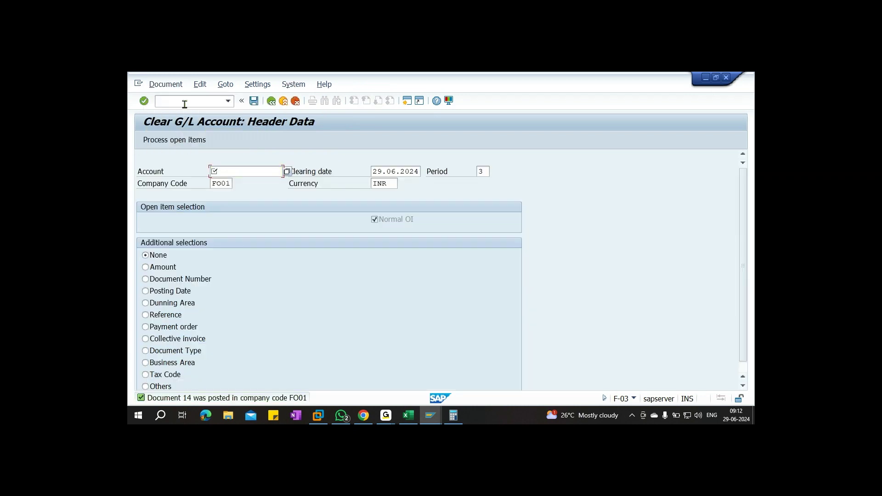
Run FBL3N with all items for 200501, confirm clearing document 14, and return to selection
text(/NFBL3N)
key(Return)
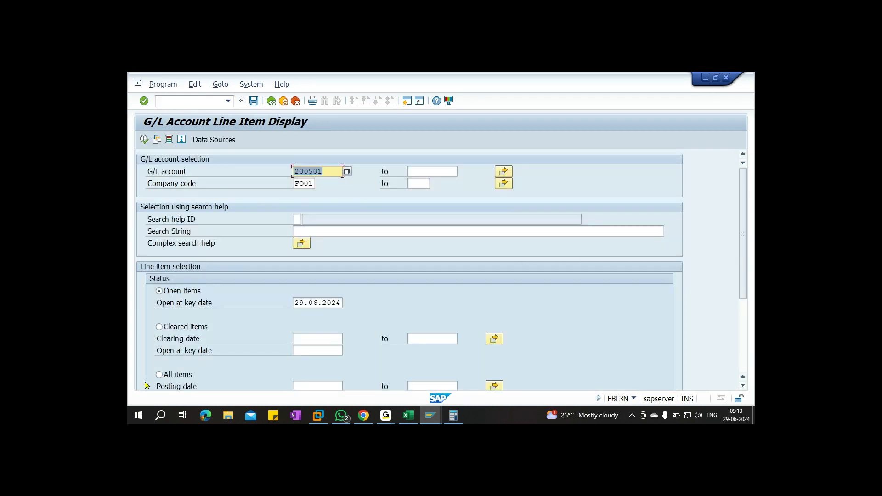
click(158, 375)
click(144, 140)
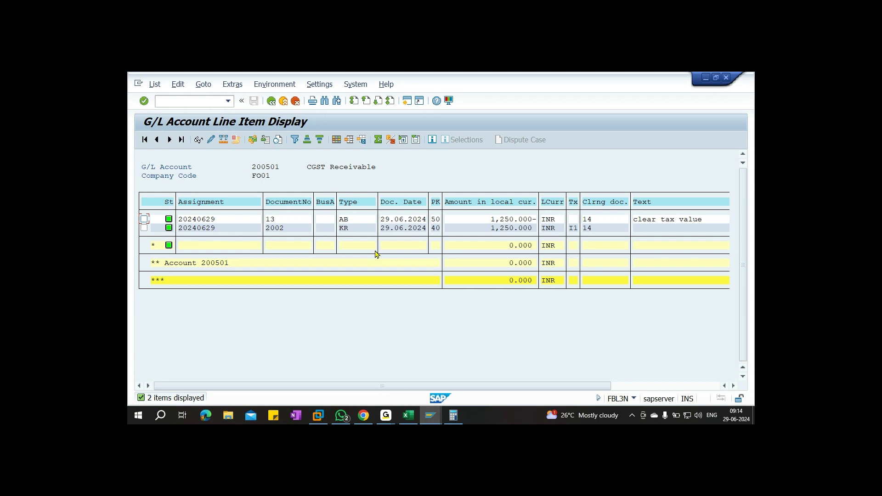
key(F3)
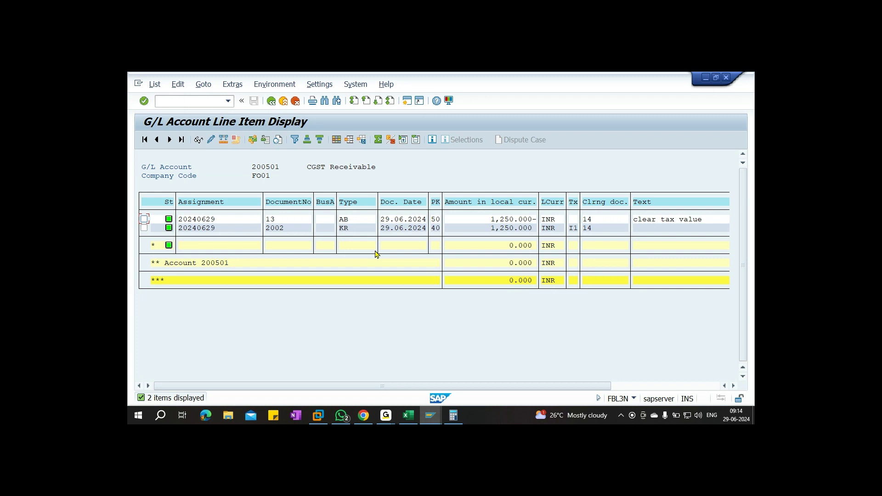
click(271, 101)
Replace the account number in the selection with 110501
drag(326, 172, 273, 176)
text(100)
text(5)
key(BackSpace)
key(BackSpace)
key(BackSpace)
text(10501)
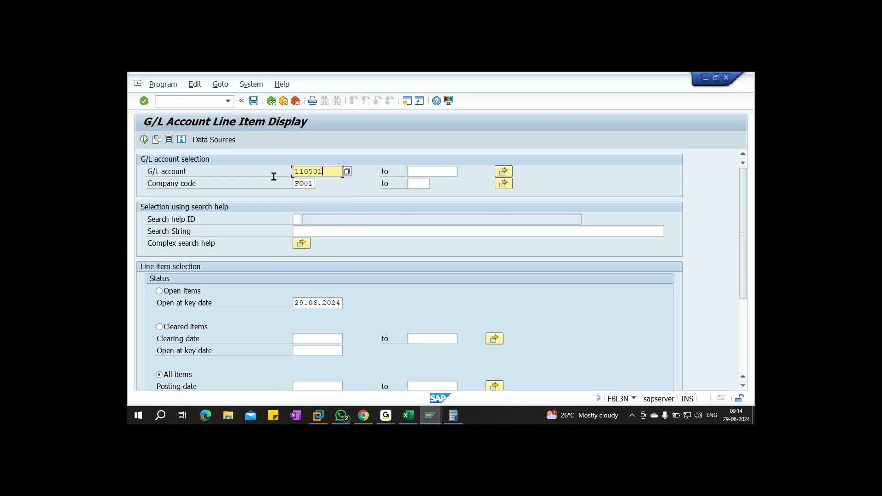
Run the 110501 report, tick item 1013, then start F-03 clearing for account 110501
click(145, 141)
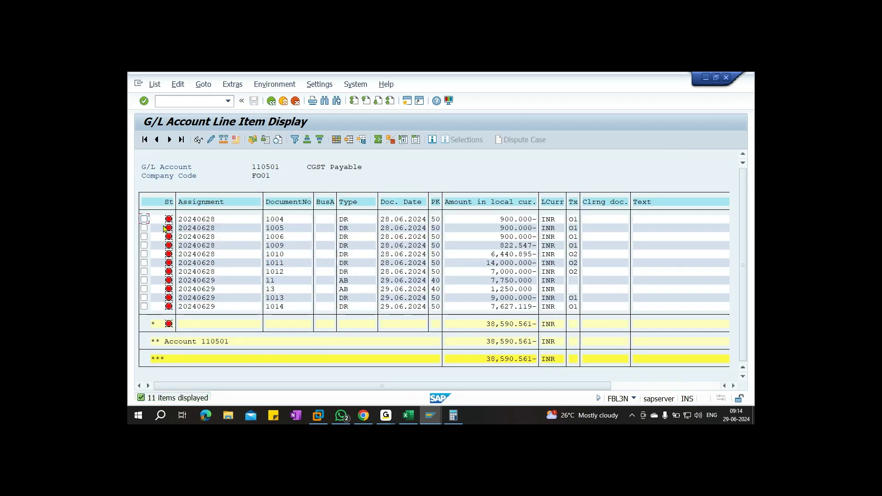
click(144, 297)
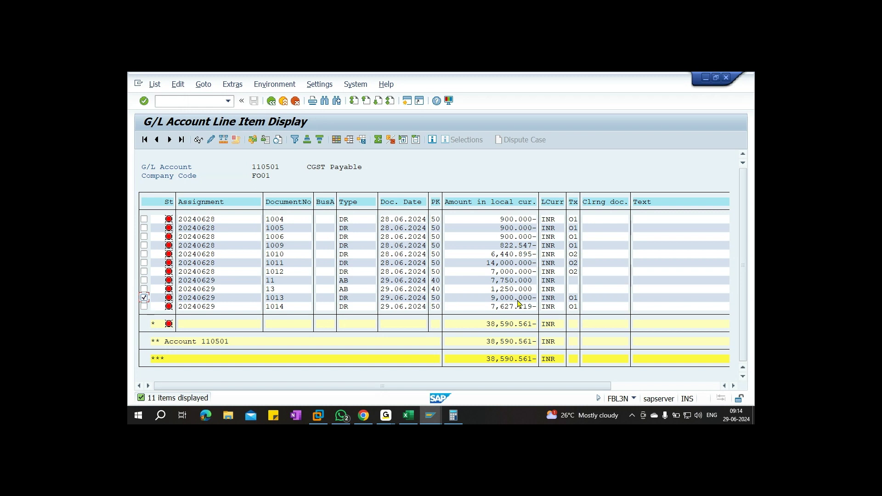
click(203, 101)
text(/nf-03)
key(Return)
text(110501)
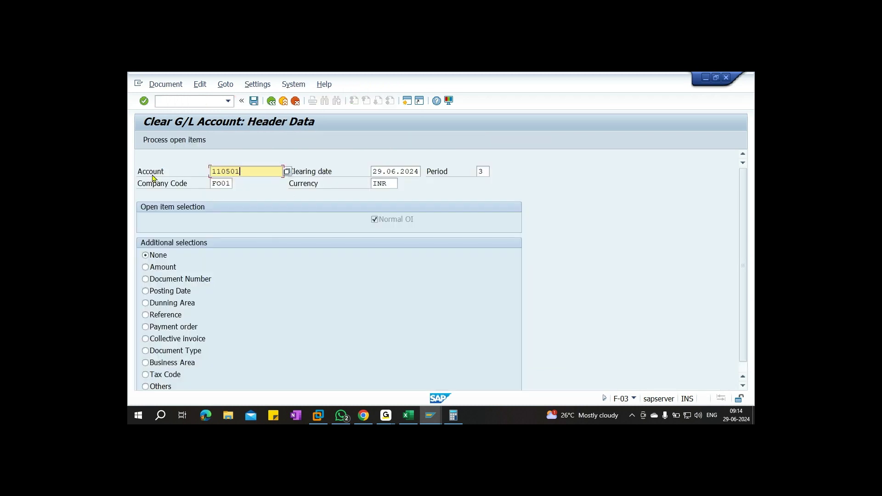
Load 110501's open items and deactivate all except items 11, 13 and 1013
click(176, 140)
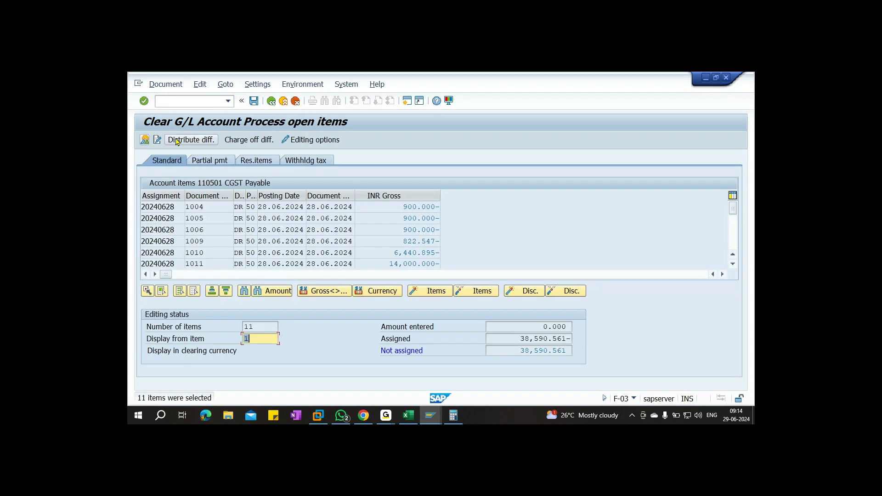
double_click(423, 206)
double_click(416, 218)
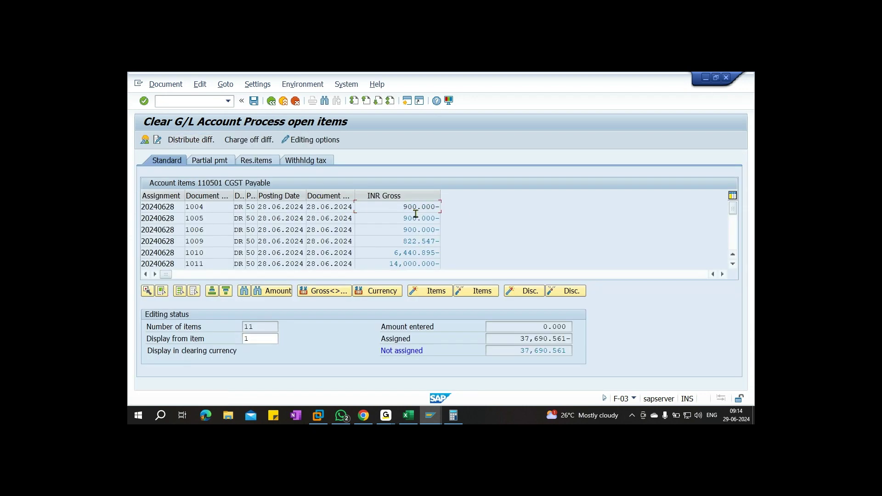
double_click(415, 229)
double_click(415, 241)
double_click(413, 252)
double_click(414, 265)
scroll(478, 243, down, 3)
double_click(422, 208)
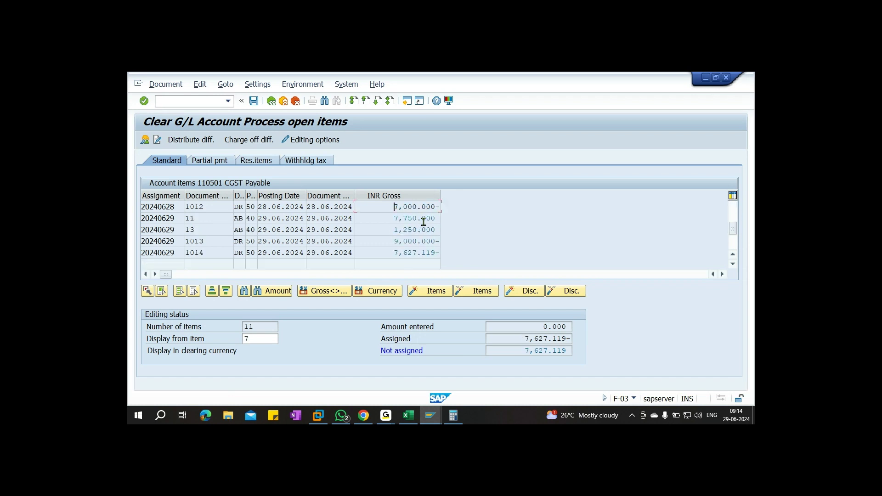
double_click(415, 241)
double_click(415, 242)
double_click(416, 253)
Check 7,750 + 1,250 offset 9,000- with zero not assigned, and post clearing document 15
drag(388, 241, 446, 242)
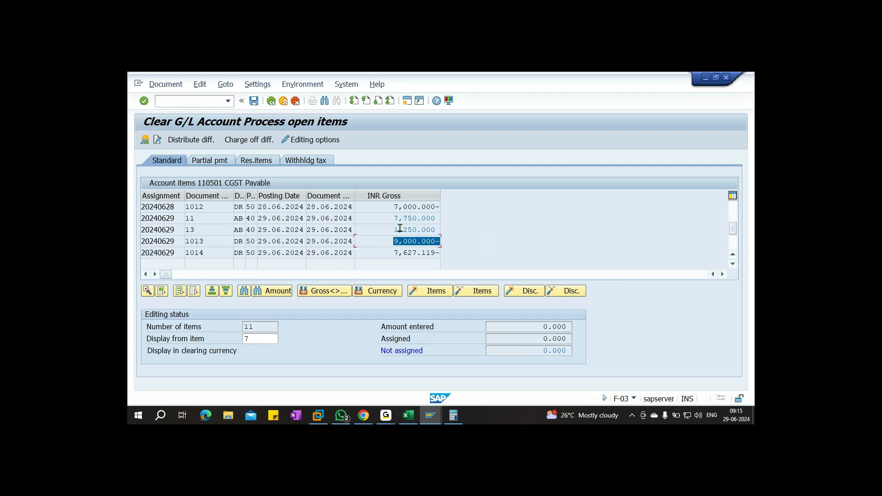
drag(389, 219, 461, 219)
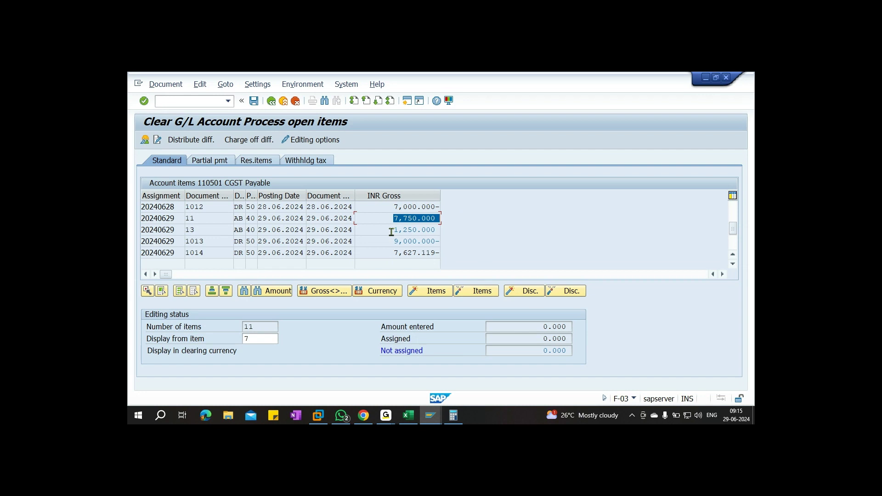
drag(392, 230, 486, 239)
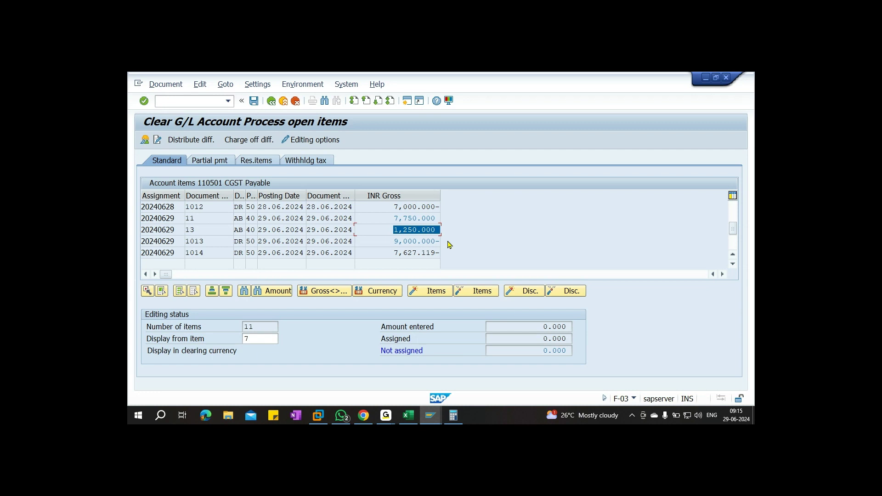
drag(529, 324, 604, 329)
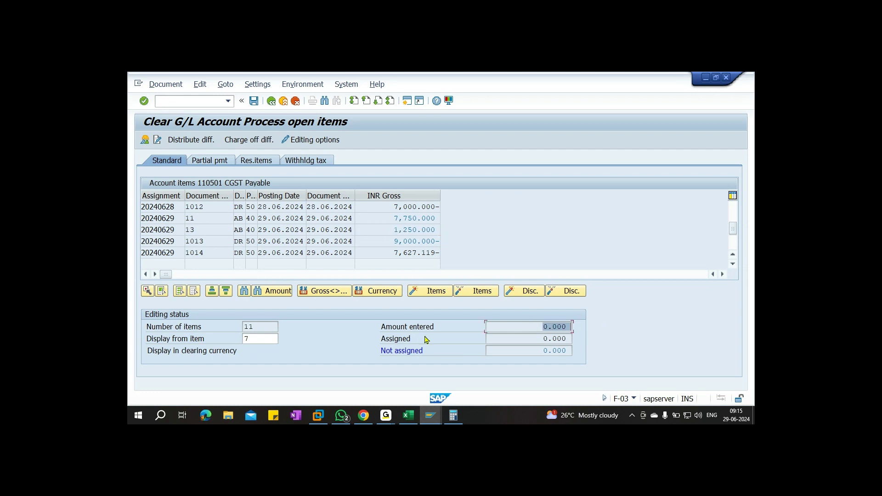
drag(522, 337, 613, 340)
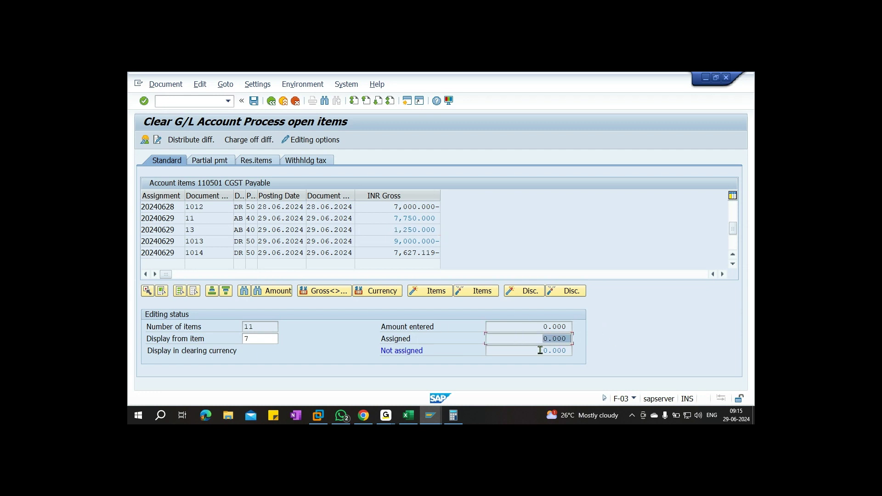
drag(540, 350, 597, 352)
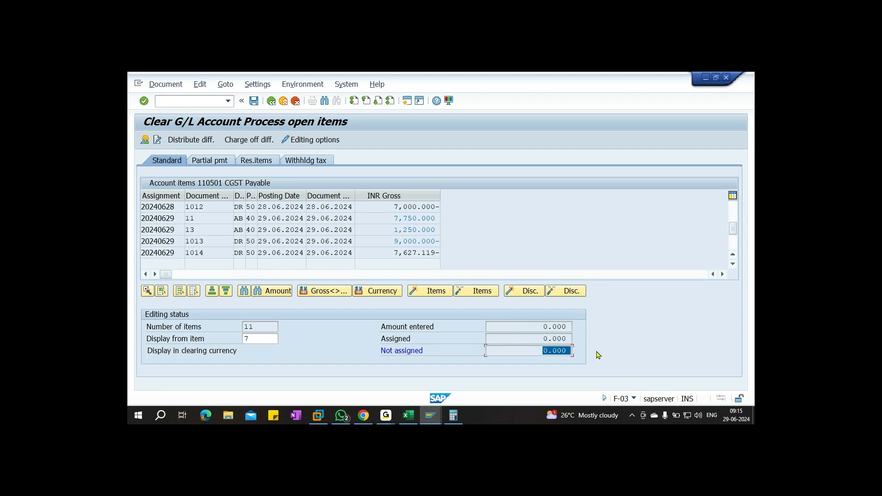
click(165, 84)
click(177, 132)
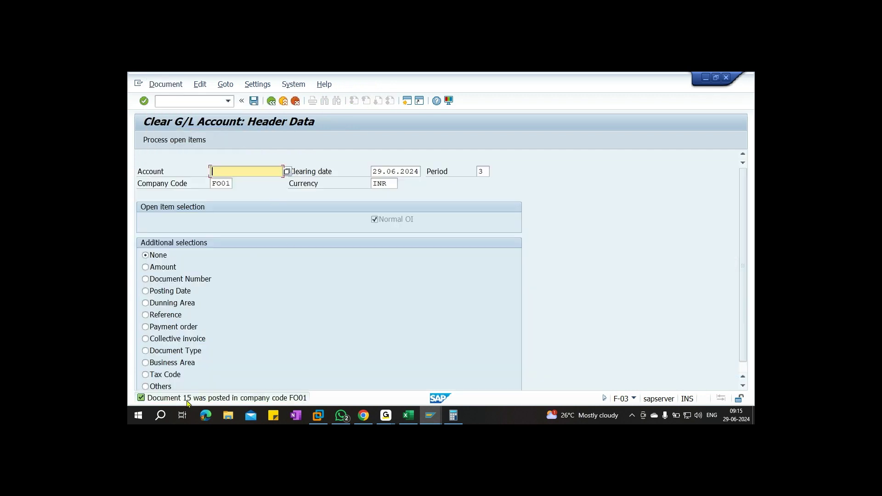
Run FBL3N with all items for 110501 to confirm items 11, 13, 1013 cleared by document 15
click(199, 102)
text(/NFBL3N)
key(Return)
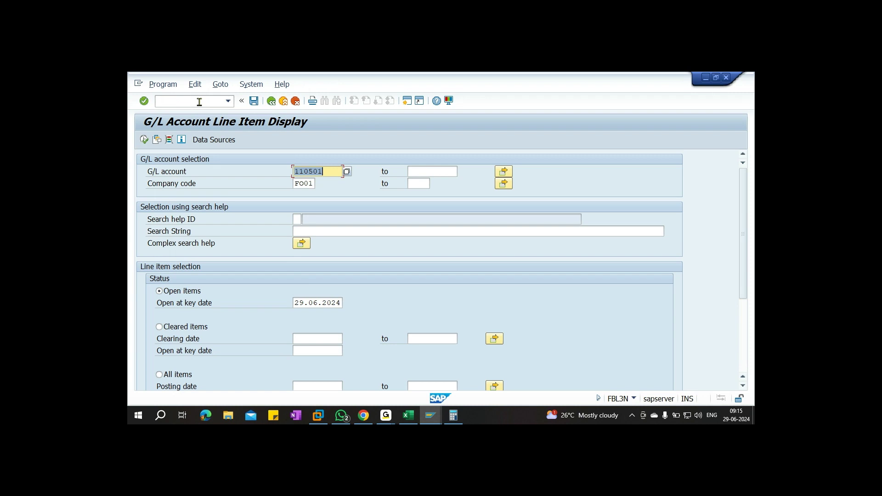
click(185, 374)
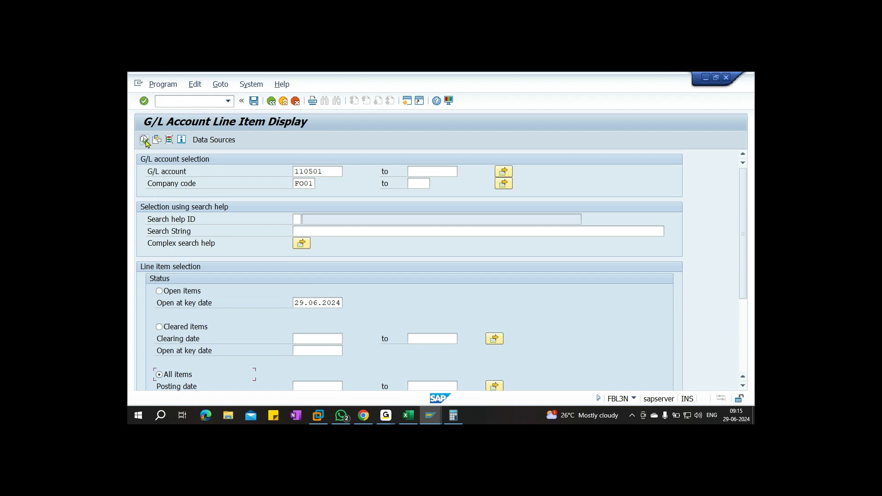
click(145, 140)
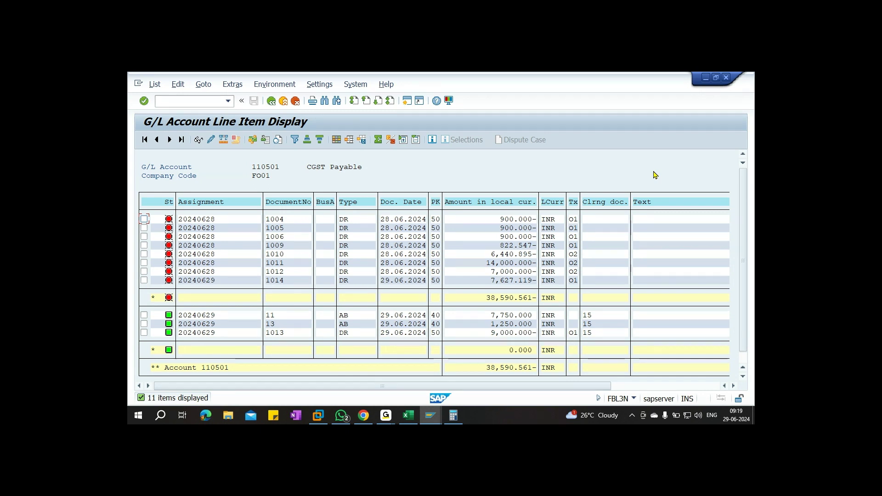
key(alt+Tab)
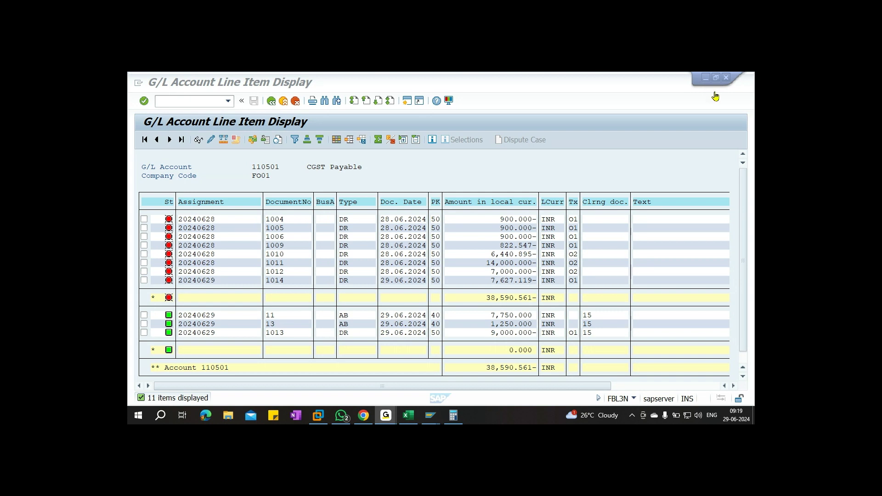
Minimise SAP, Excel, both line item report windows and SAP Logon, and close Calculator
click(705, 78)
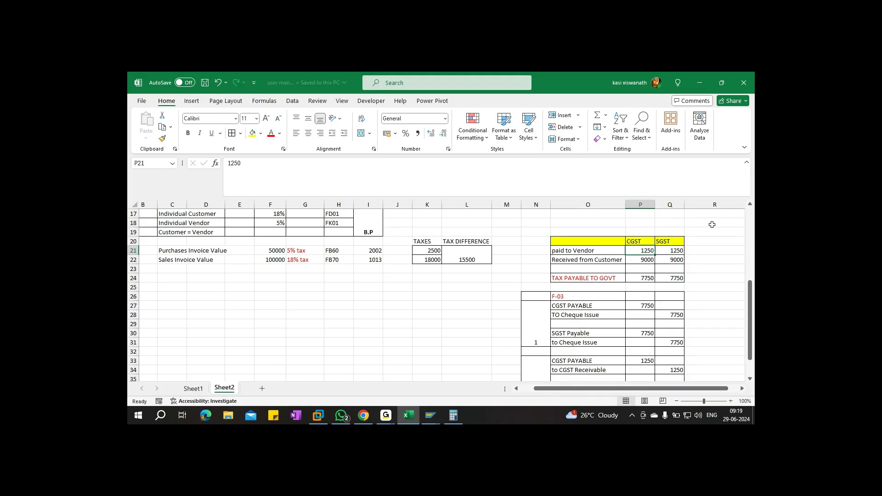
click(706, 83)
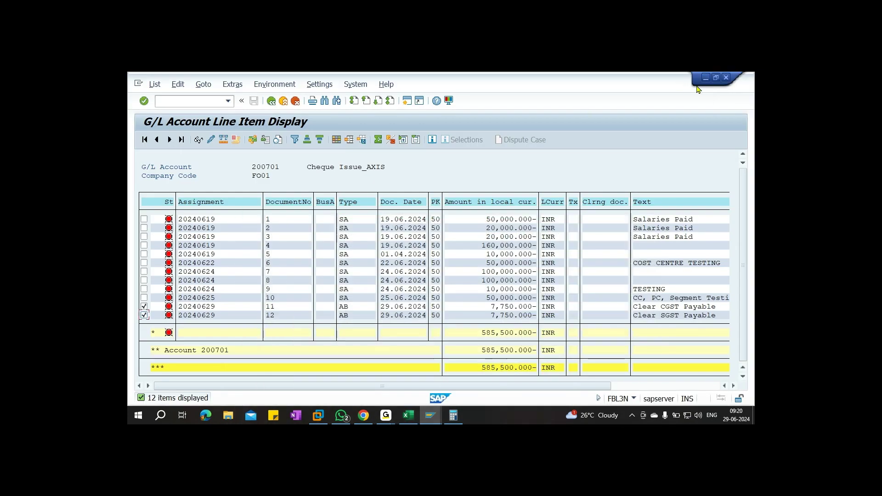
click(706, 81)
click(524, 123)
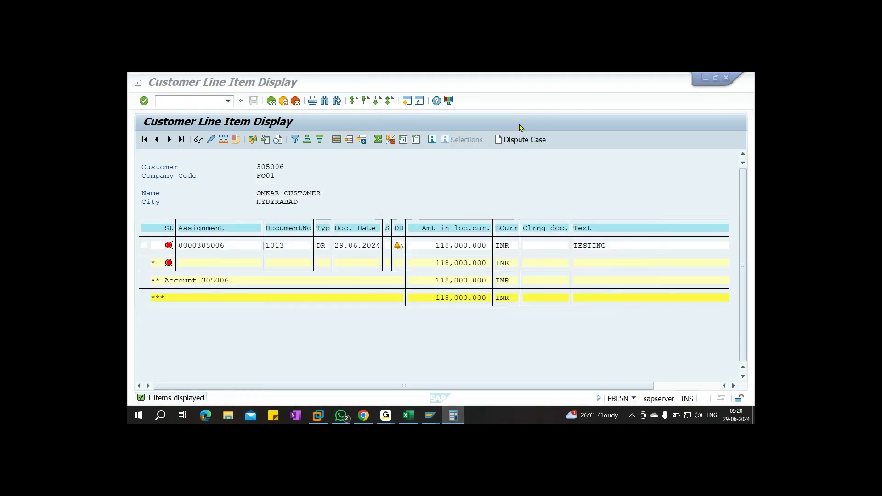
click(707, 81)
click(606, 123)
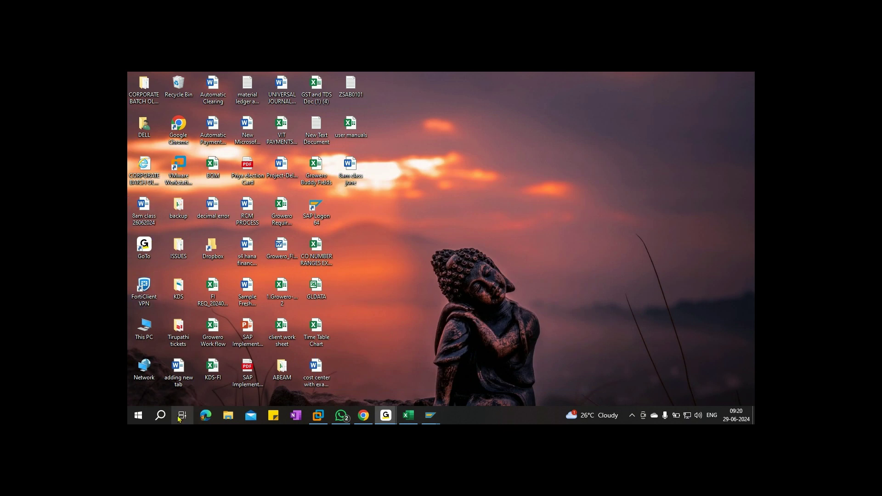
Open the BP PowerPoint file from the Business Partner Configuration folder in File Explorer
click(224, 417)
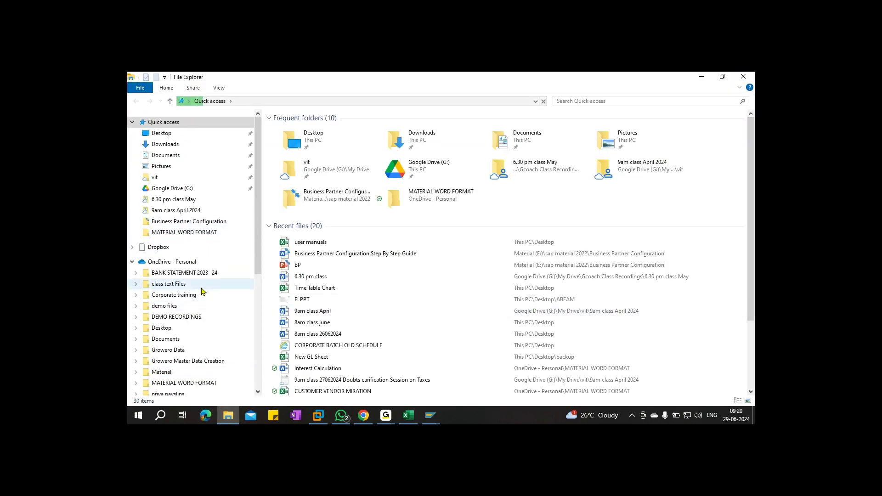
click(185, 220)
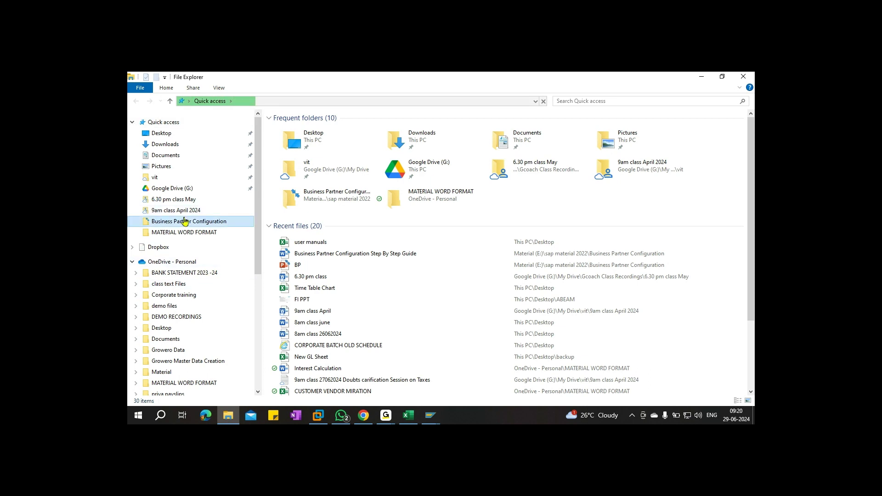
double_click(285, 129)
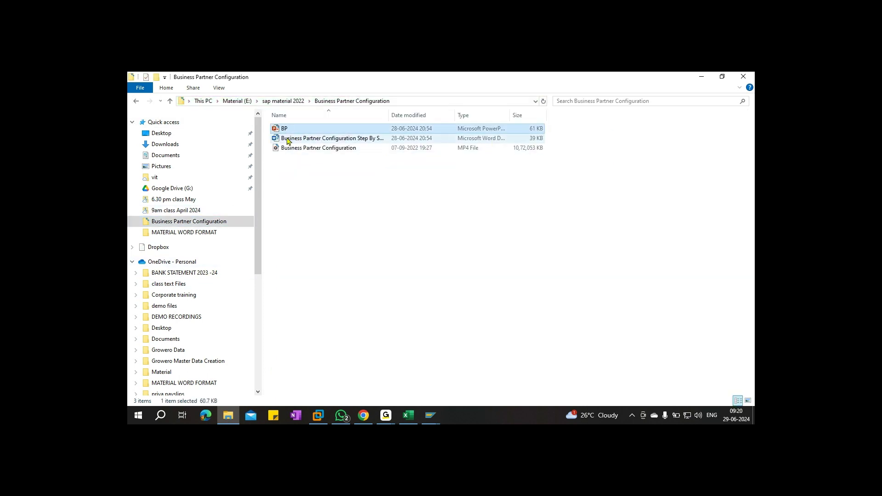